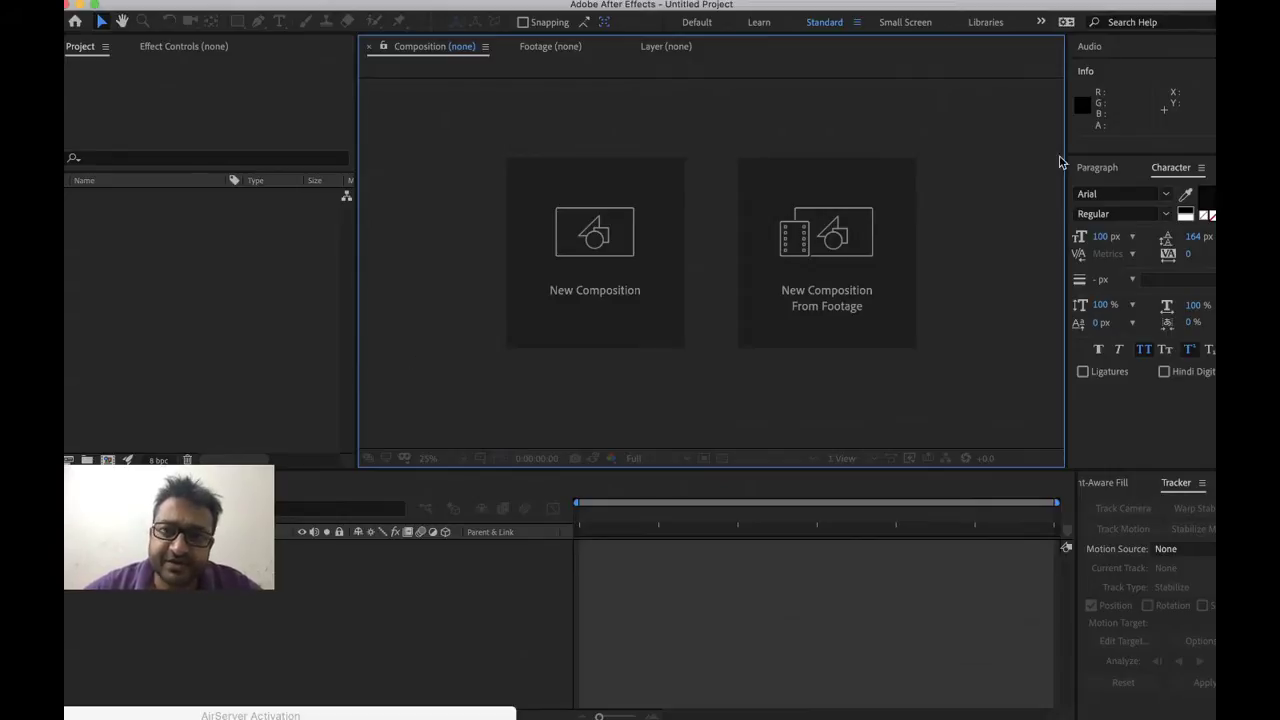
# Try the Essential Graphics workspace, then switch back to Standard
pyautogui.click(1044, 24)
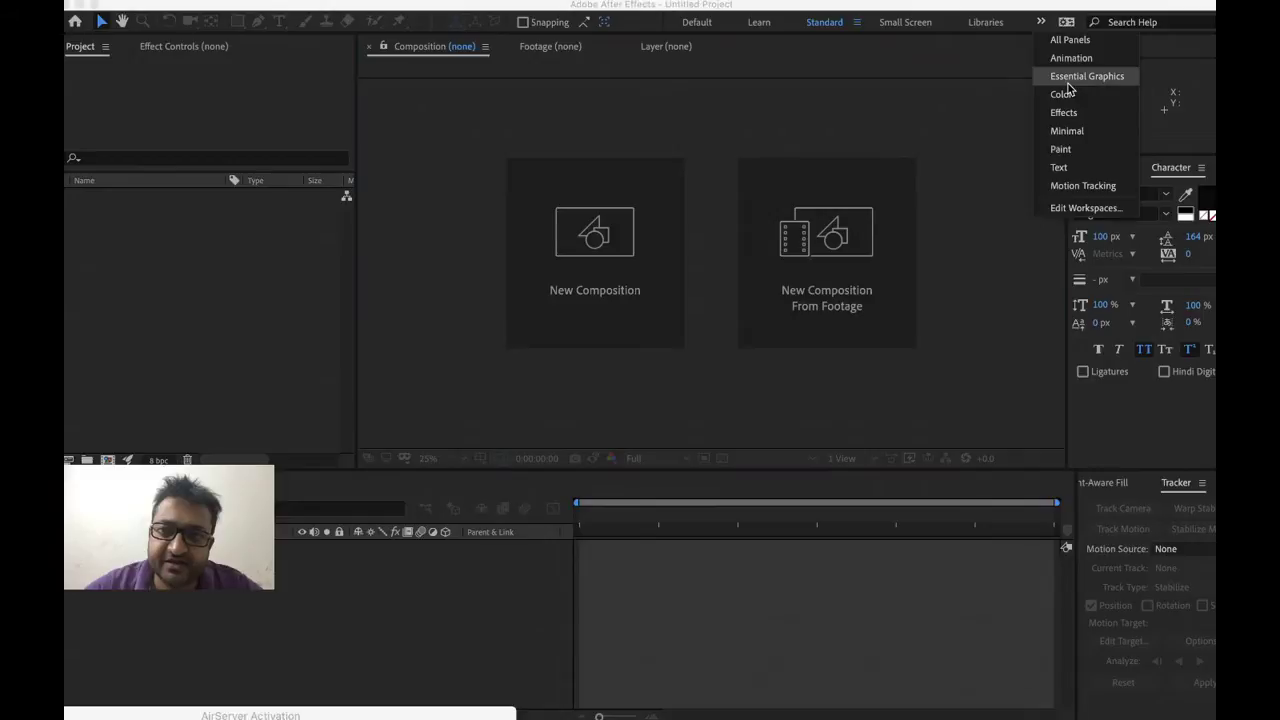
pyautogui.click(1084, 77)
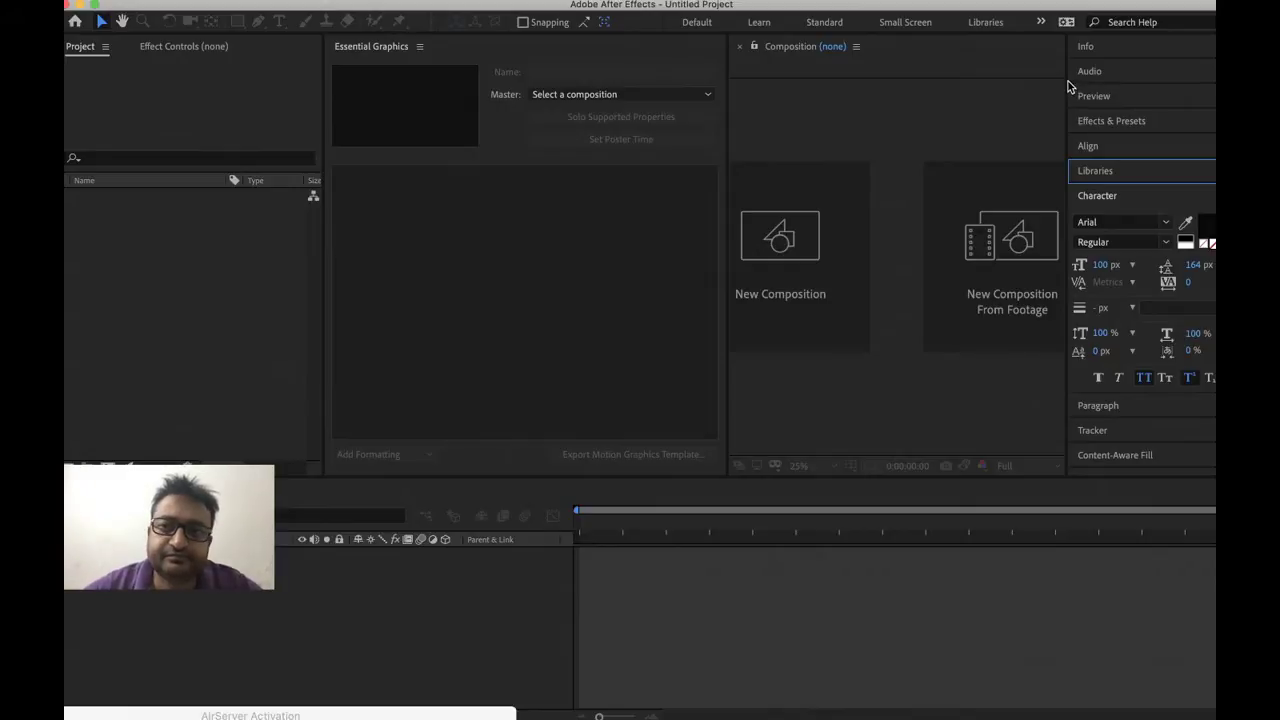
pyautogui.click(816, 24)
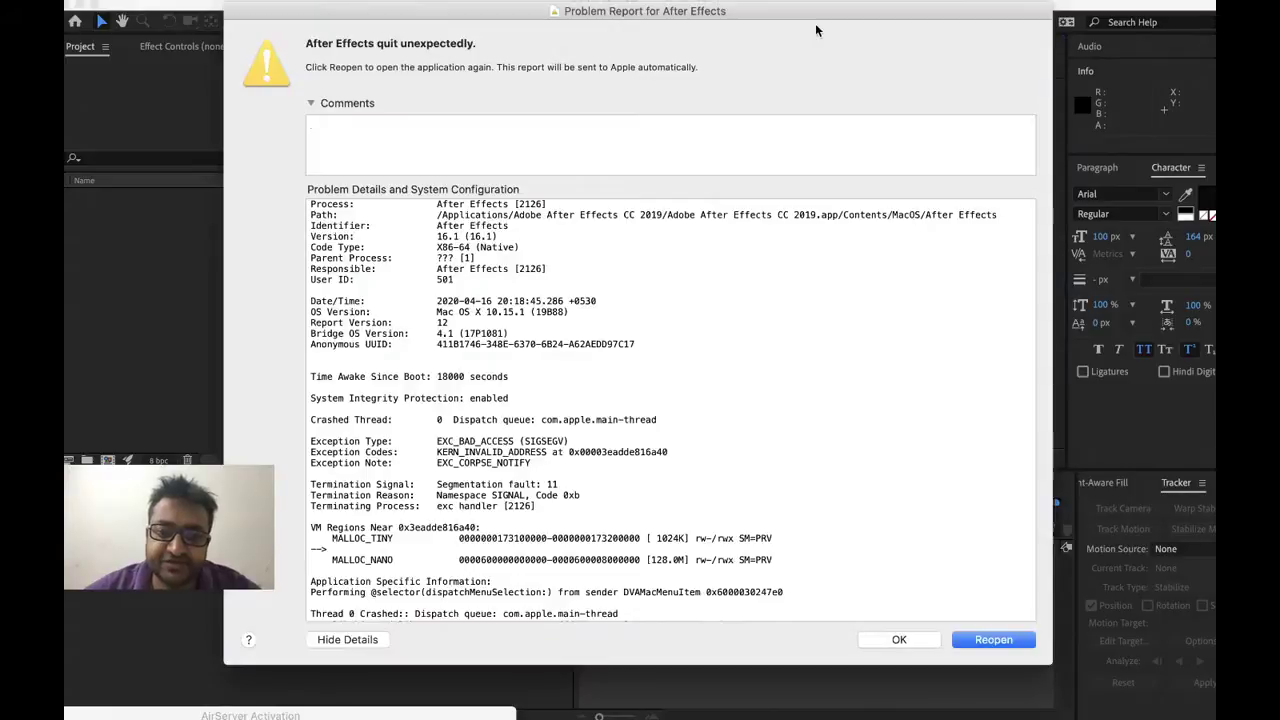
# Create Comp 1 with the HDTV 1080 25 preset, 1920×1080 at 25 fps, 15 seconds long
pyautogui.click(915, 647)
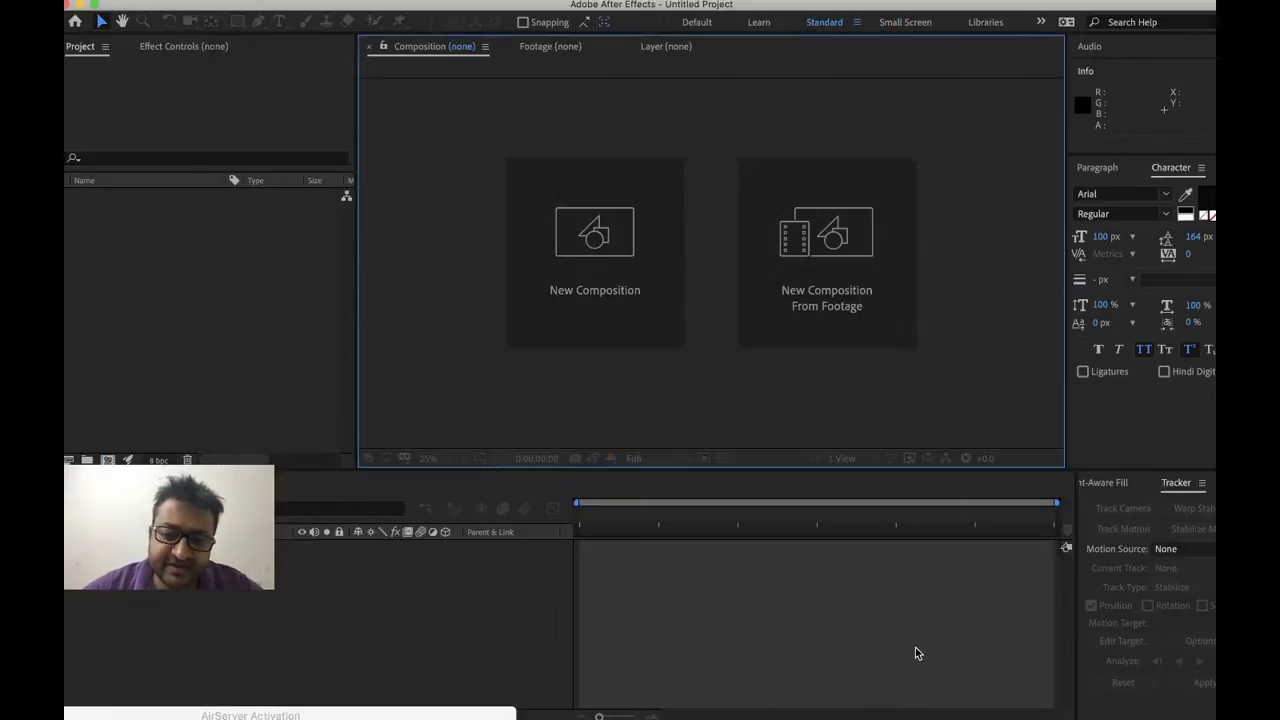
pyautogui.click(870, 613)
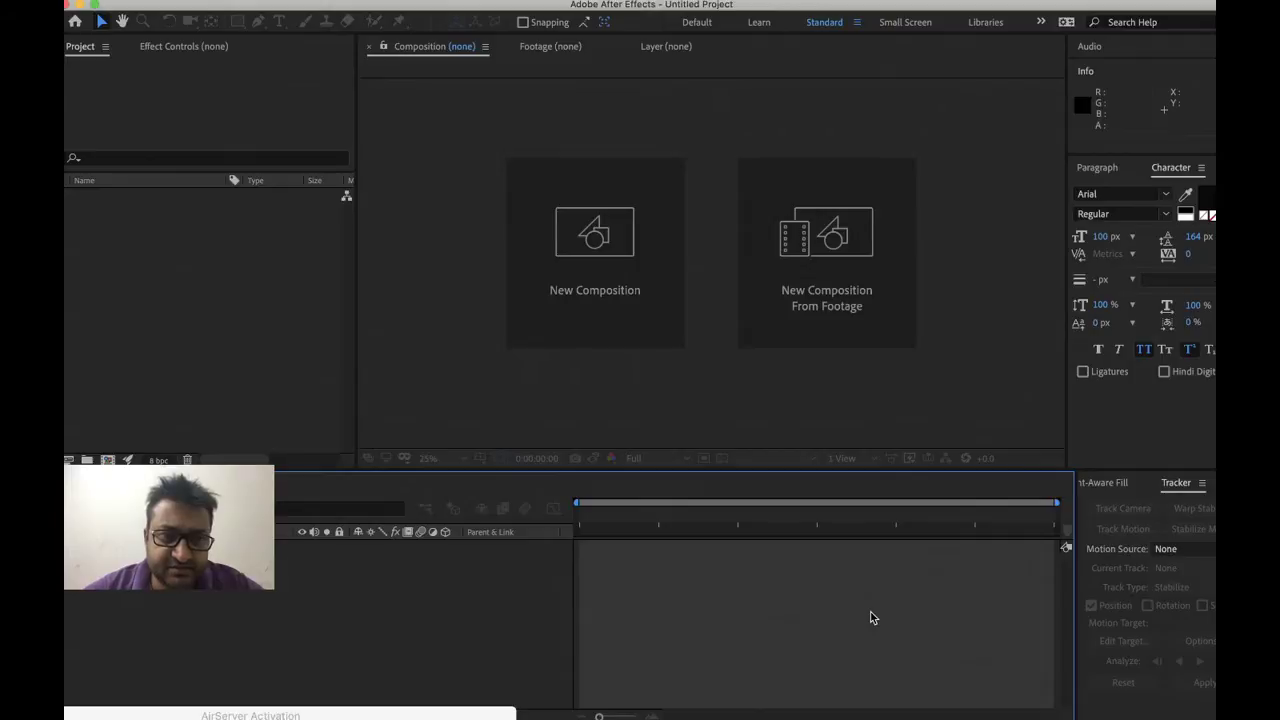
pyautogui.press('super+n')
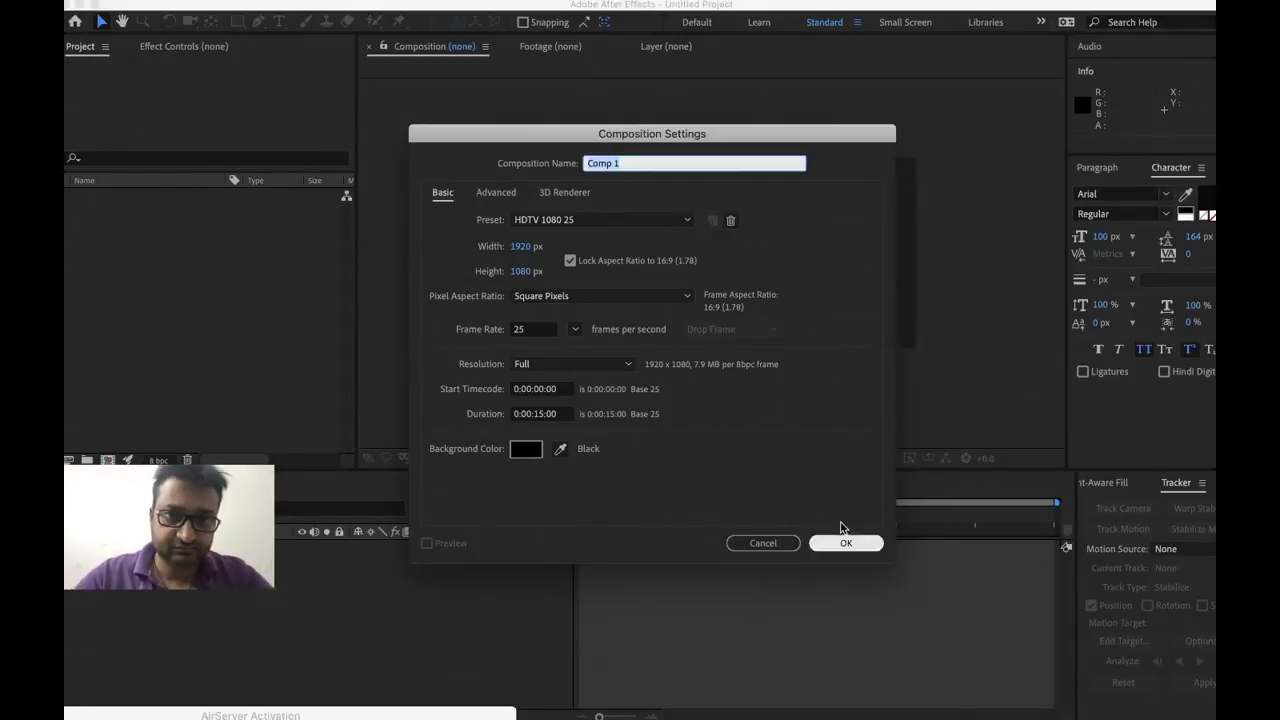
pyautogui.press('Return')
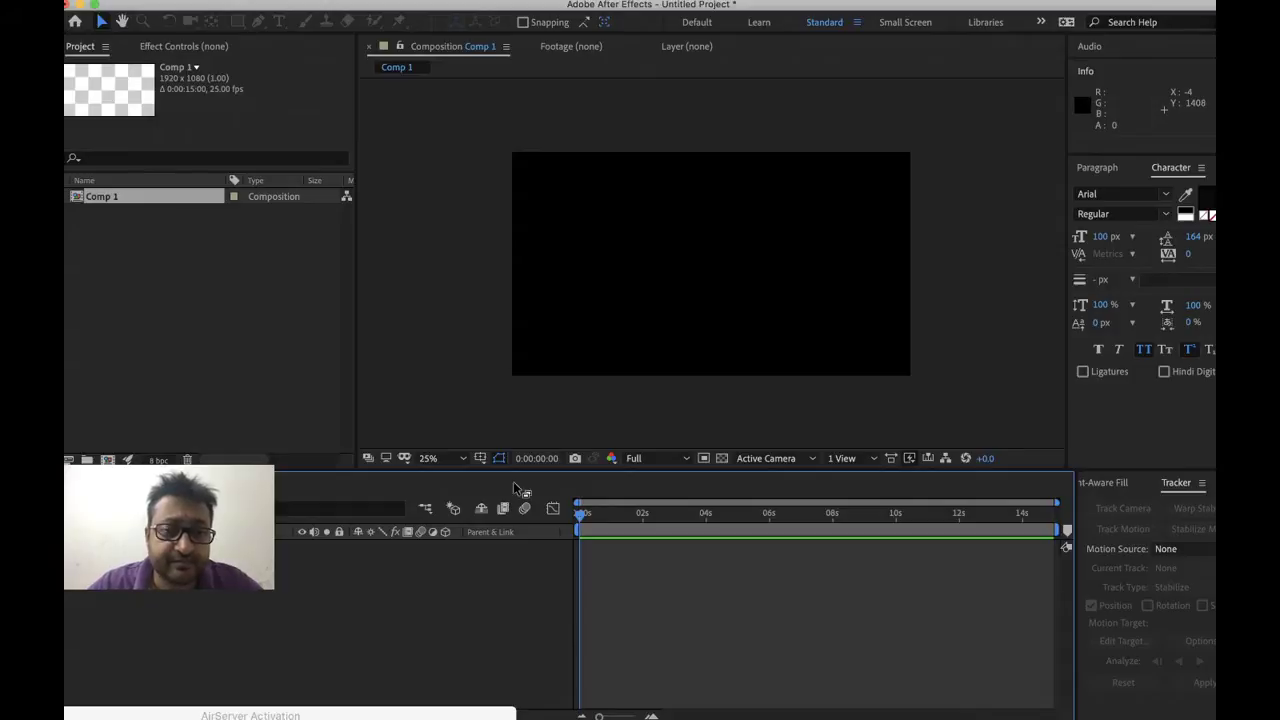
# Draw a long yellow rectangle bar in the lower left of Comp 1
pyautogui.click(279, 336)
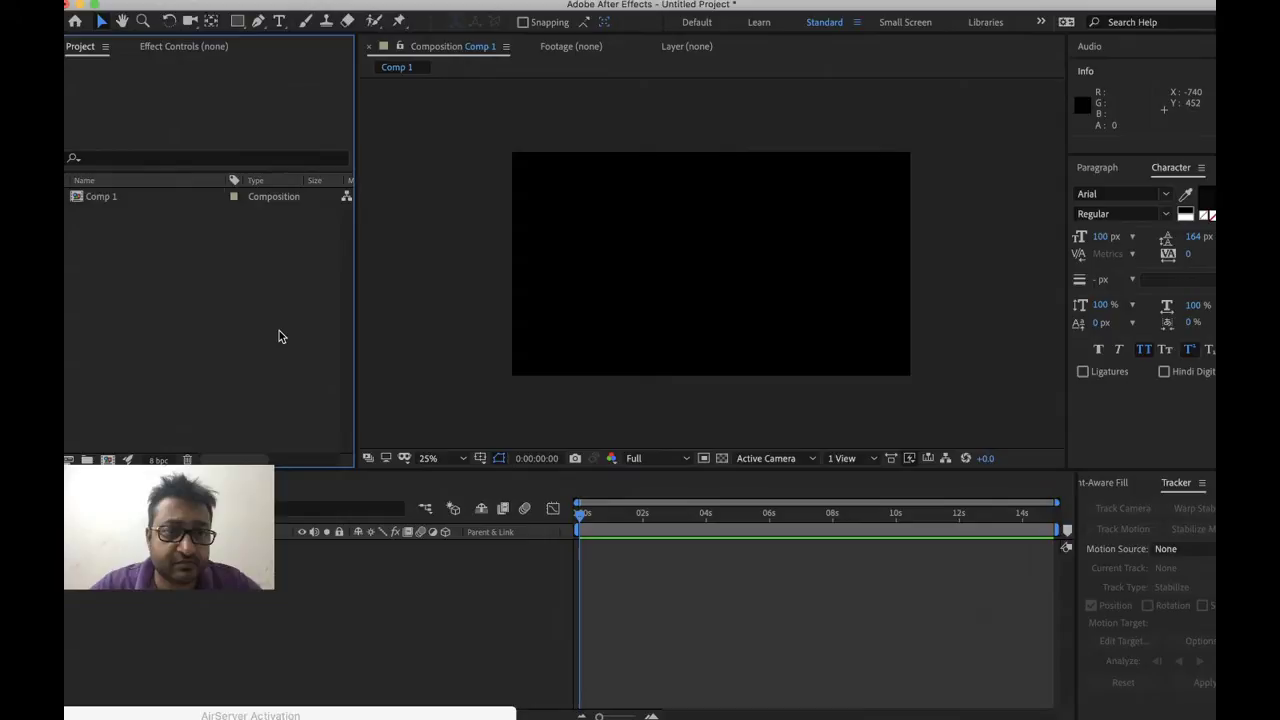
pyautogui.press('q')
pyautogui.moveTo(500, 304)
pyautogui.mouseDown()
pyautogui.moveTo(642, 304)
pyautogui.moveTo(706, 338)
pyautogui.moveTo(760, 338)
pyautogui.mouseUp()
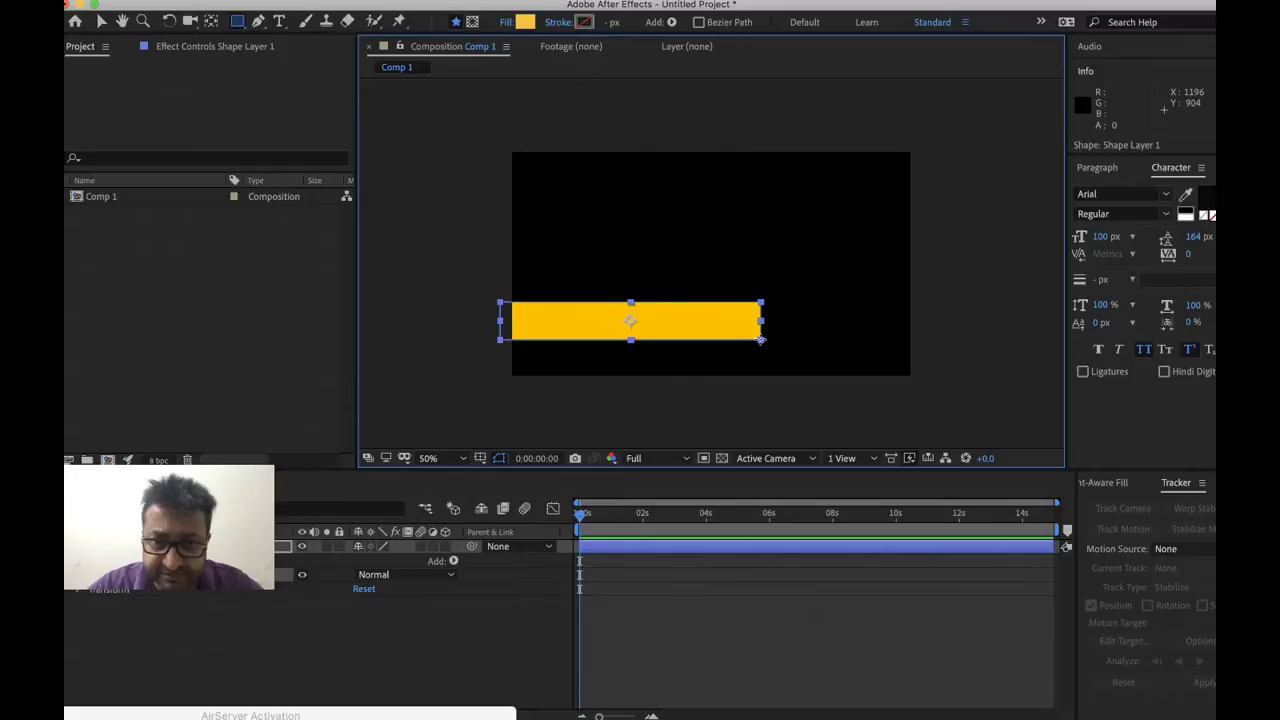
pyautogui.click(720, 665)
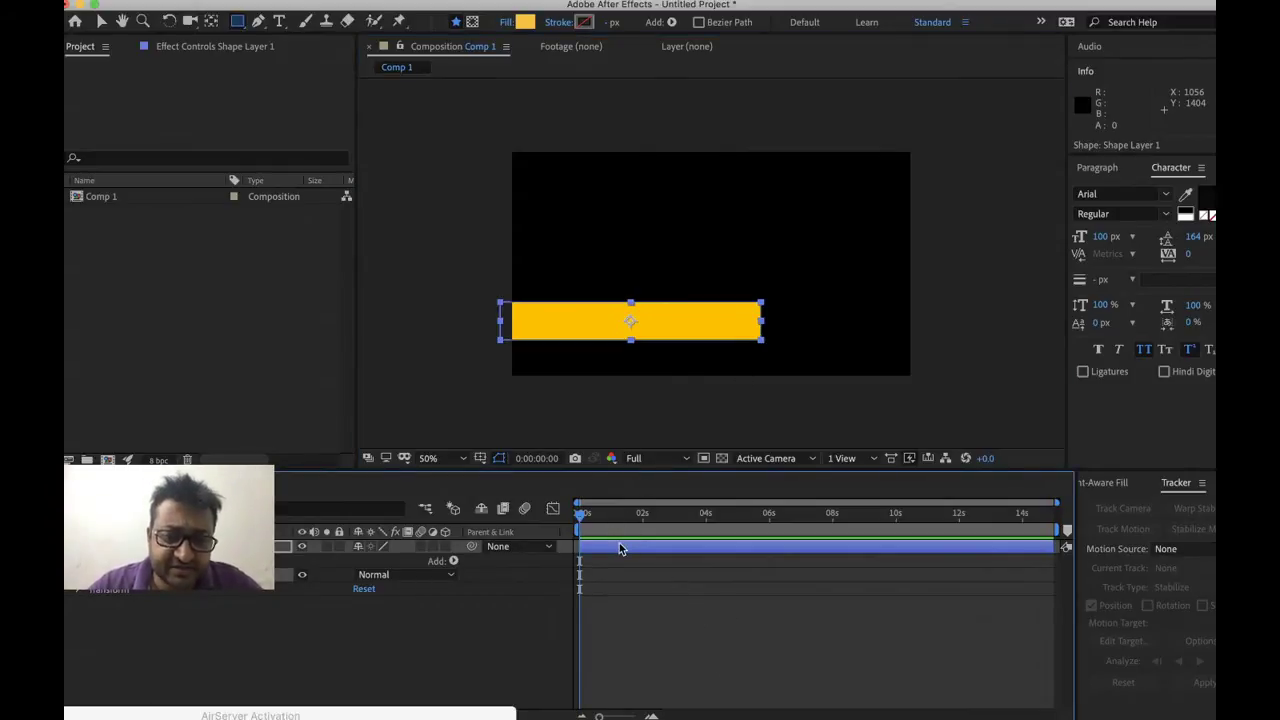
pyautogui.hotkey('ctrl', 'z')
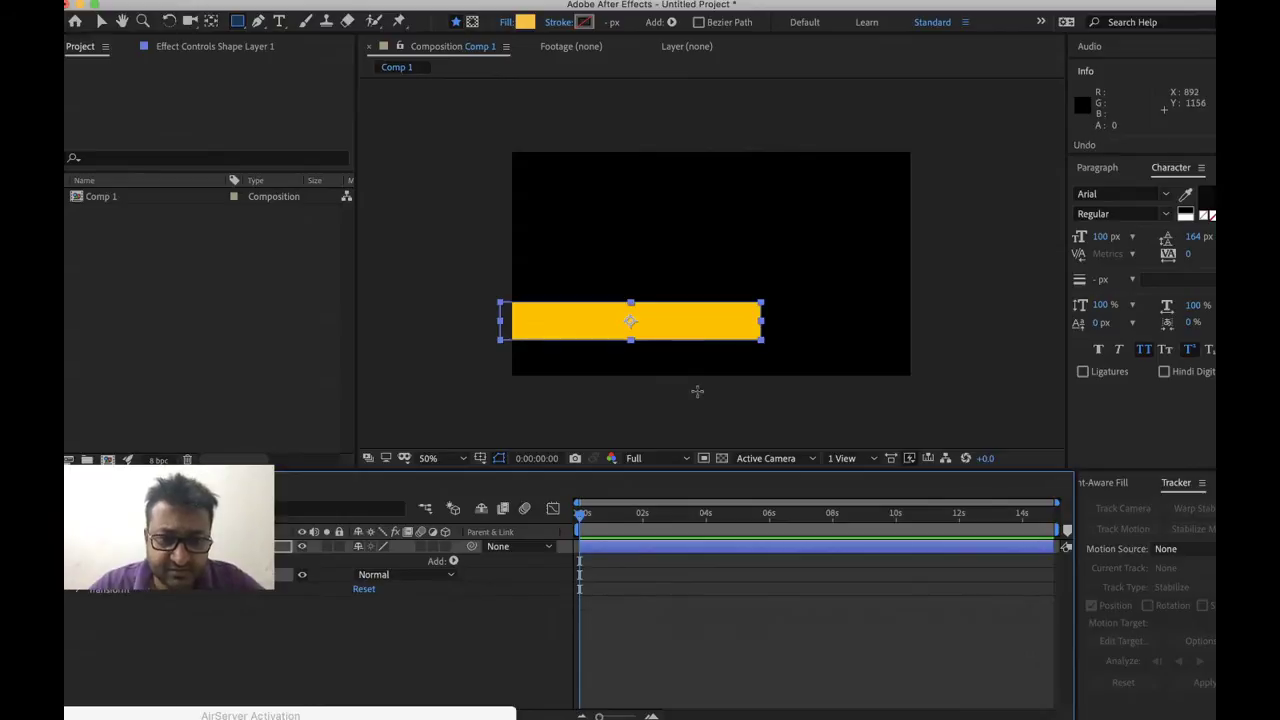
pyautogui.rightClick(222, 632)
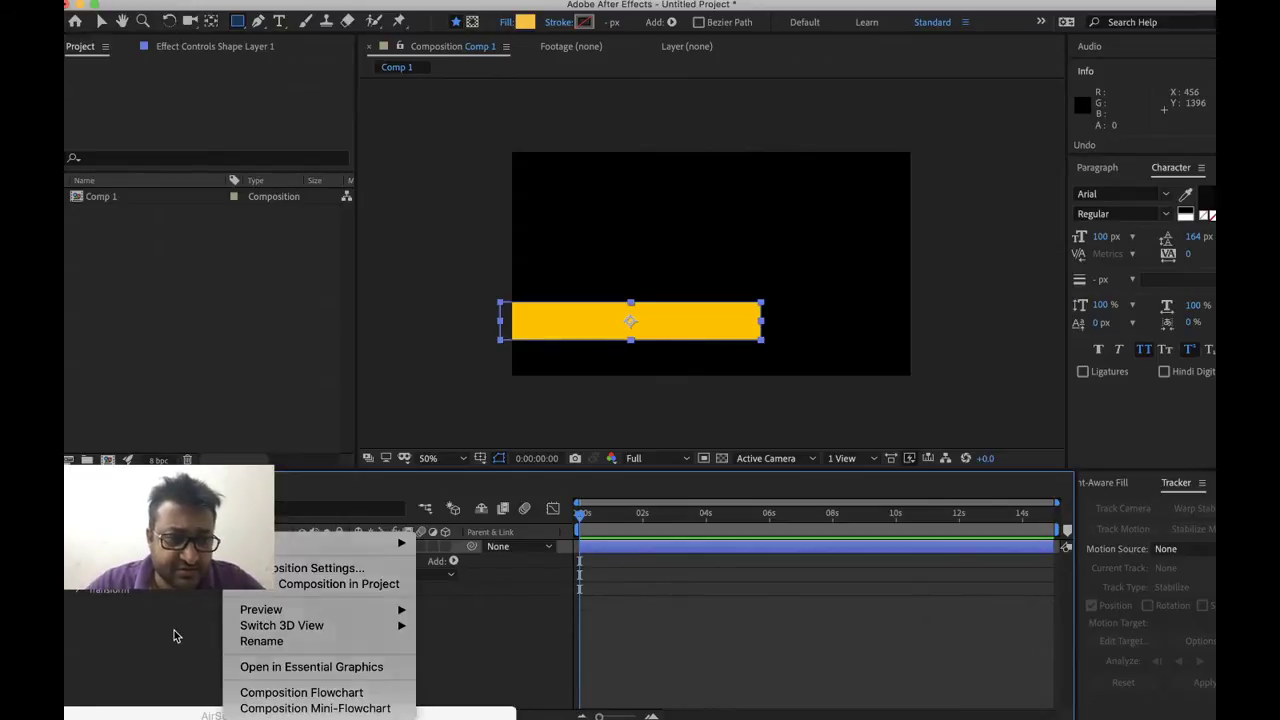
pyautogui.click(174, 630)
pyautogui.click(430, 398)
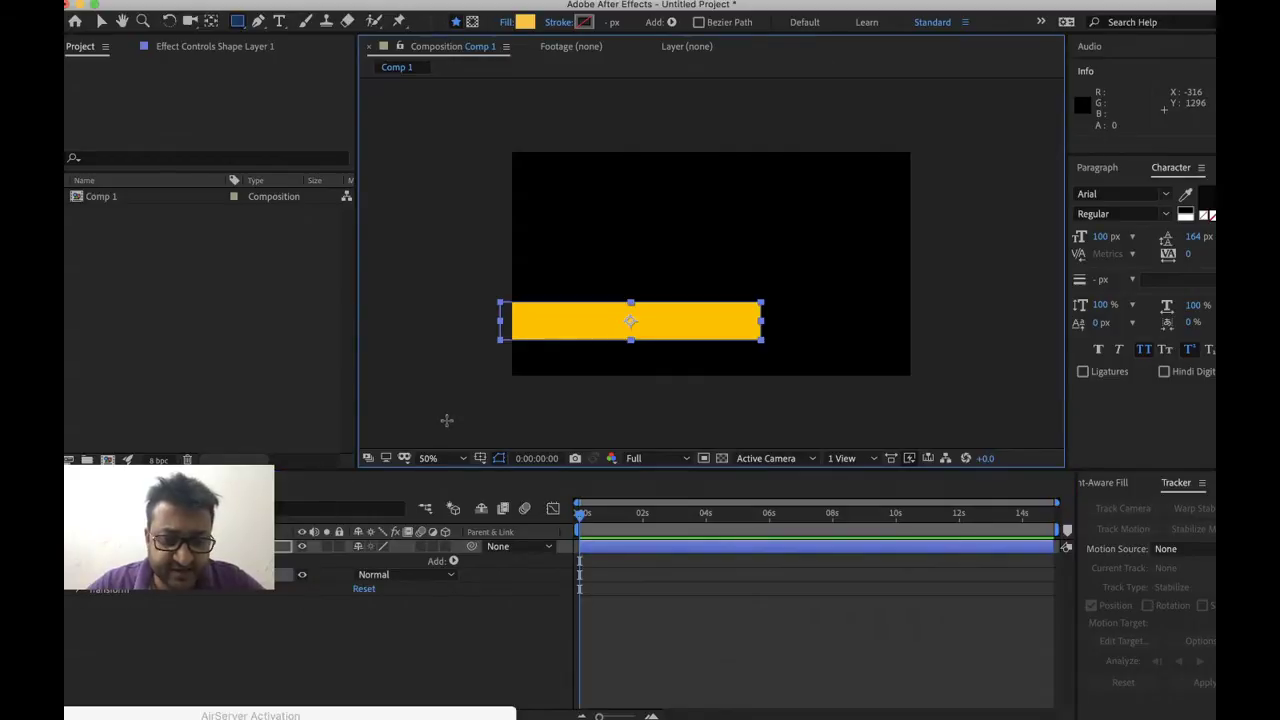
pyautogui.press('v')
pyautogui.click(472, 412)
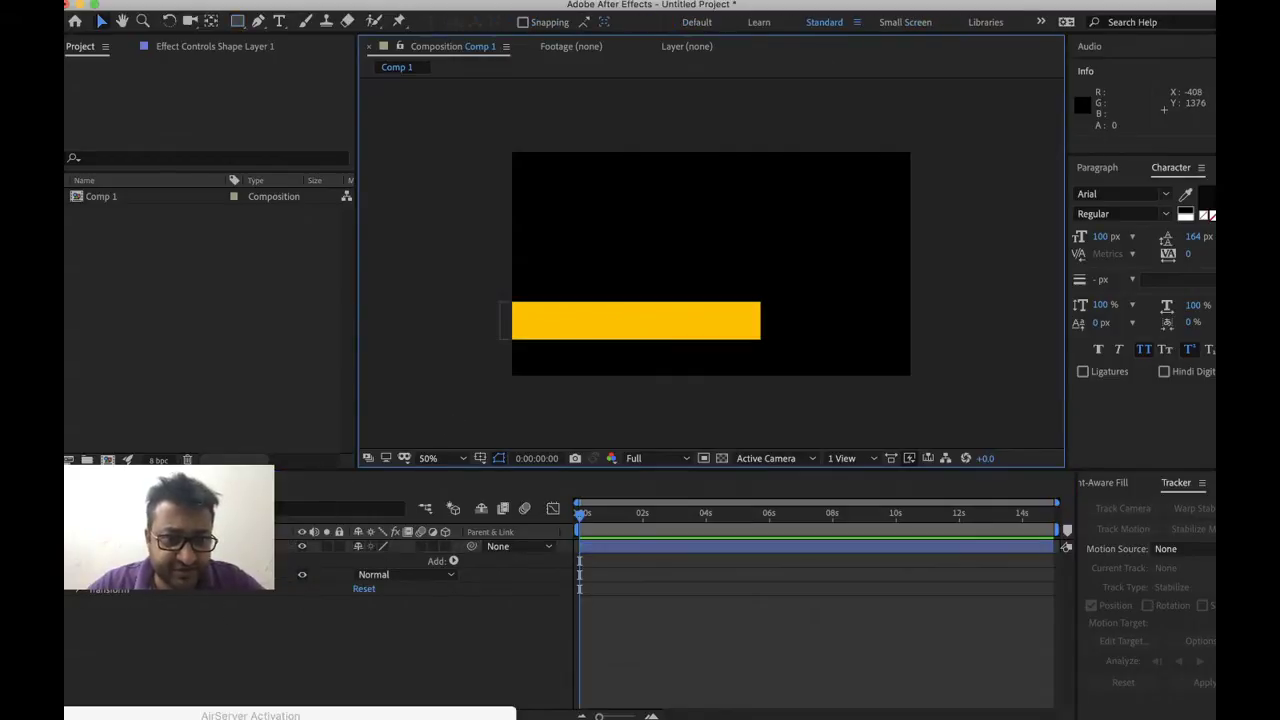
# Duplicate the yellow bar layer and drag the copy just below the original
pyautogui.click(205, 548)
pyautogui.rightClick(205, 548)
pyautogui.press('Escape')
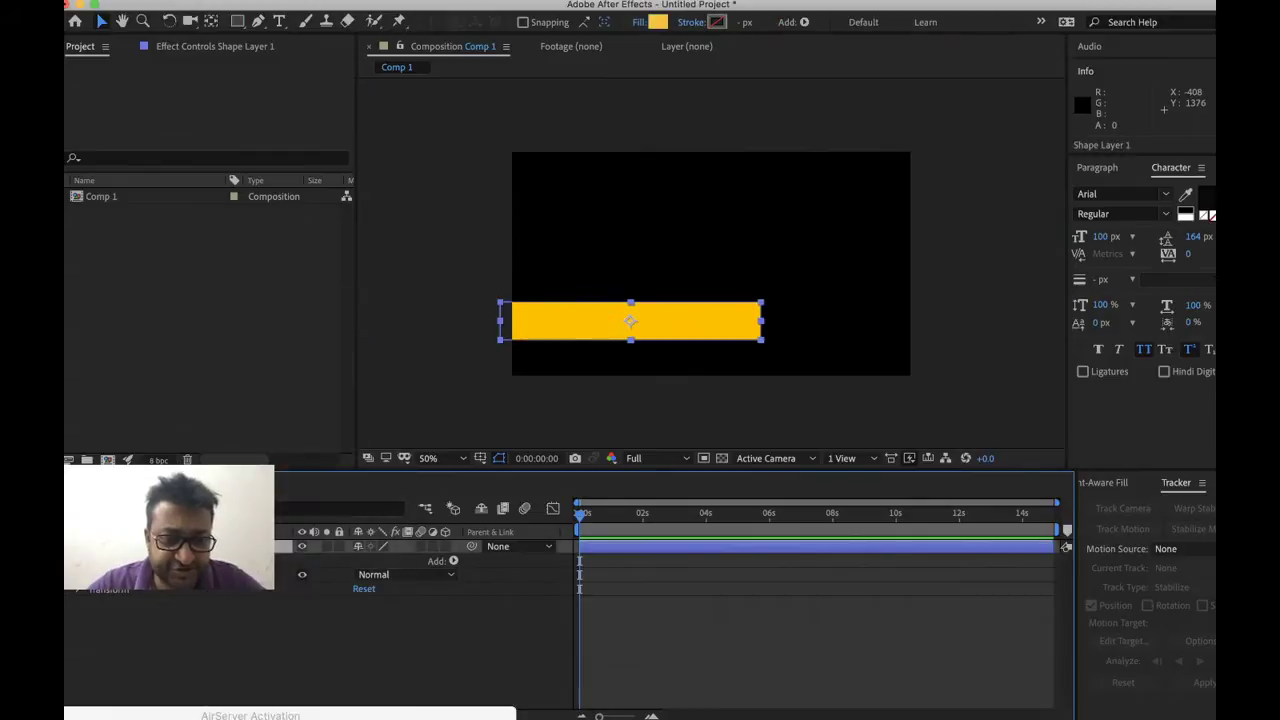
pyautogui.hotkey('ctrl', 'd')
pyautogui.click(677, 315)
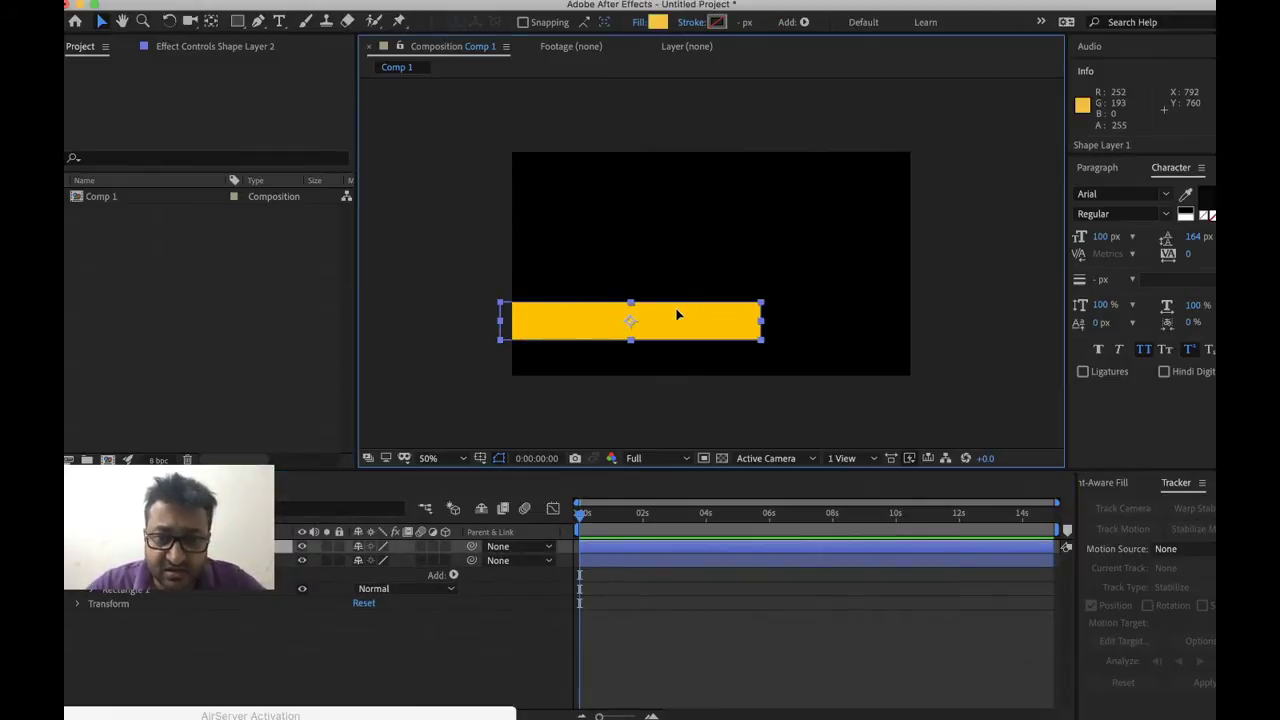
pyautogui.hotkey('ctrl', 'Down')
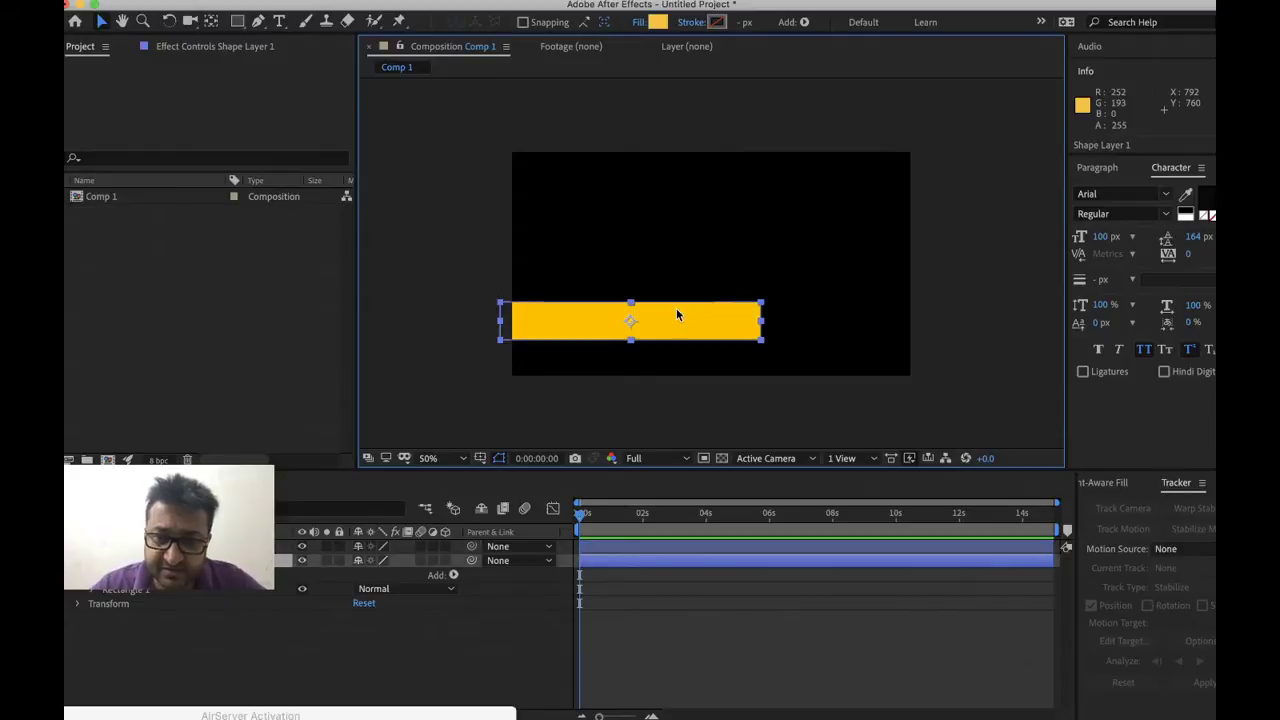
pyautogui.moveTo(676, 315); pyautogui.dragTo(632, 330)
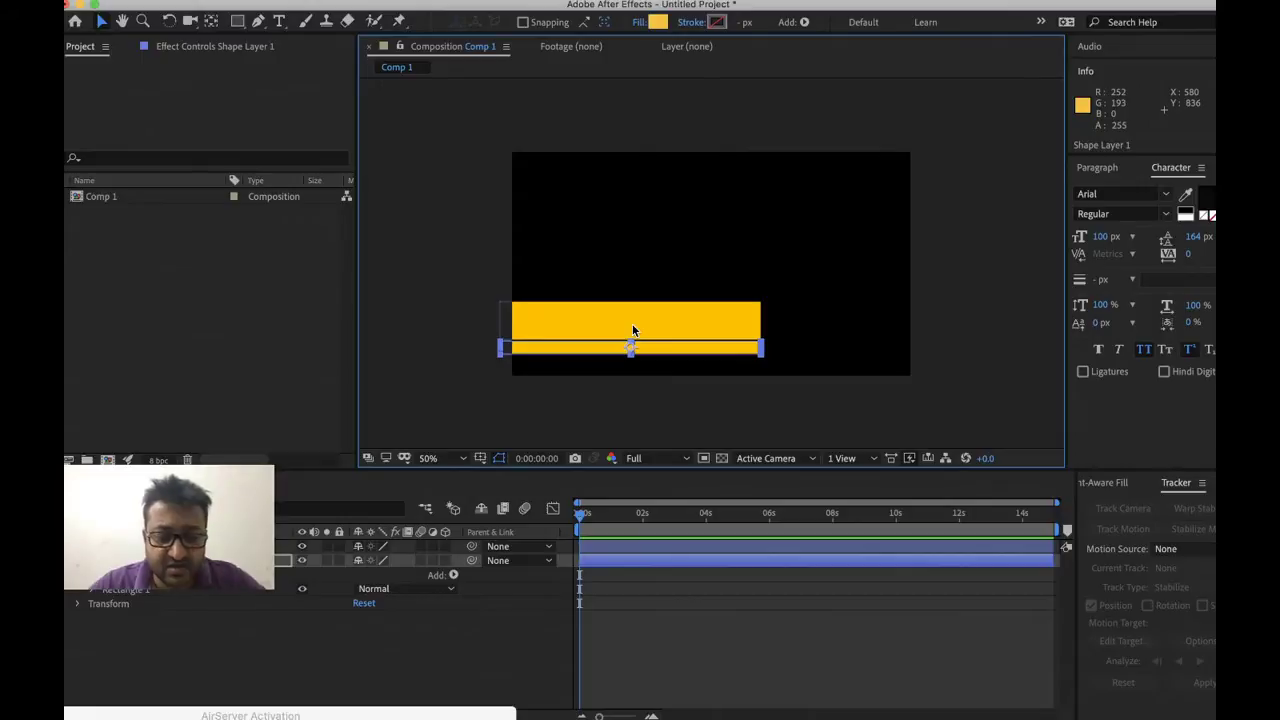
# Give the lower bar copy a blue-violet fill
pyautogui.click(656, 22)
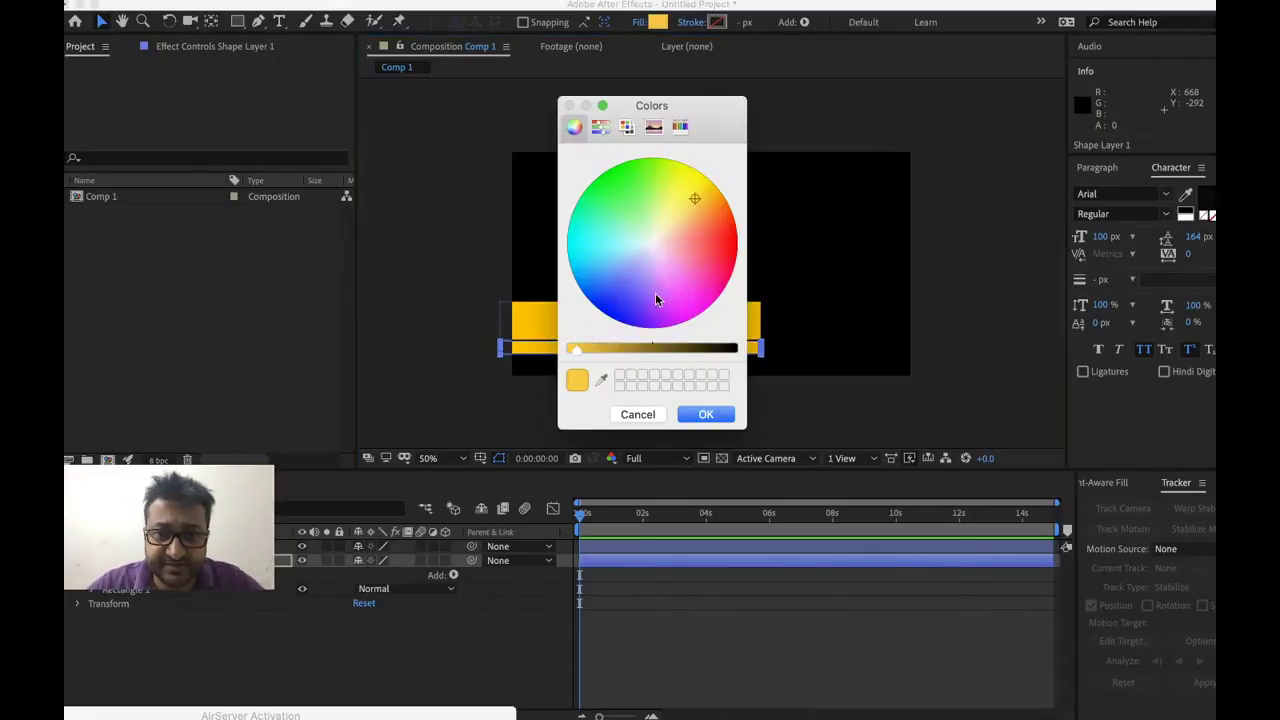
pyautogui.click(624, 302)
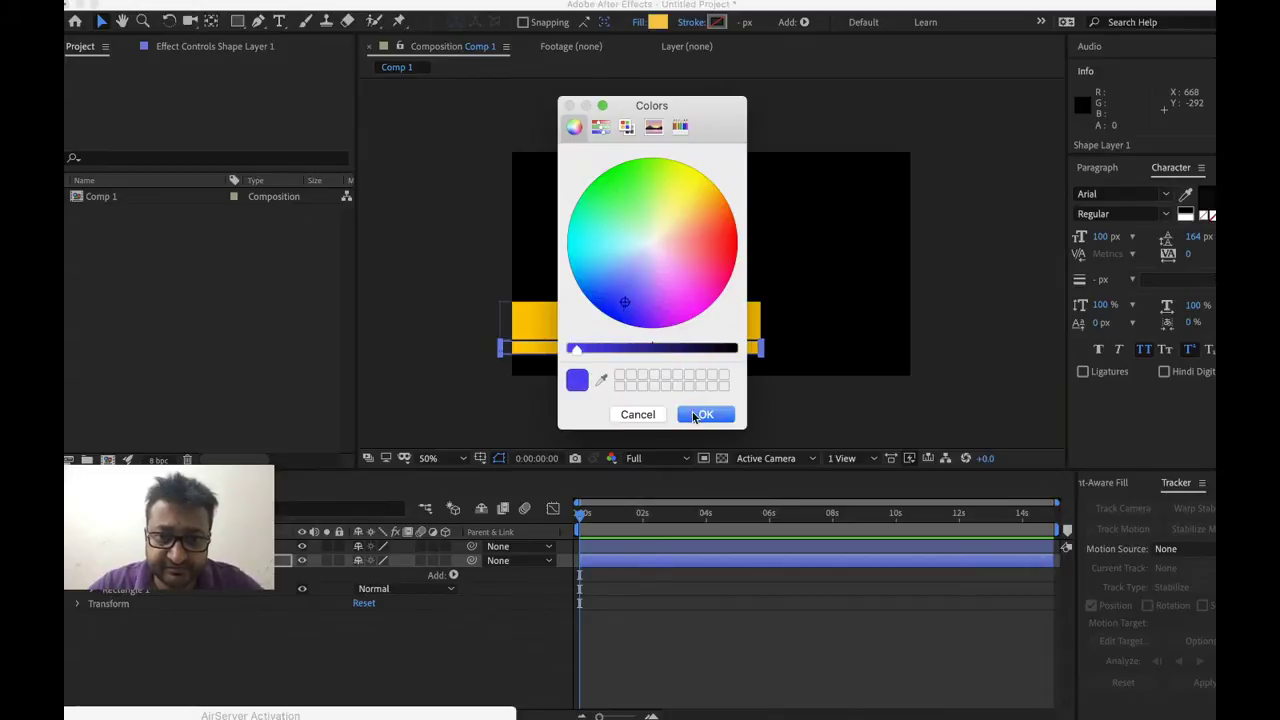
pyautogui.click(694, 414)
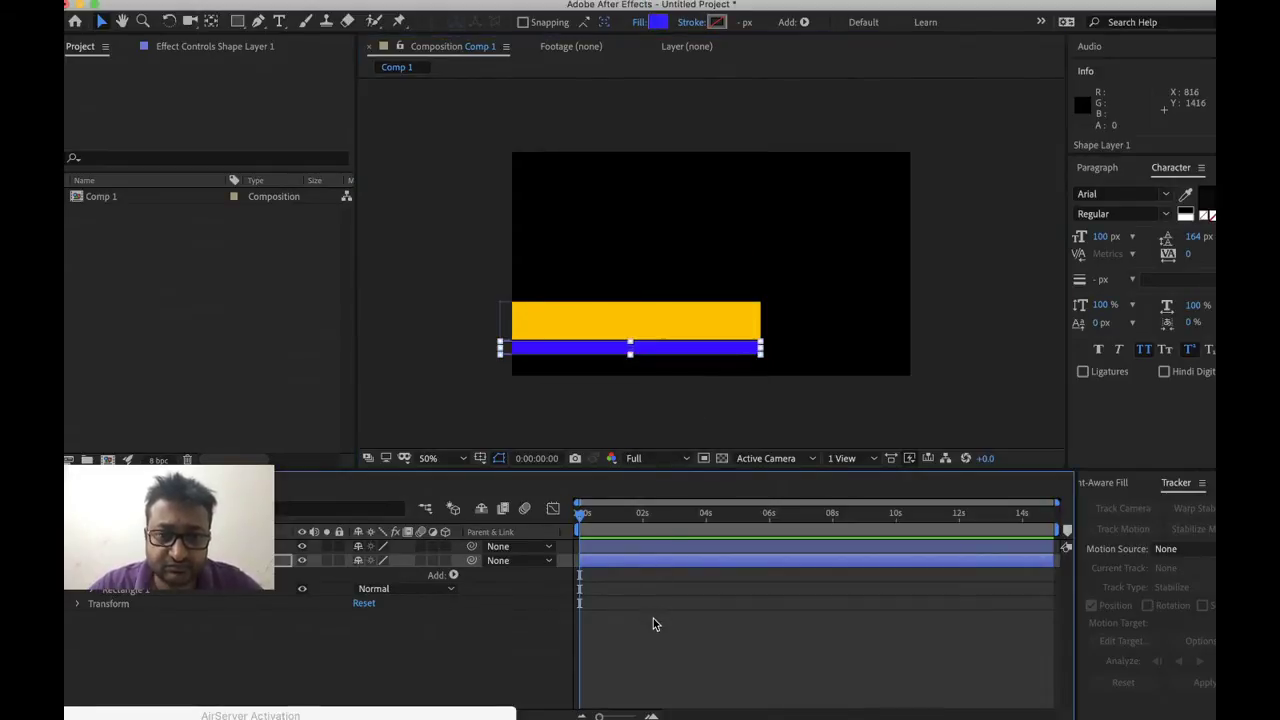
pyautogui.click(671, 411)
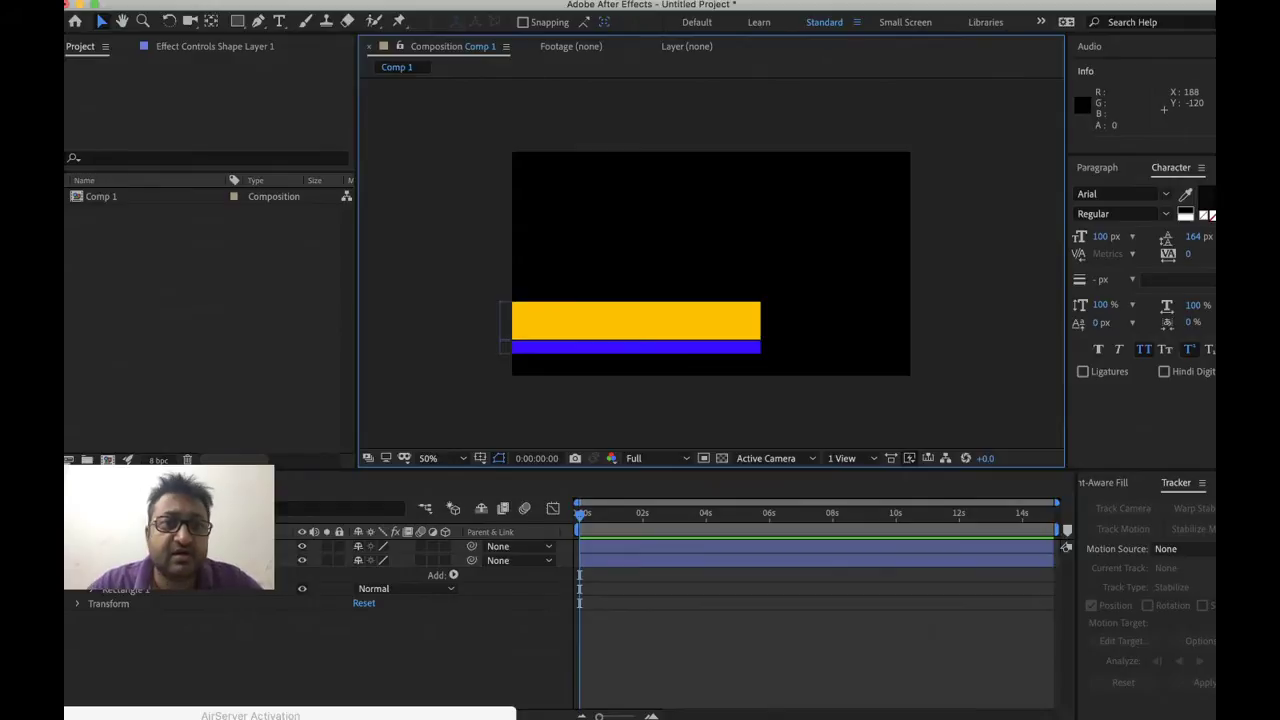
pyautogui.click(355, 0)
# Add a new text layer containing the person's name
pyautogui.moveTo(368, 7)
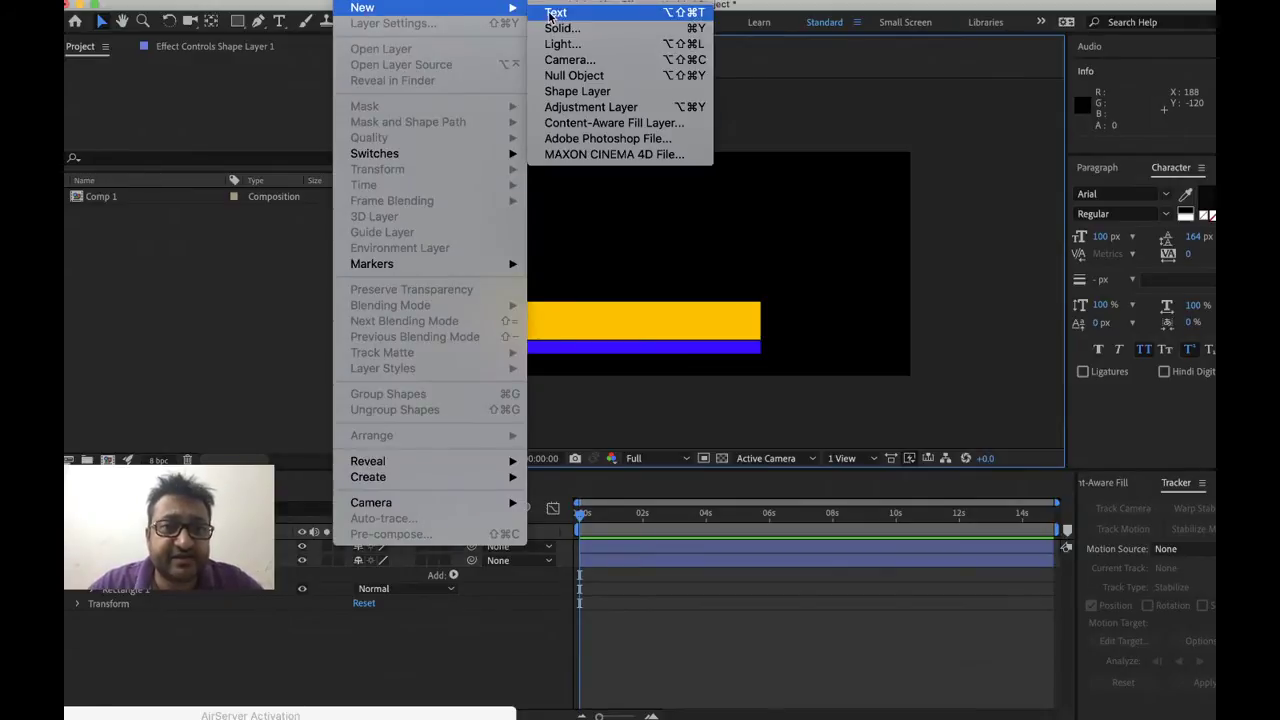
pyautogui.click(556, 13)
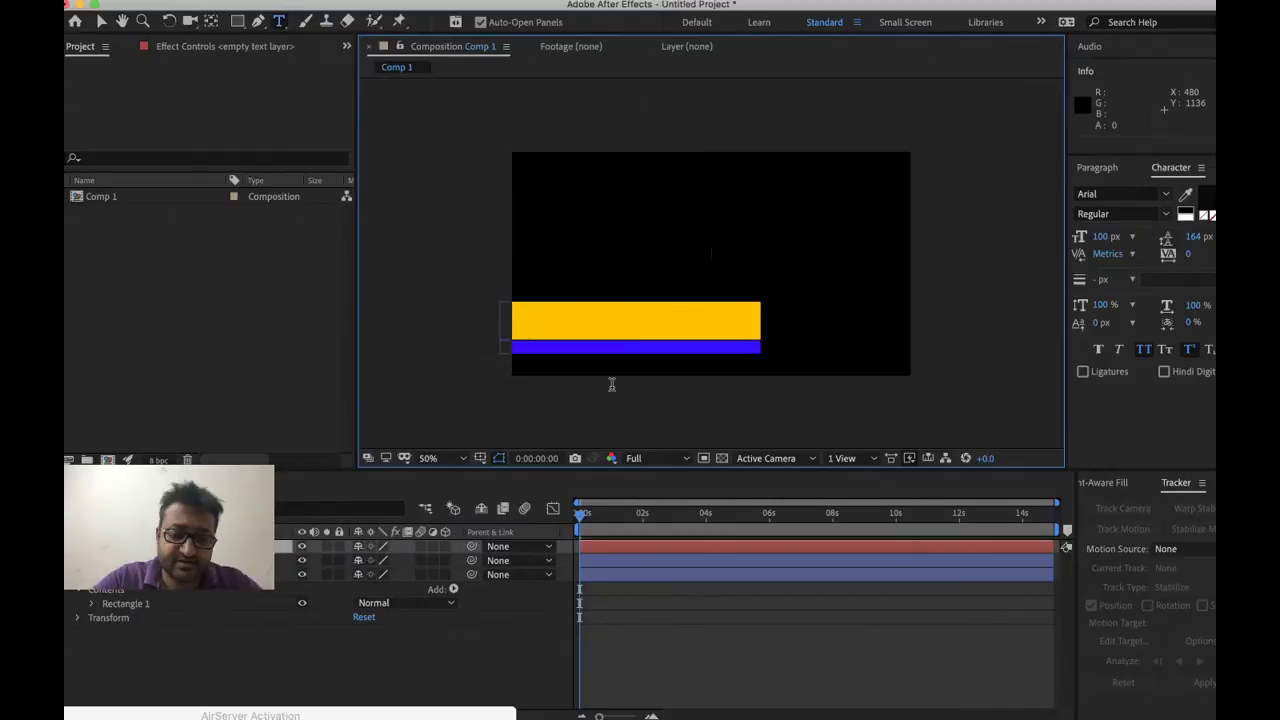
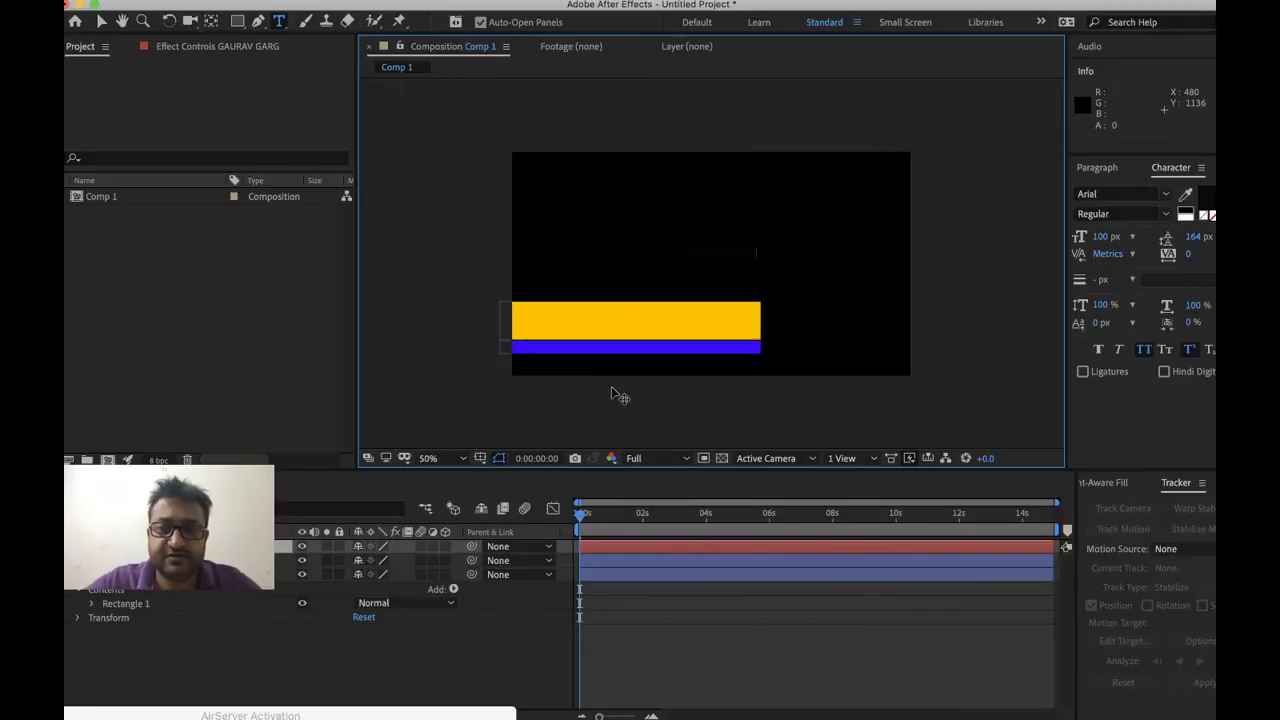
pyautogui.press('super+a')
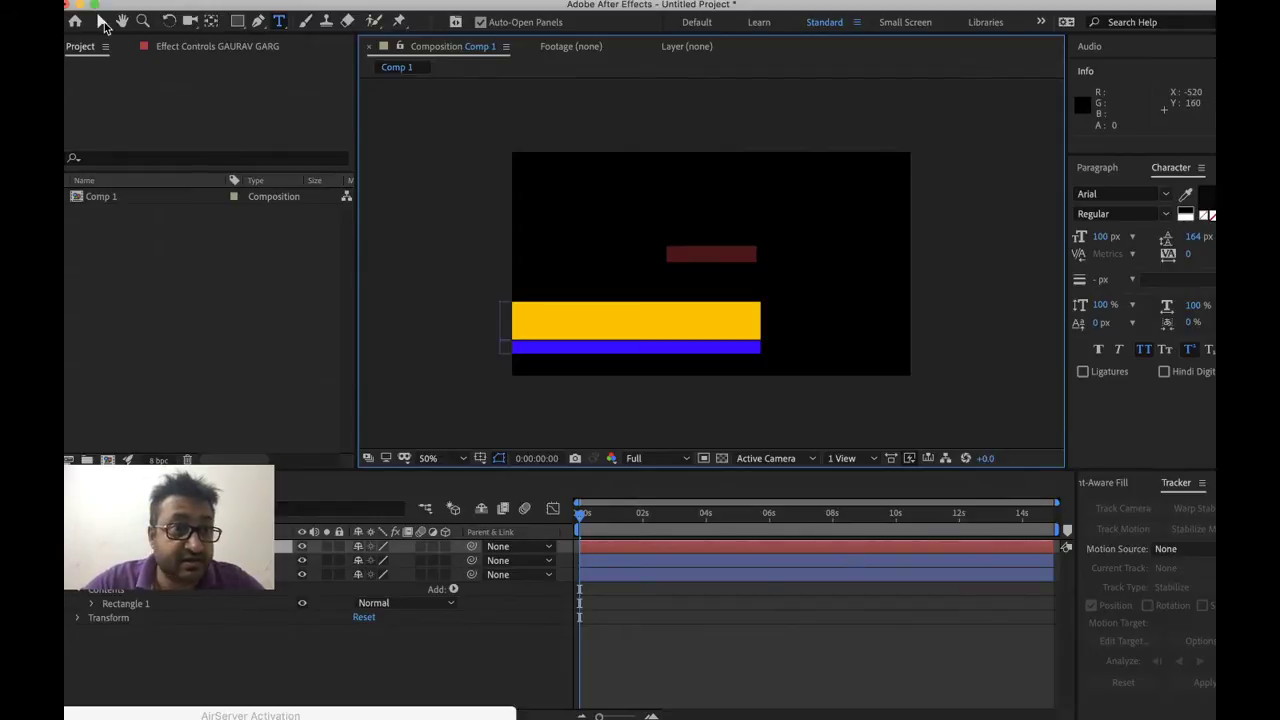
# Move the name onto the yellow bar and enlarge it to 224 px
pyautogui.click(101, 21)
pyautogui.moveTo(686, 260); pyautogui.dragTo(527, 330)
pyautogui.moveTo(1104, 236); pyautogui.dragTo(1211, 236)
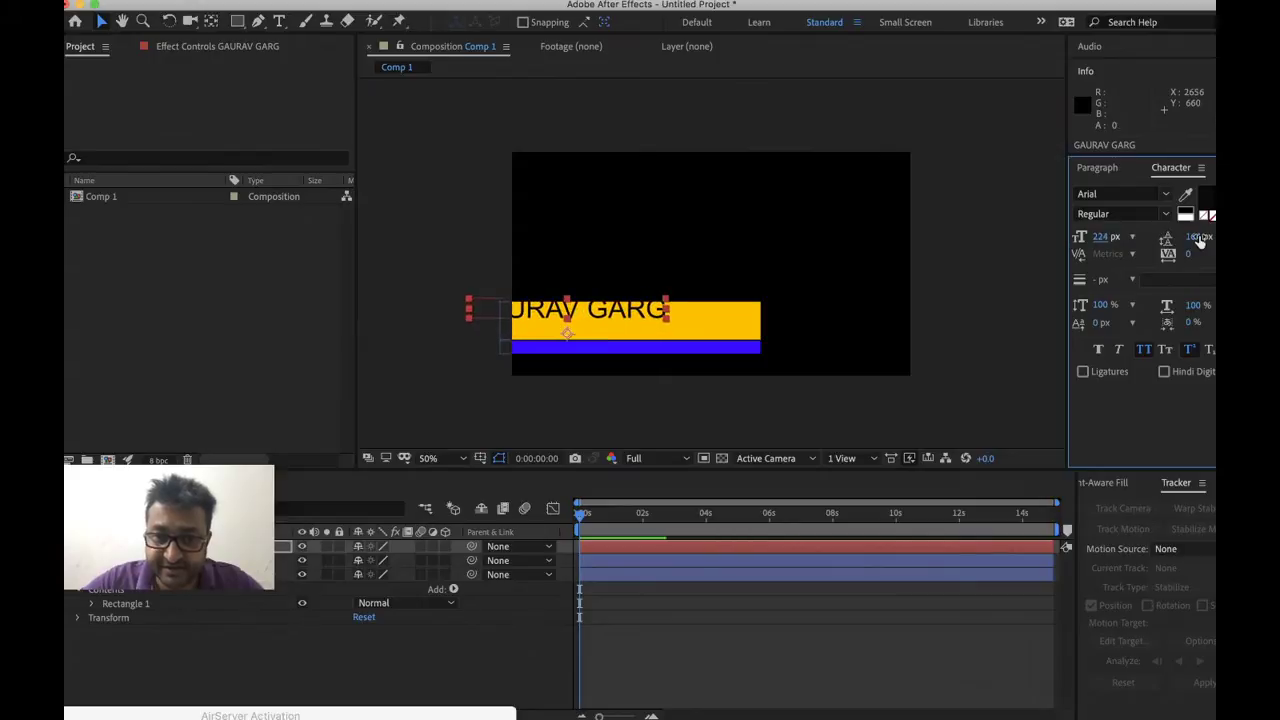
pyautogui.moveTo(631, 320); pyautogui.dragTo(684, 331)
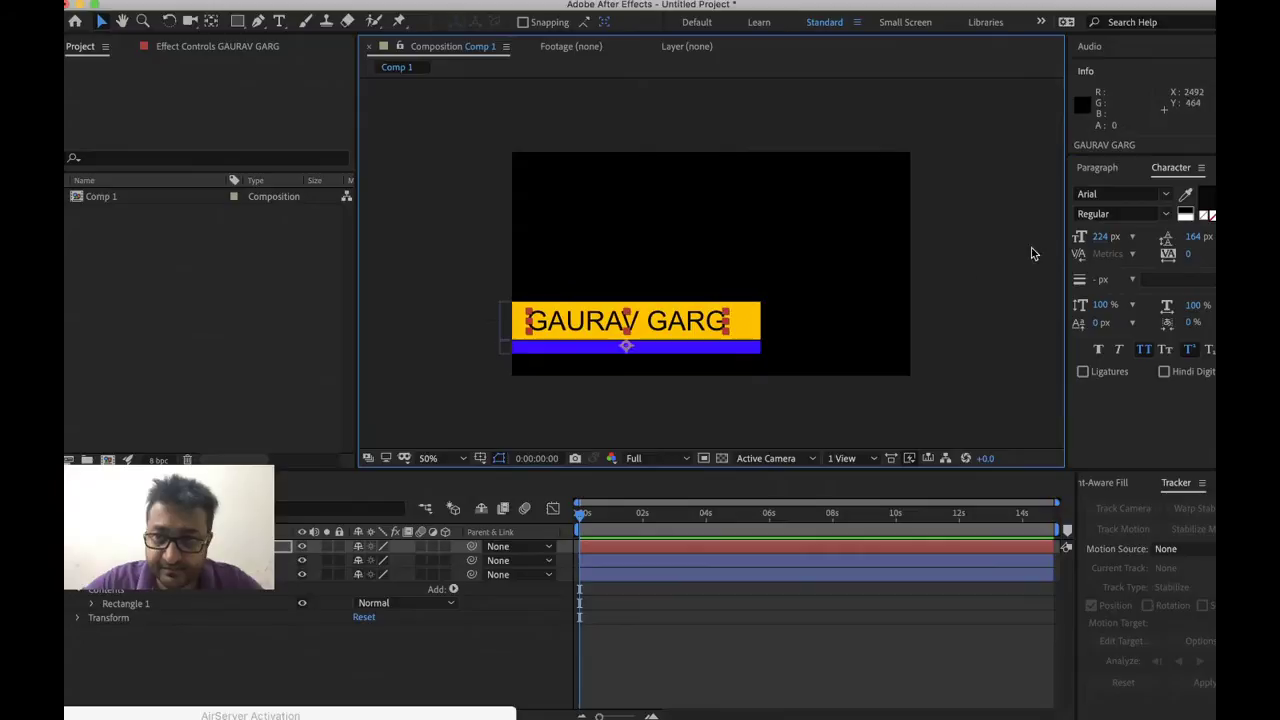
# Duplicate the name layer and retype it as 'Founder The Tuition Centre'
pyautogui.hotkey('ctrl', 'd')
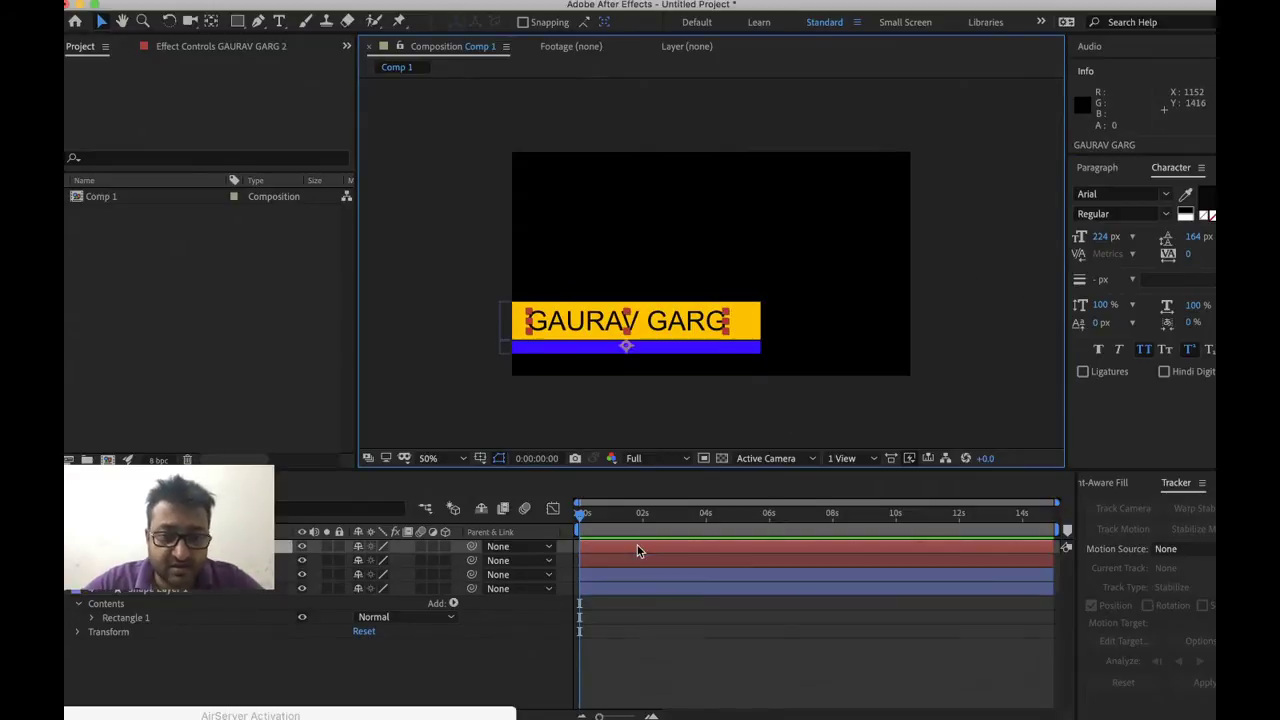
pyautogui.doubleClick(663, 320)
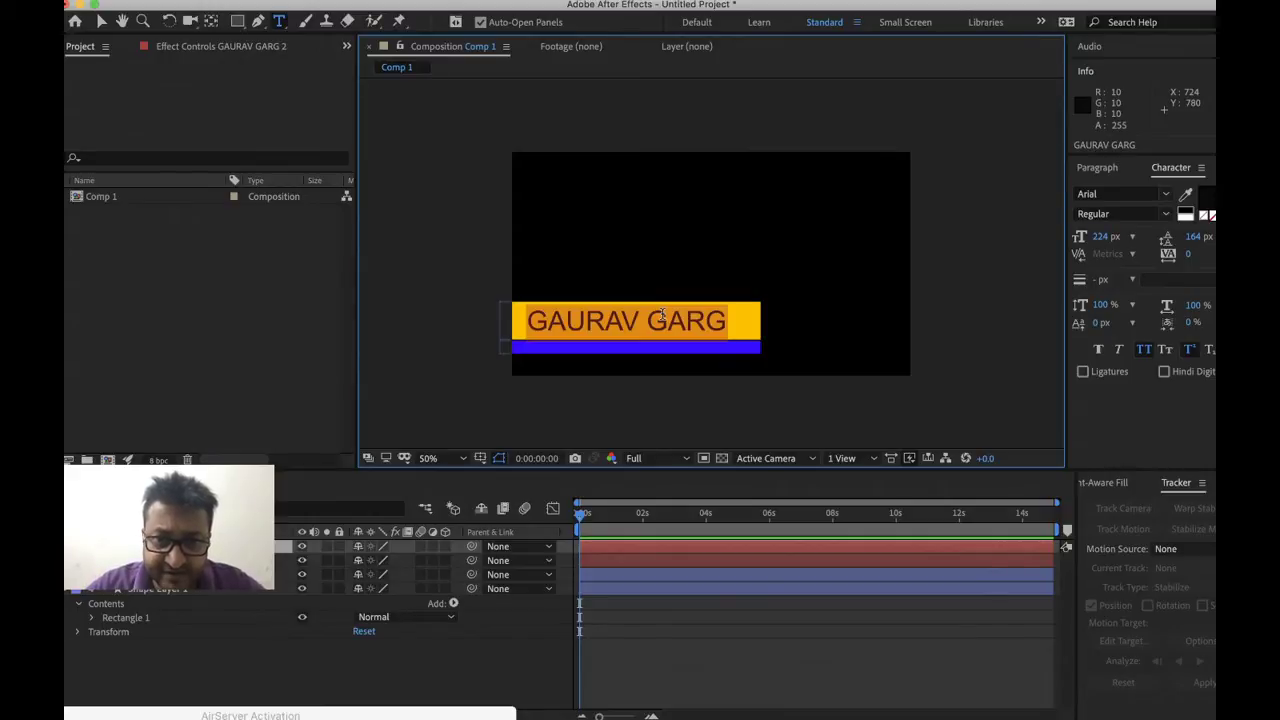
pyautogui.write('Founder')
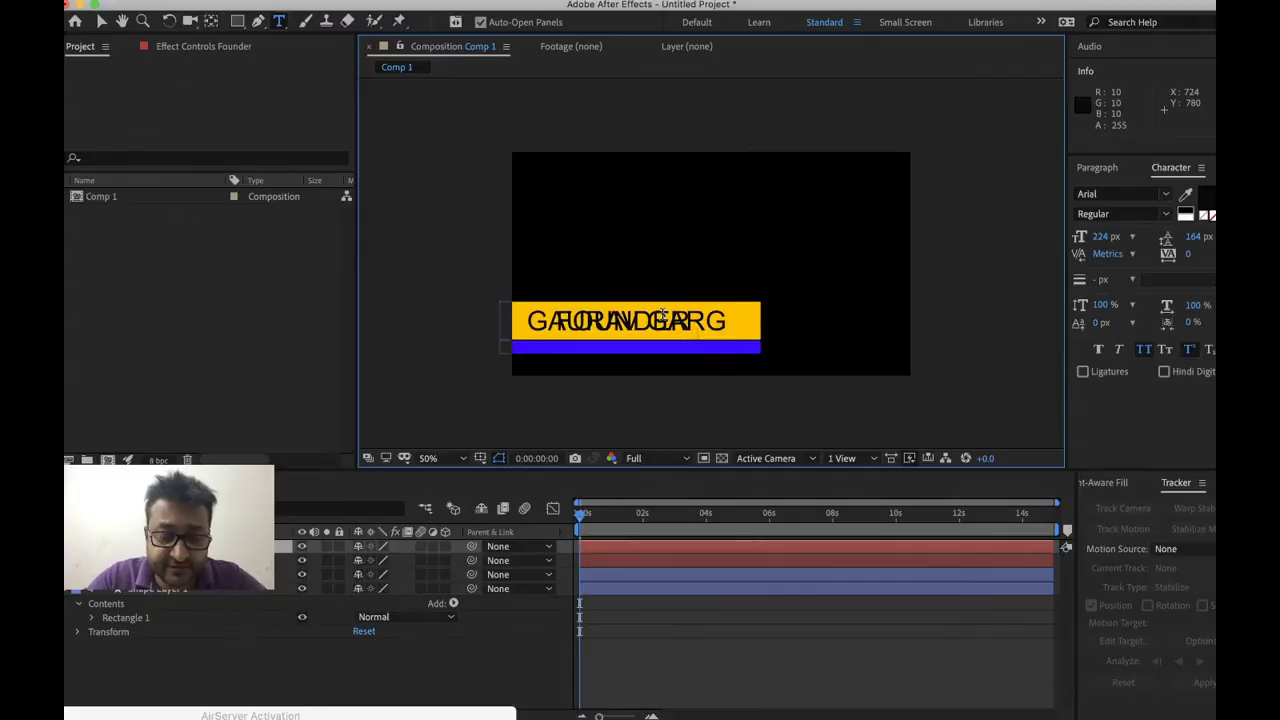
pyautogui.write('T')
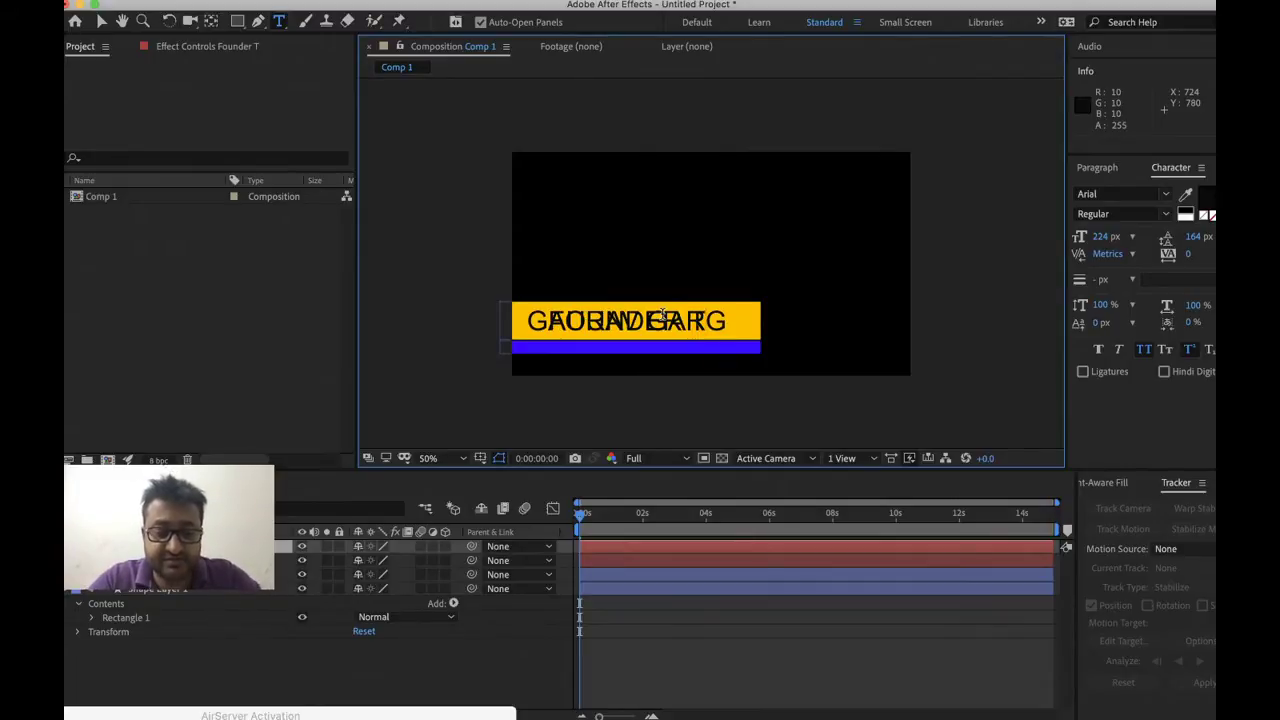
pyautogui.write('he Tuiti')
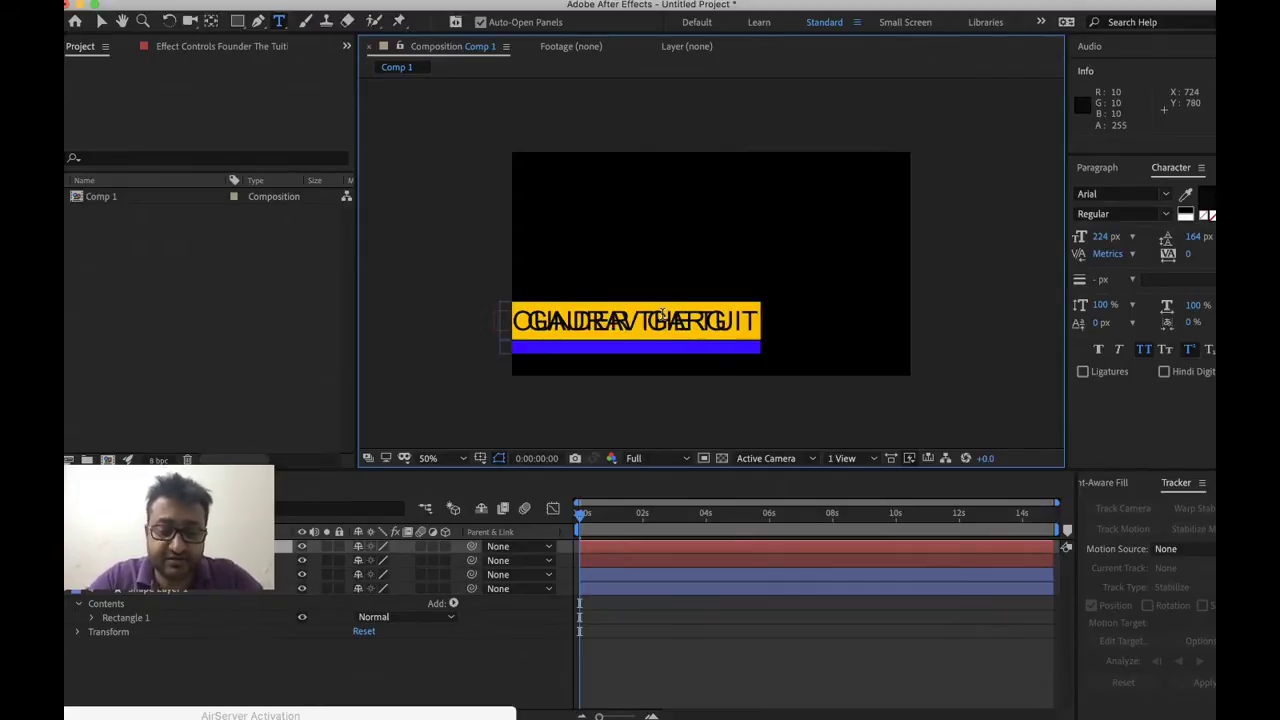
pyautogui.write('on Centre')
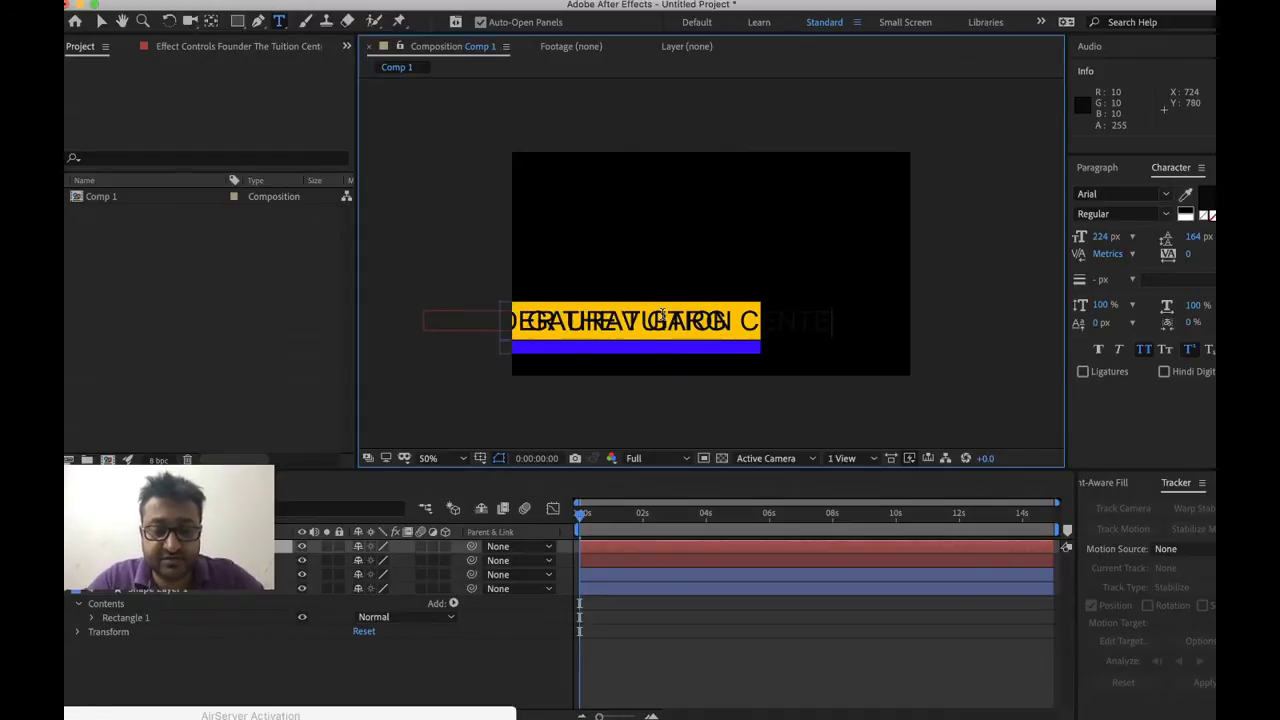
# Shrink the subtitle to 105 px, make it white, and move it onto the blue bar
pyautogui.hotkey('ctrl', 'a')
pyautogui.click(1104, 252)
pyautogui.moveTo(1100, 240); pyautogui.dragTo(1017, 259)
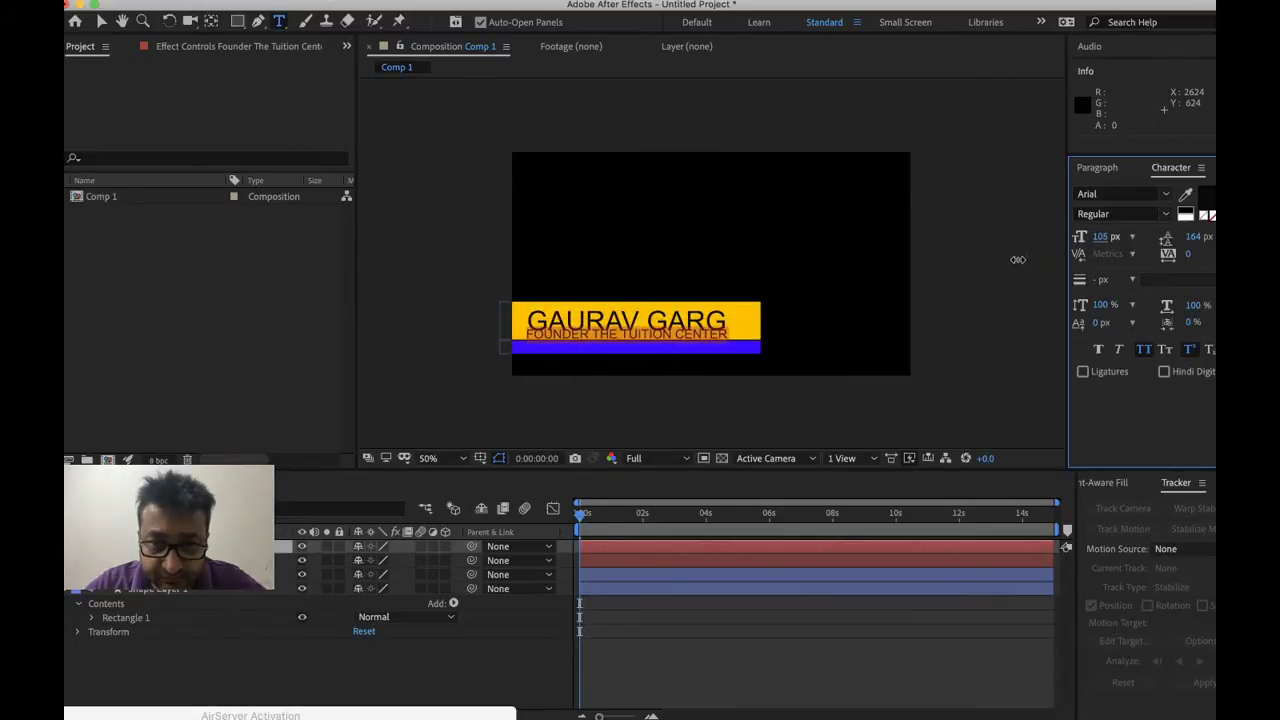
pyautogui.click(1188, 212)
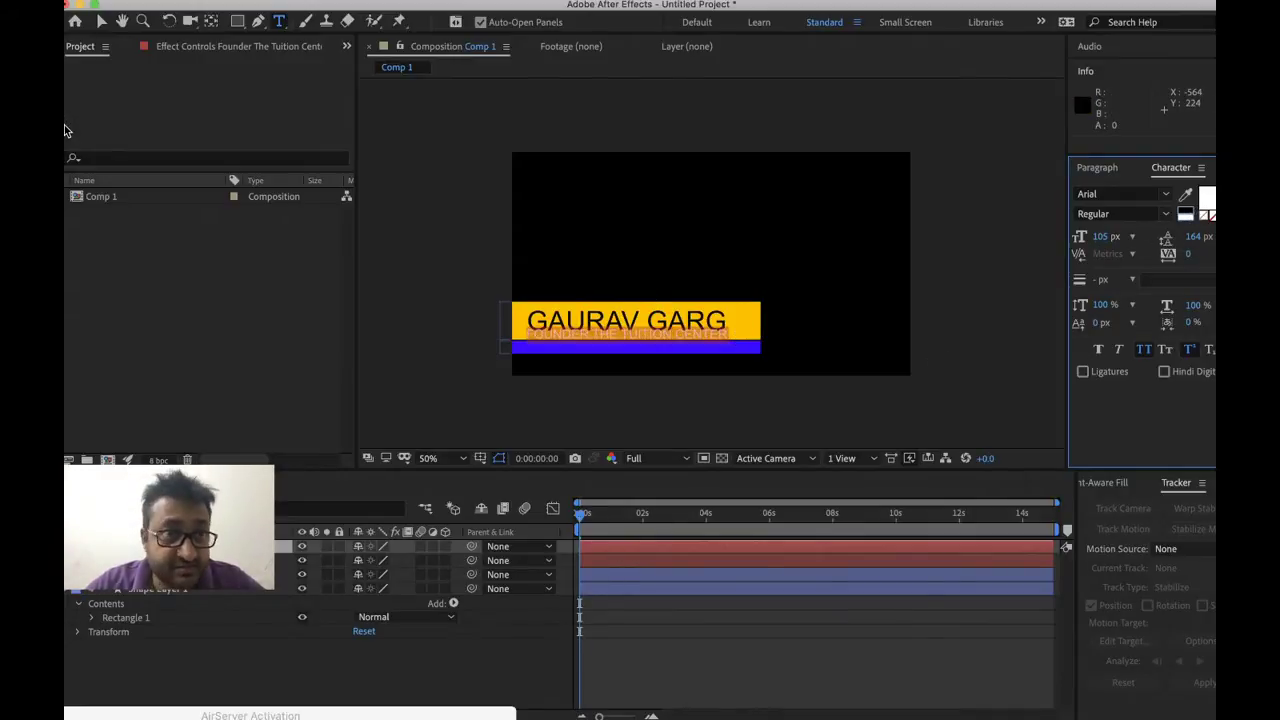
pyautogui.click(110, 22)
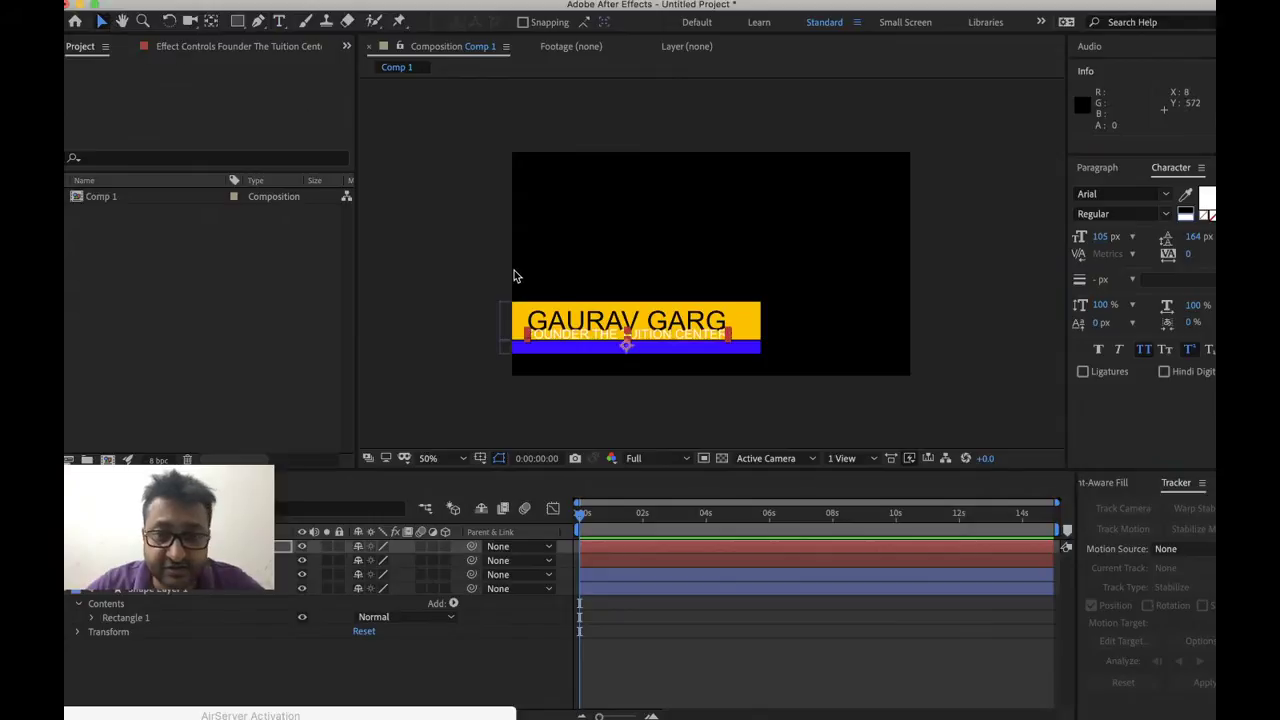
pyautogui.click(588, 340)
pyautogui.moveTo(588, 340); pyautogui.dragTo(590, 351)
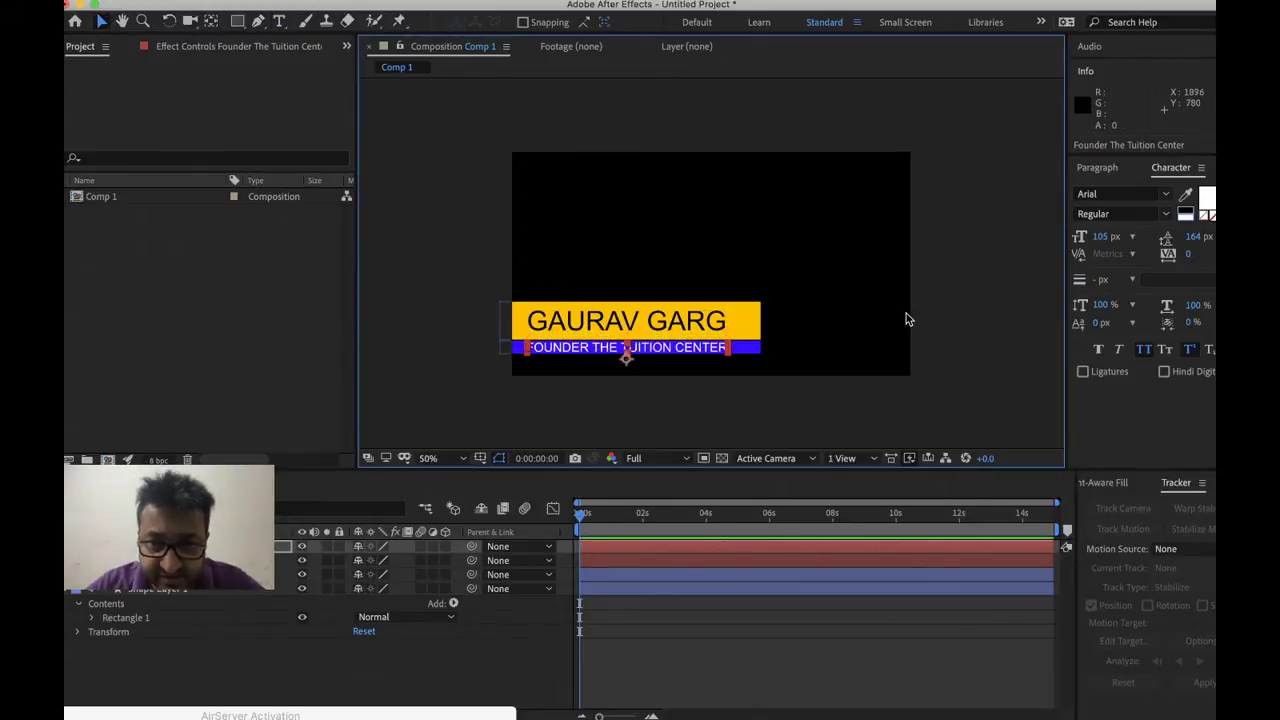
pyautogui.click(906, 314)
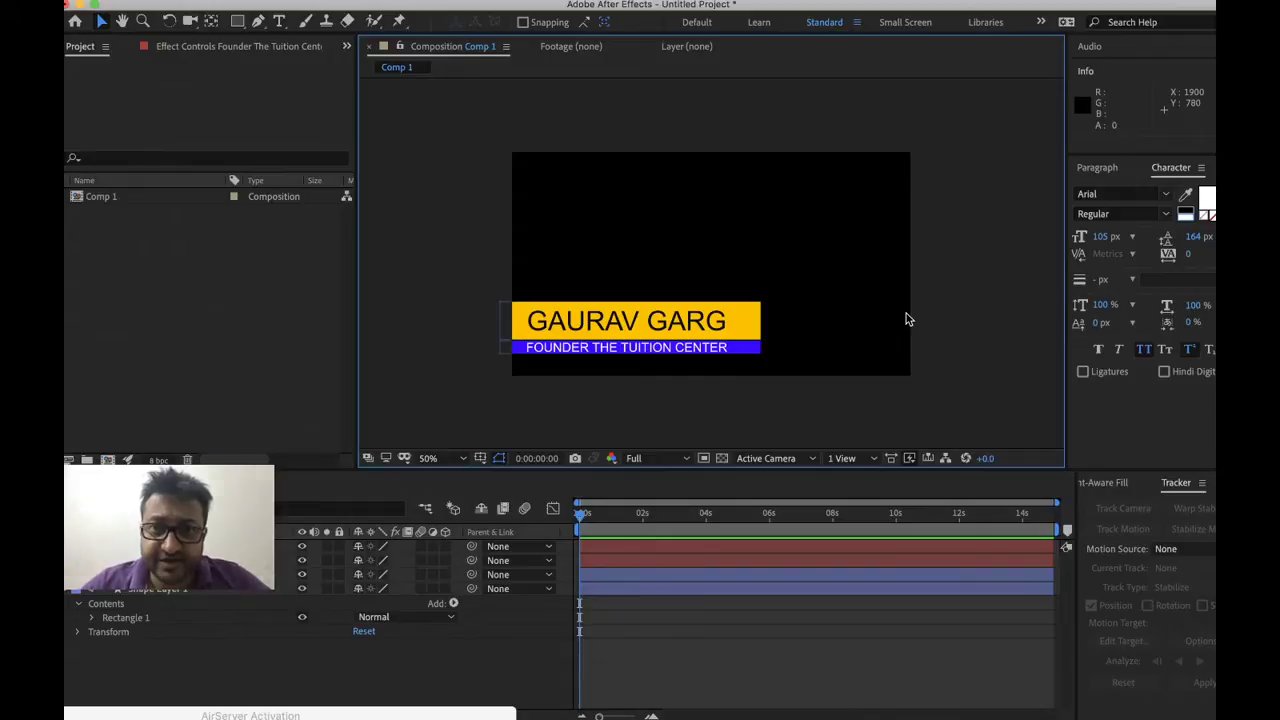
# Save the project as experission.aep in Desktop > Lets learn > day 13
pyautogui.press('super+s')
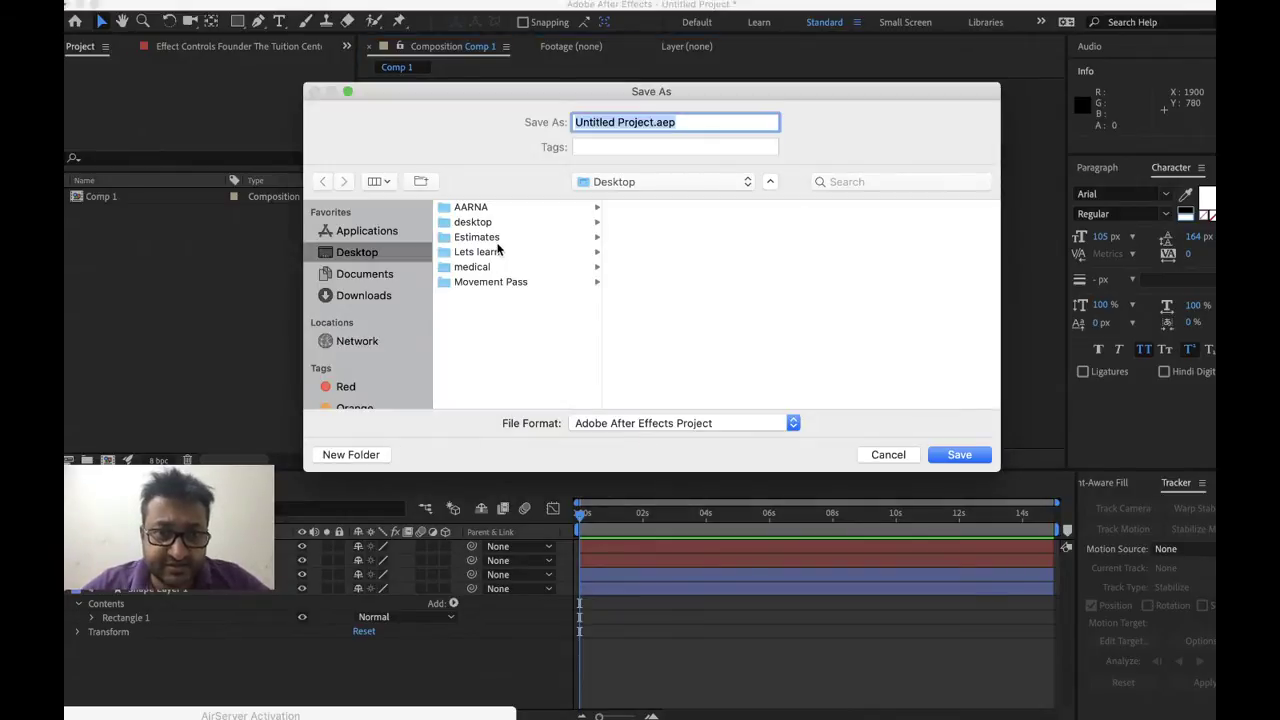
pyautogui.click(494, 252)
pyautogui.click(642, 387)
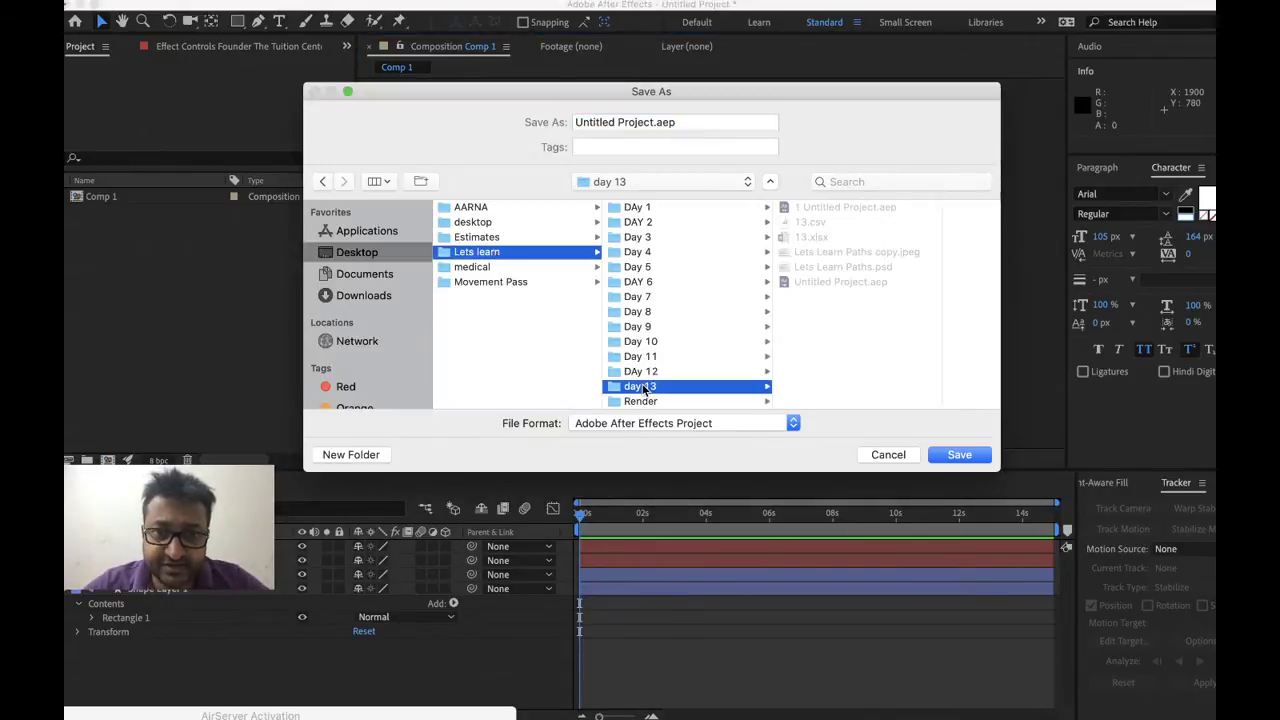
pyautogui.click(654, 127)
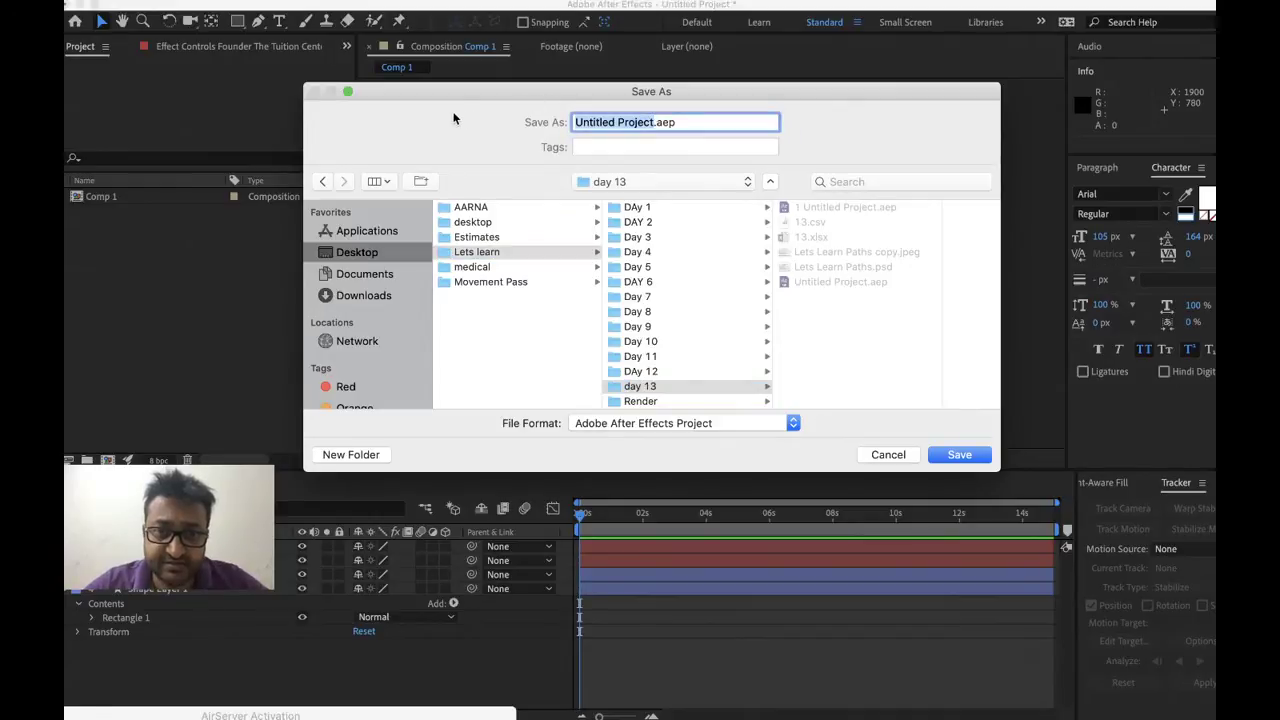
pyautogui.write('e')
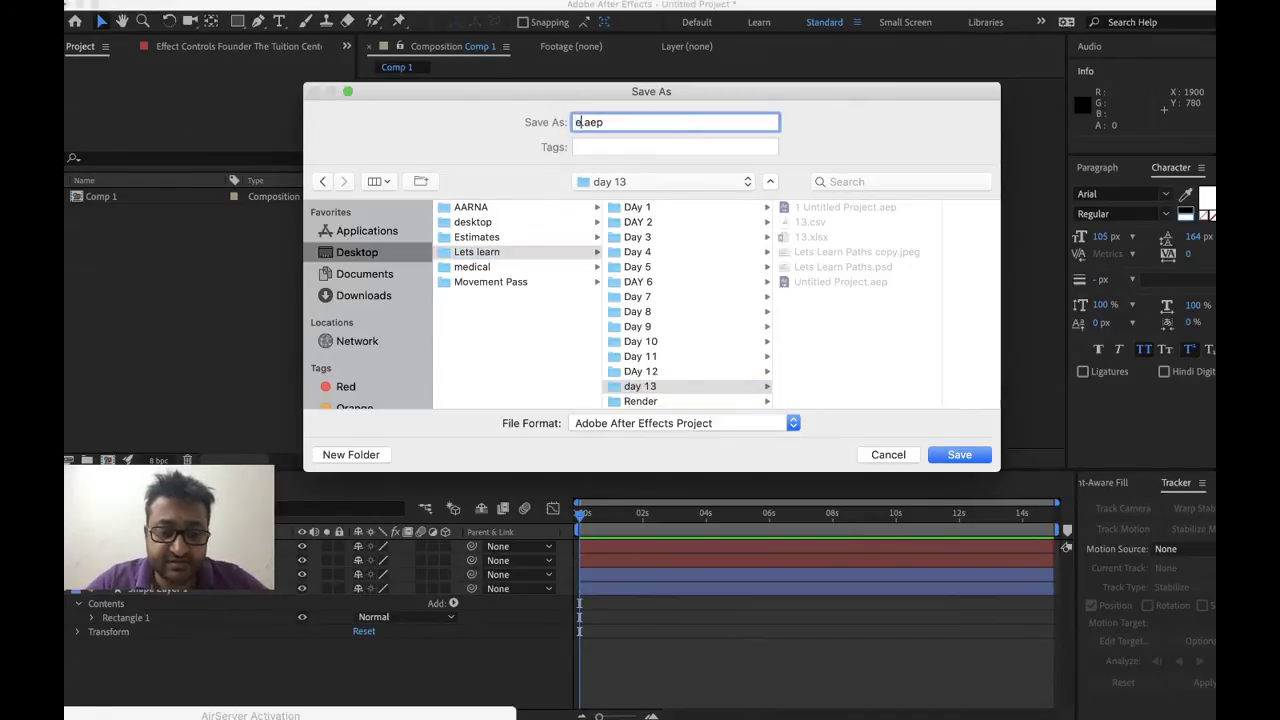
pyautogui.write('xperission')
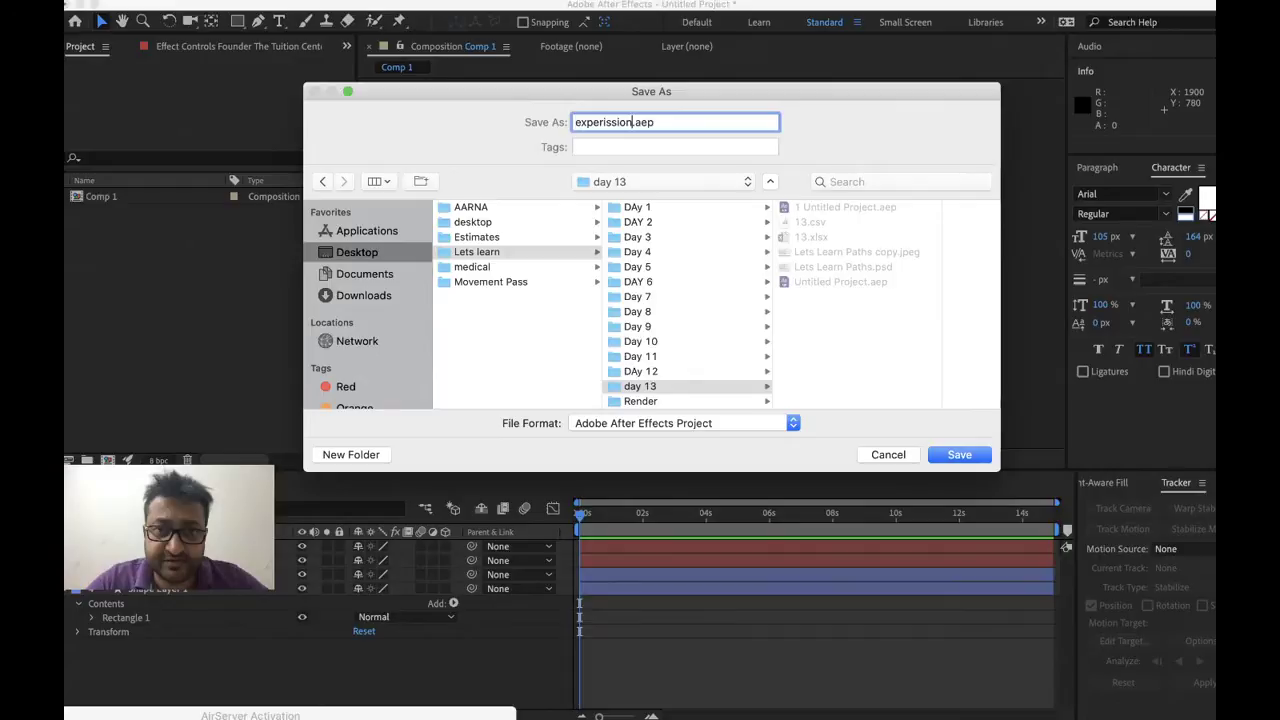
pyautogui.press('Return')
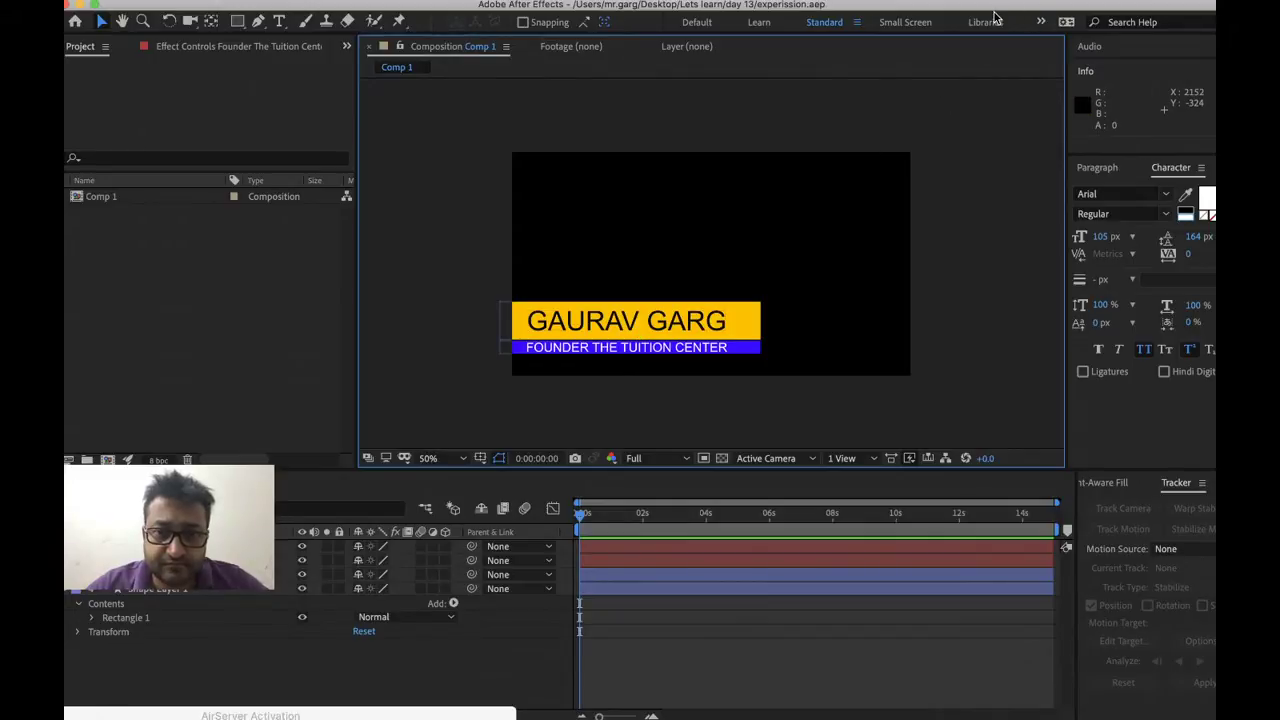
pyautogui.press('super+Tab')
pyautogui.press('Escape')
pyautogui.moveTo(768, 690)
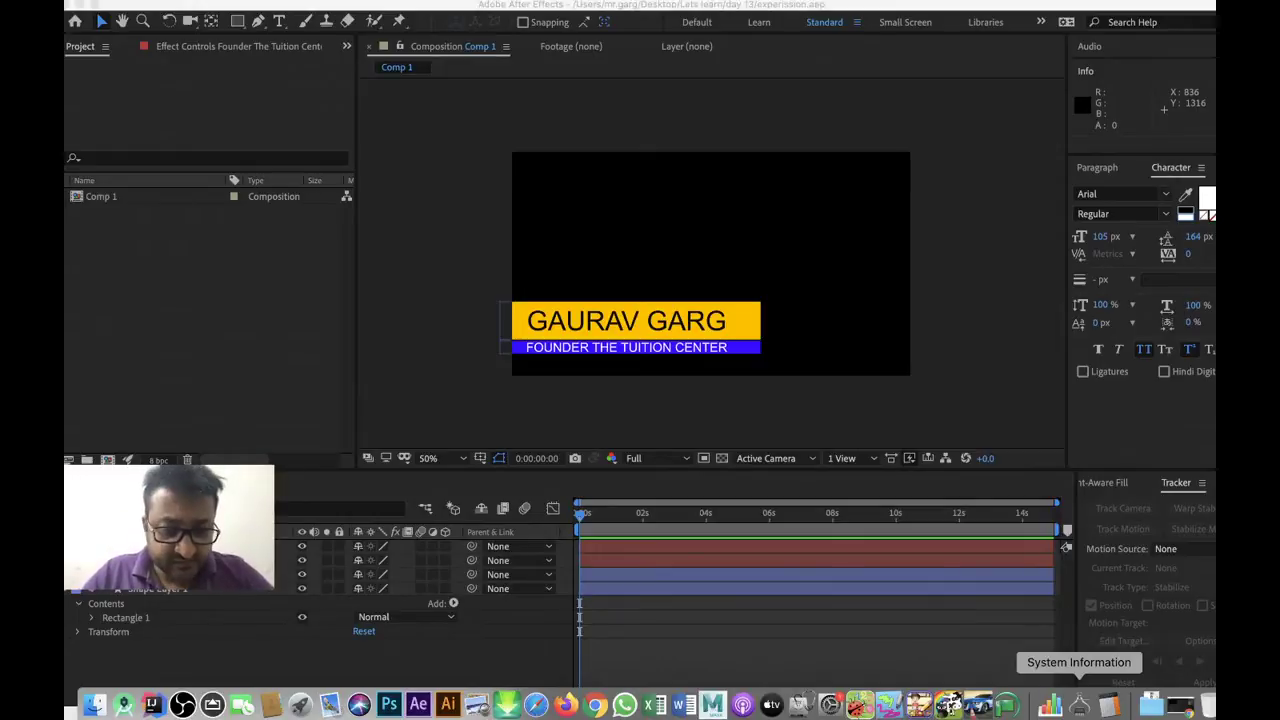
pyautogui.click(619, 577)
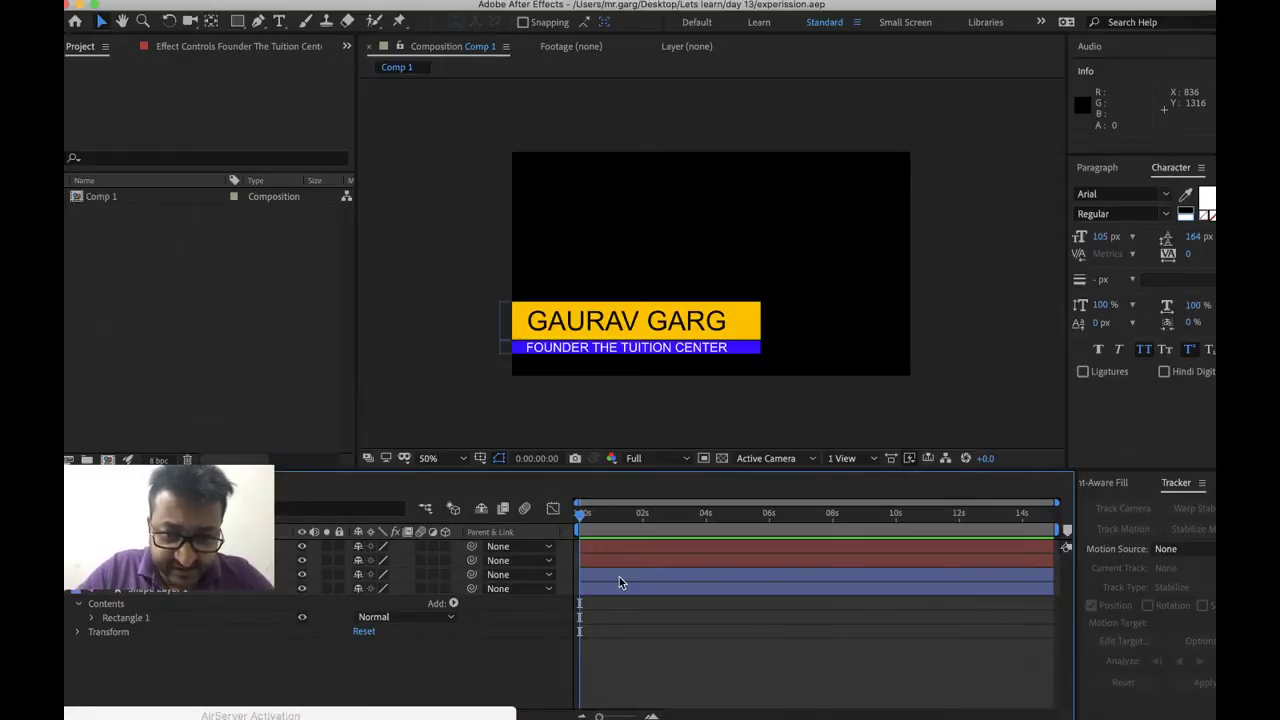
pyautogui.click(750, 330)
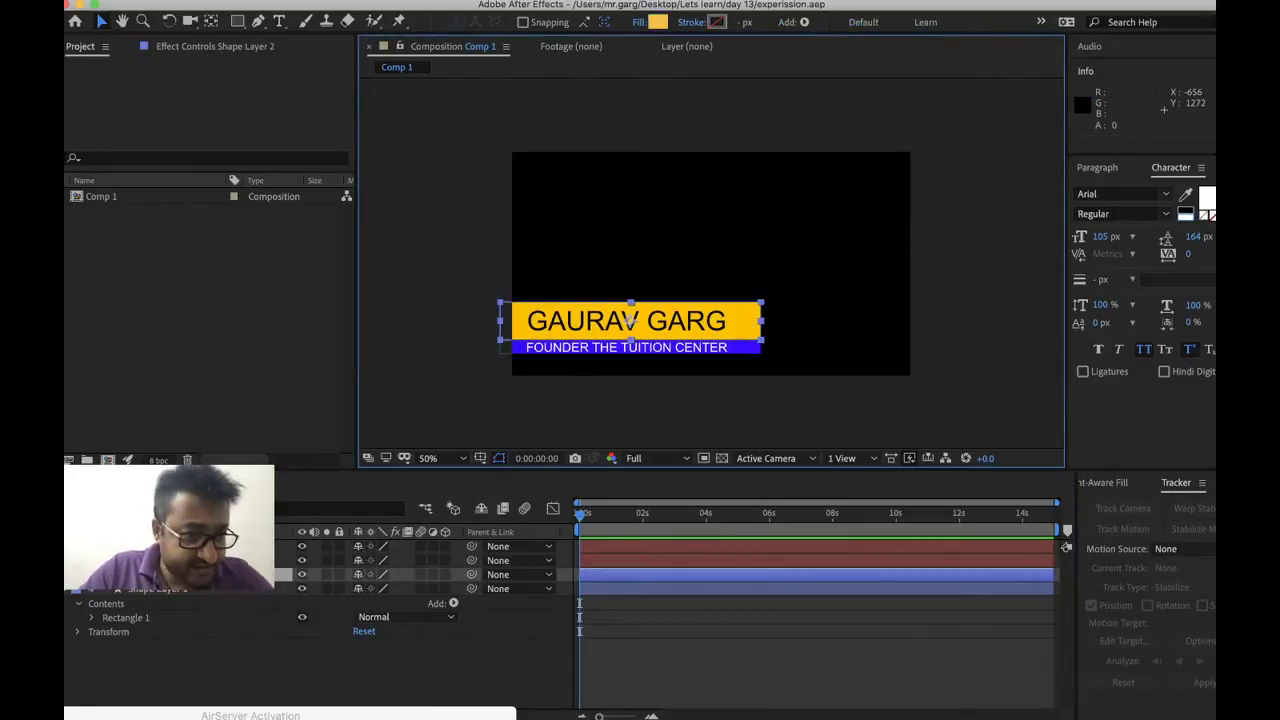
# Set a Position keyframe at 0,0 on the yellow bar's Rectangle Path 1
pyautogui.click(80, 574)
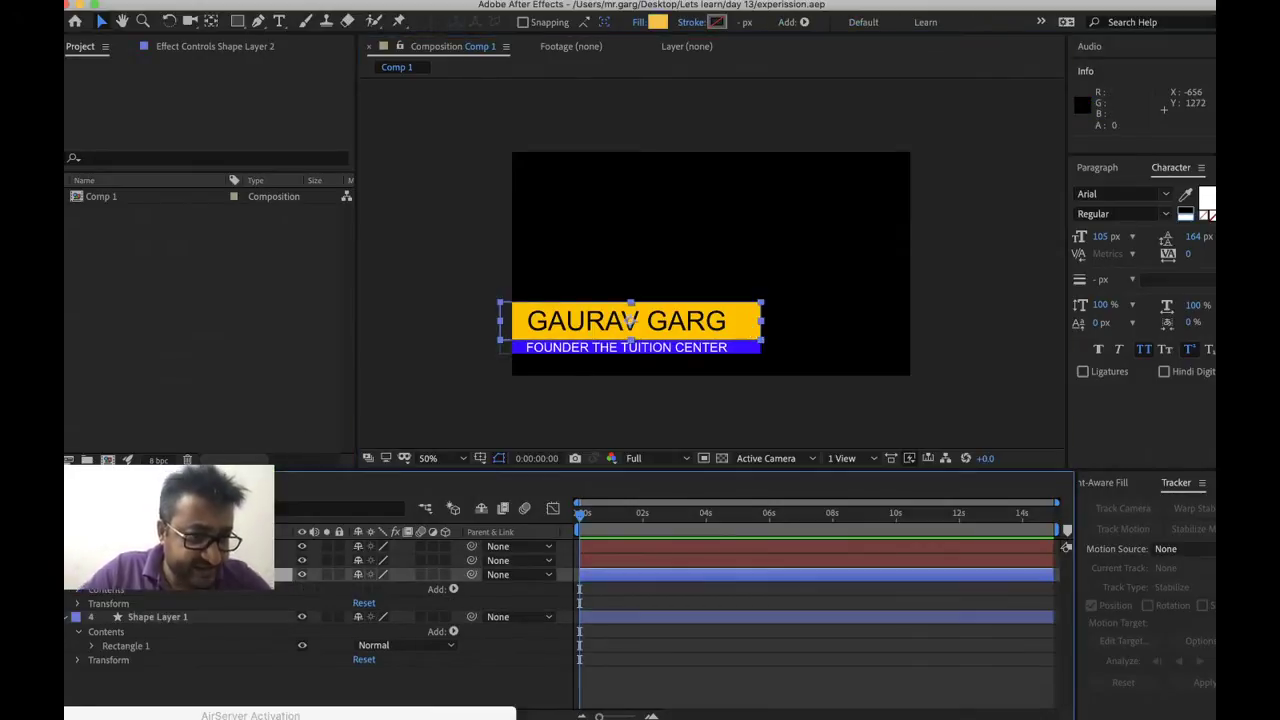
pyautogui.click(80, 590)
pyautogui.click(91, 604)
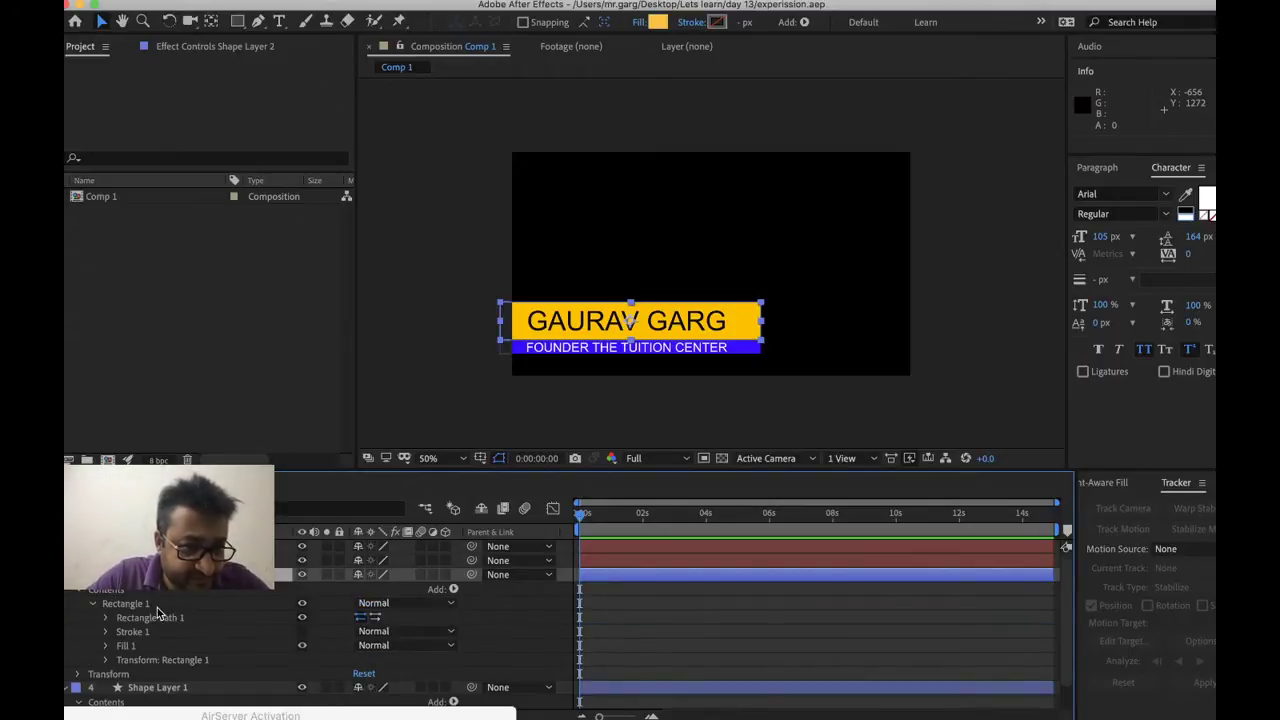
pyautogui.scroll(-1, 160, 614)
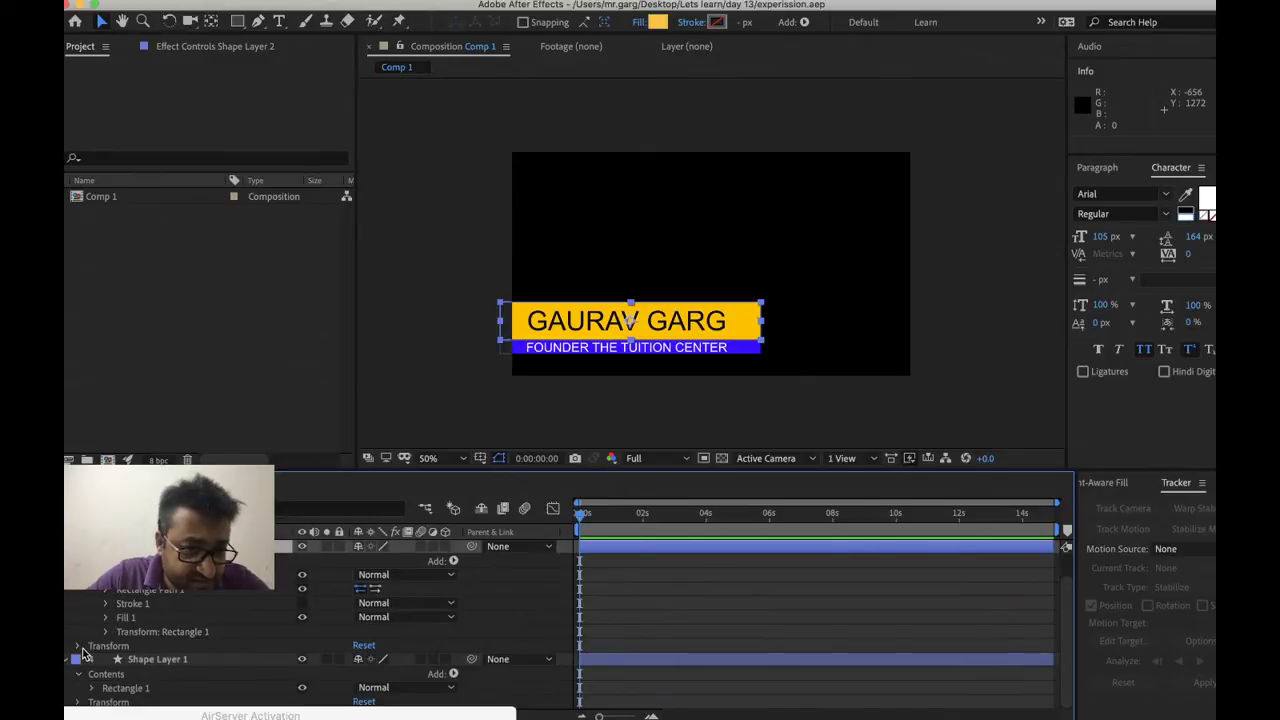
pyautogui.click(105, 591)
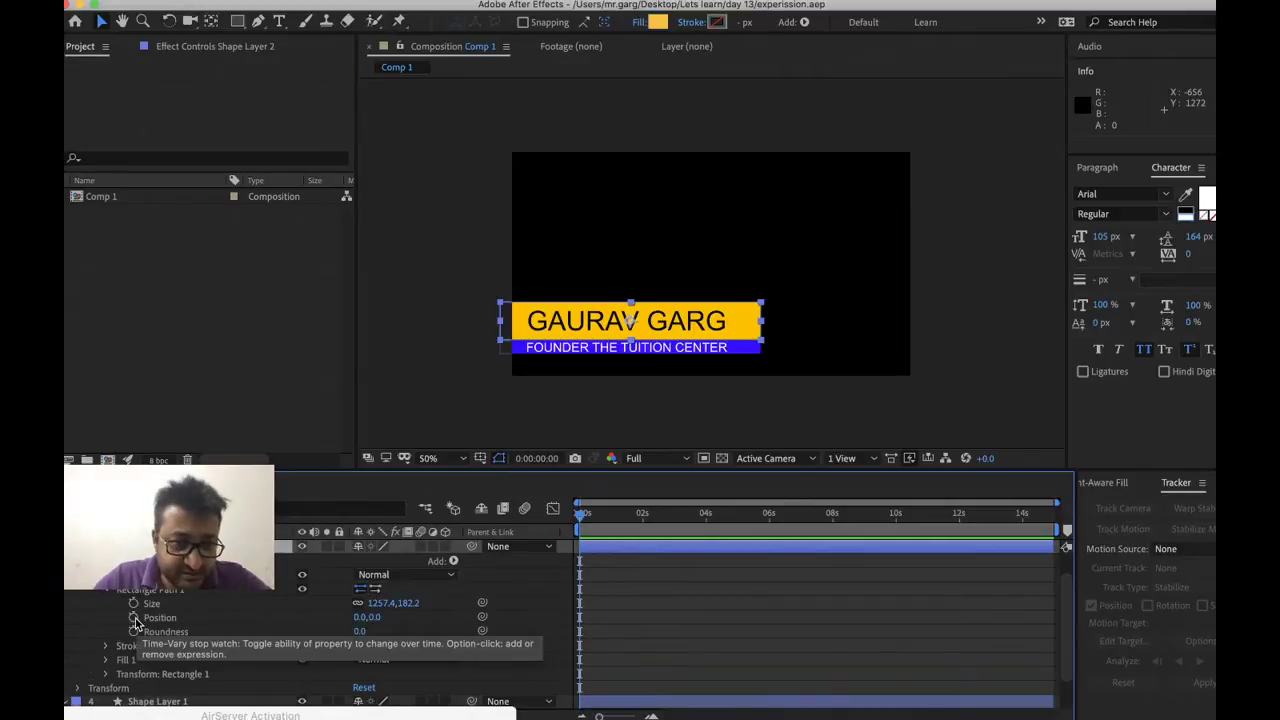
pyautogui.click(134, 618)
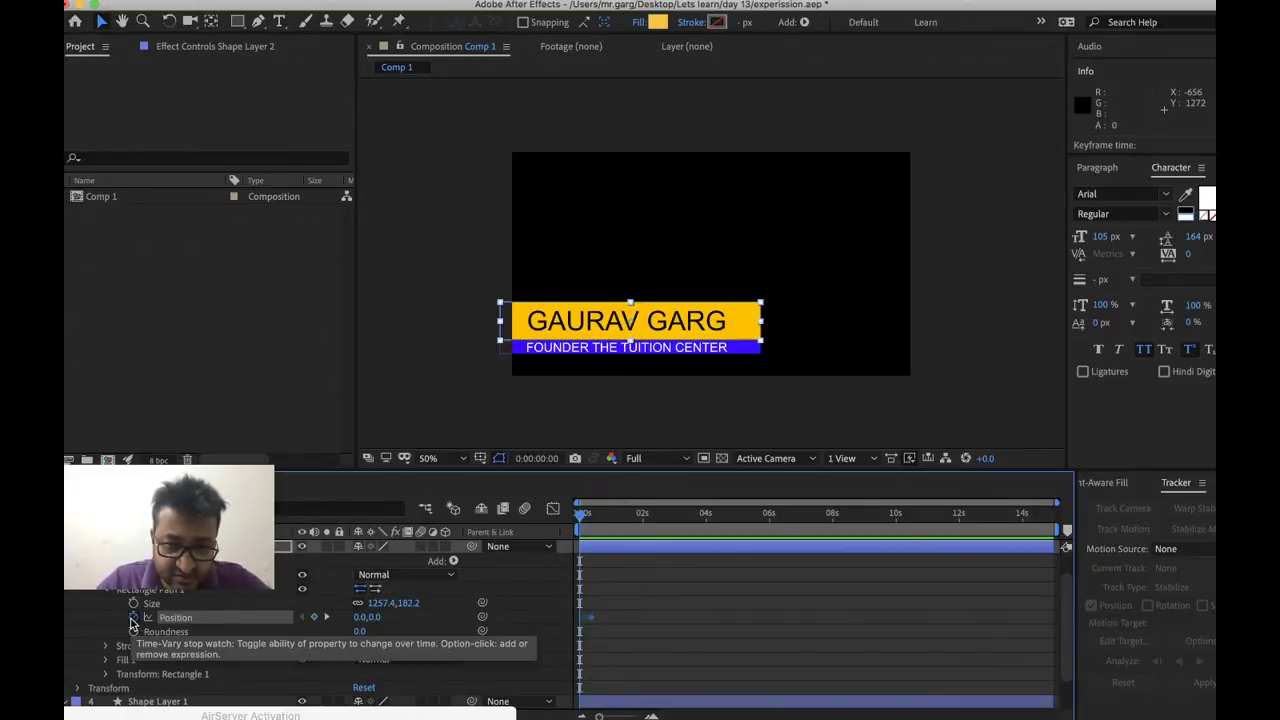
# Test-drag the yellow bar to the left, then undo the move
pyautogui.click(700, 322)
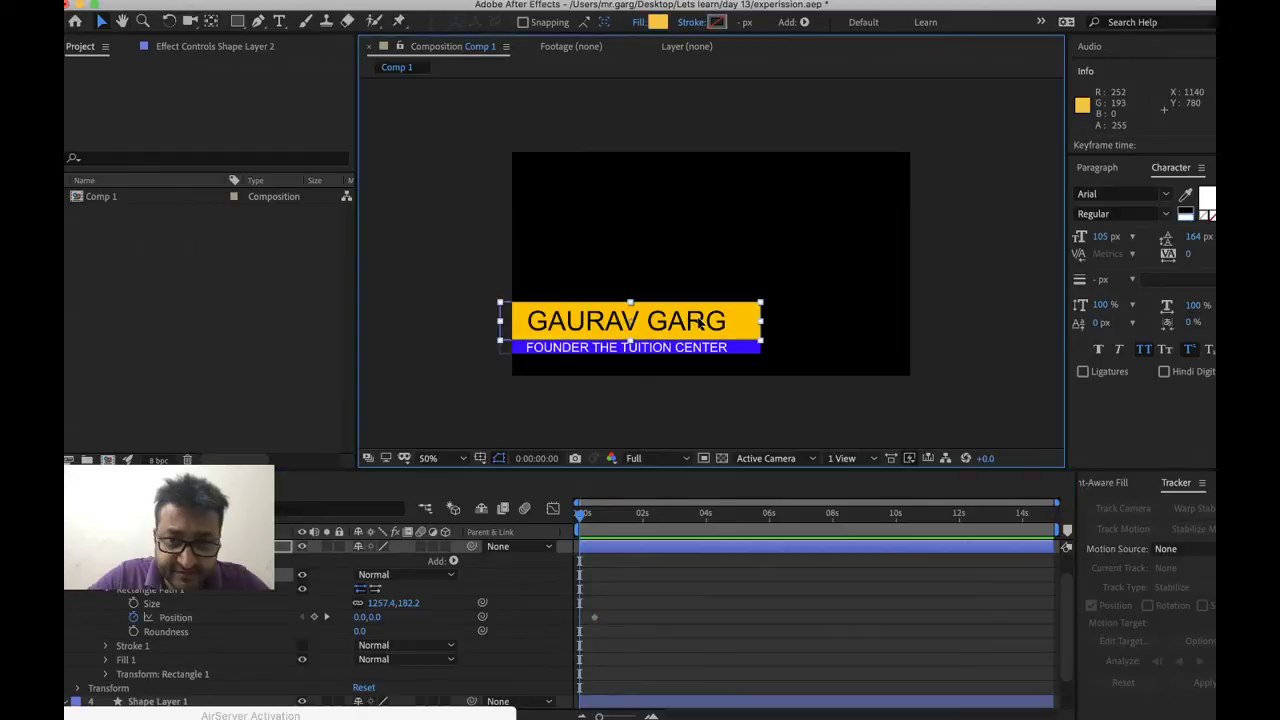
pyautogui.moveTo(700, 322); pyautogui.dragTo(461, 337)
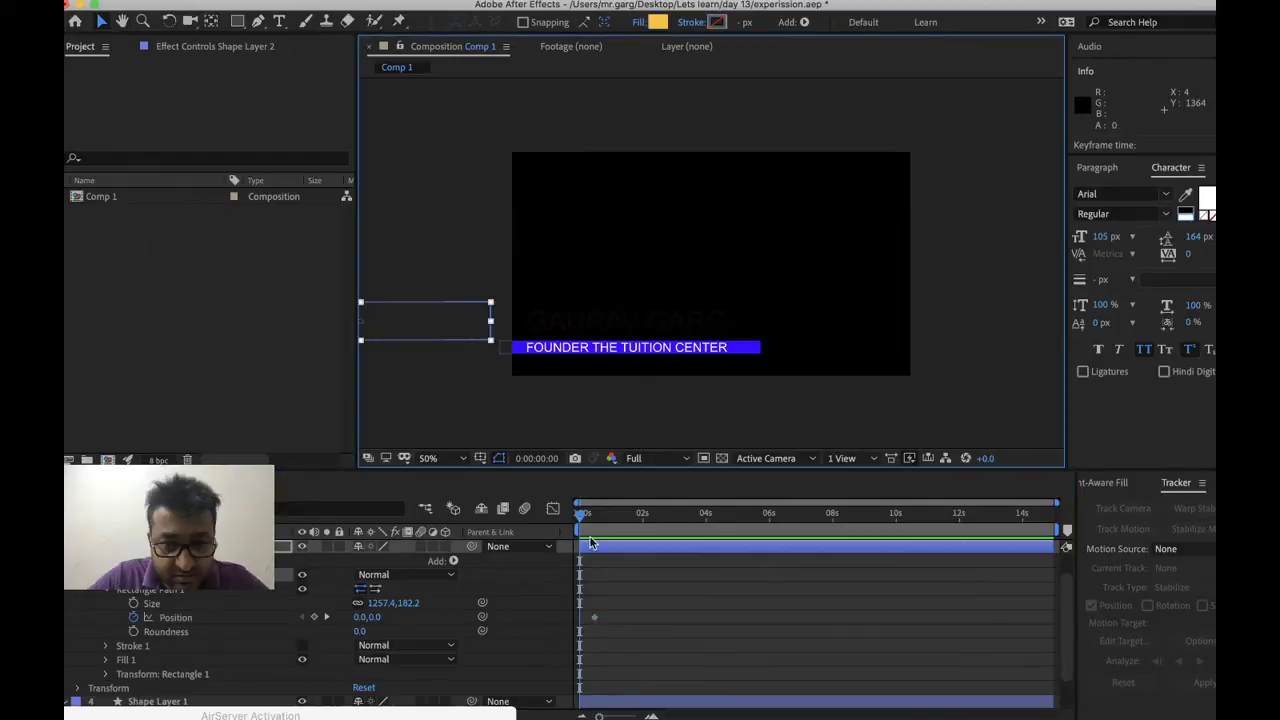
pyautogui.press('super+z')
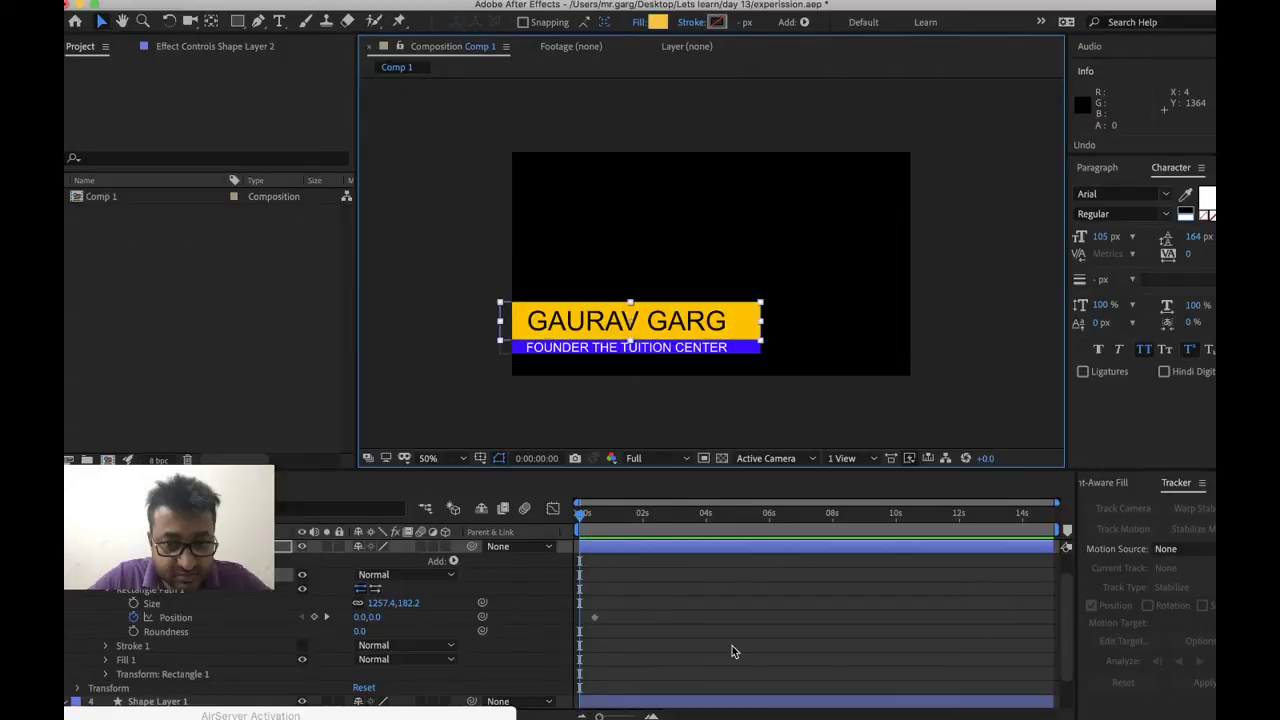
# Try X values of 100 and -100 for the yellow bar's rectangle path Position
pyautogui.rightClick(370, 618)
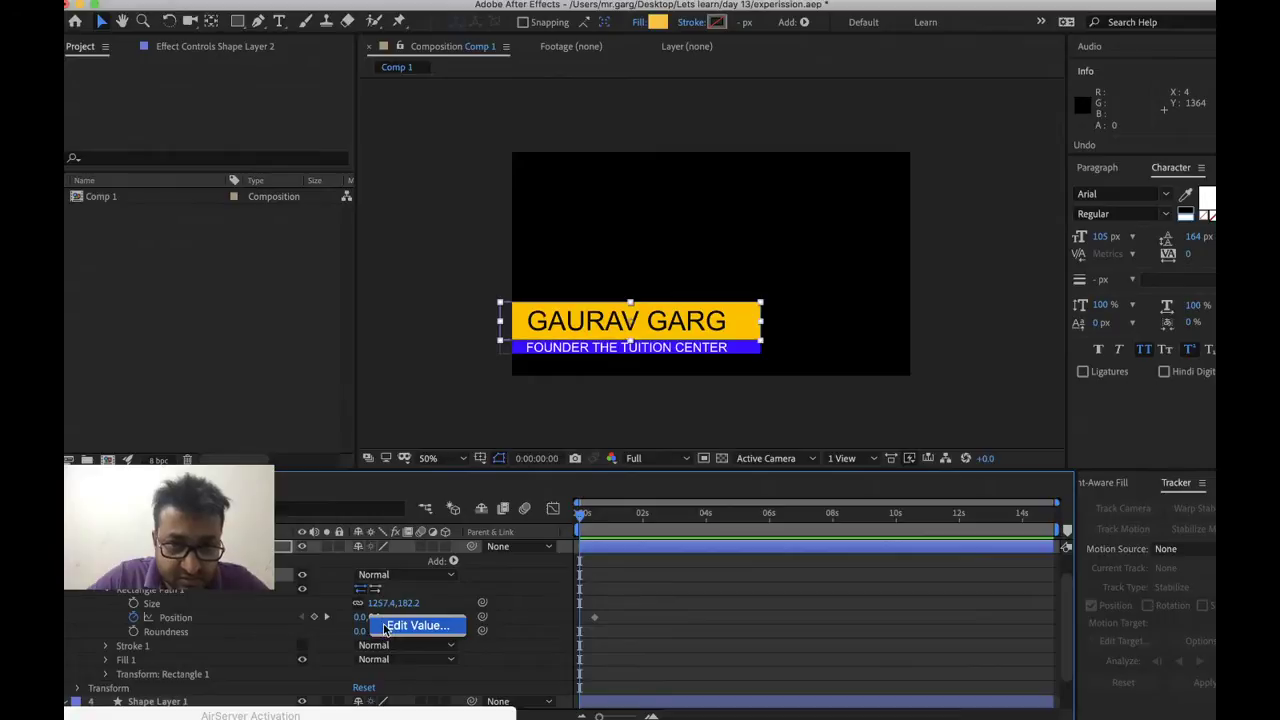
pyautogui.click(385, 628)
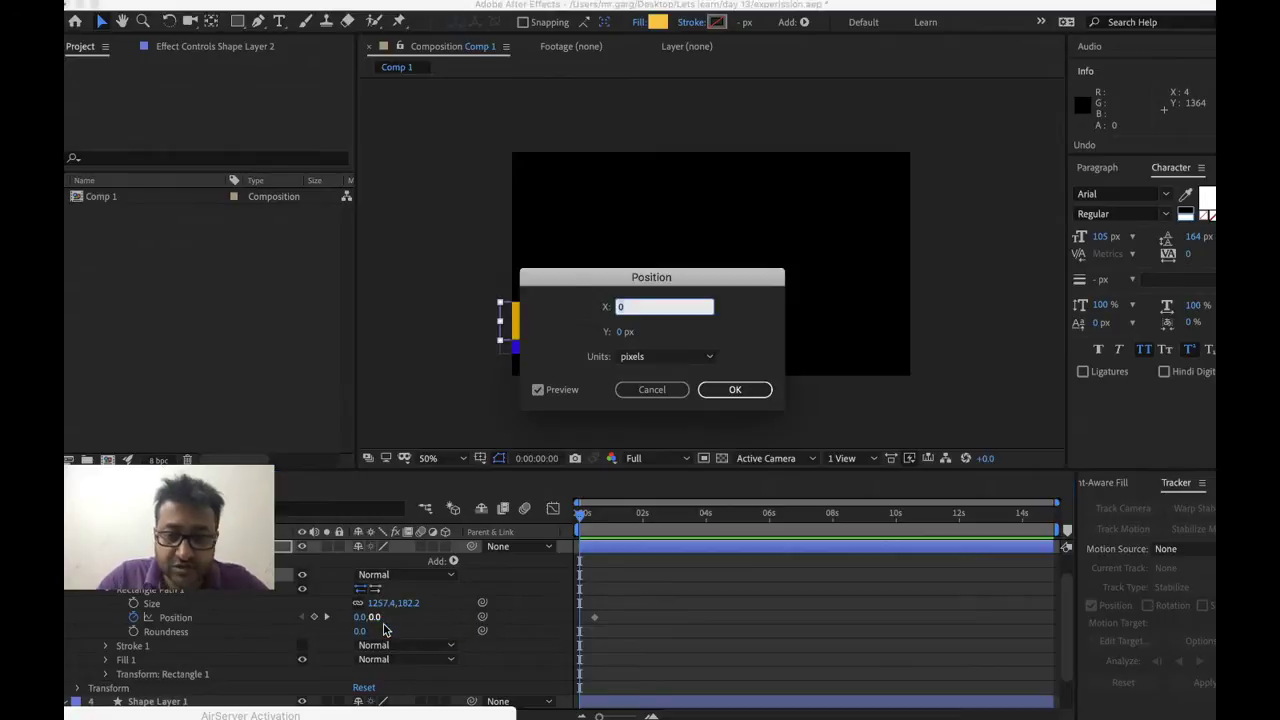
pyautogui.press('Return')
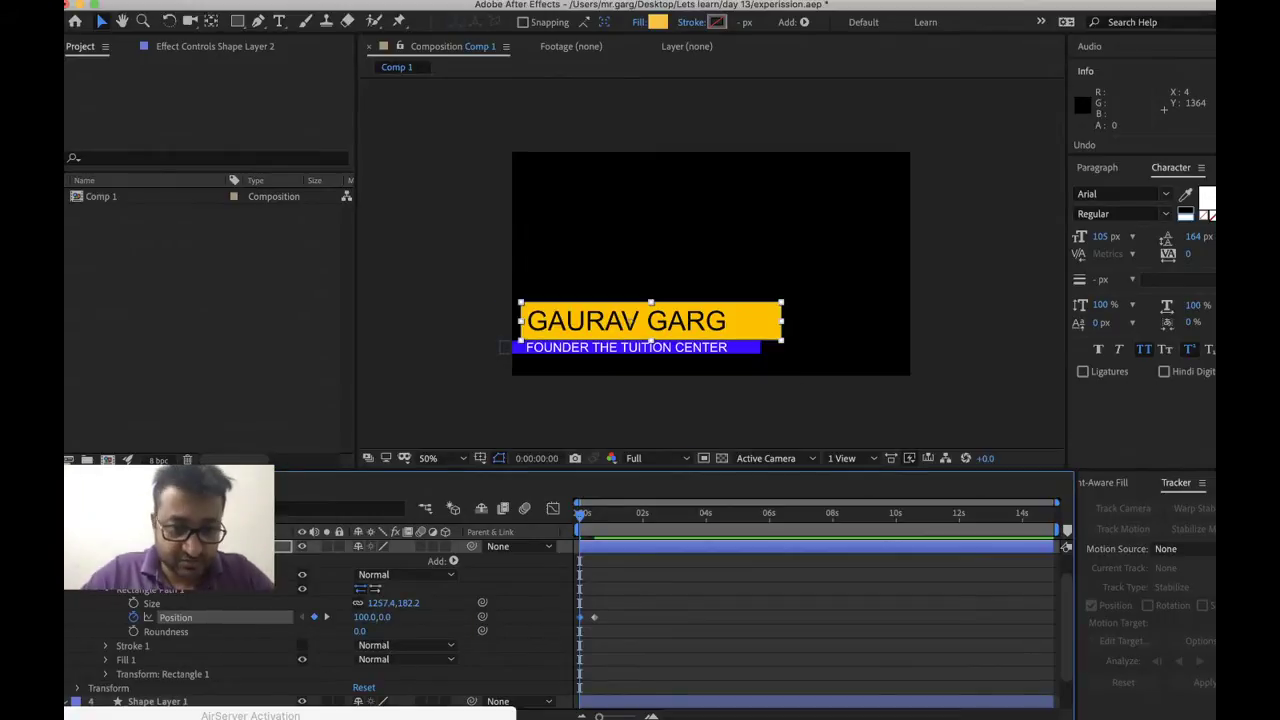
pyautogui.rightClick(365, 618)
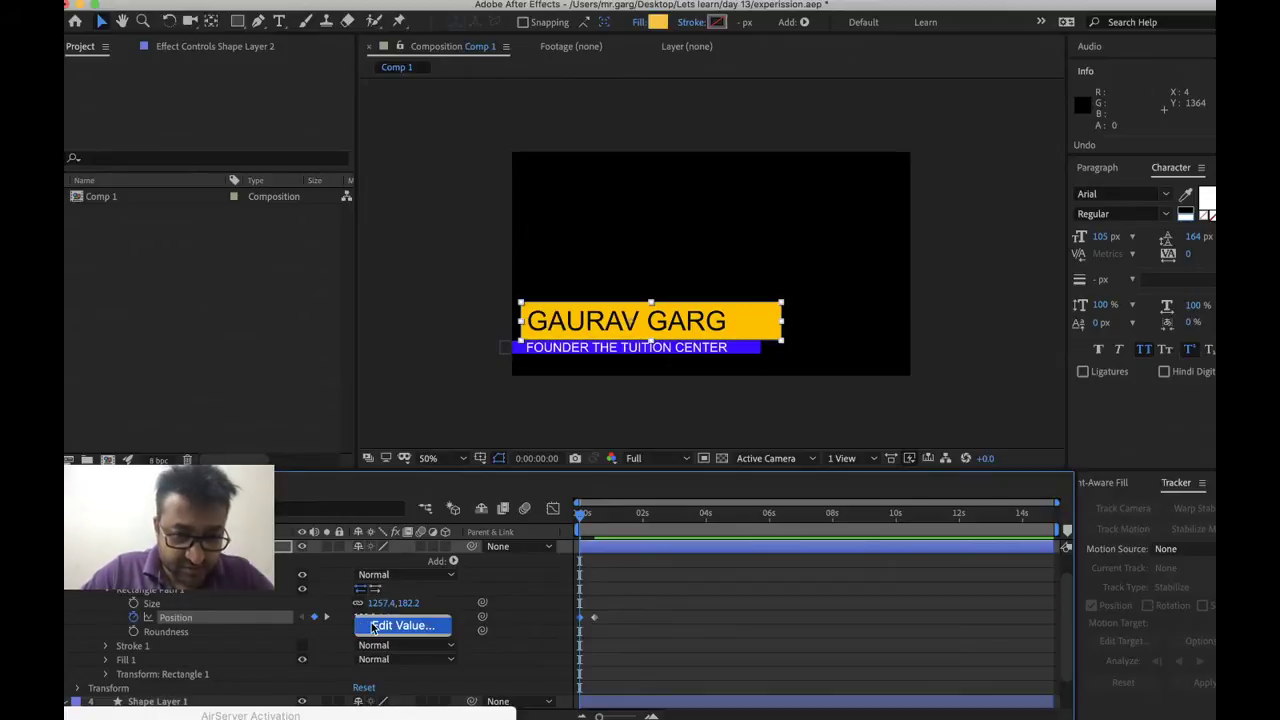
pyautogui.click(372, 627)
pyautogui.write('-')
pyautogui.press('Return')
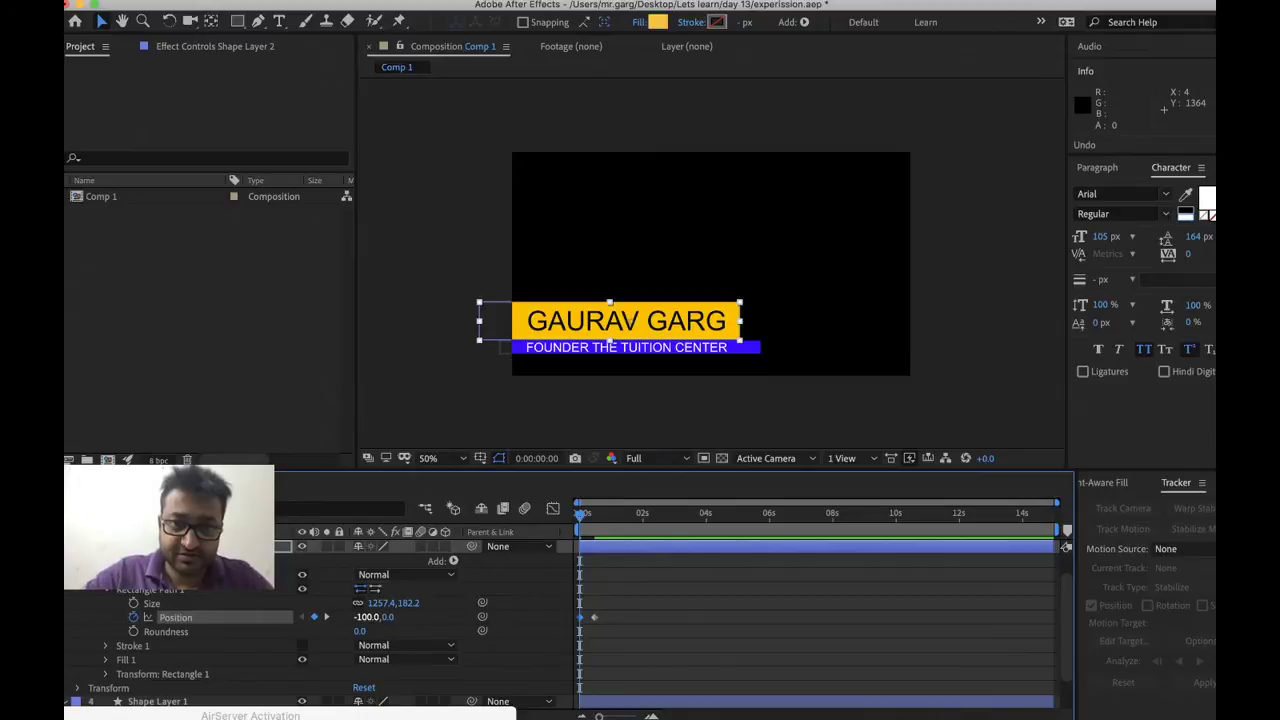
# Try X -1000, then settle on -1200 to push the yellow bar off-frame left
pyautogui.rightClick(366, 617)
pyautogui.click(378, 626)
pyautogui.write('-1000')
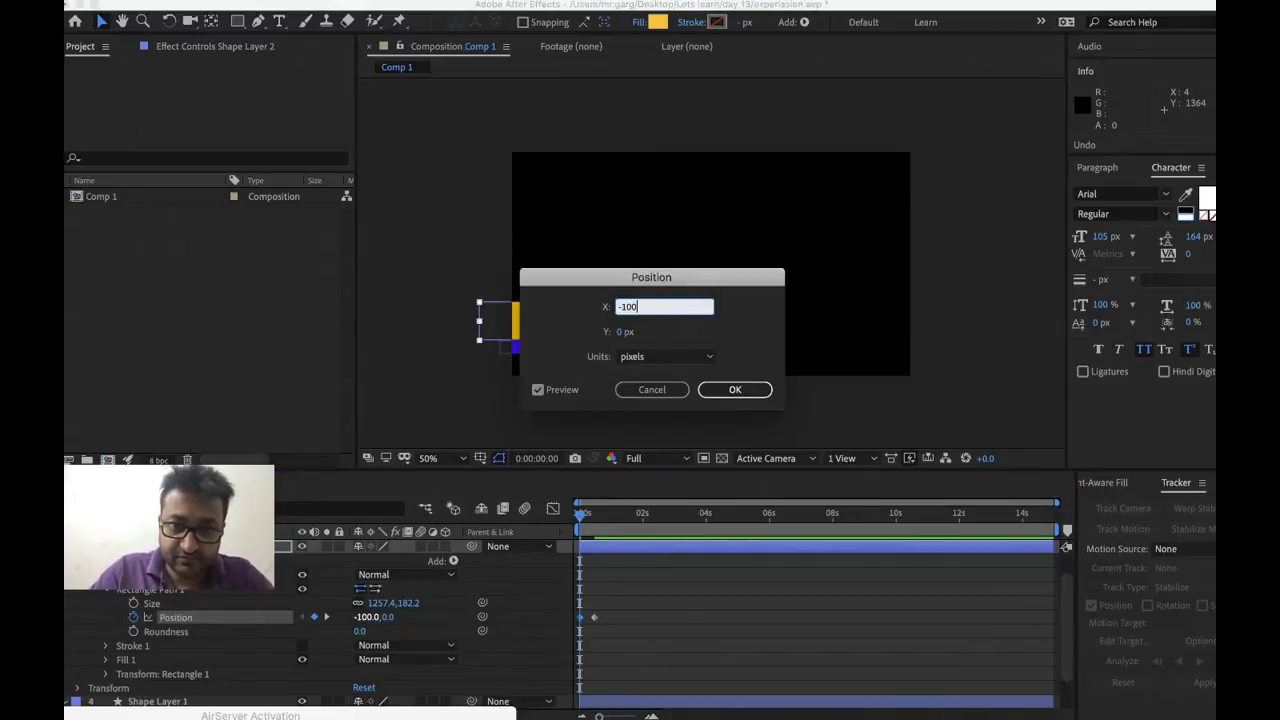
pyautogui.press('Return')
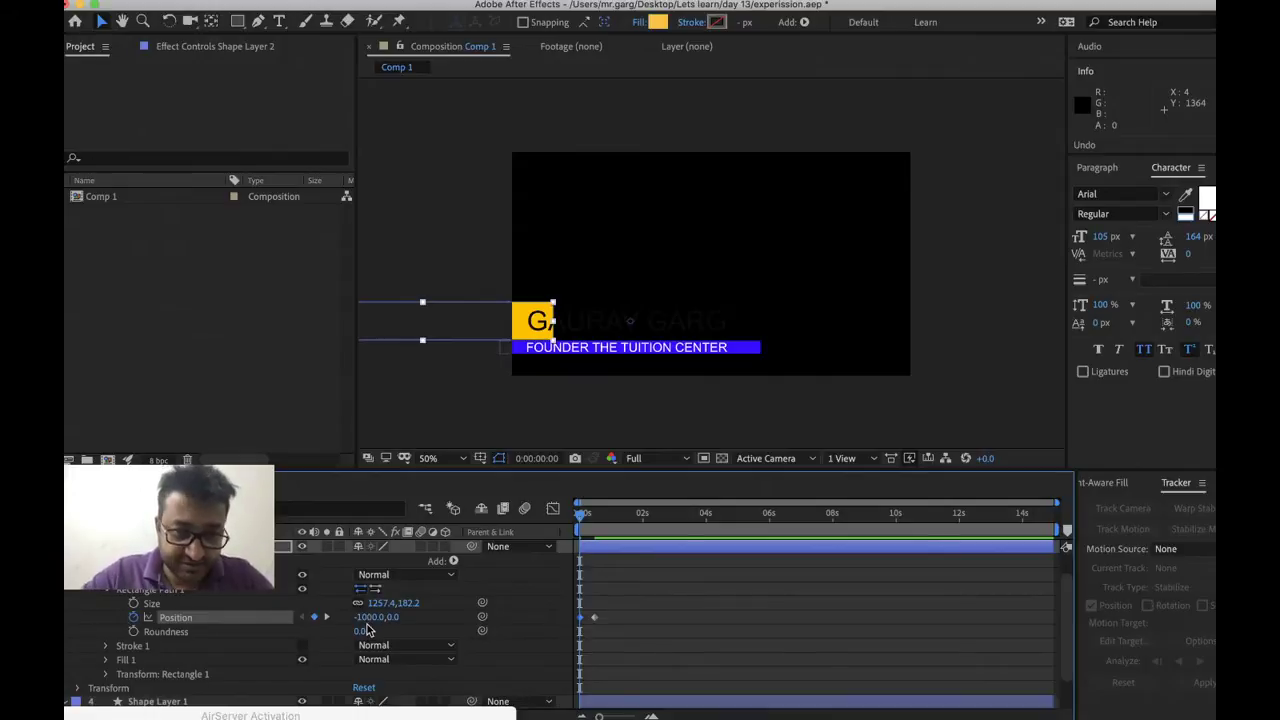
pyautogui.rightClick(368, 618)
pyautogui.click(378, 626)
pyautogui.write('-1200')
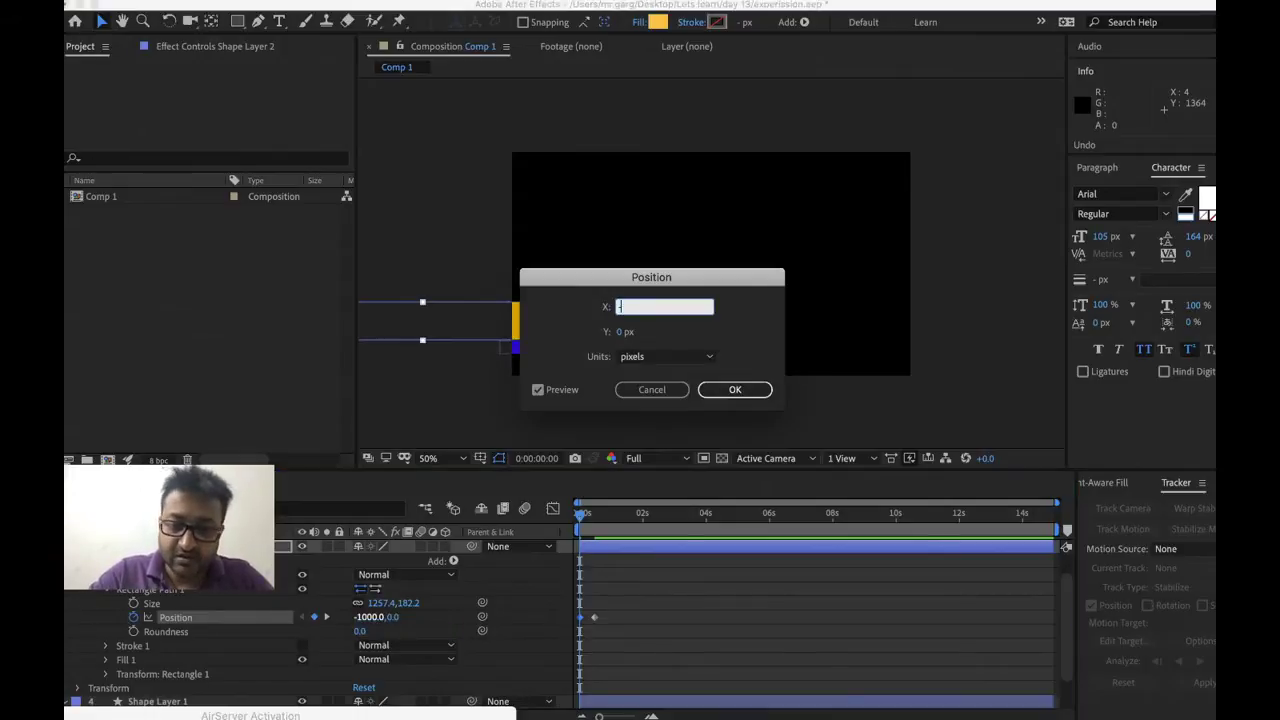
pyautogui.press('Return')
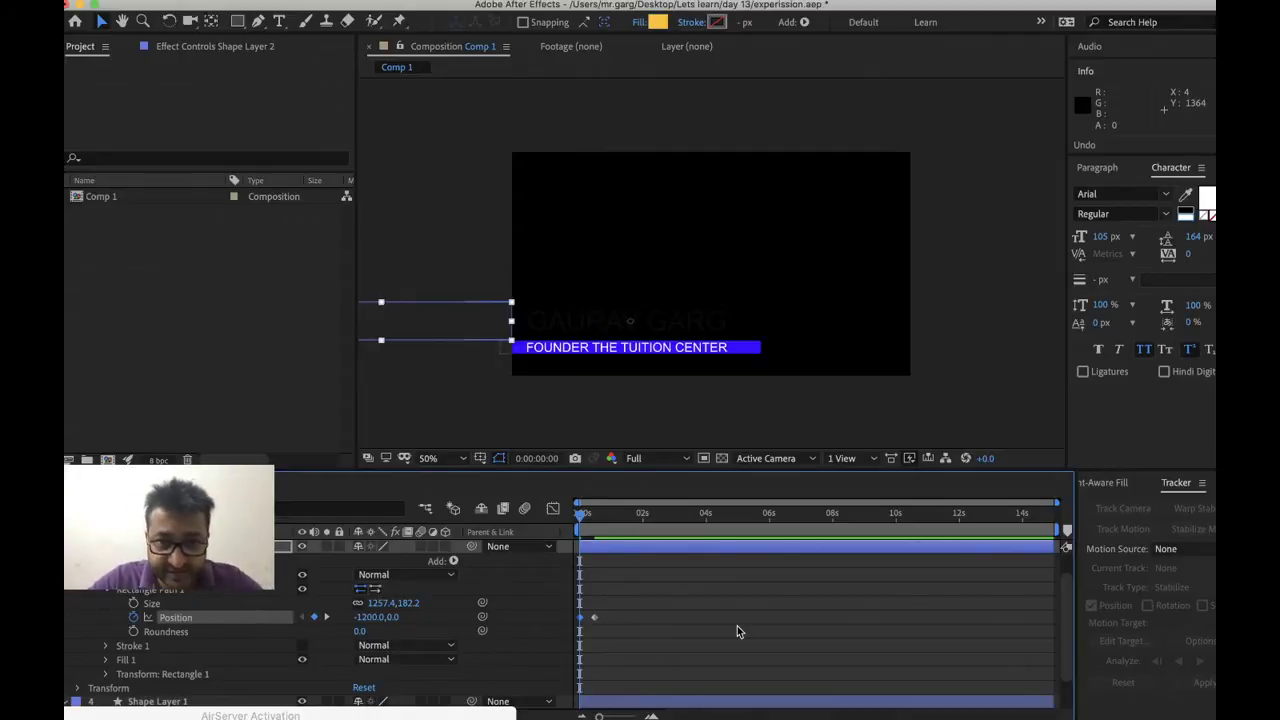
pyautogui.scroll(-2, 737, 628)
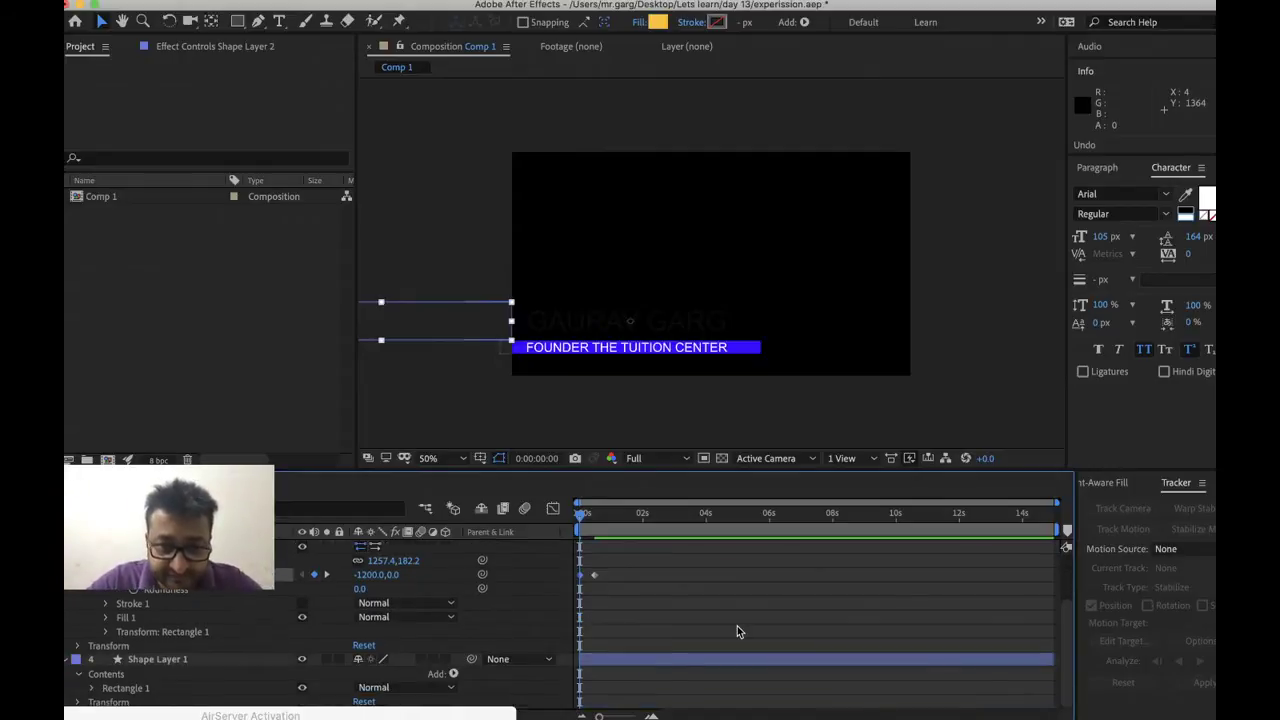
# Keyframe Shape Layer 1's Rectangle Path 1 Position at -1200,0 so the blue bar starts off-frame
pyautogui.click(201, 651)
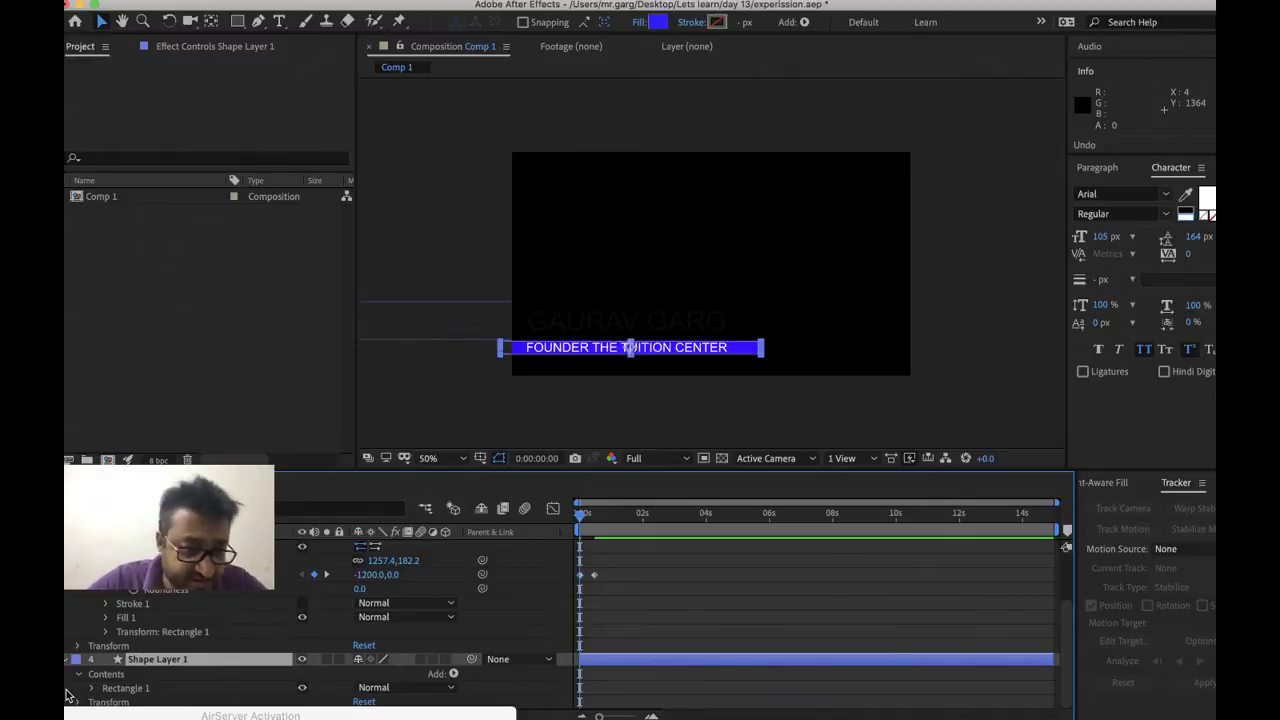
pyautogui.click(96, 688)
pyautogui.scroll(-2, 110, 680)
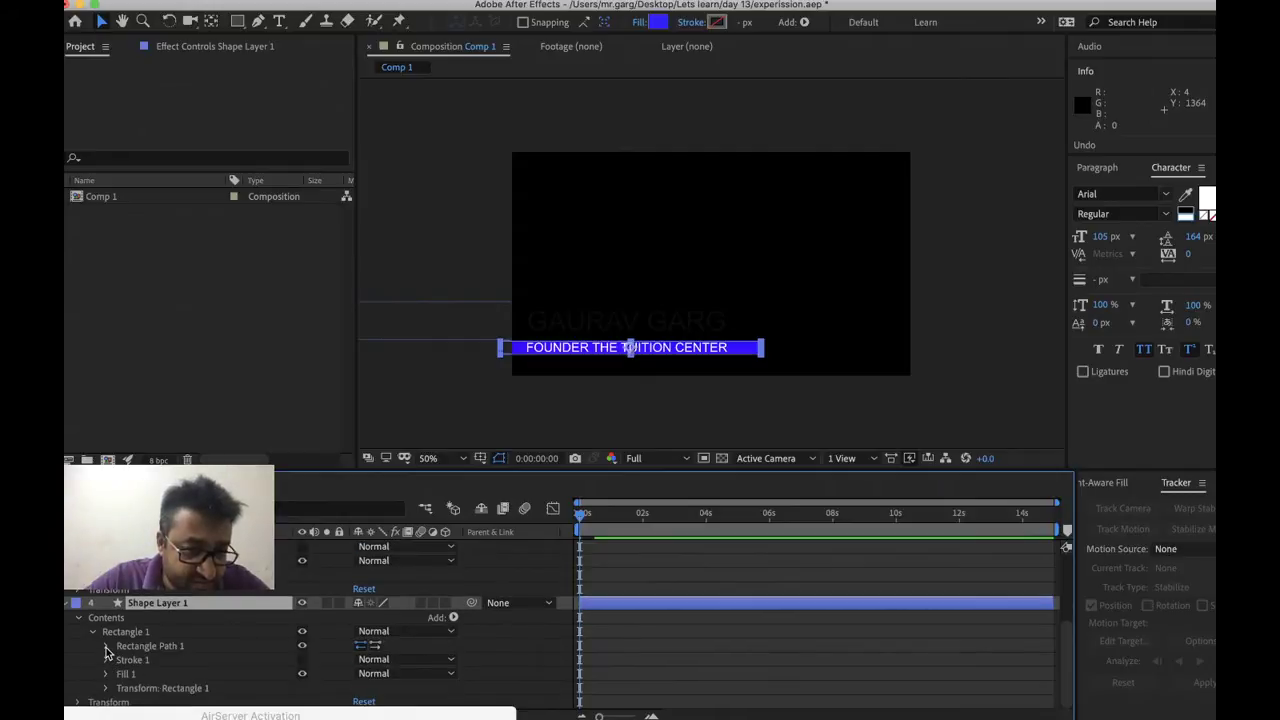
pyautogui.click(106, 647)
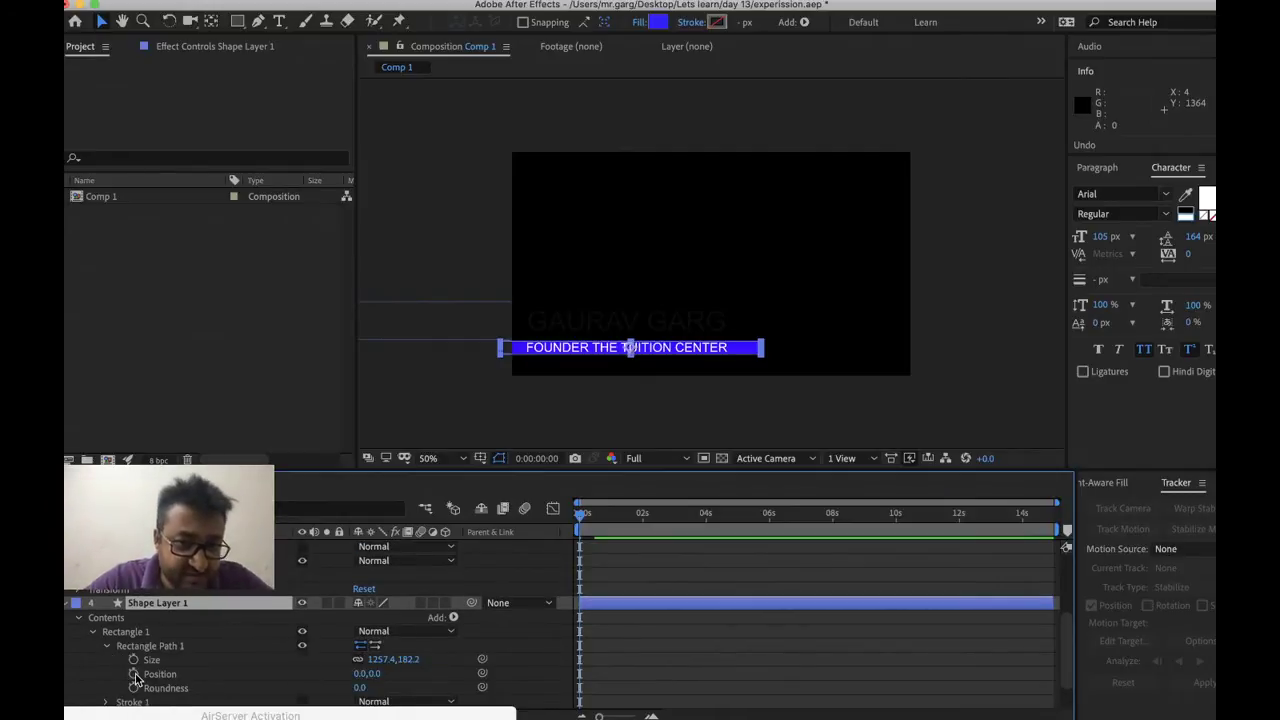
pyautogui.click(133, 674)
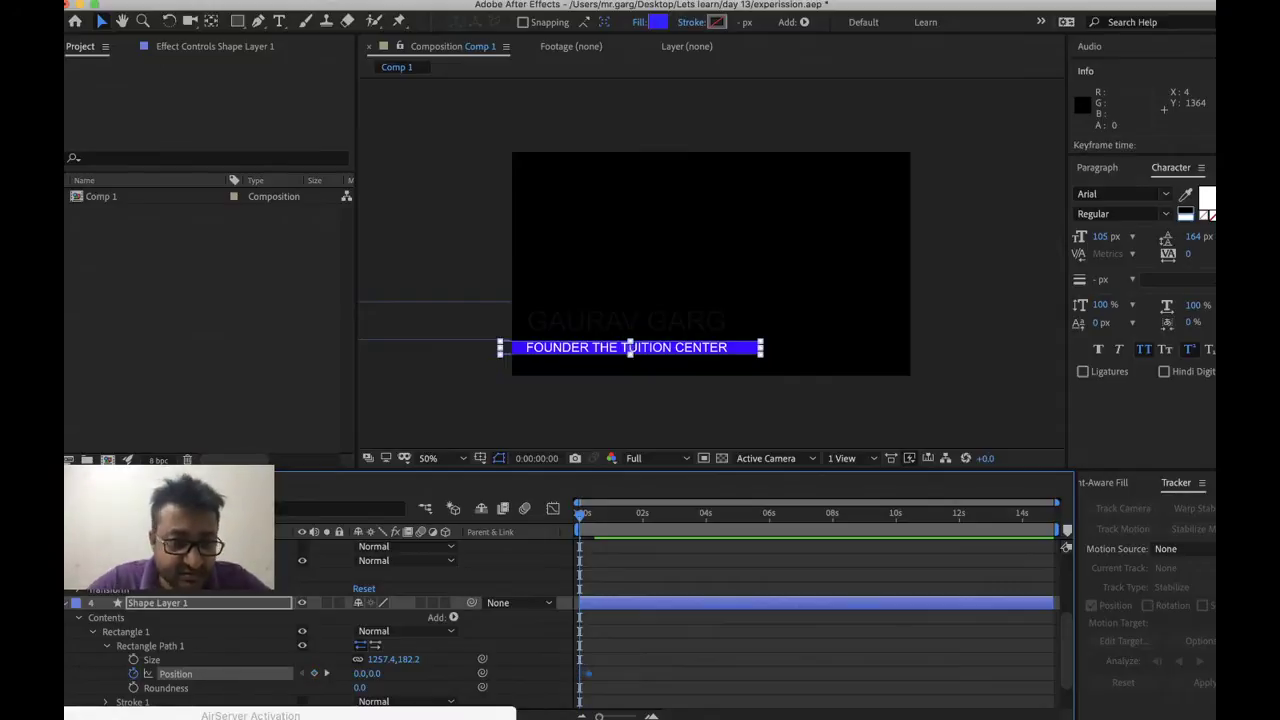
pyautogui.rightClick(366, 675)
pyautogui.click(401, 682)
pyautogui.write('-1200')
pyautogui.press('Return')
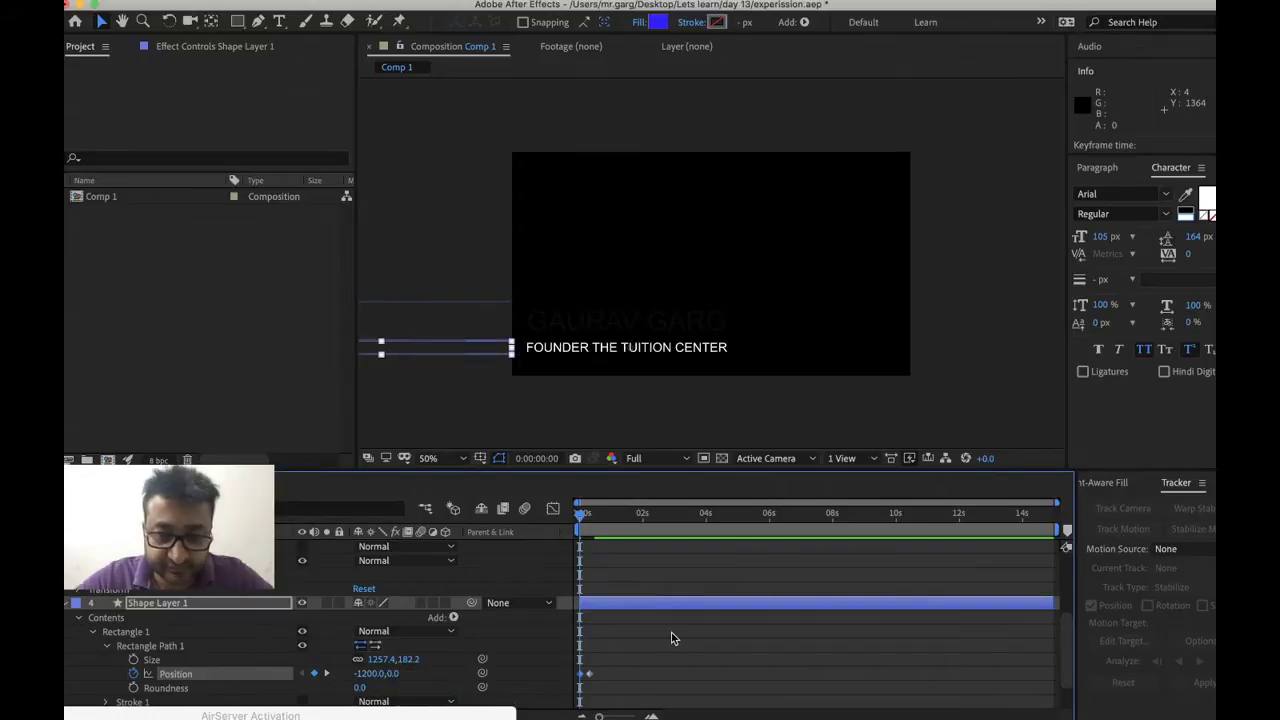
pyautogui.press('super+a')
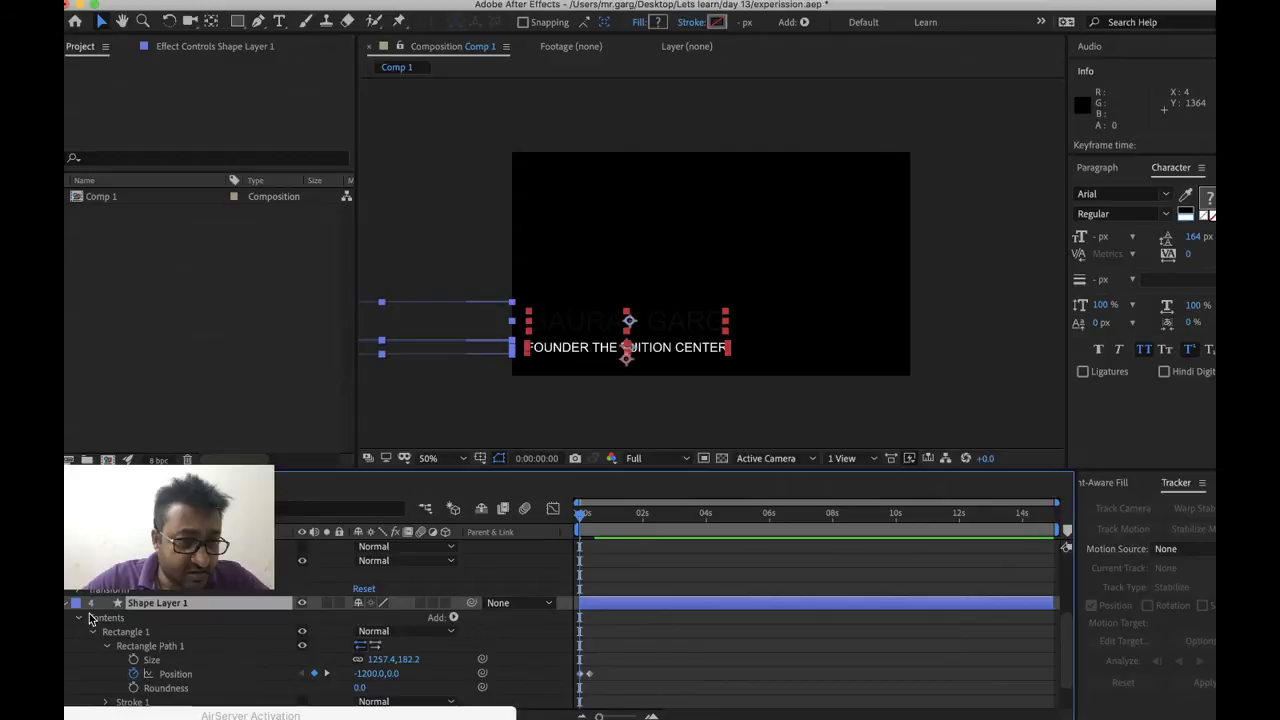
# Preview both bars sliding in from the left, then return the playhead to 0:00
pyautogui.press('u')
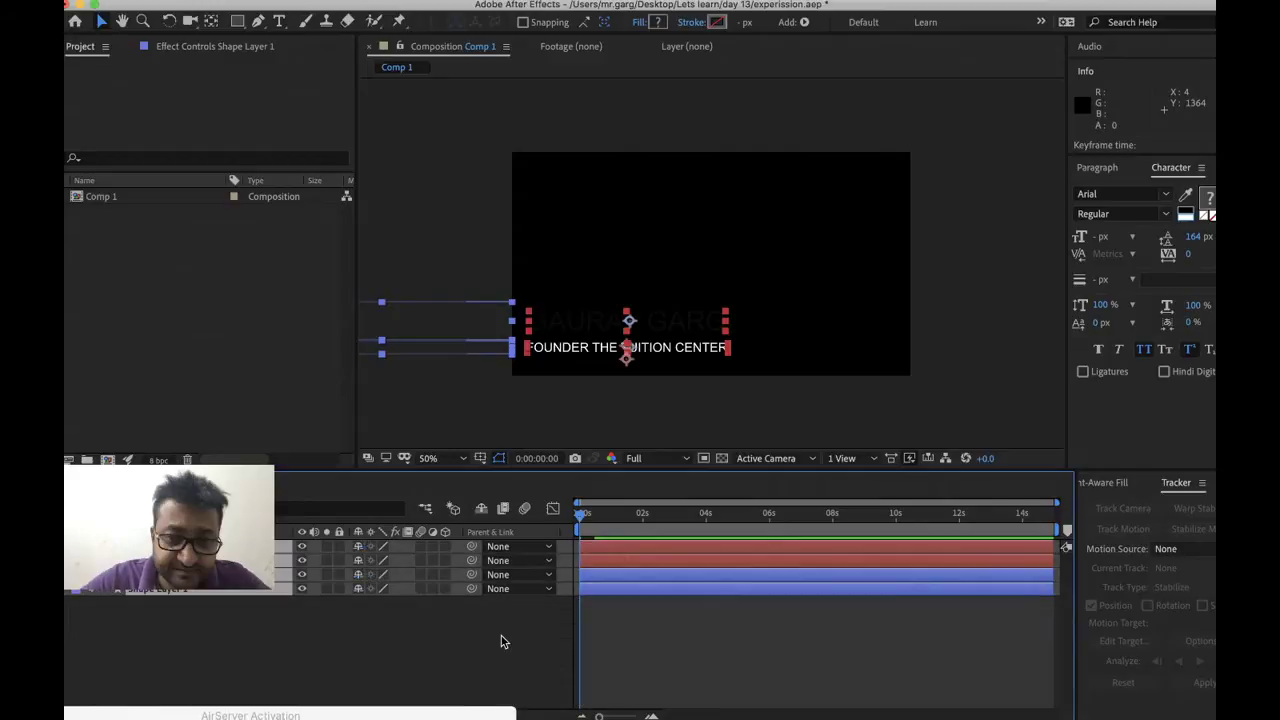
pyautogui.click(620, 403)
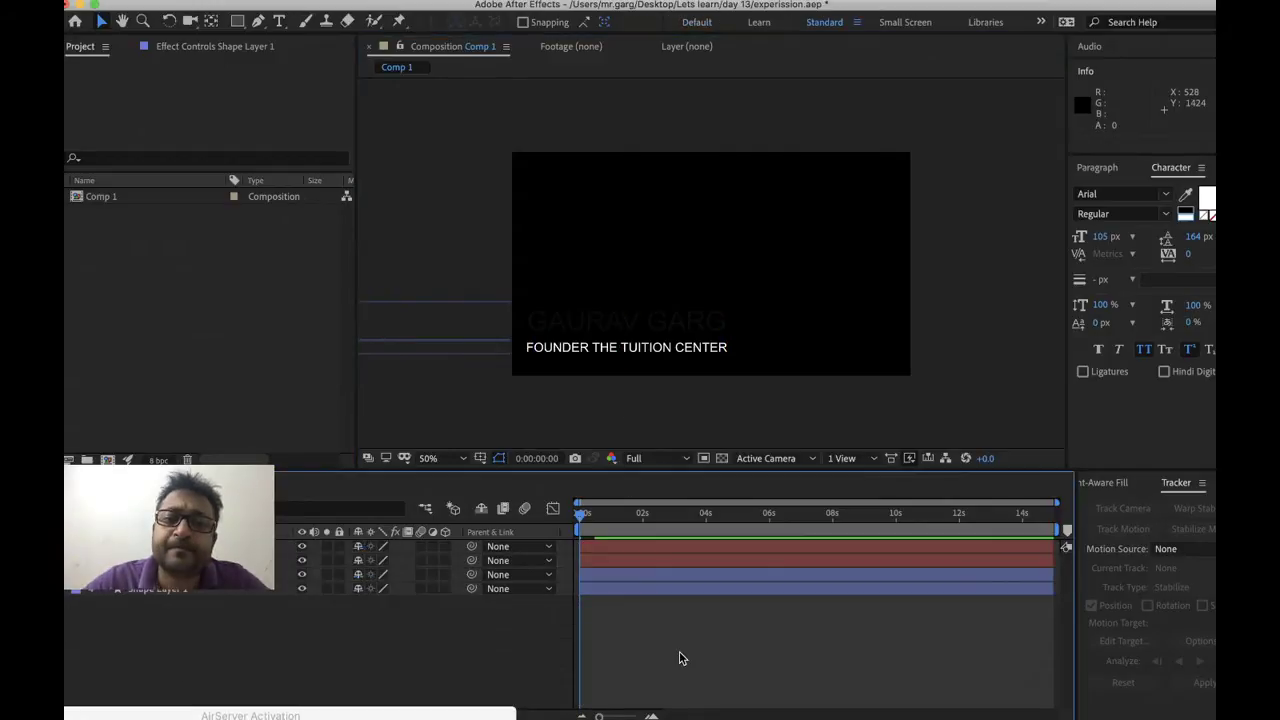
pyautogui.press('space')
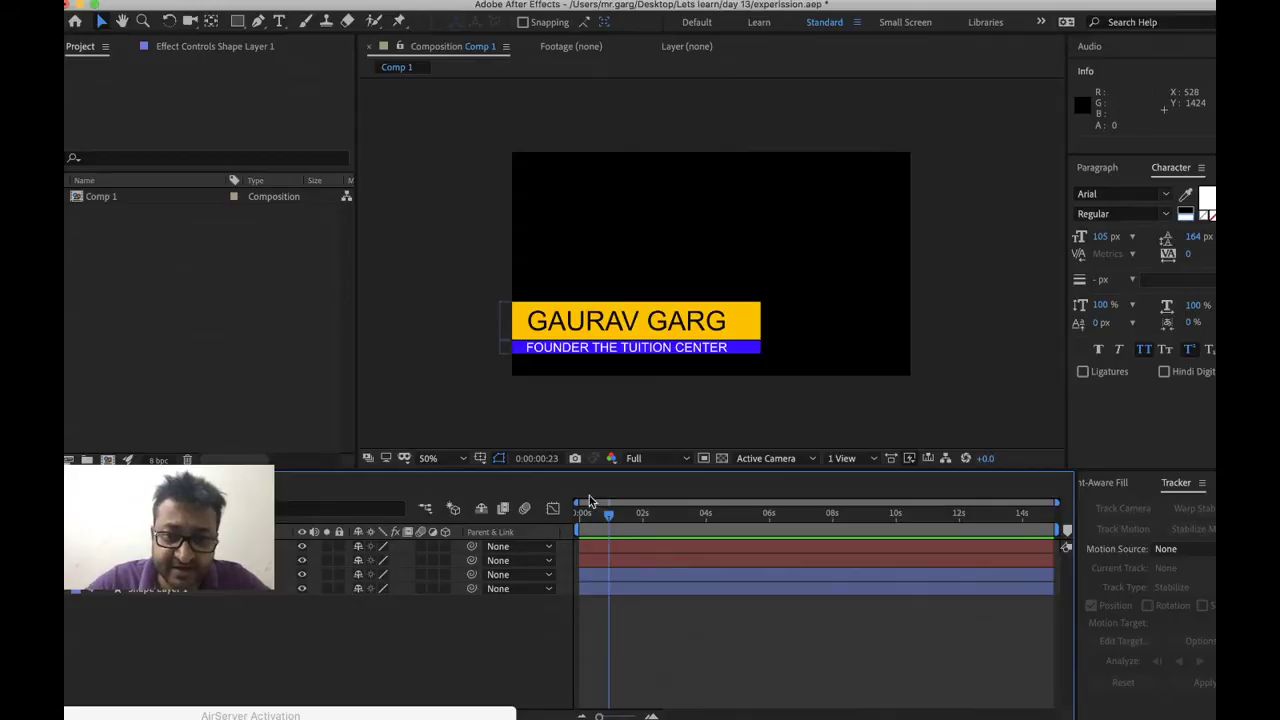
pyautogui.moveTo(585, 524); pyautogui.dragTo(548, 524)
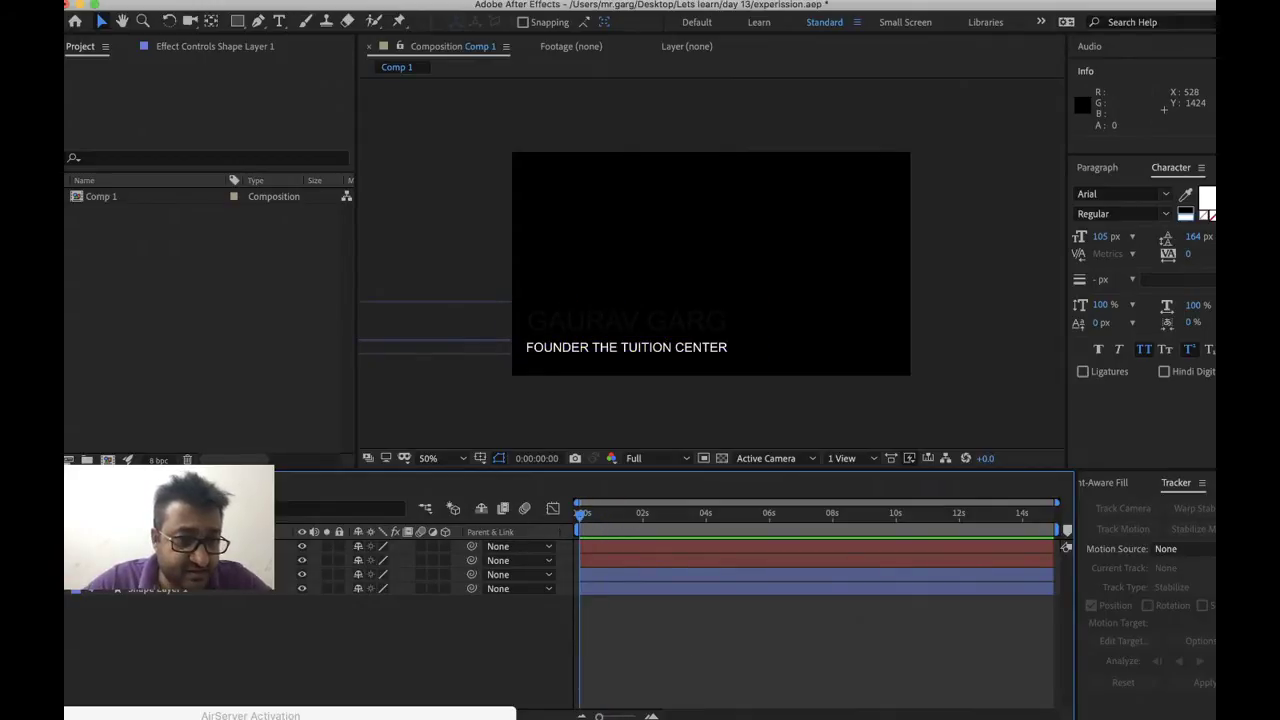
# Bring up the Recent Animation Presets list for the name title layer
pyautogui.rightClick(198, 560)
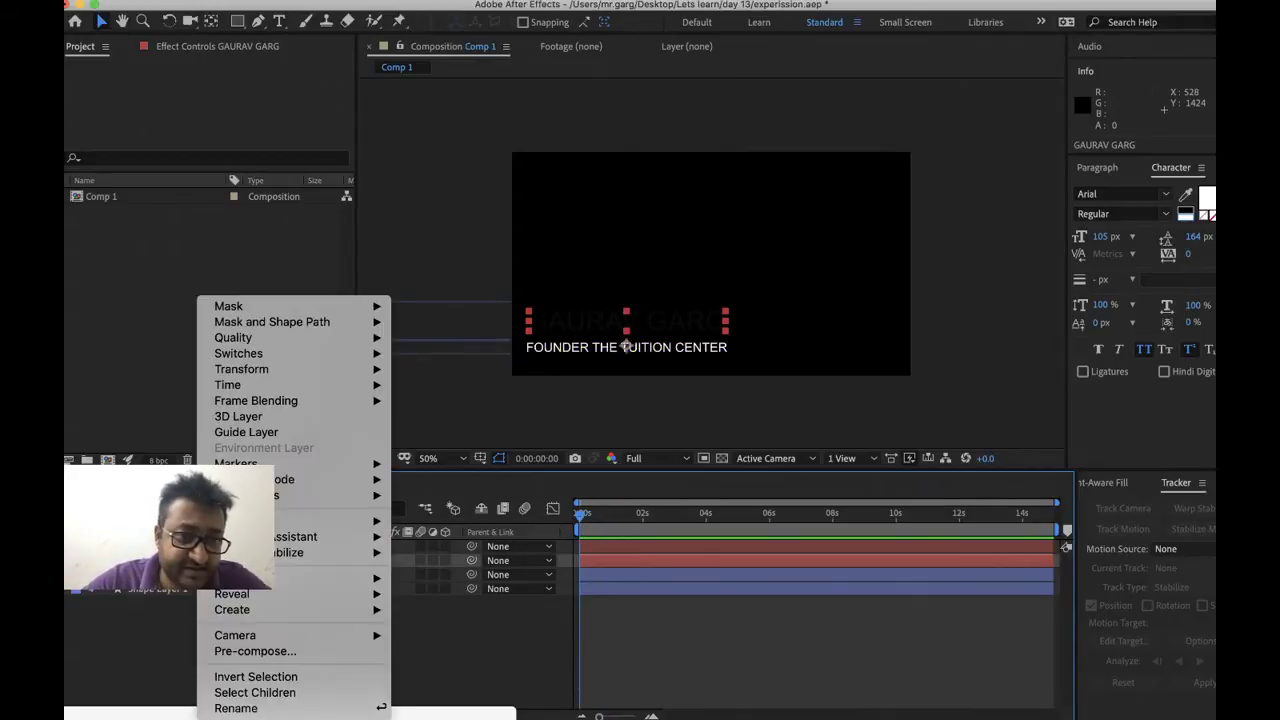
pyautogui.press('Escape')
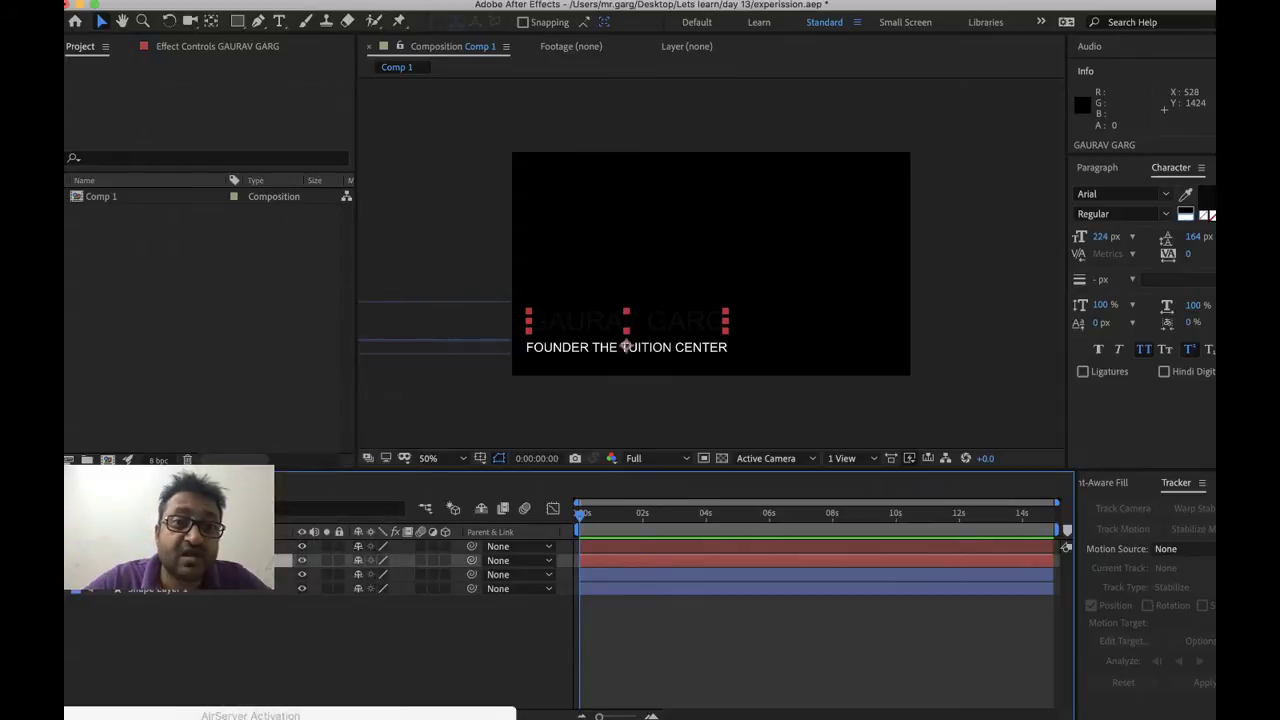
pyautogui.click(470, 2)
pyautogui.moveTo(622, 40)
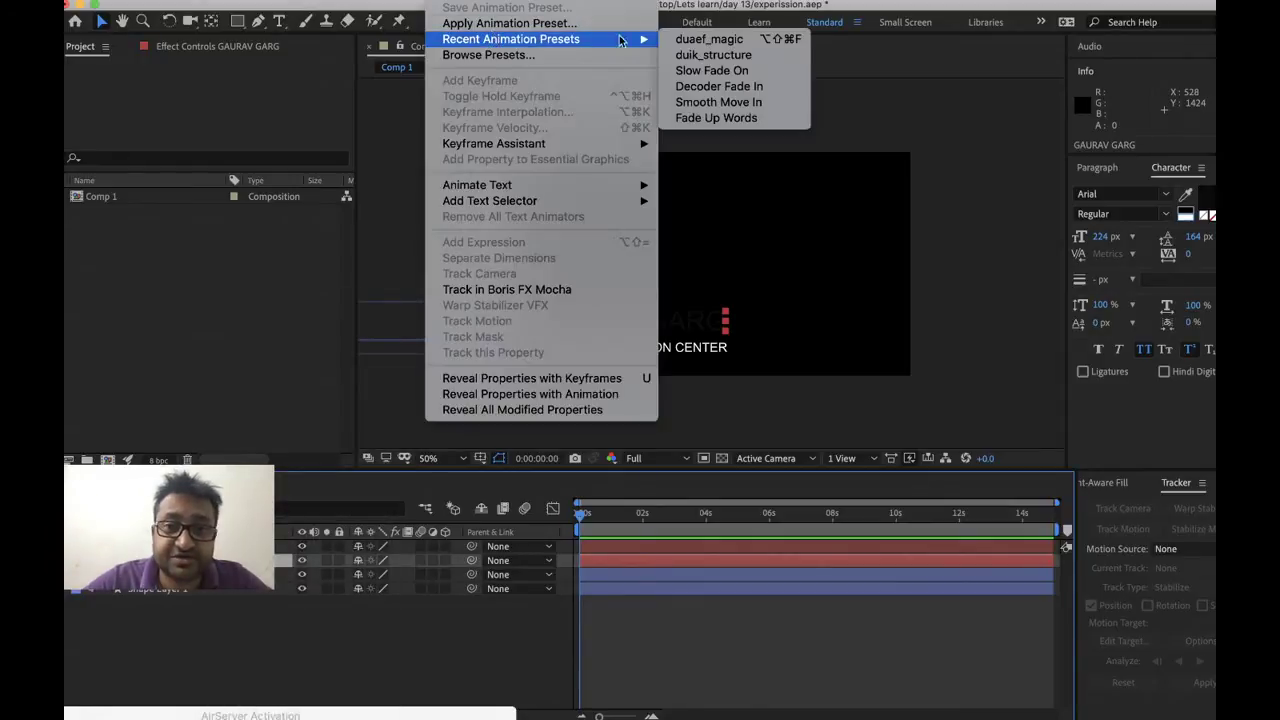
# Apply the Slow Fade On preset to the name and move its second Offset keyframe earlier
pyautogui.click(725, 78)
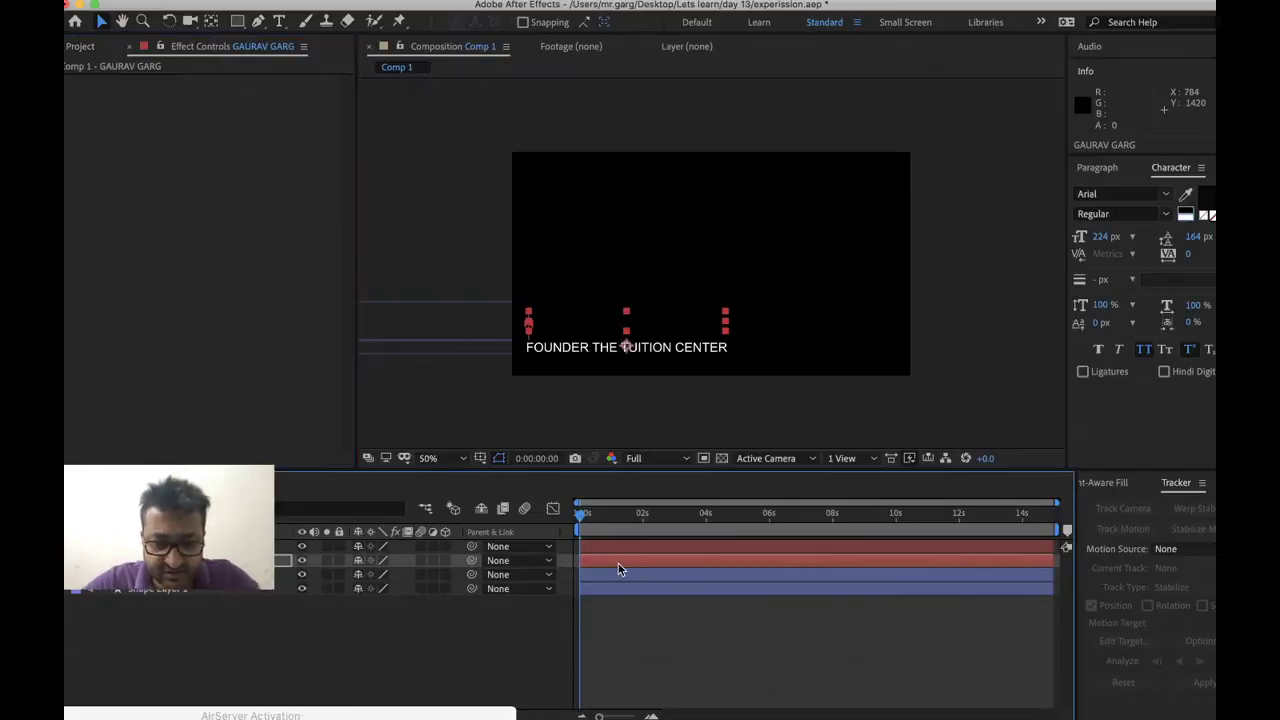
pyautogui.press('u')
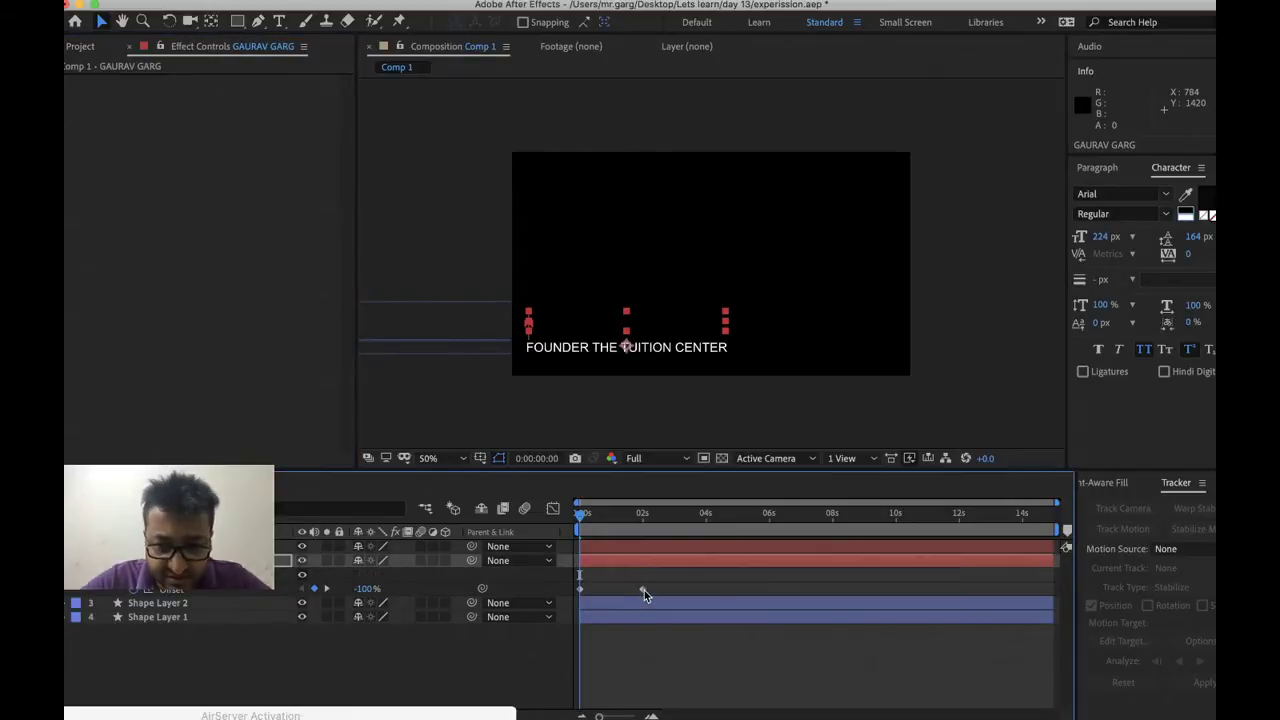
pyautogui.rightClick(642, 590)
pyautogui.click(628, 596)
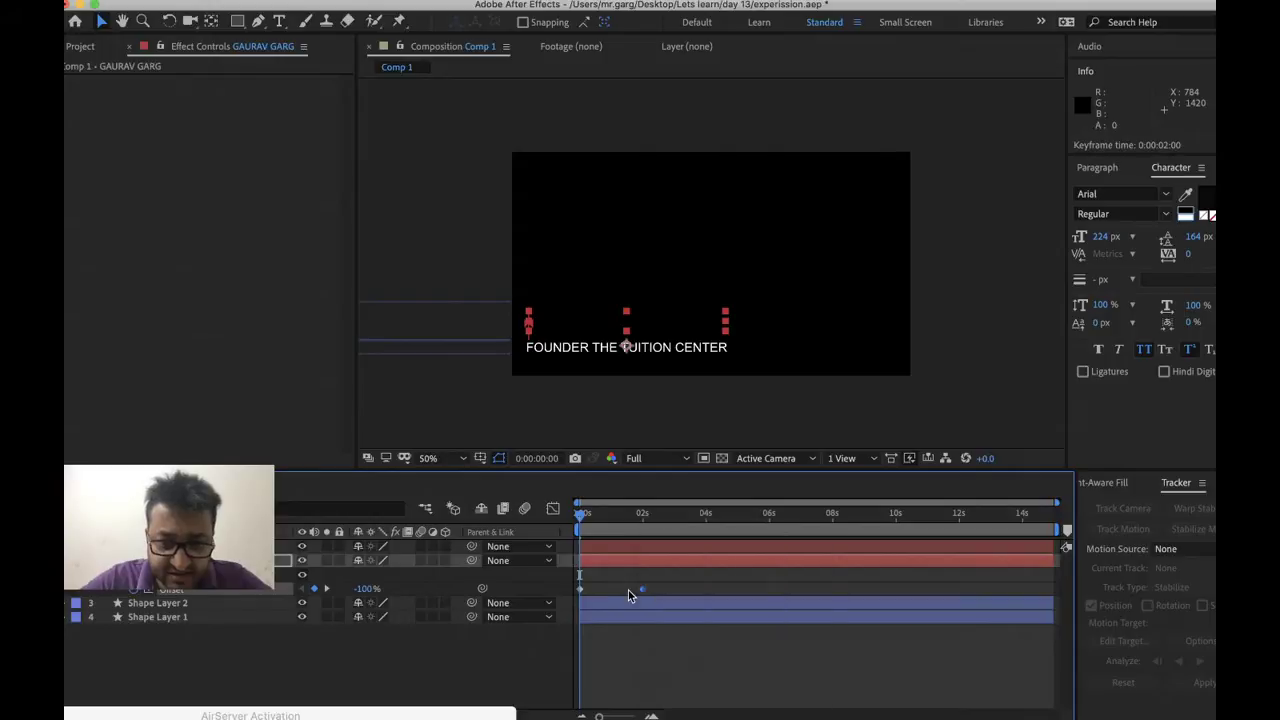
pyautogui.hotkey('alt', 'shift', 'Left')
pyautogui.hotkey('alt', 'shift', 'Left')
pyautogui.hotkey('alt', 'shift', 'Left')
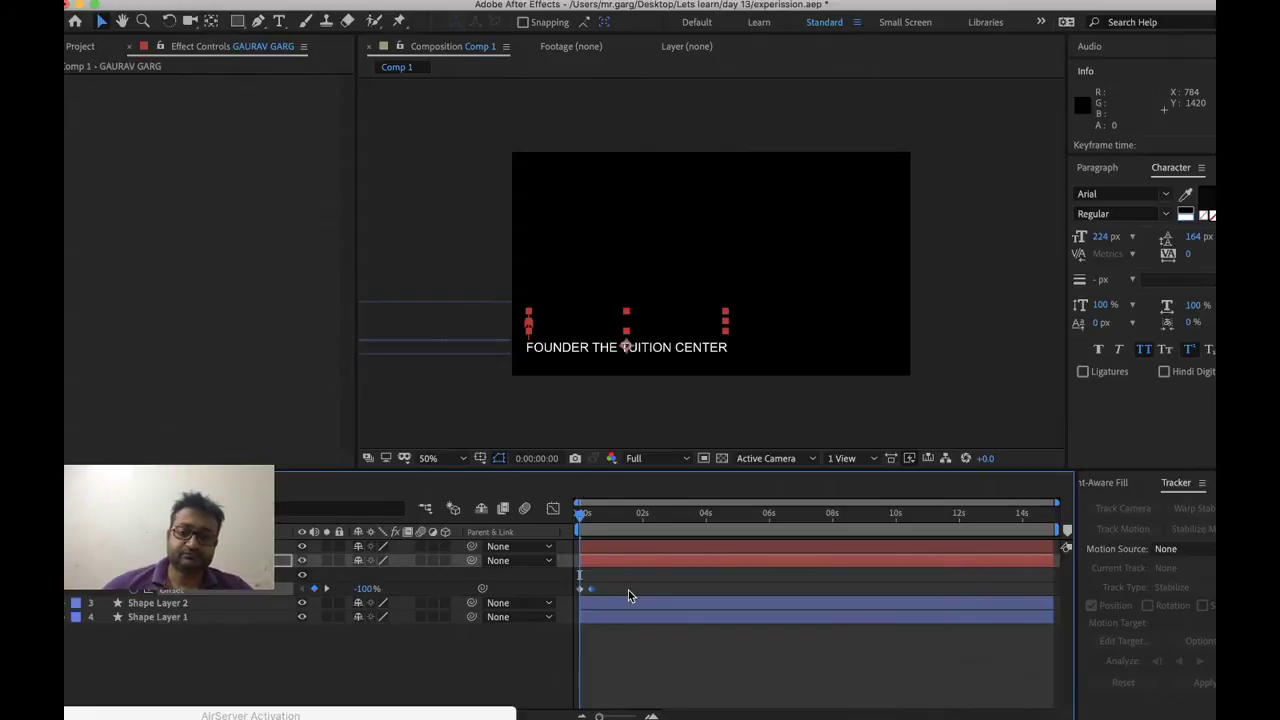
pyautogui.press('k')
pyautogui.hotkey('alt', 'shift', 'Left')
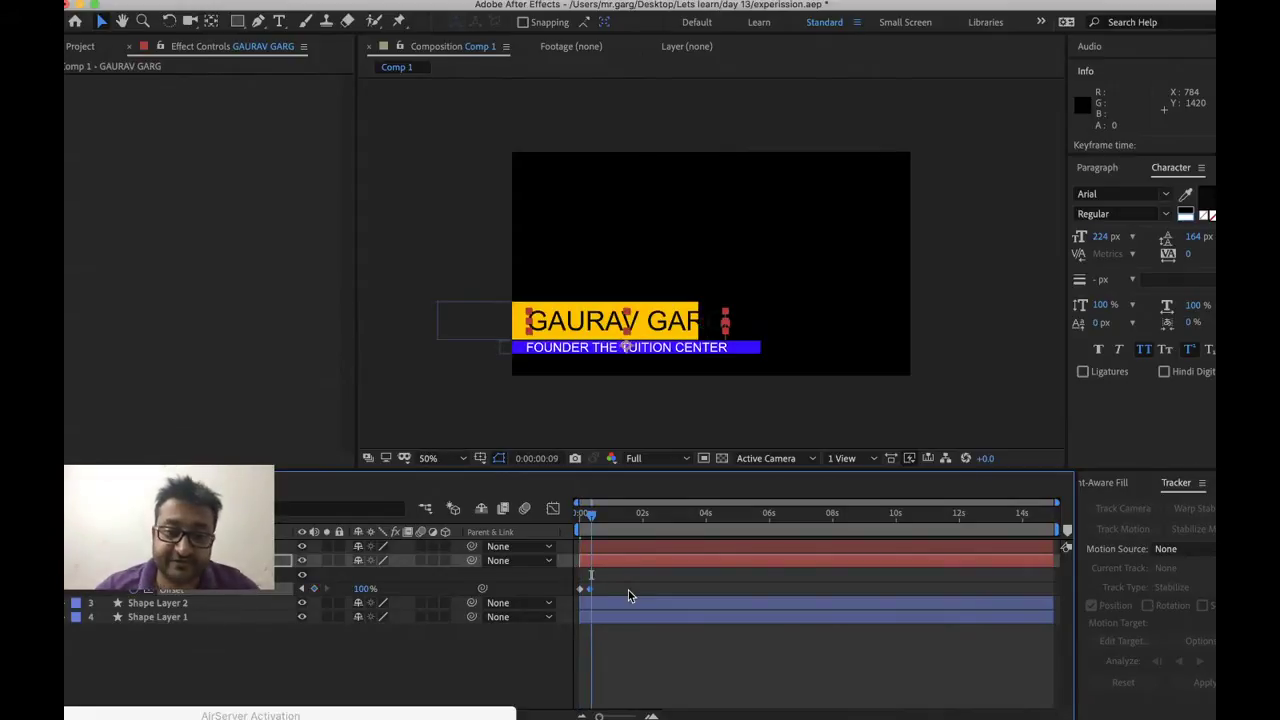
# Keyframe the subtitle's Opacity from 0% at the start up to frame 9, then preview
pyautogui.press('super+Up')
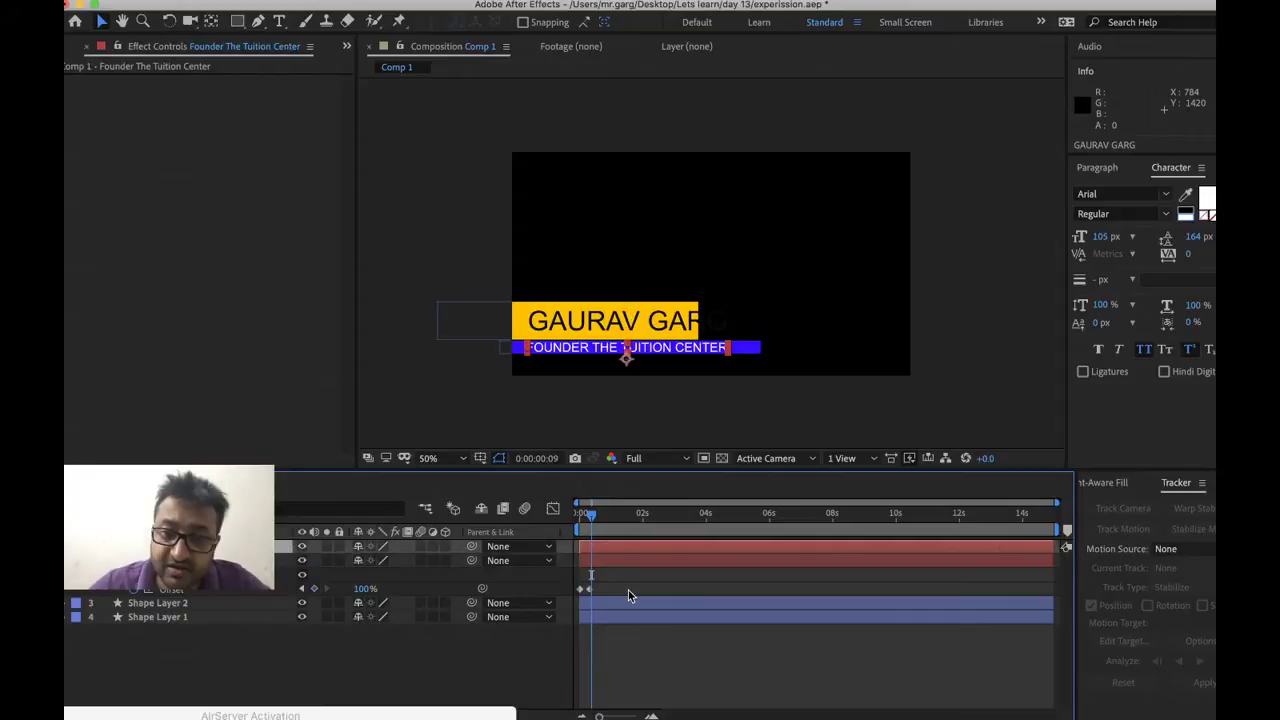
pyautogui.press('Home')
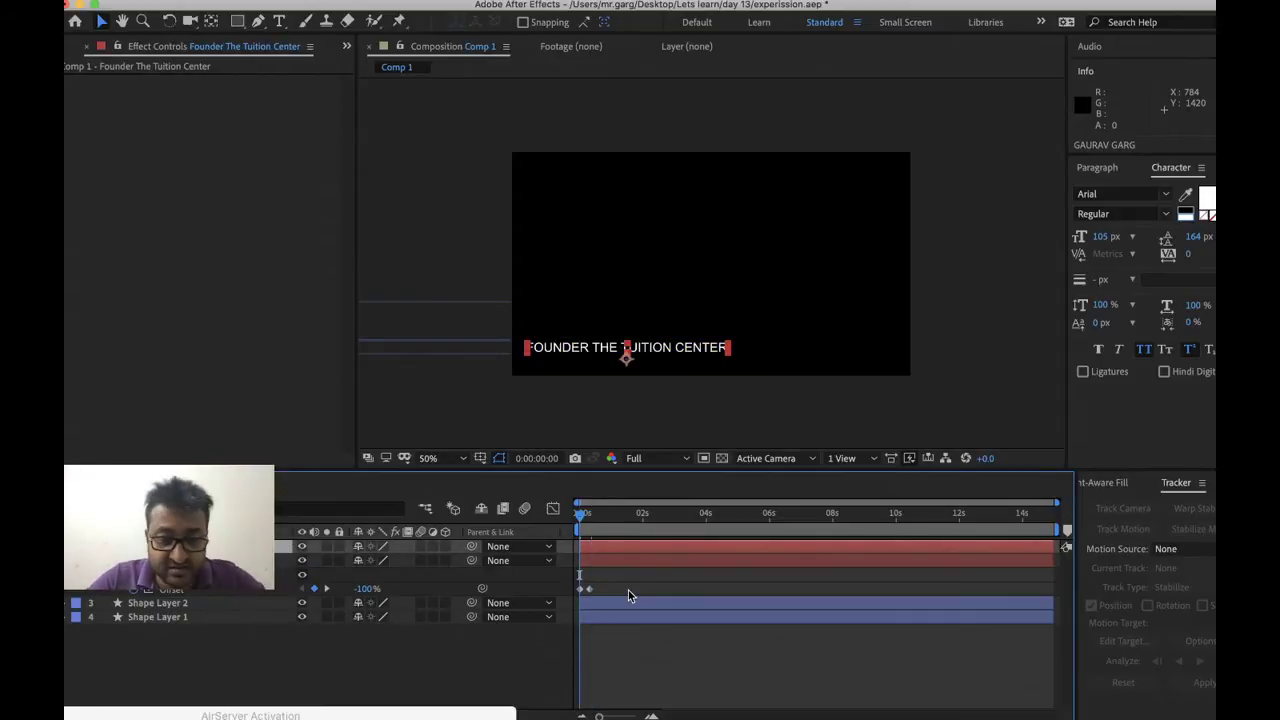
pyautogui.press('u')
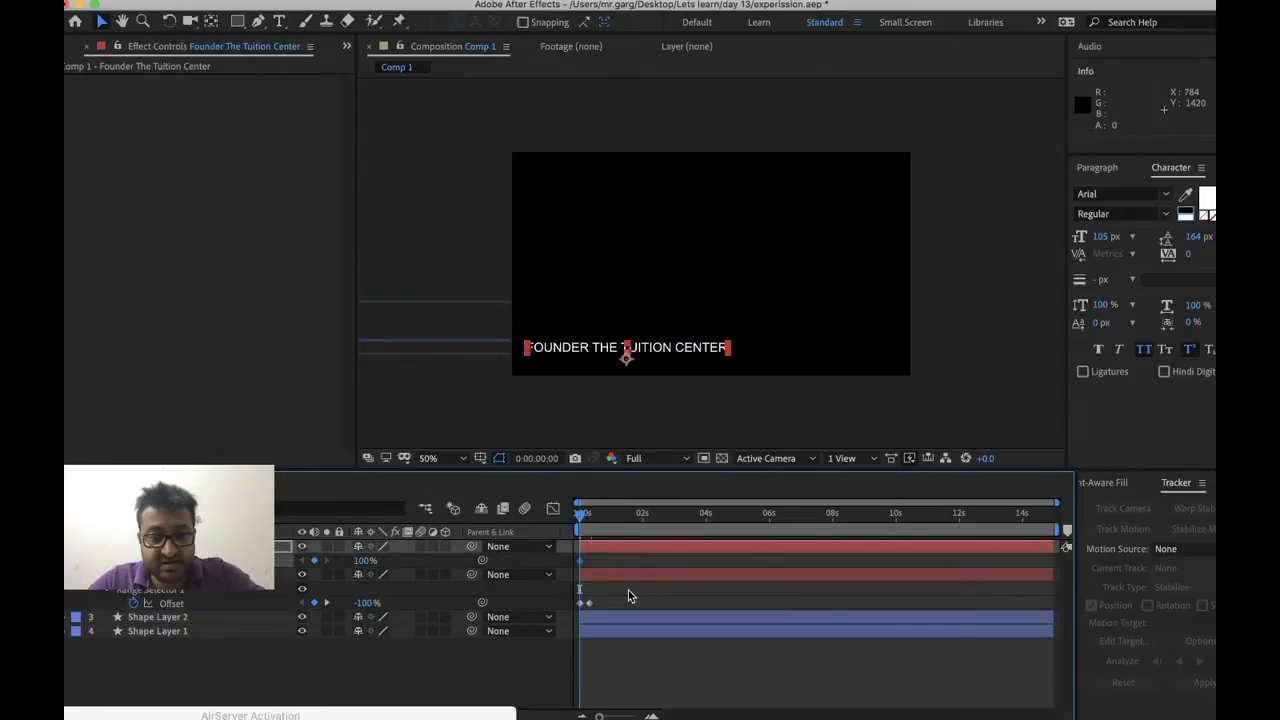
pyautogui.press('k')
pyautogui.hotkey('ctrl', 'v')
pyautogui.press('Home')
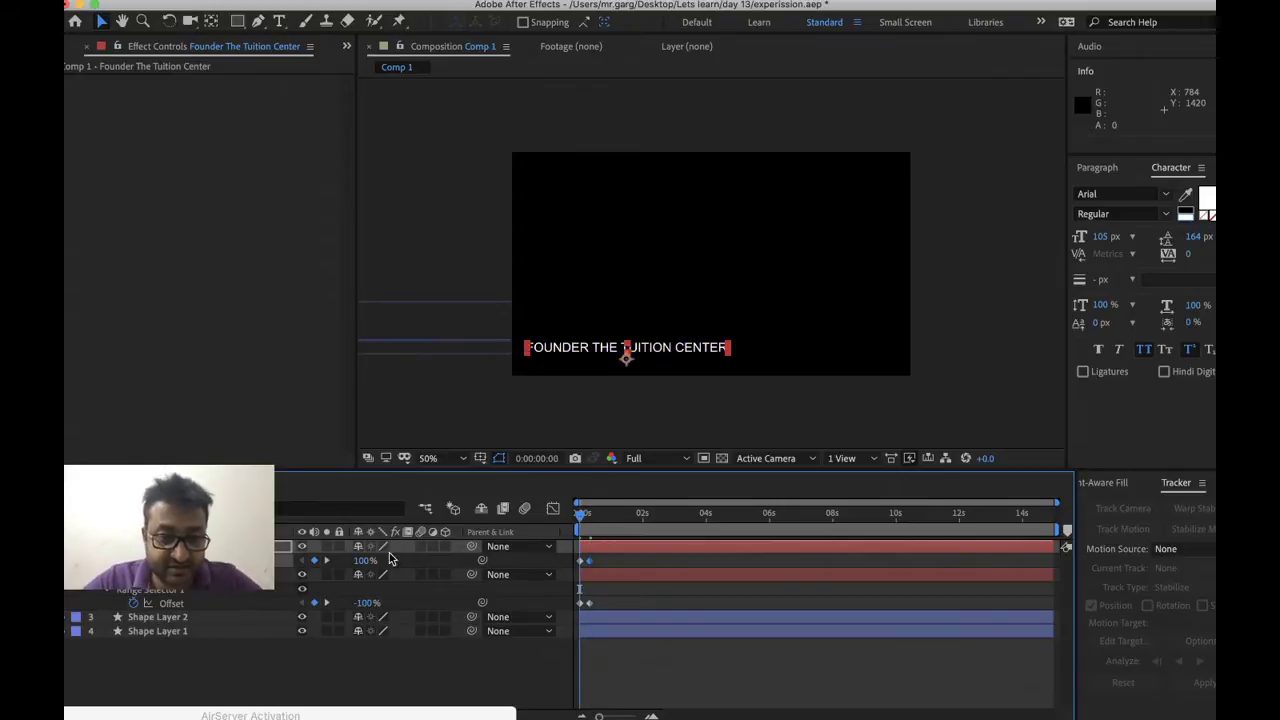
pyautogui.rightClick(364, 560)
pyautogui.click(377, 570)
pyautogui.write('0')
pyautogui.press('Return')
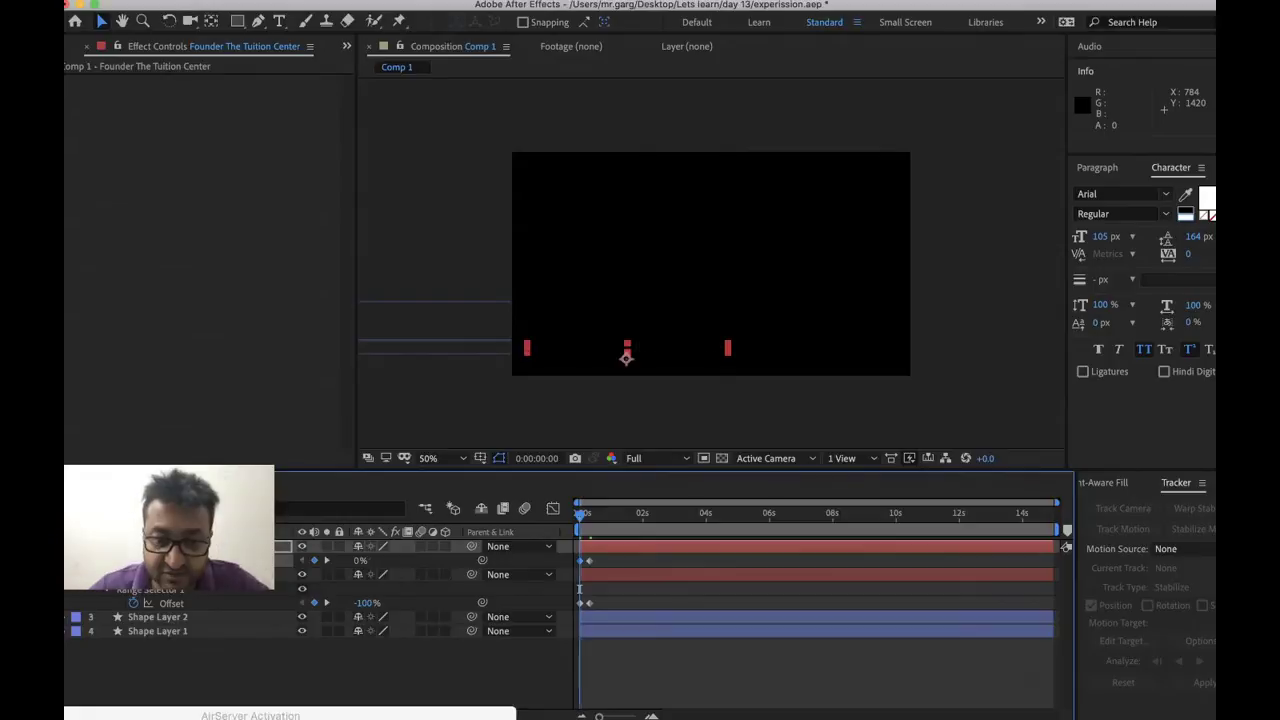
pyautogui.press('space')
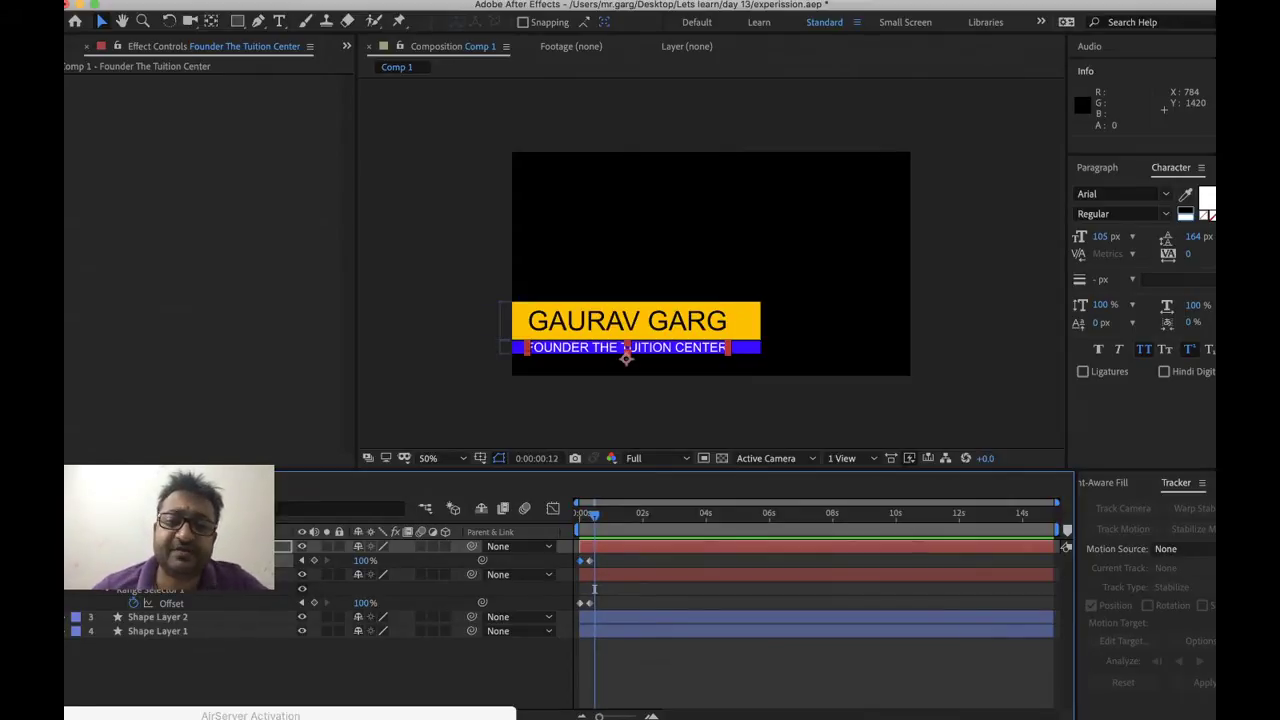
# Keyframe the name text's Range Selector Offset at -100%
pyautogui.click(593, 588)
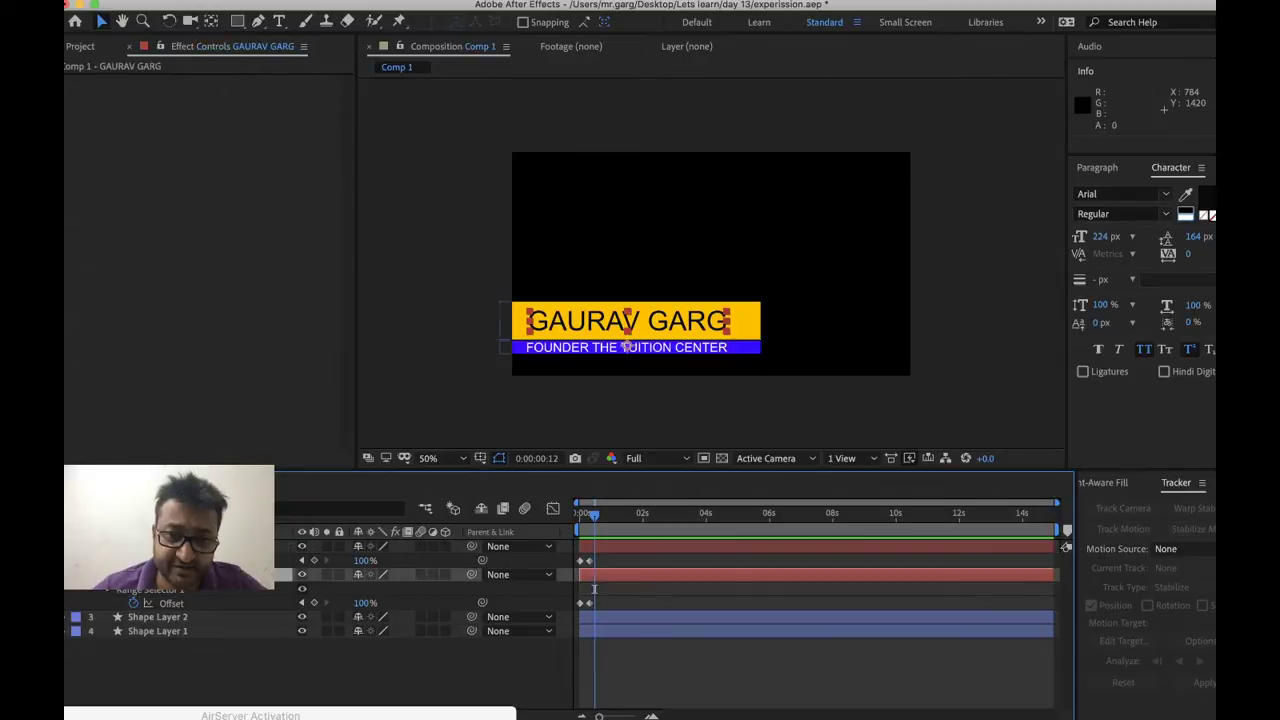
pyautogui.press('super+v')
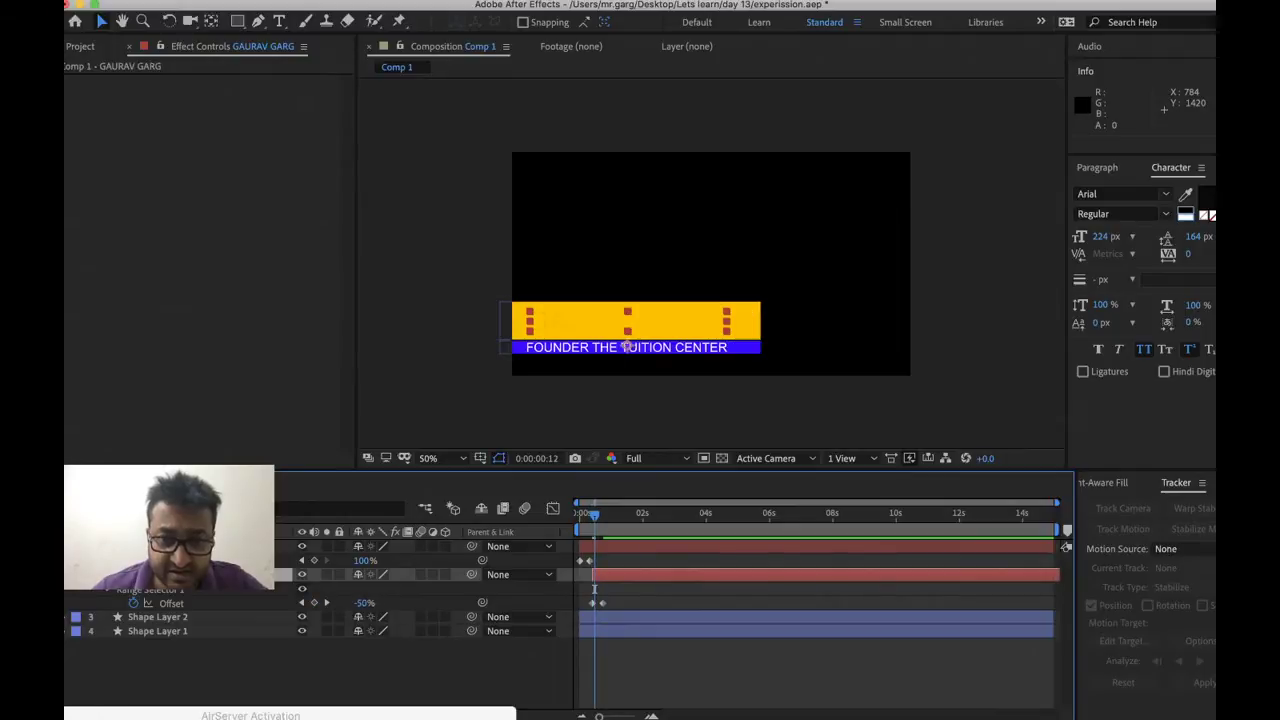
pyautogui.click(630, 321)
pyautogui.click(630, 347)
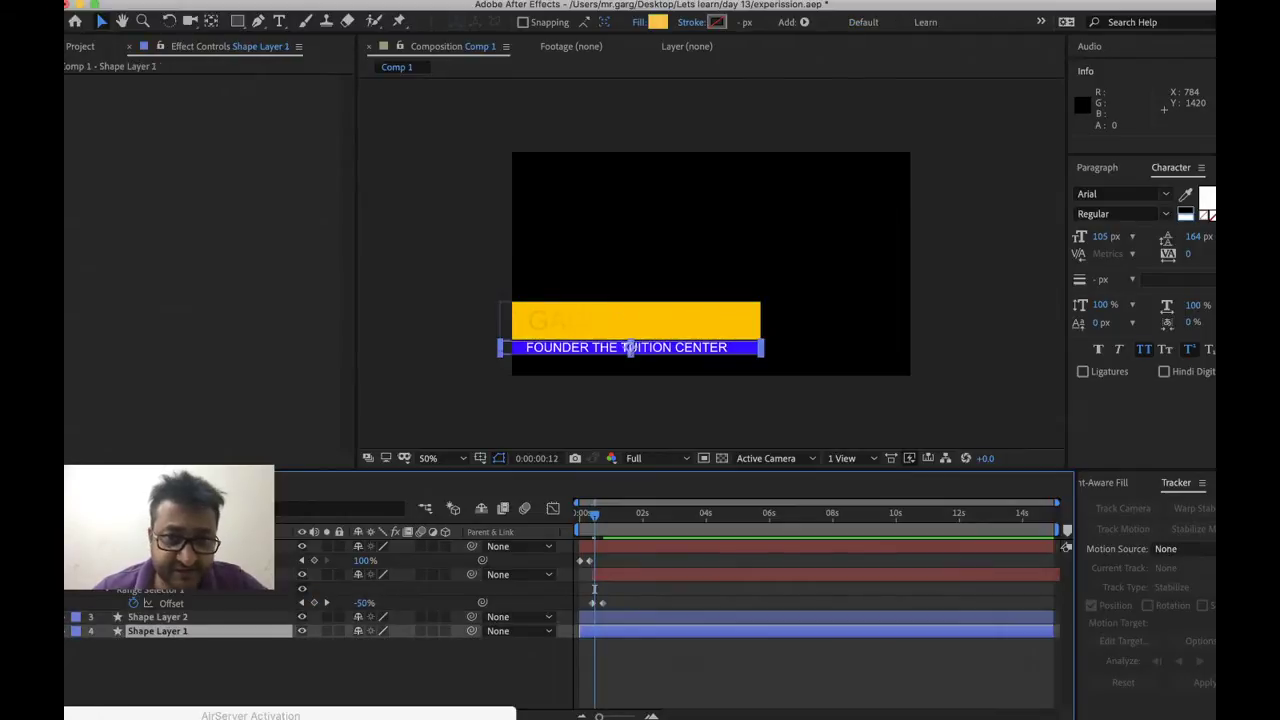
pyautogui.click(630, 347)
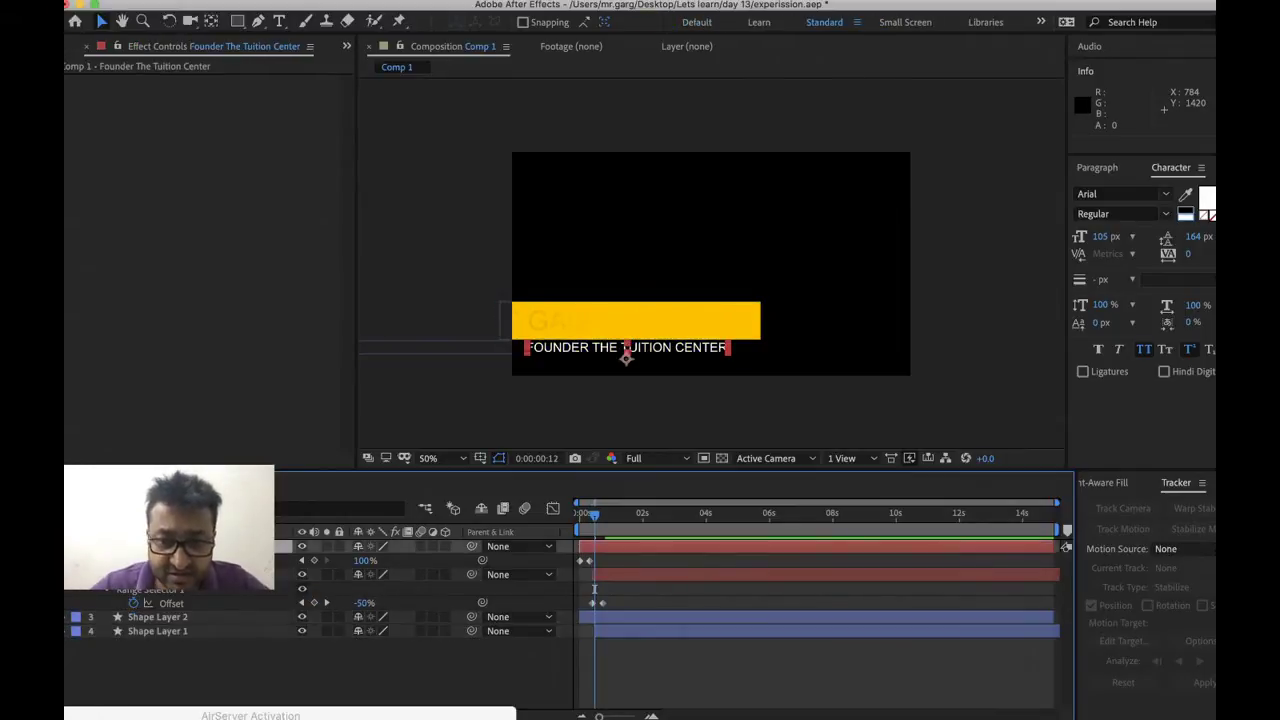
pyautogui.click(627, 347)
# Make the subtitle layer start one frame later at the playhead, then preview from the start
pyautogui.press('pagedown')
pyautogui.press('pagedown')
pyautogui.press('pagedown')
pyautogui.press('pagedown')
pyautogui.press('pagedown')
pyautogui.press('pagedown')
pyautogui.press('pagedown')
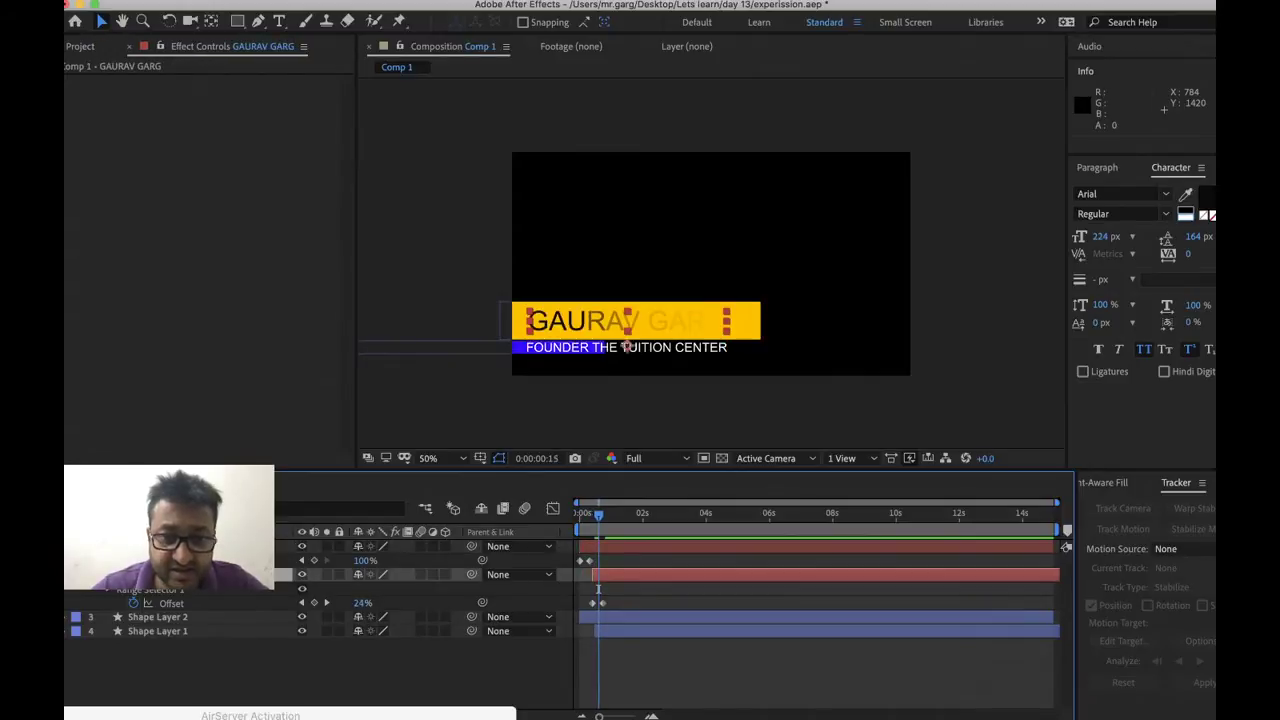
pyautogui.click(627, 347)
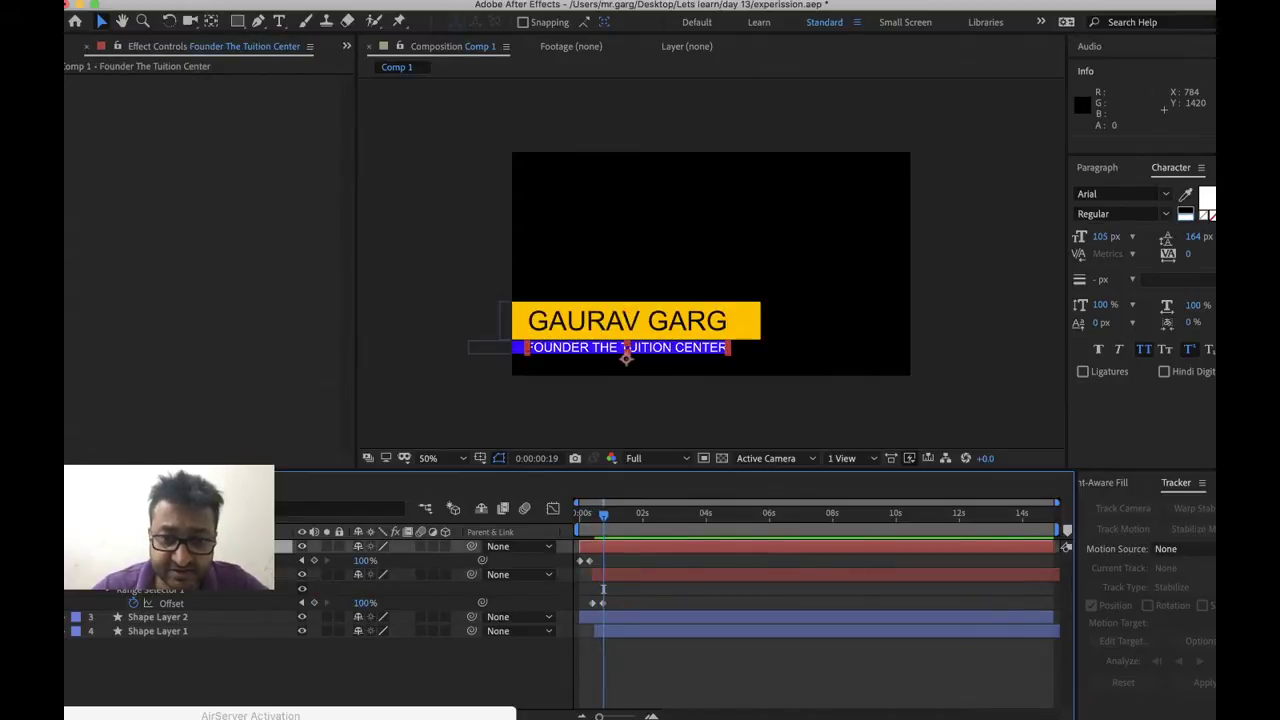
pyautogui.press('[')
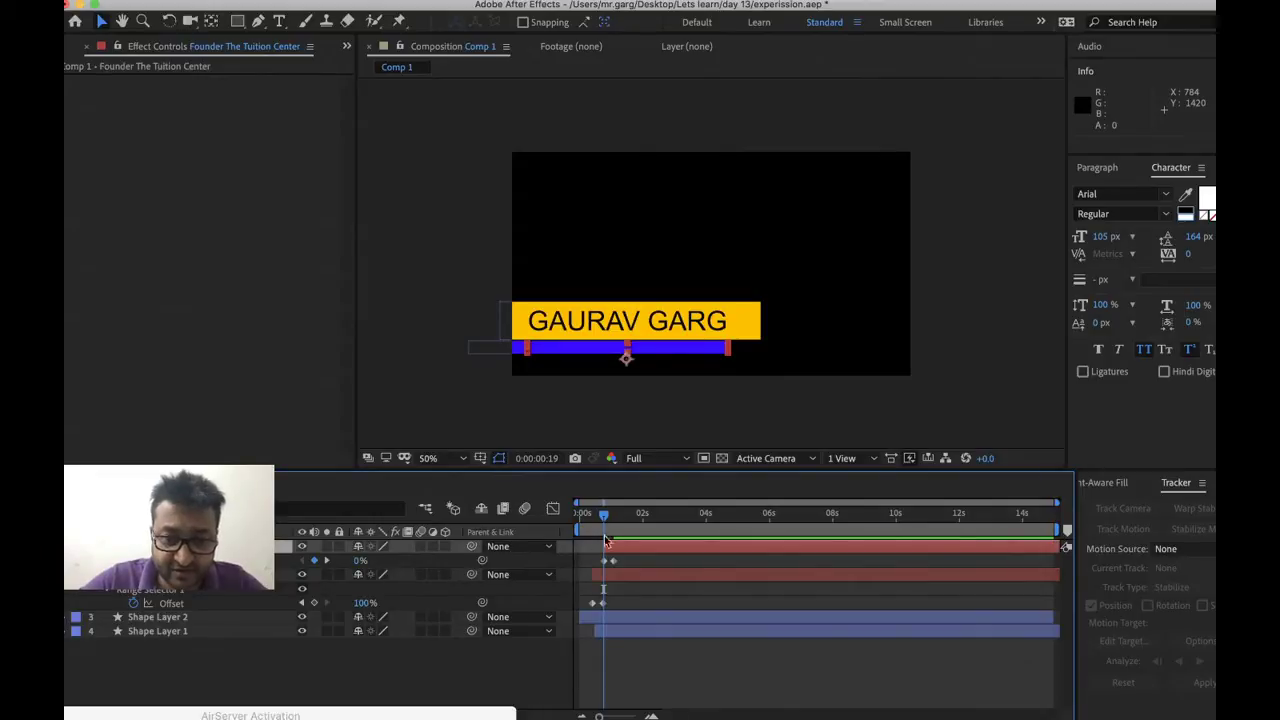
pyautogui.moveTo(603, 524); pyautogui.dragTo(509, 527)
pyautogui.press('space')
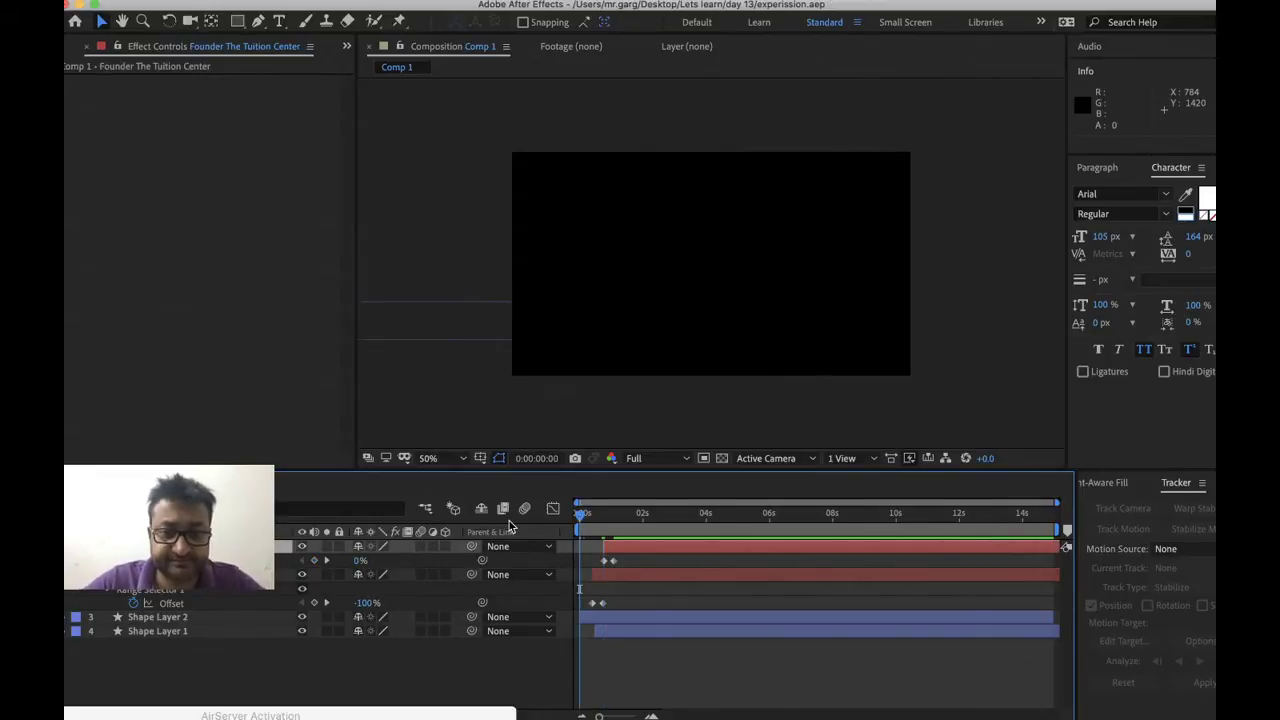
pyautogui.press('space')
pyautogui.press('space')
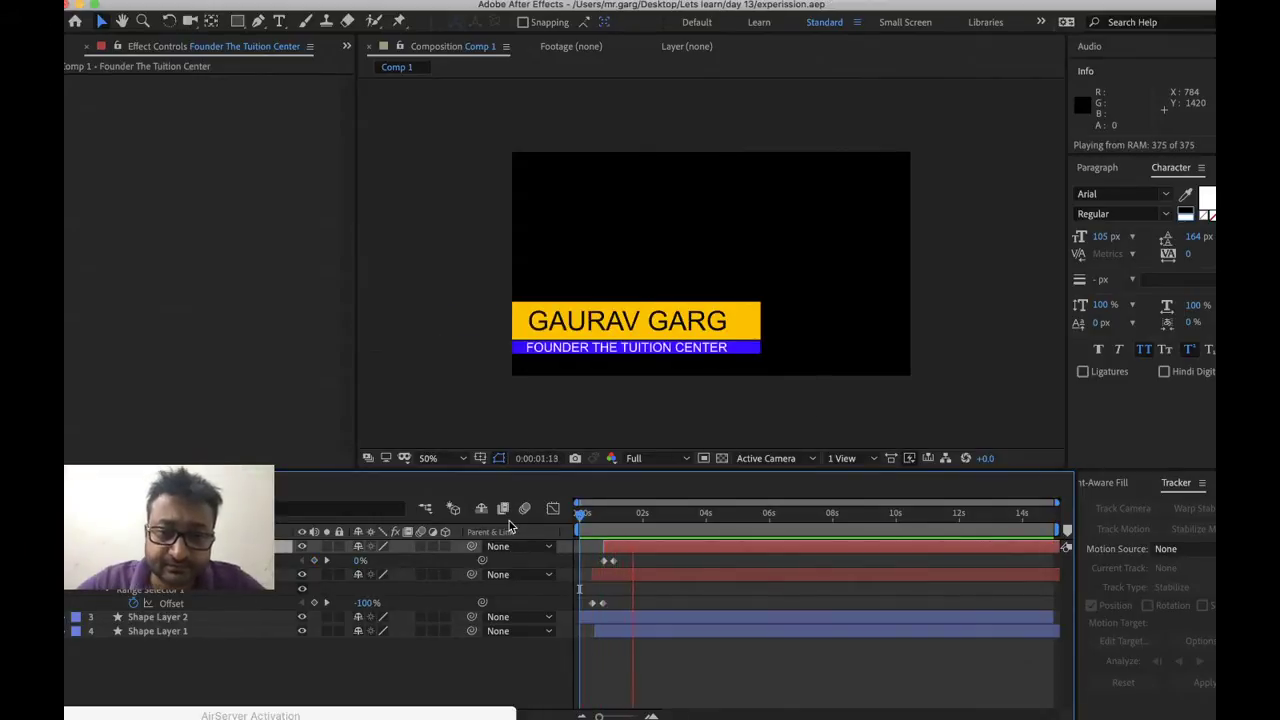
pyautogui.press('space')
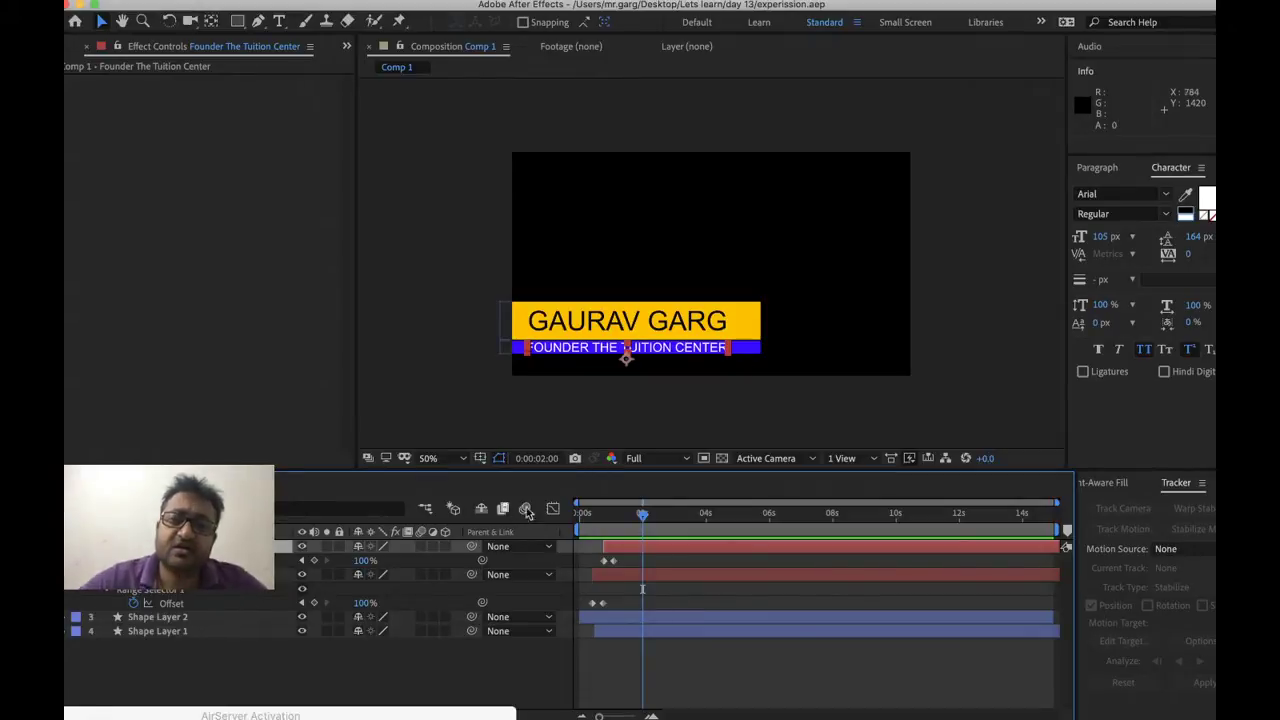
# Pre-compose all the lower-third layers into a new composition named 'supers' and save the project
pyautogui.hotkey('ctrl', 'a')
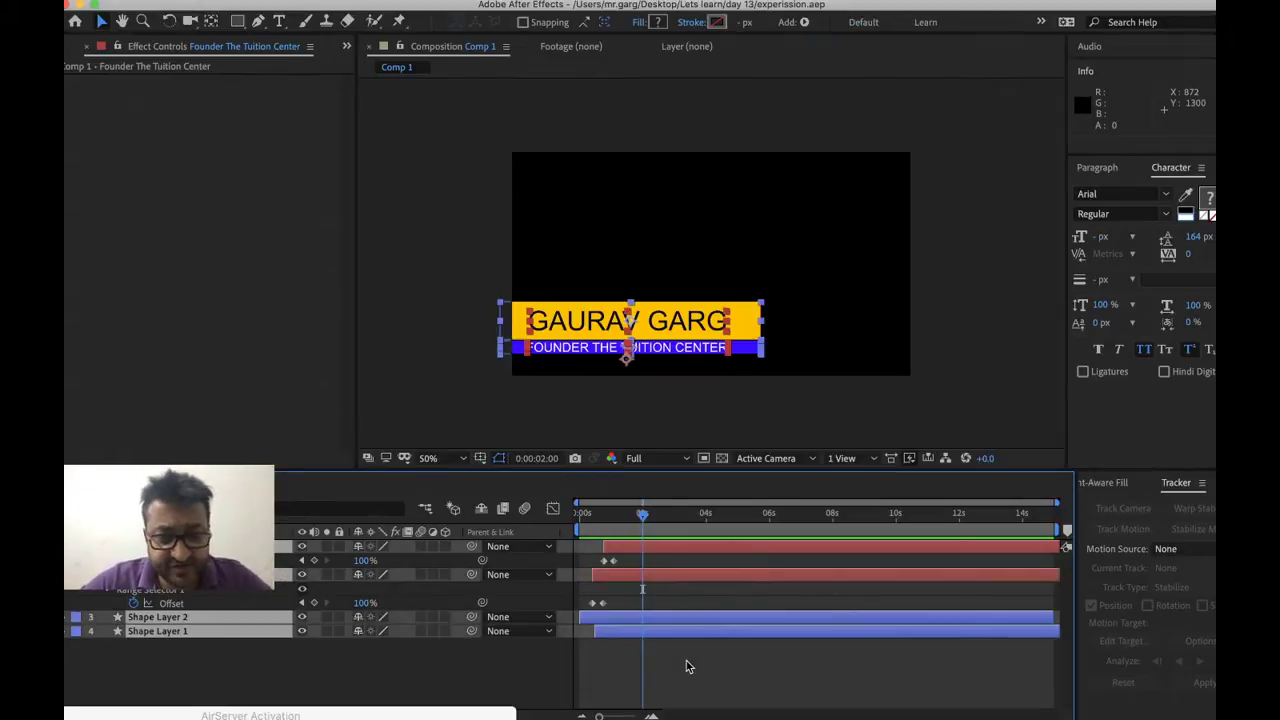
pyautogui.hotkey('ctrl', 'shift', 'c')
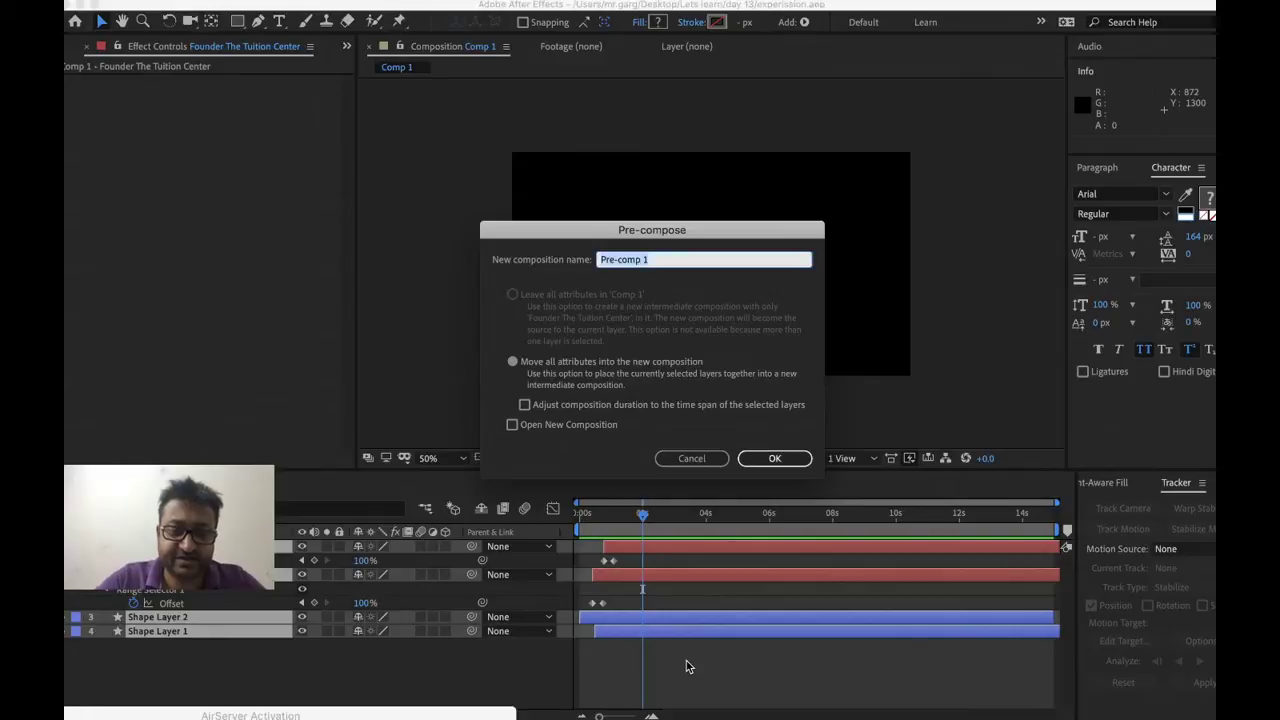
pyautogui.write('super')
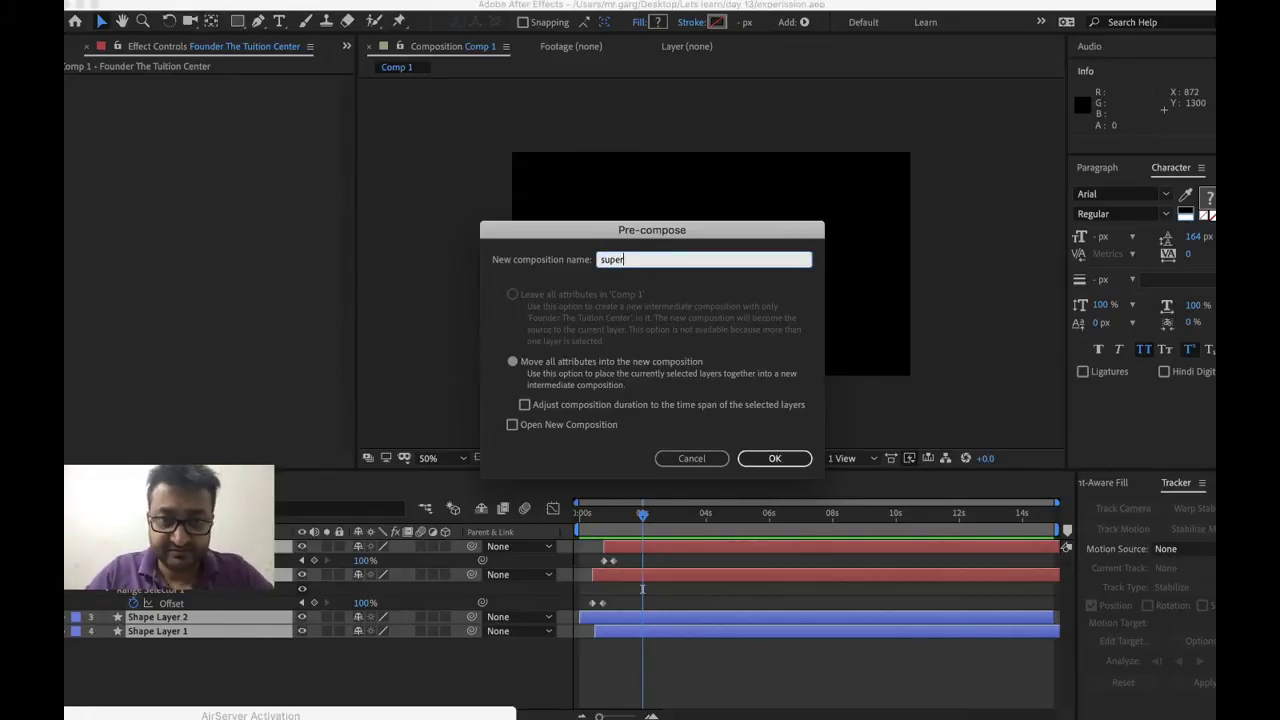
pyautogui.write('s')
pyautogui.press('Return')
pyautogui.press('super+s')
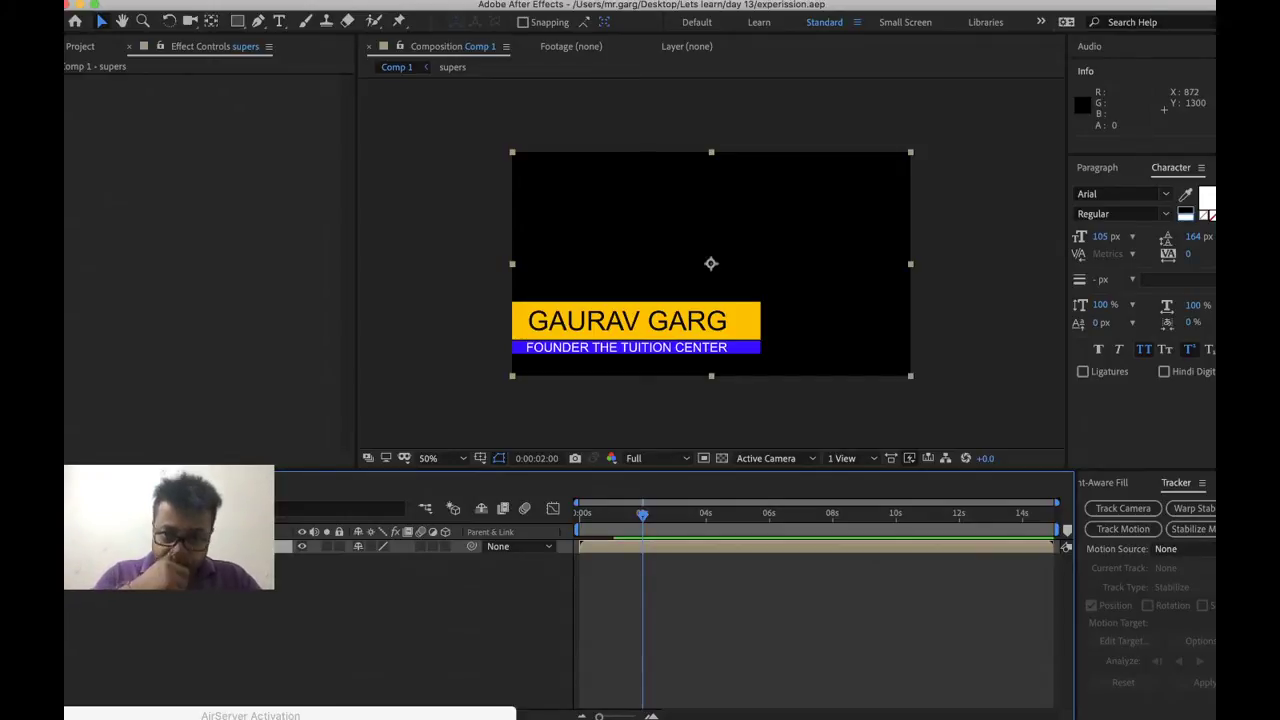
# Switch to the Essential Graphics workspace, set Comp 1 as master, and solo supported properties
pyautogui.click(1041, 25)
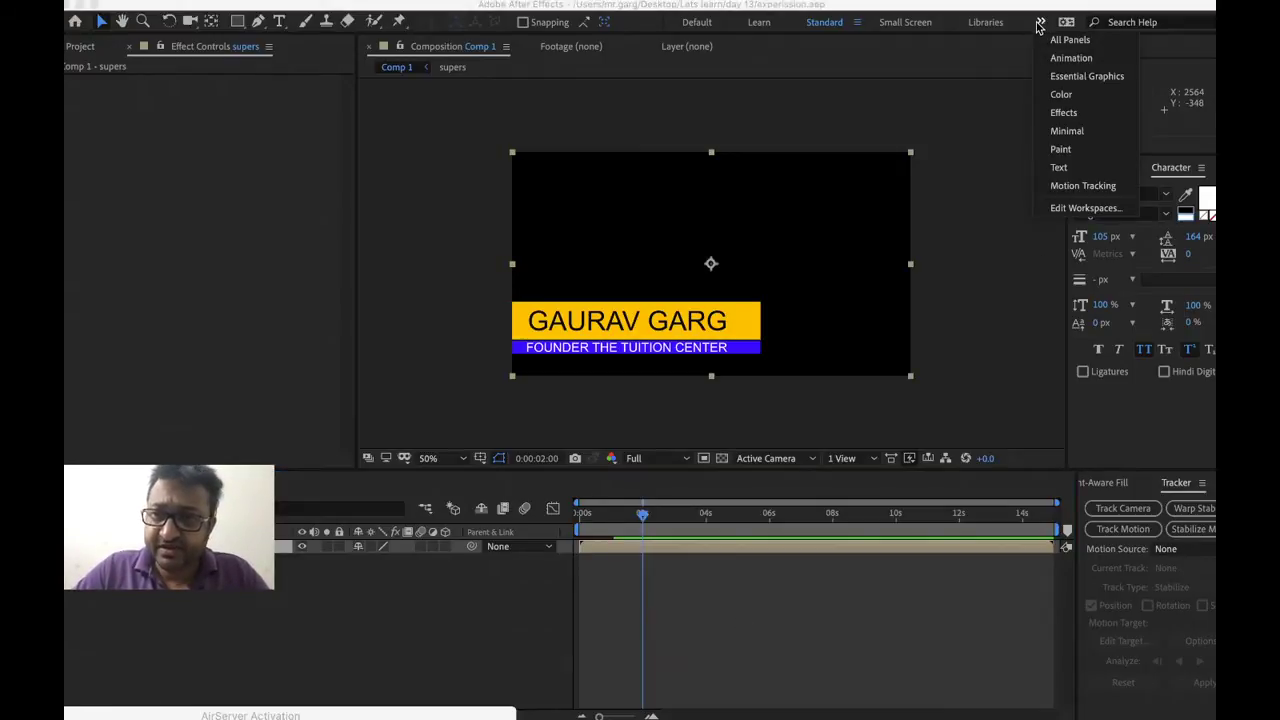
pyautogui.click(1058, 77)
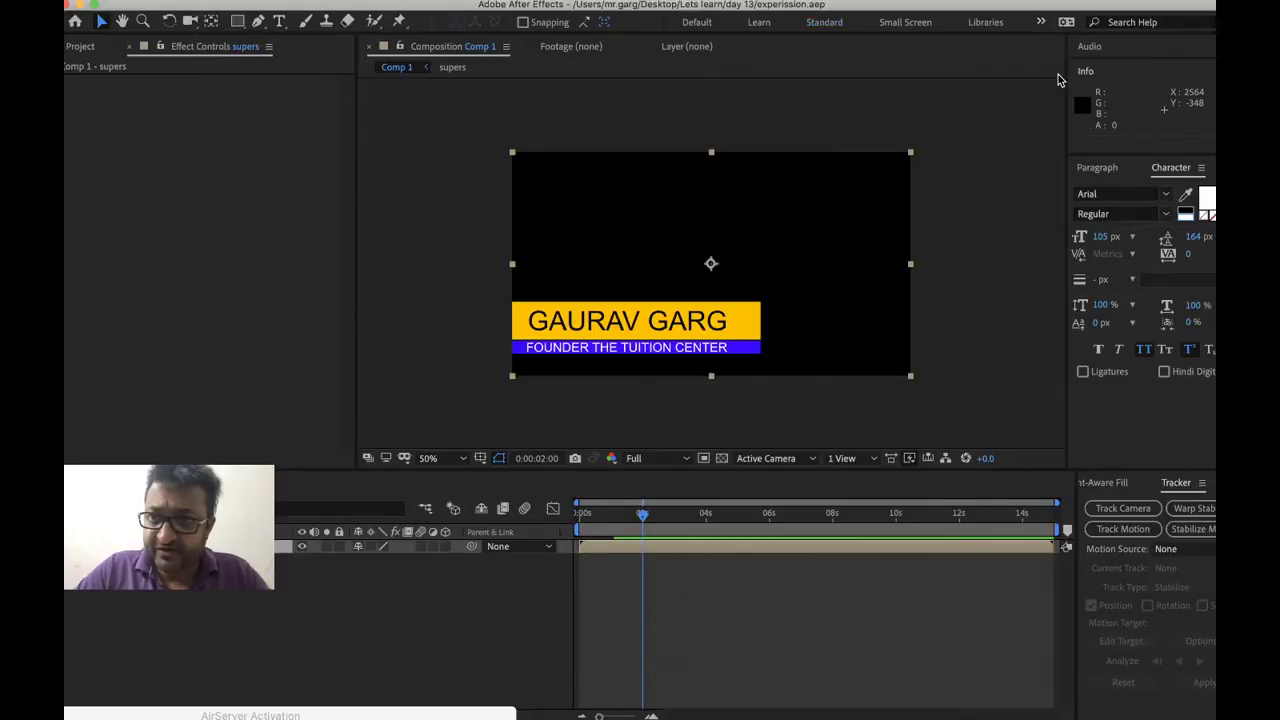
pyautogui.click(567, 314)
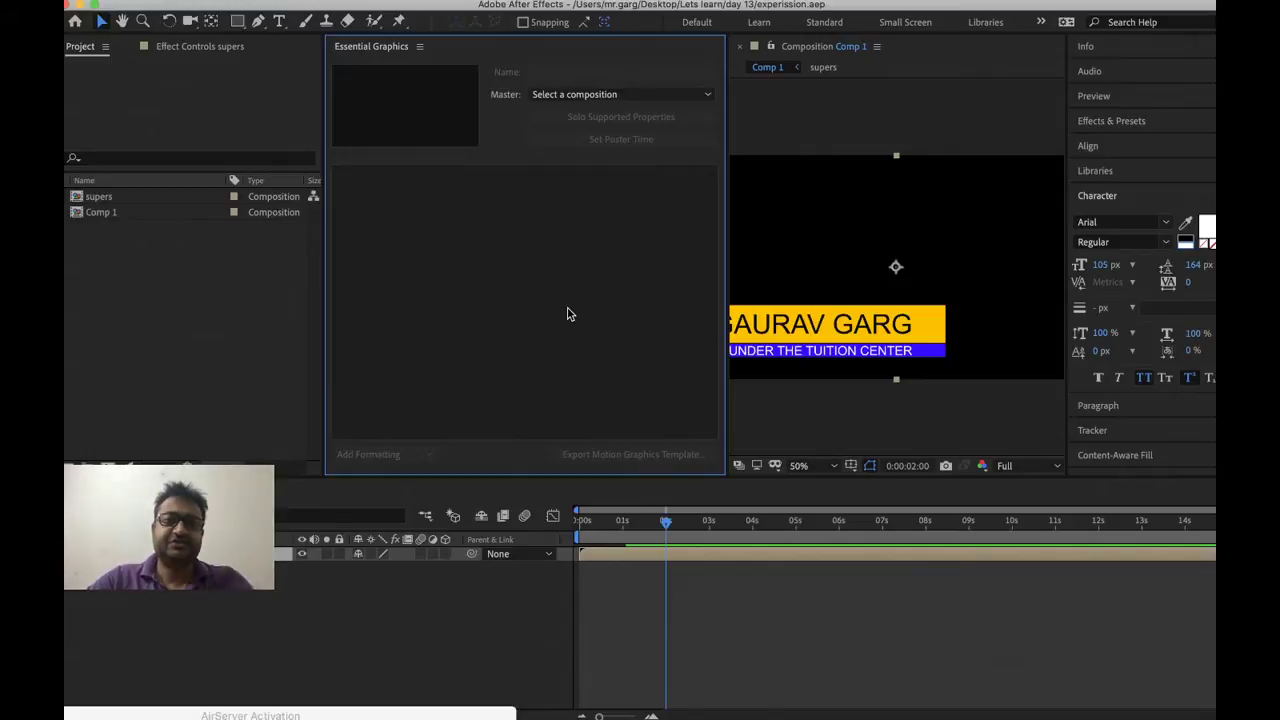
pyautogui.click(646, 98)
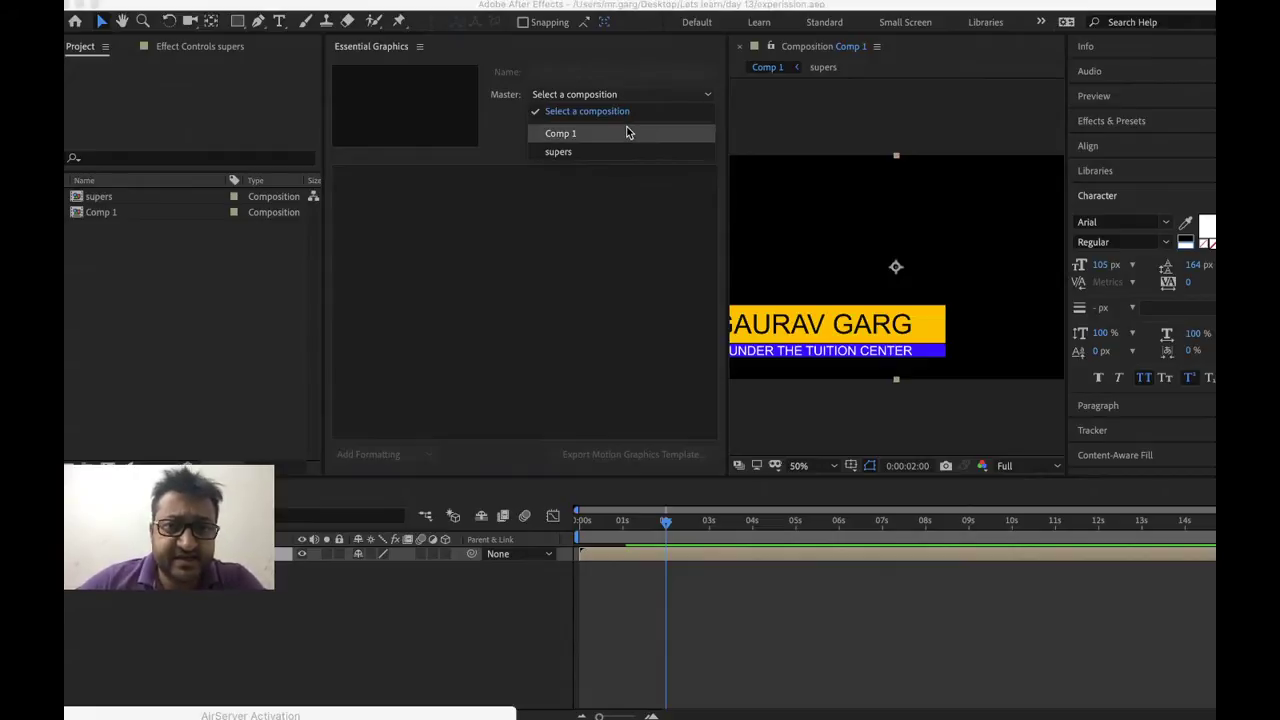
pyautogui.click(628, 133)
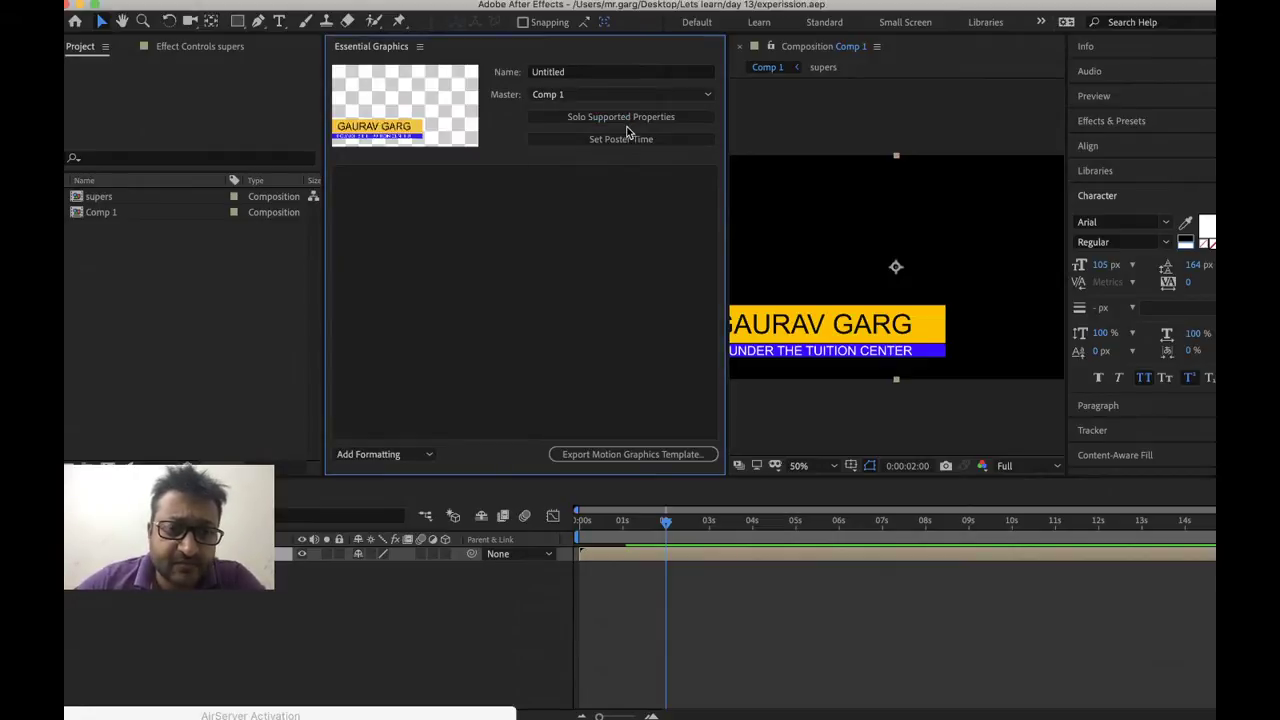
pyautogui.click(631, 118)
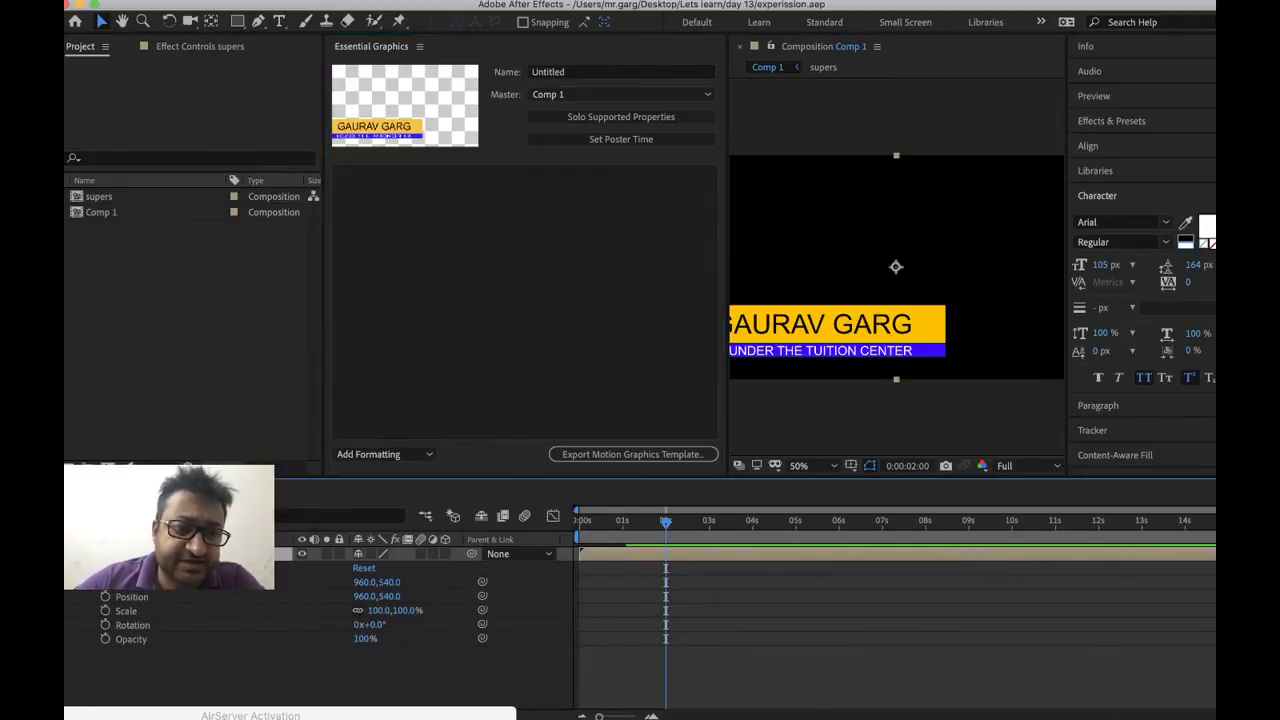
# Open the supers layer's source composition
pyautogui.rightClick(258, 553)
pyautogui.moveTo(306, 584)
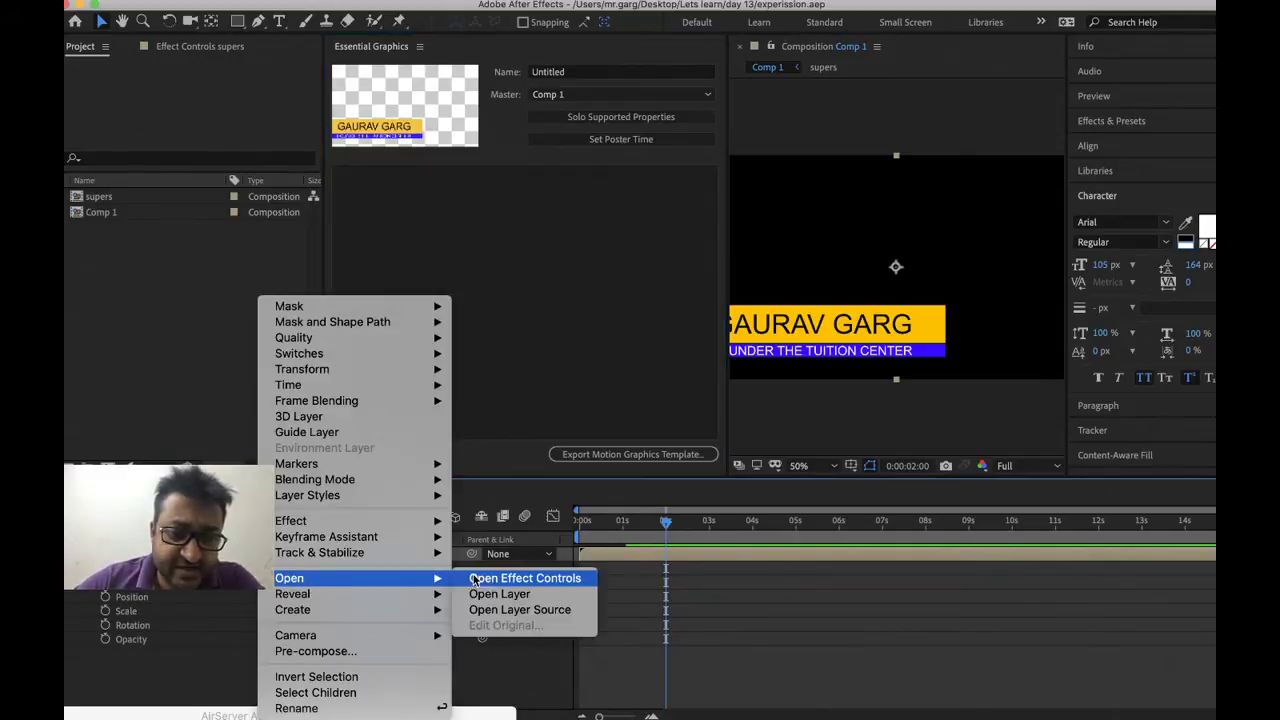
pyautogui.click(519, 609)
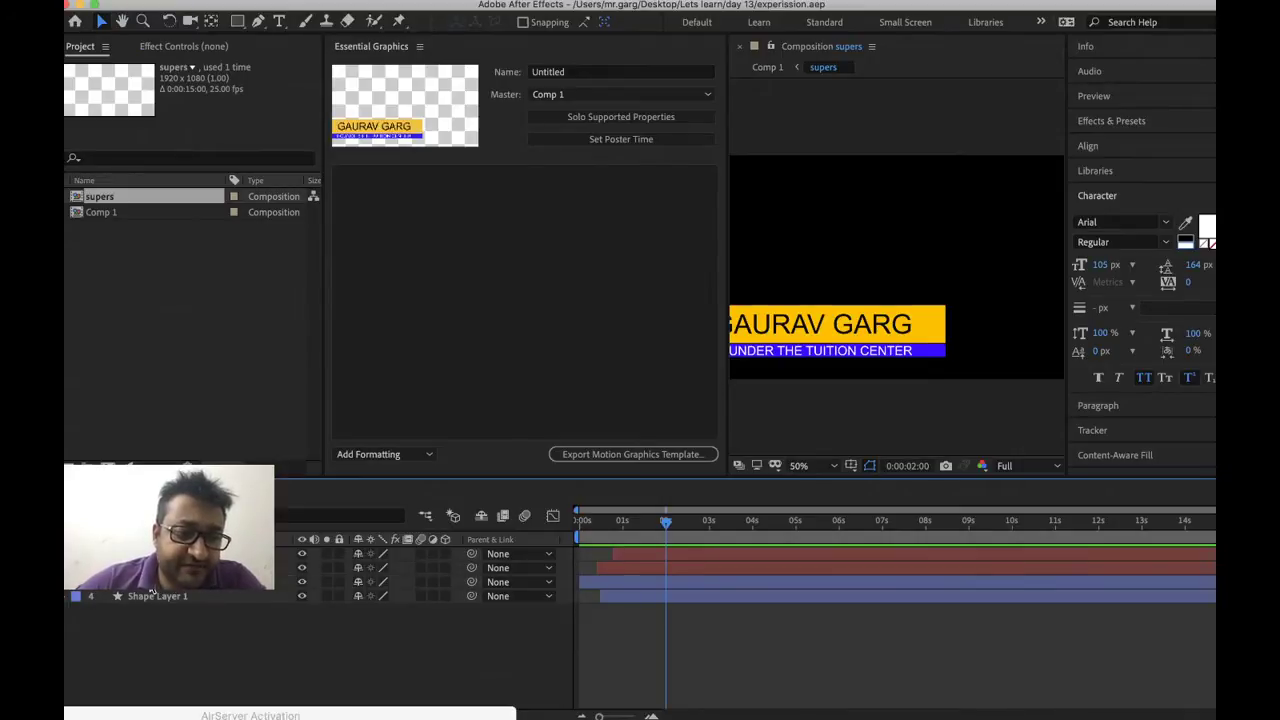
# Expand Shape Layer 2 down to Contents > Rectangle 1 > Fill 1 settings
pyautogui.rightClick(150, 583)
pyautogui.press('Escape')
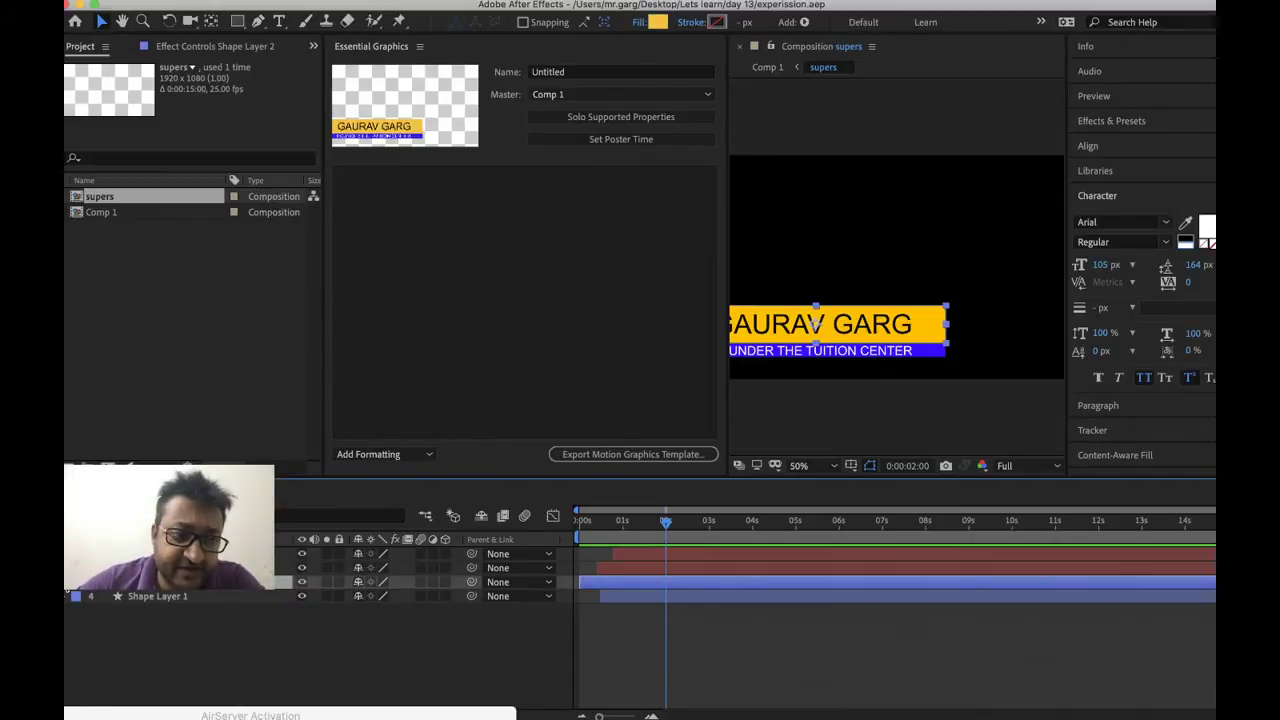
pyautogui.hotkey('ctrl', 'Right')
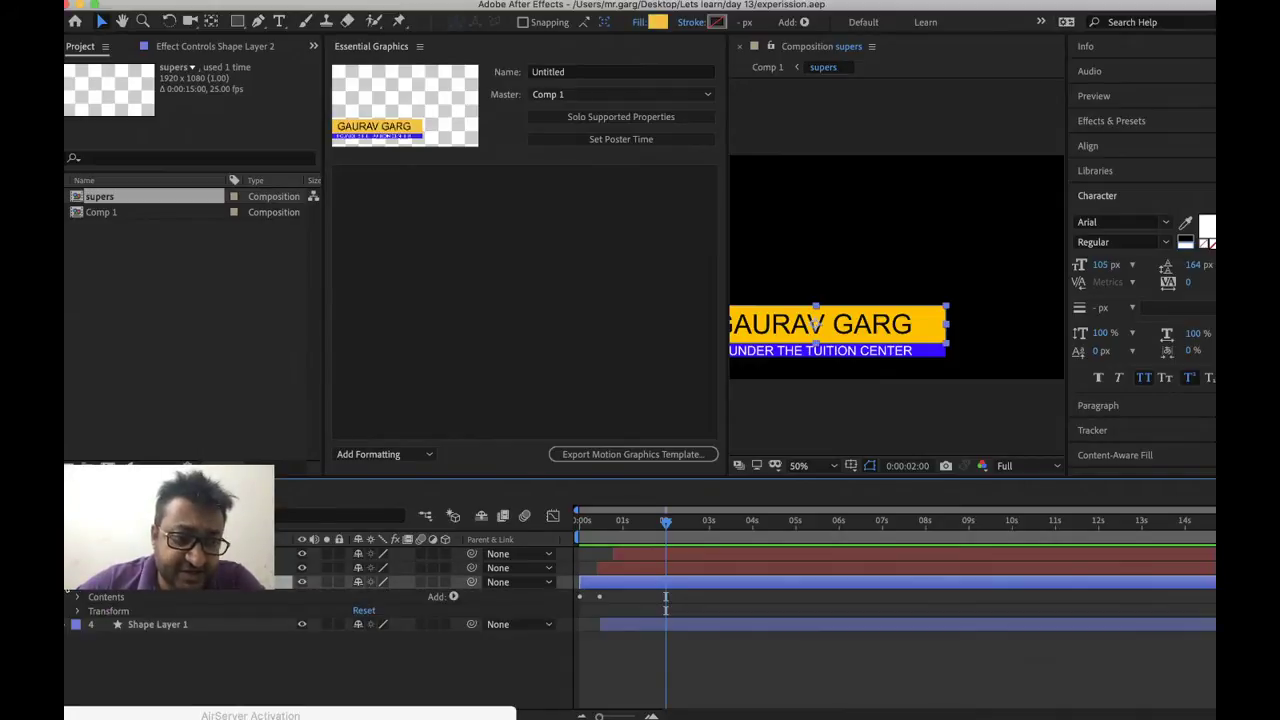
pyautogui.click(77, 611)
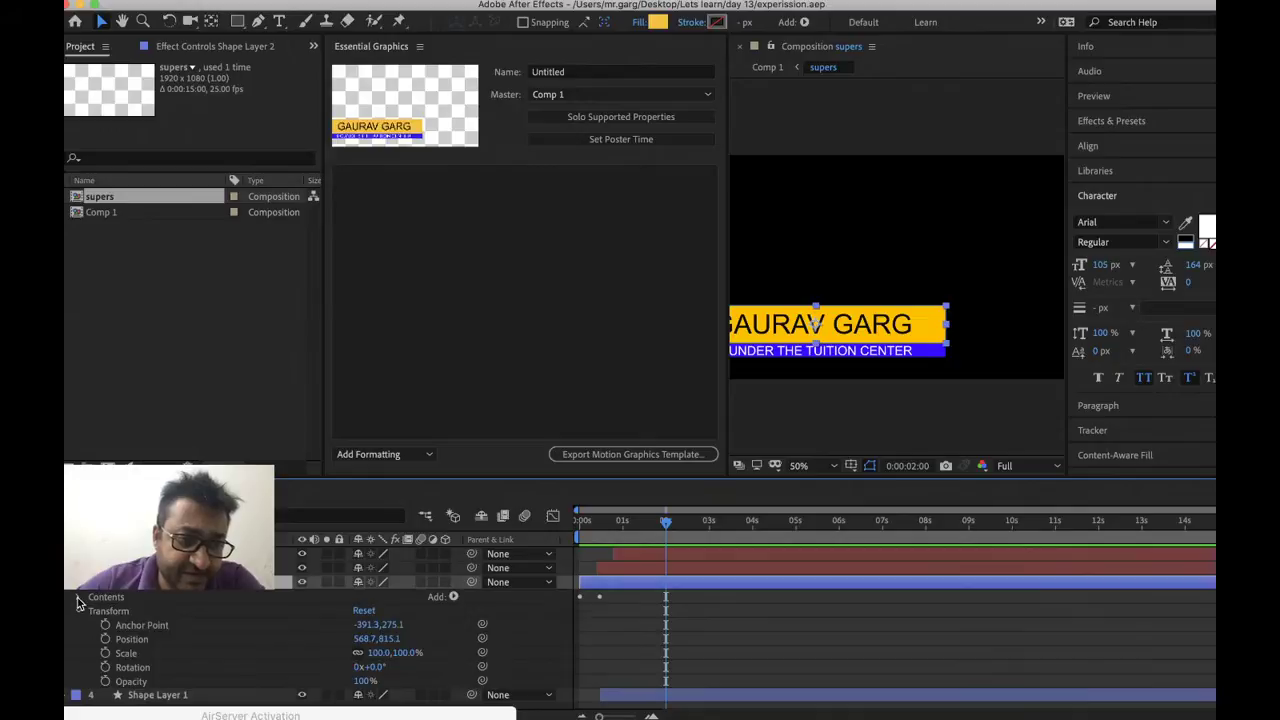
pyautogui.click(78, 598)
pyautogui.click(93, 611)
pyautogui.scroll(-3, 157, 634)
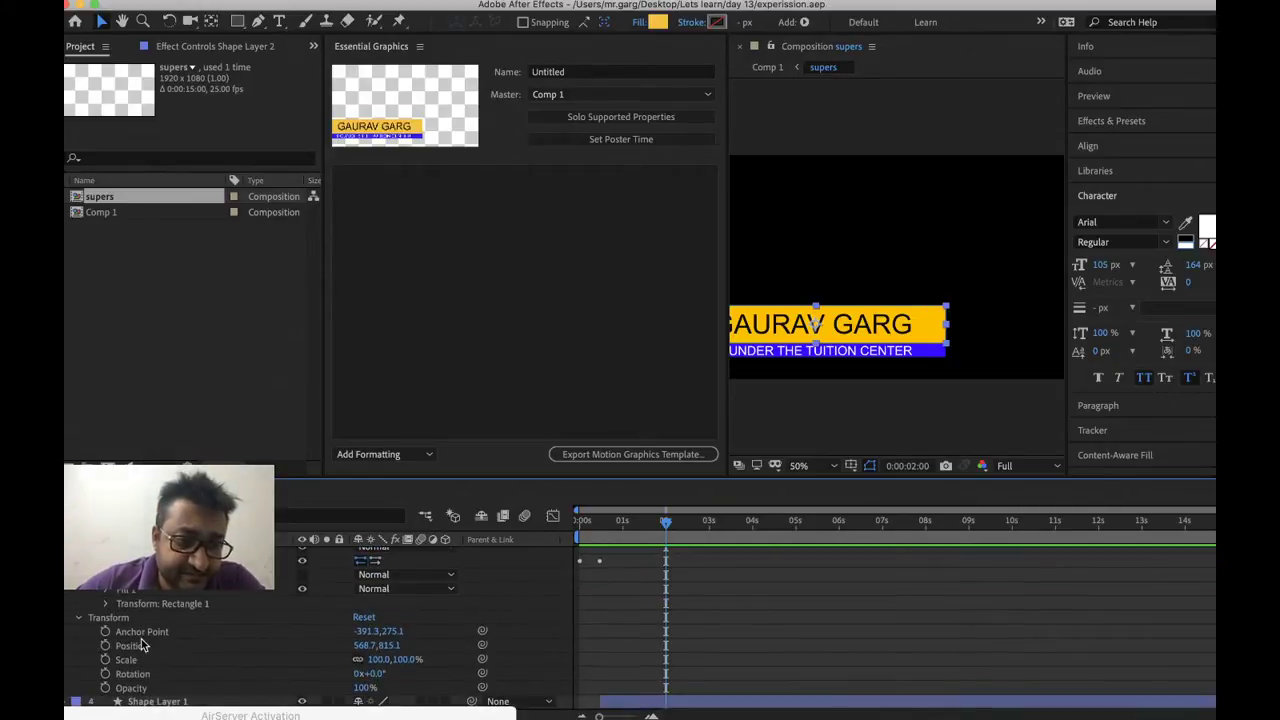
pyautogui.click(107, 589)
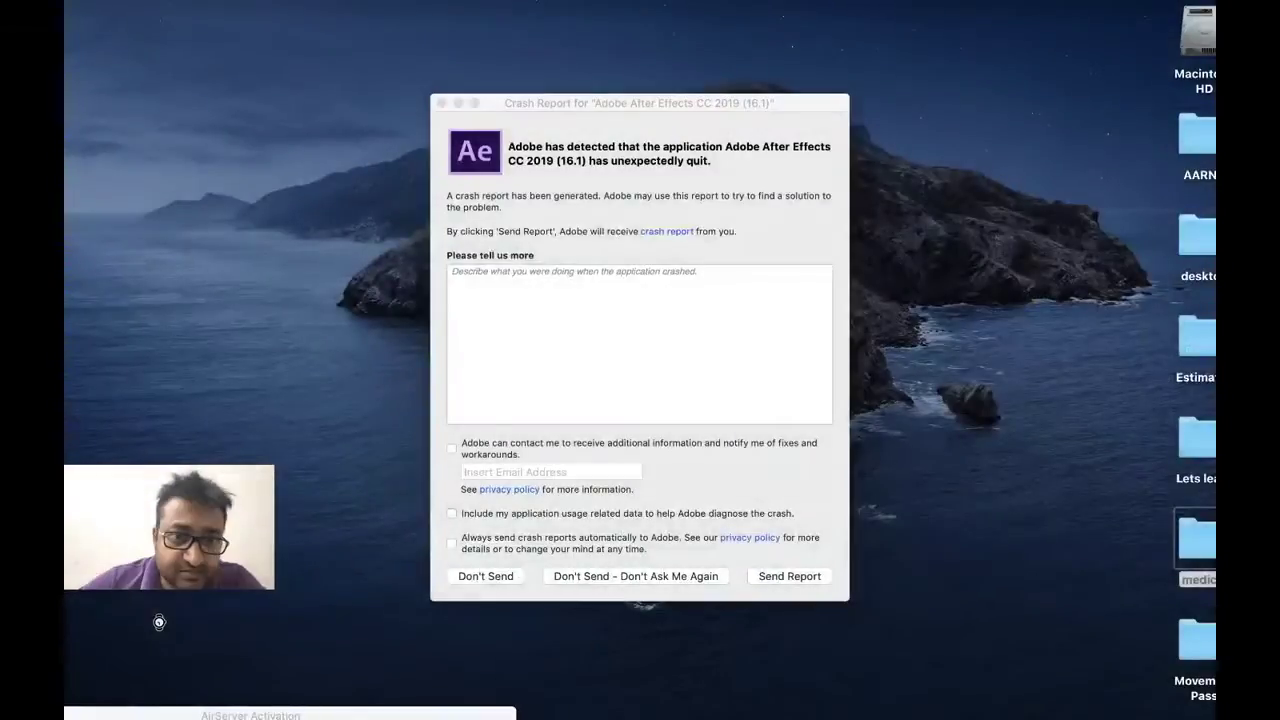
# Close the crash report unsent, relaunch After Effects from the Dock, and dismiss the disk cache warning
pyautogui.click(494, 574)
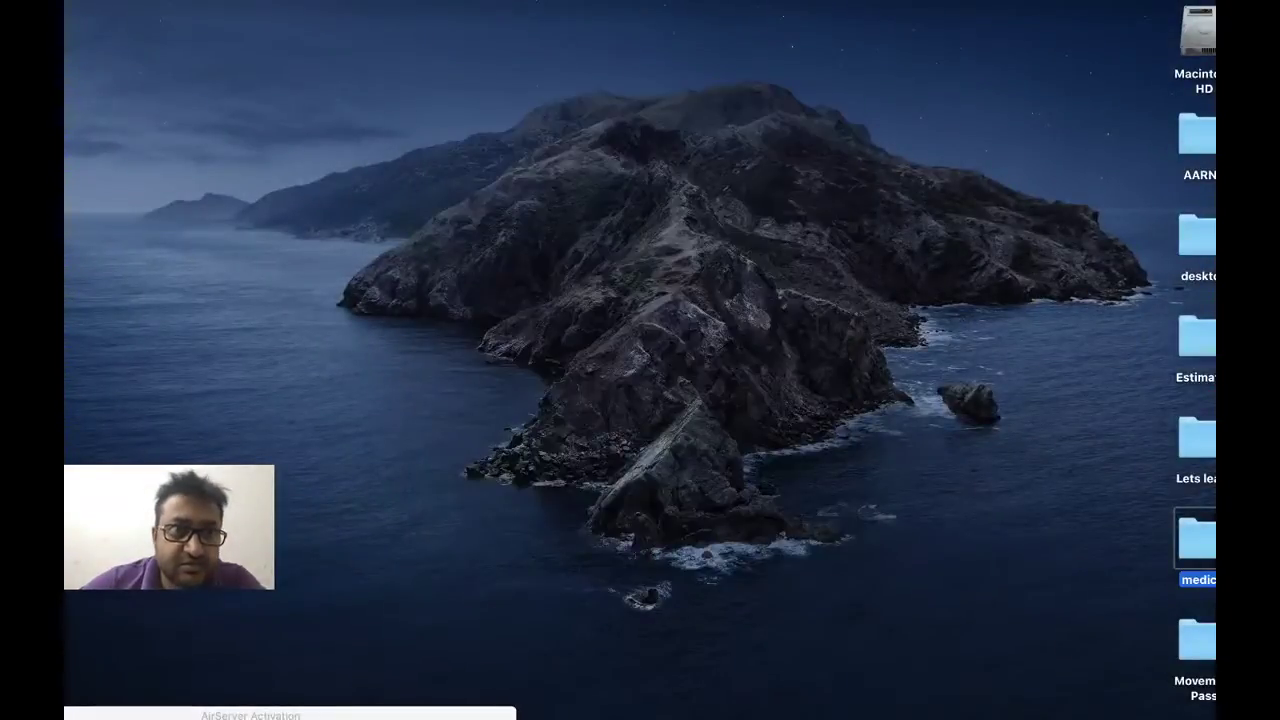
pyautogui.moveTo(448, 704)
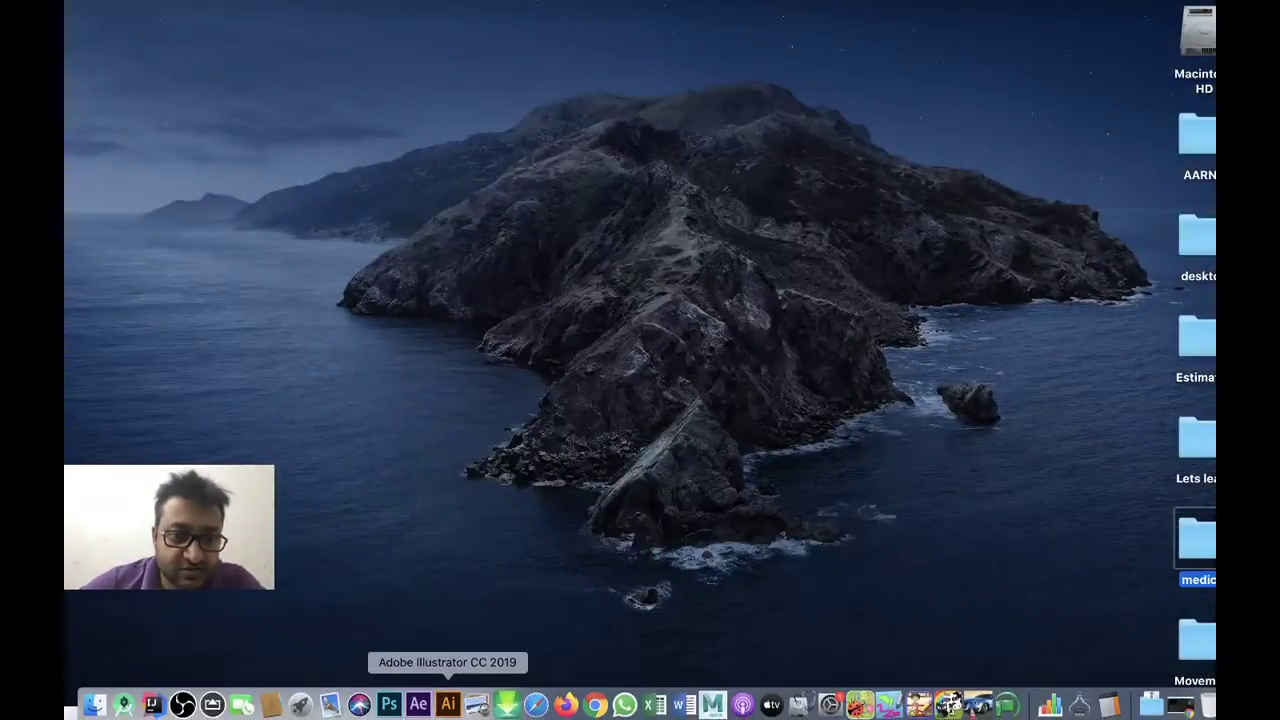
pyautogui.click(418, 704)
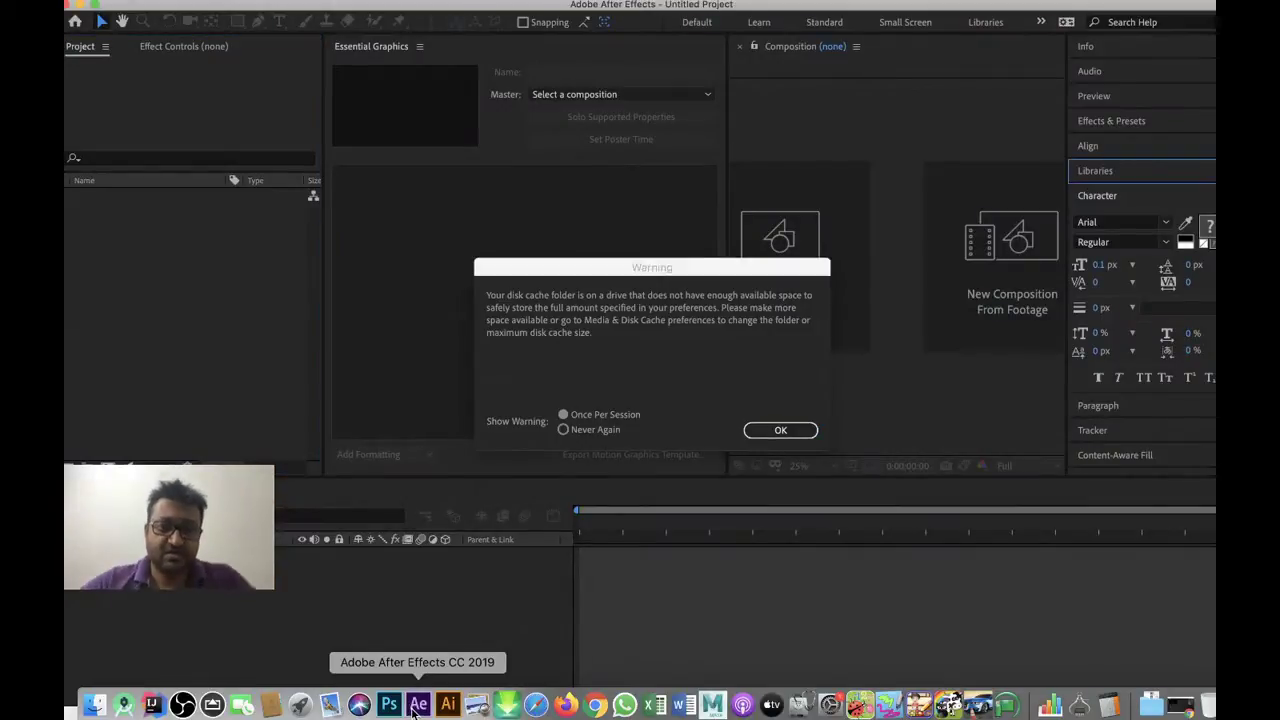
pyautogui.click(780, 430)
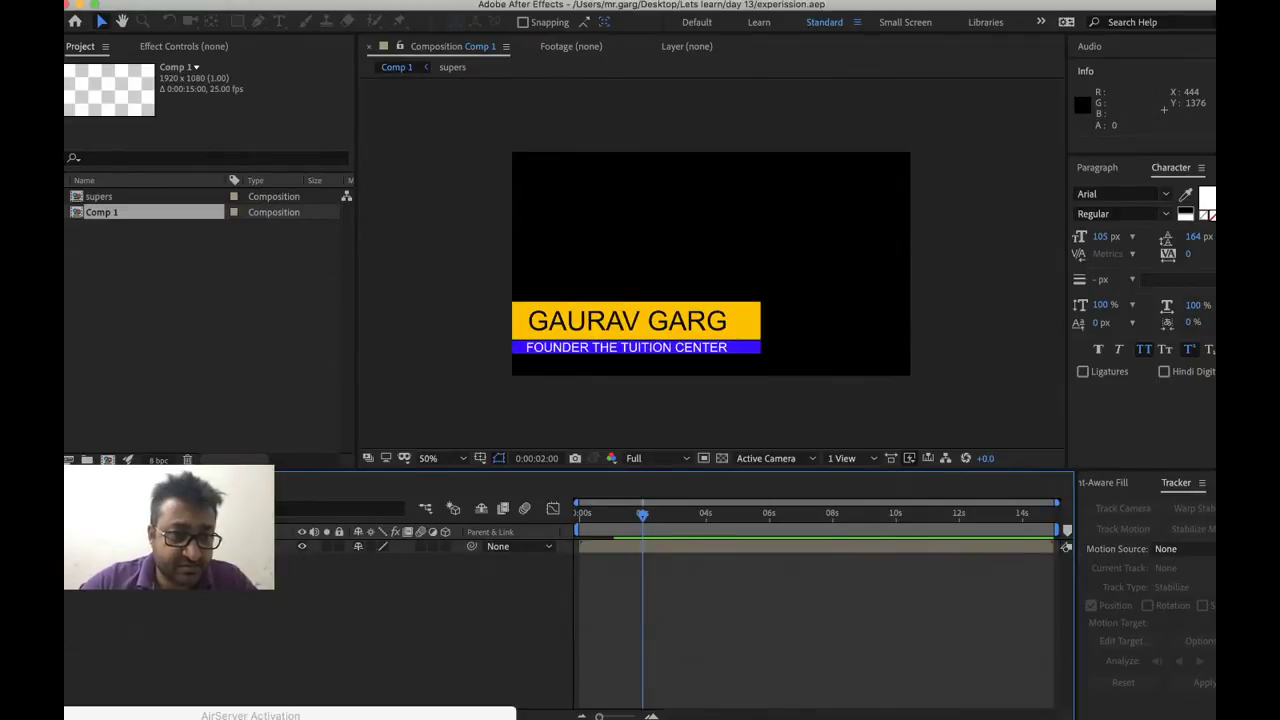
# Open the supers precomp and switch to the Essential Graphics workspace
pyautogui.click(180, 546)
pyautogui.rightClick(180, 546)
pyautogui.moveTo(276, 582)
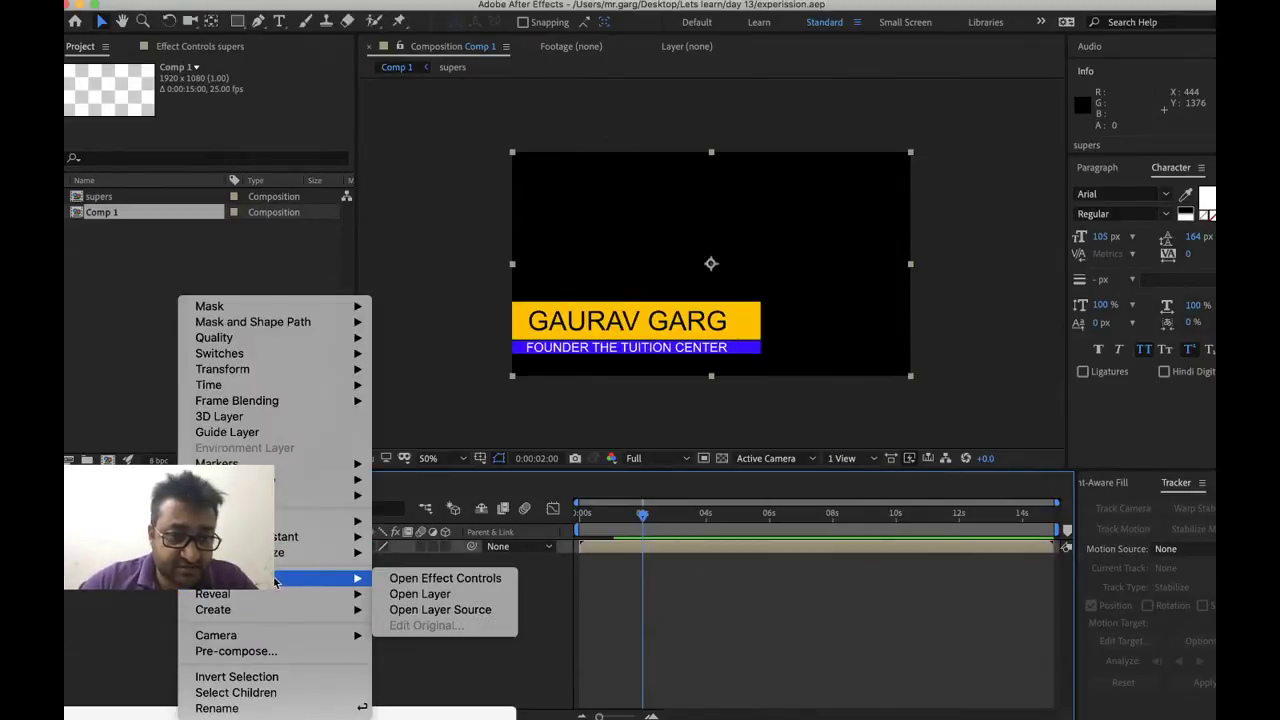
pyautogui.click(435, 609)
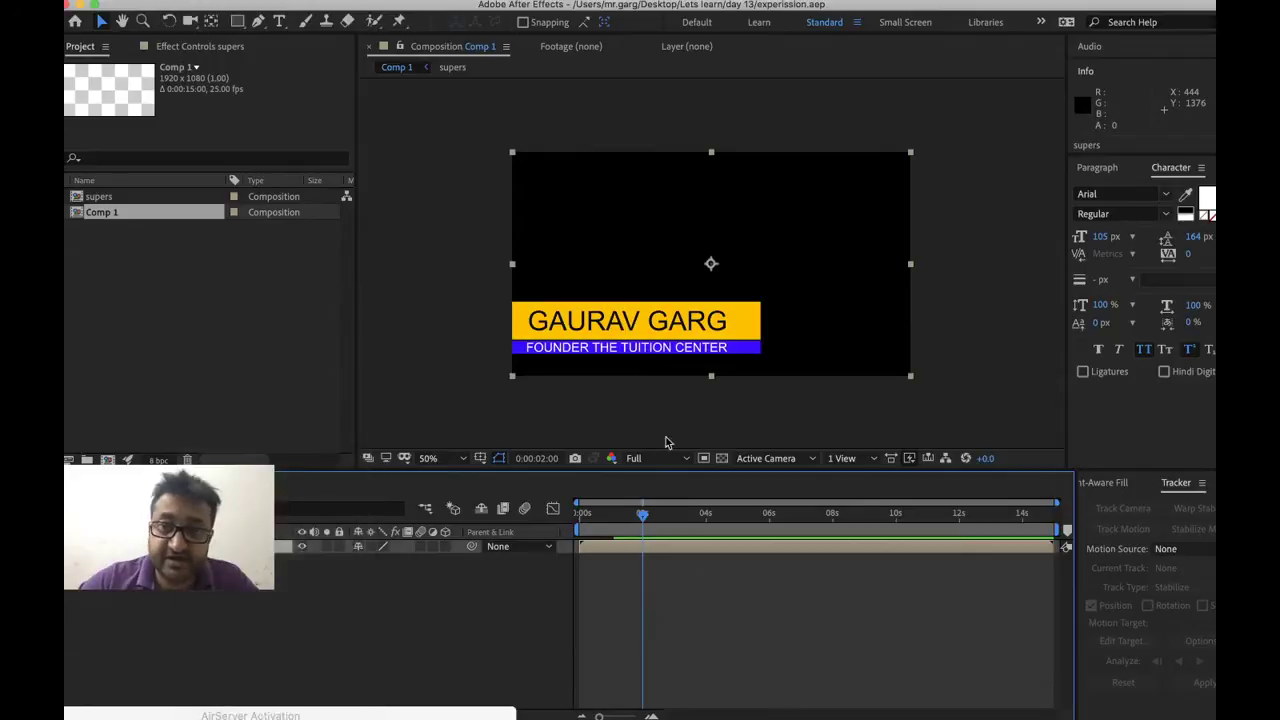
pyautogui.click(1041, 22)
pyautogui.click(1053, 76)
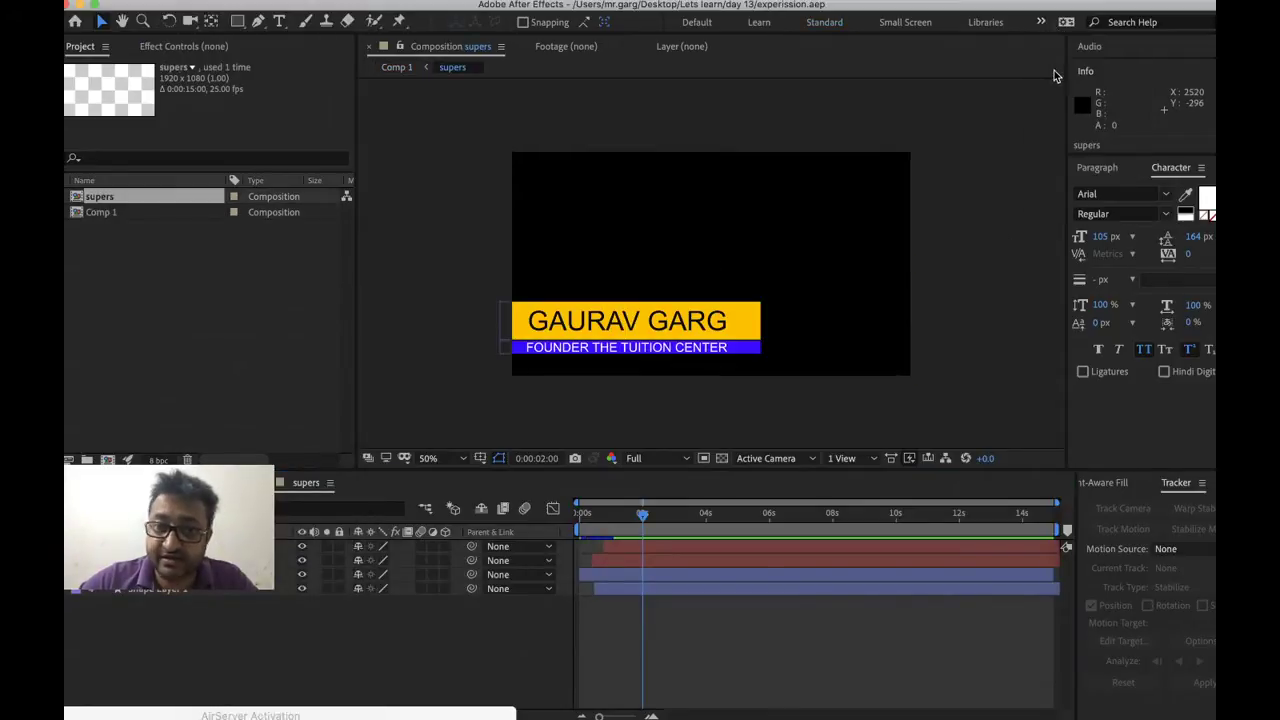
# Expand Shape Layer 1 through Contents > Rectangle 1 to reveal the blue Fill 1 settings
pyautogui.click(70, 597)
pyautogui.click(67, 596)
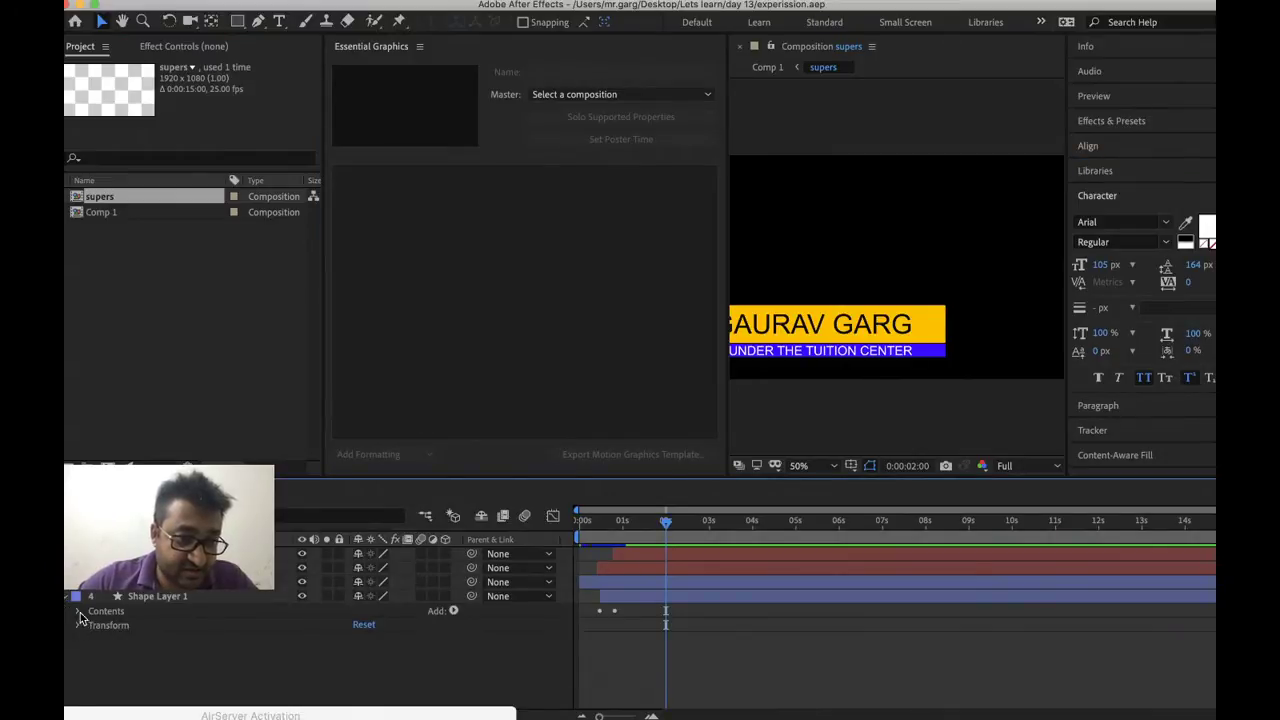
pyautogui.click(78, 612)
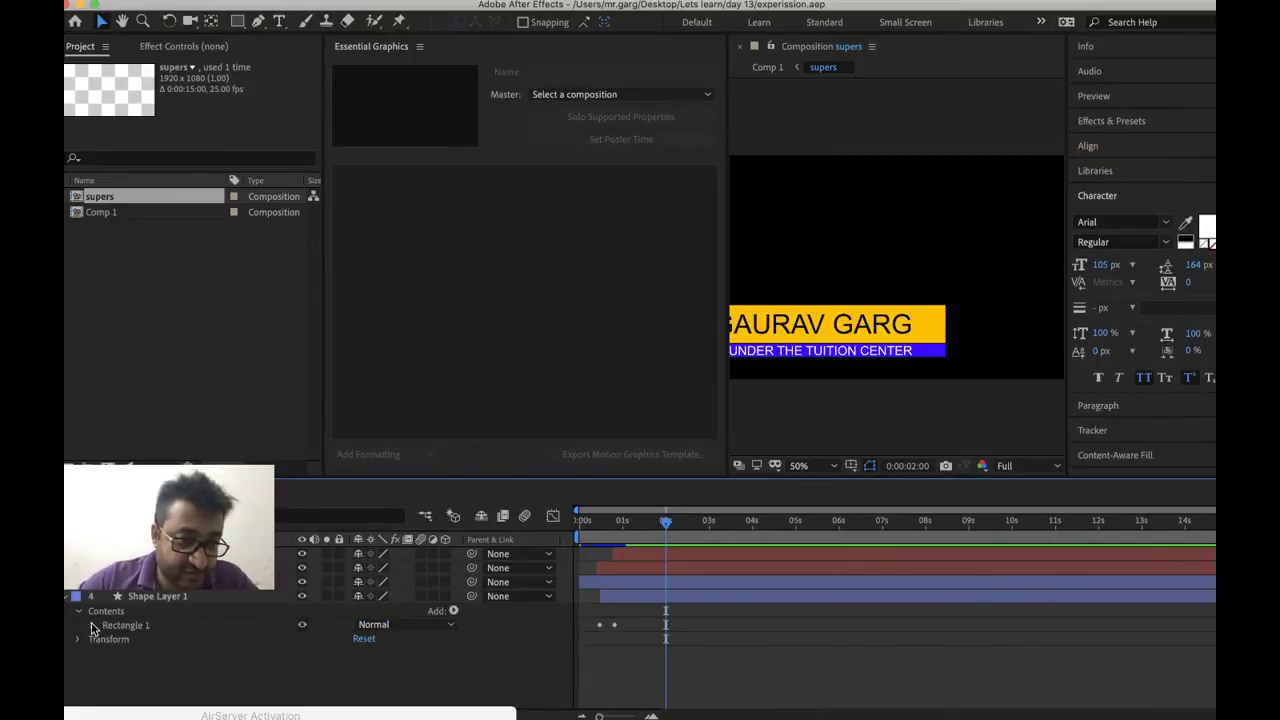
pyautogui.click(92, 625)
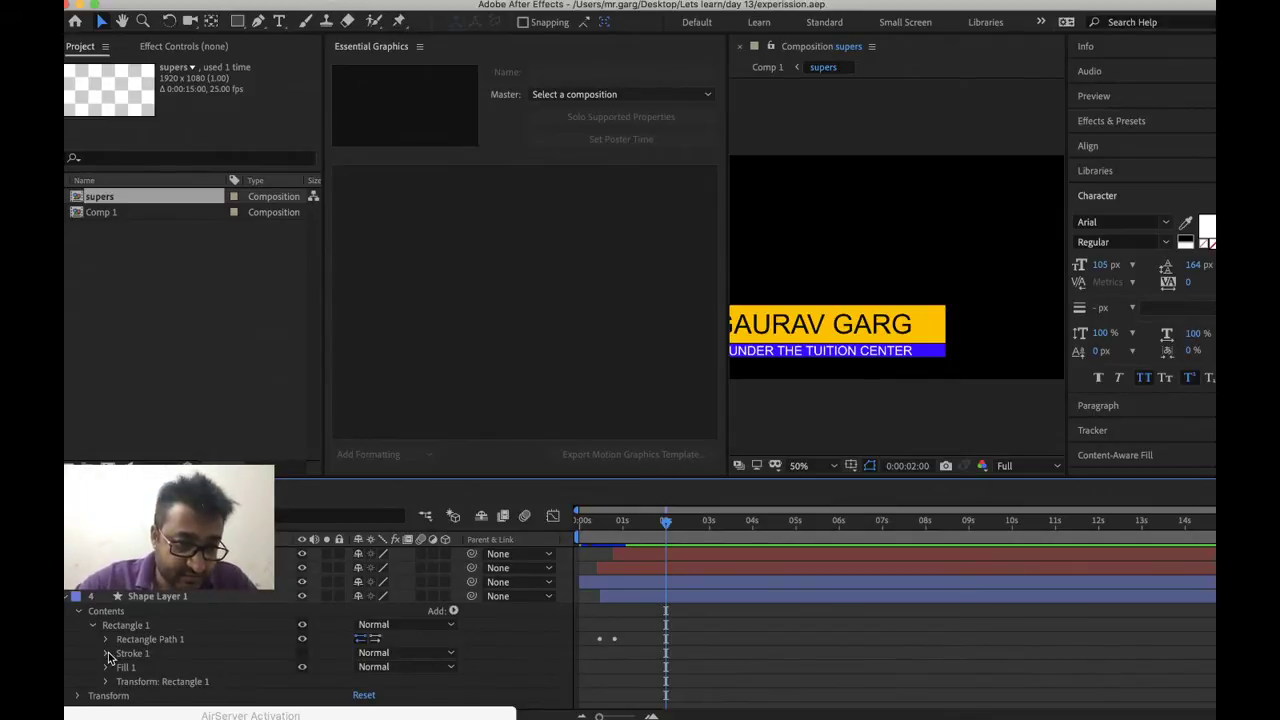
pyautogui.click(105, 667)
# Try adding Fill Rule to Essential Graphics and dismiss the unsupported-property warning
pyautogui.scroll(-1, 200, 660)
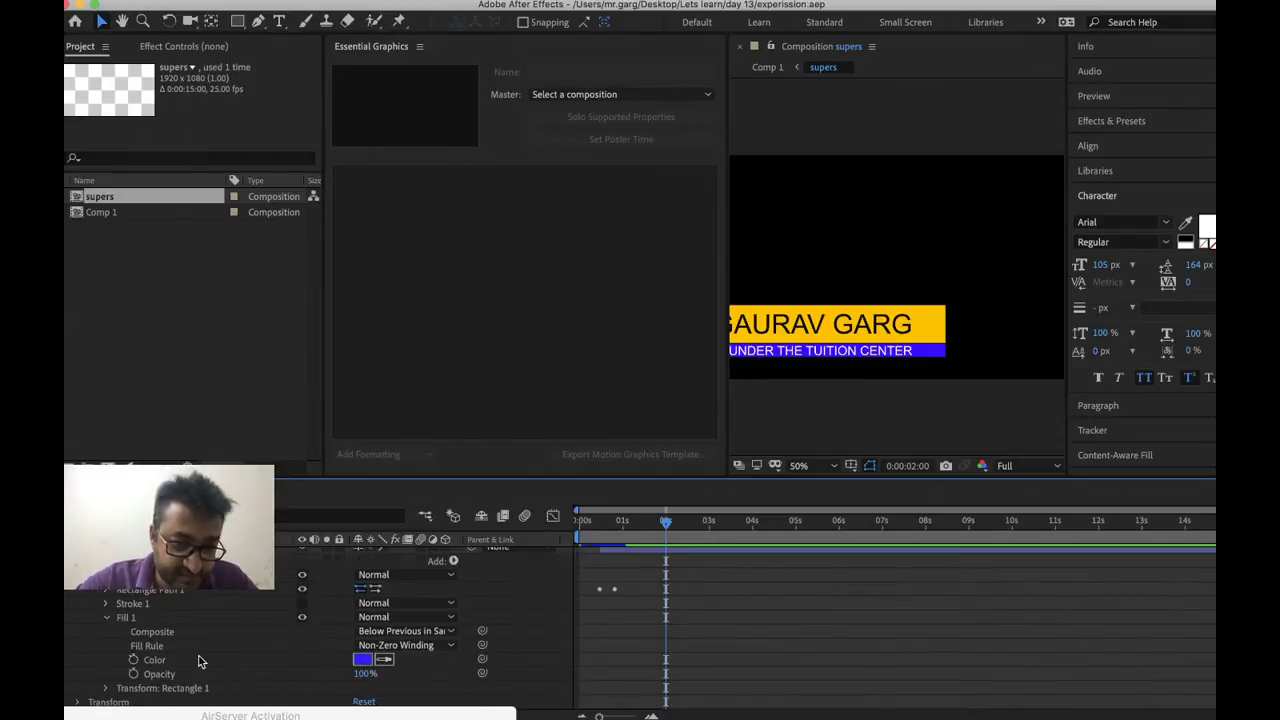
pyautogui.rightClick(155, 648)
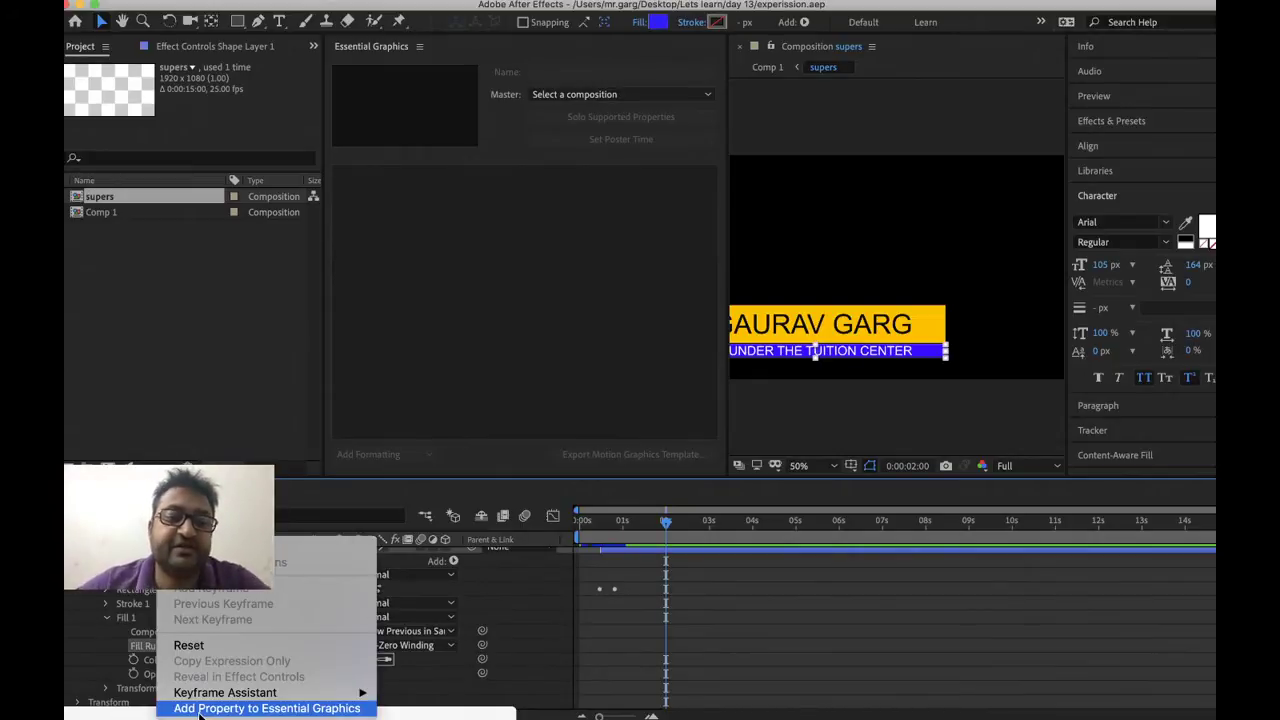
pyautogui.click(200, 708)
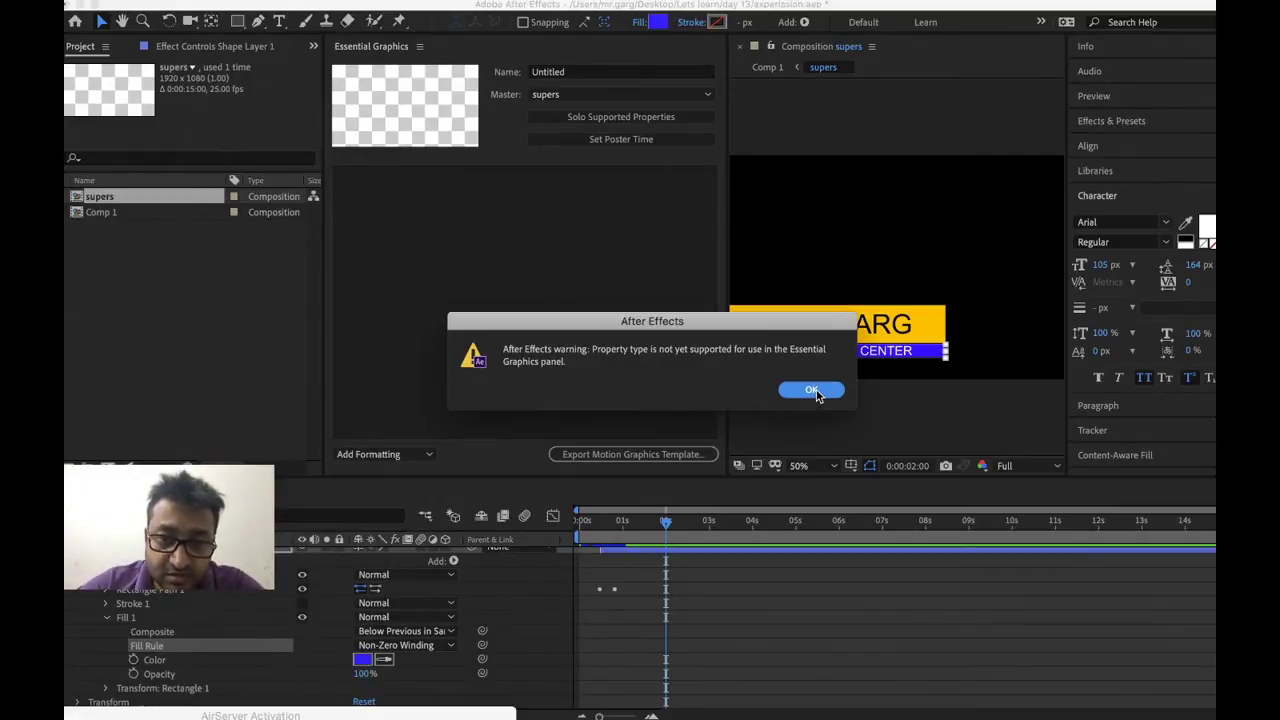
pyautogui.click(813, 391)
pyautogui.click(812, 390)
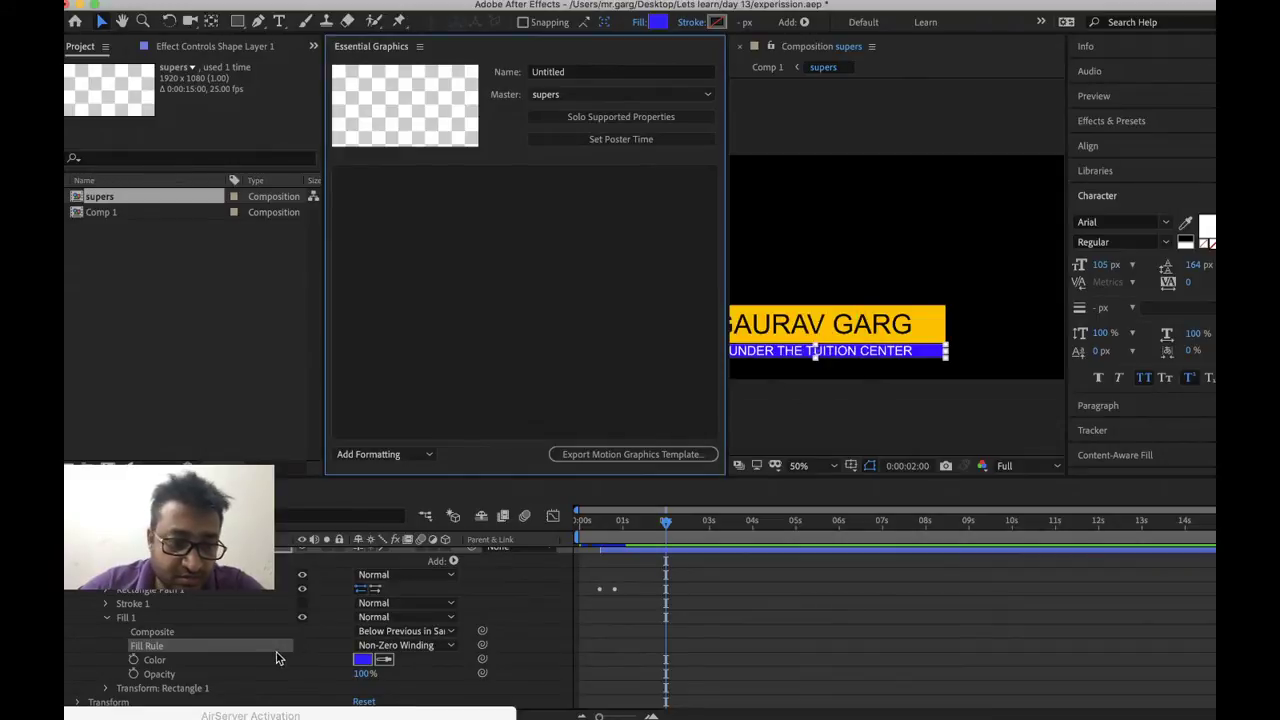
# Add the blue fill's Color to Essential Graphics and rename it 'Blue color'
pyautogui.rightClick(182, 673)
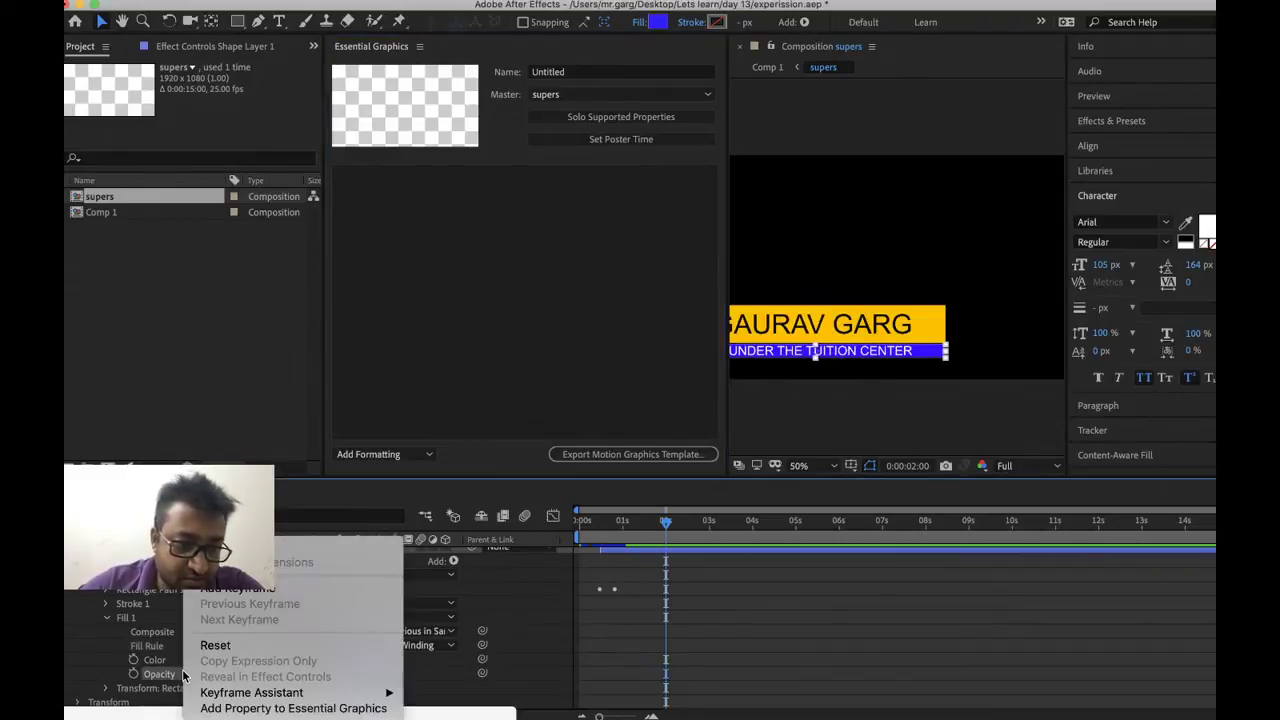
pyautogui.click(162, 664)
pyautogui.rightClick(158, 662)
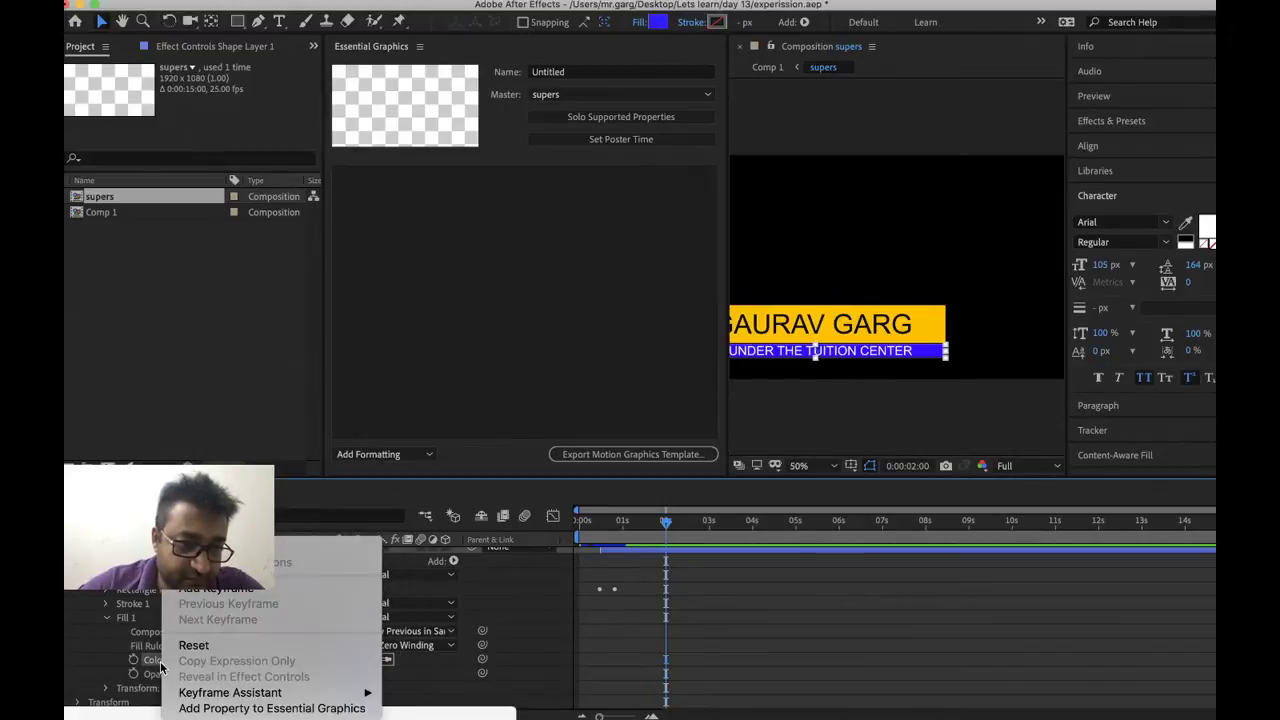
pyautogui.click(271, 708)
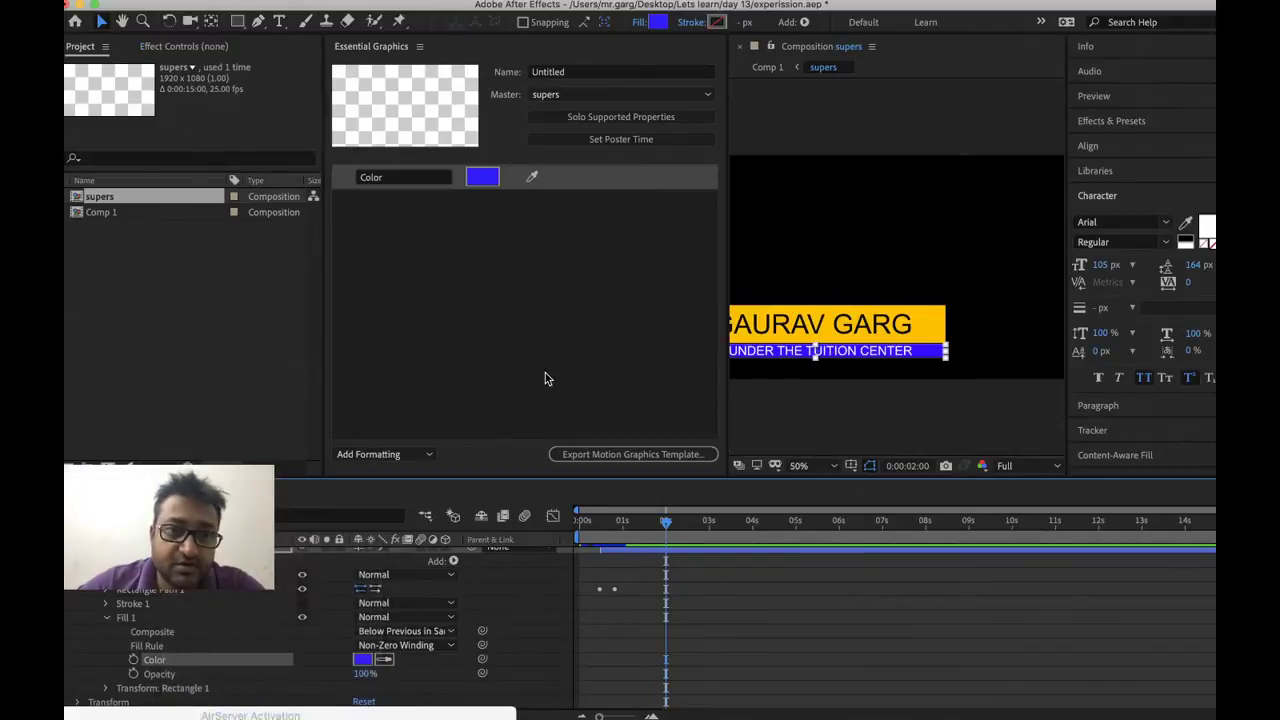
pyautogui.click(414, 179)
pyautogui.doubleClick(413, 179)
pyautogui.write('Blue color')
pyautogui.press('Return')
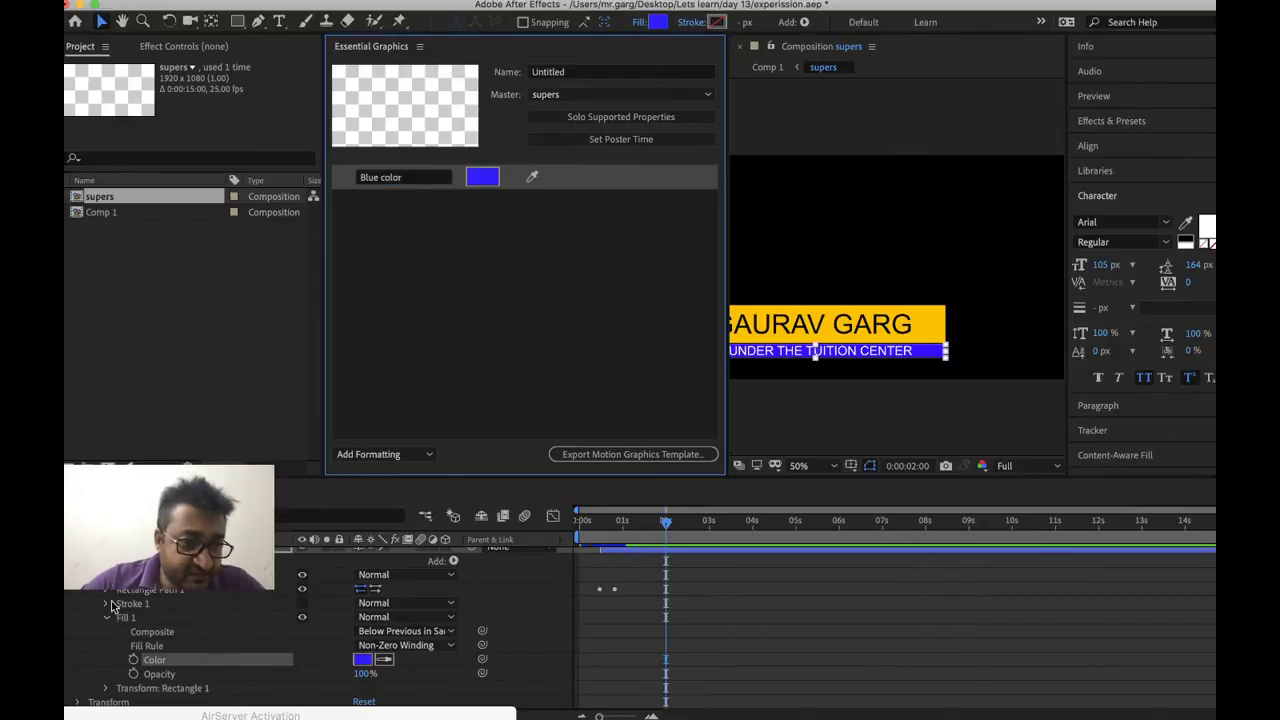
# Expand layer 3 through Contents > Rectangle 1 to reveal the yellow Fill 1 settings
pyautogui.scroll(3, 140, 594)
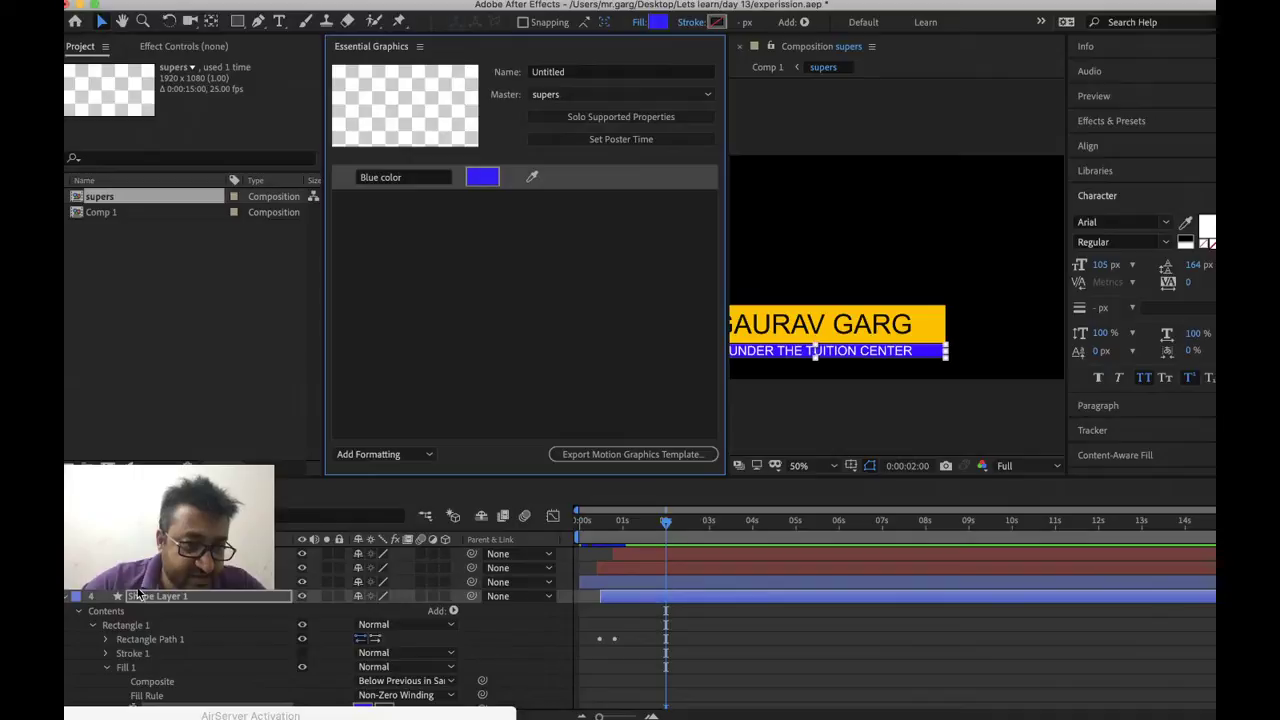
pyautogui.click(68, 584)
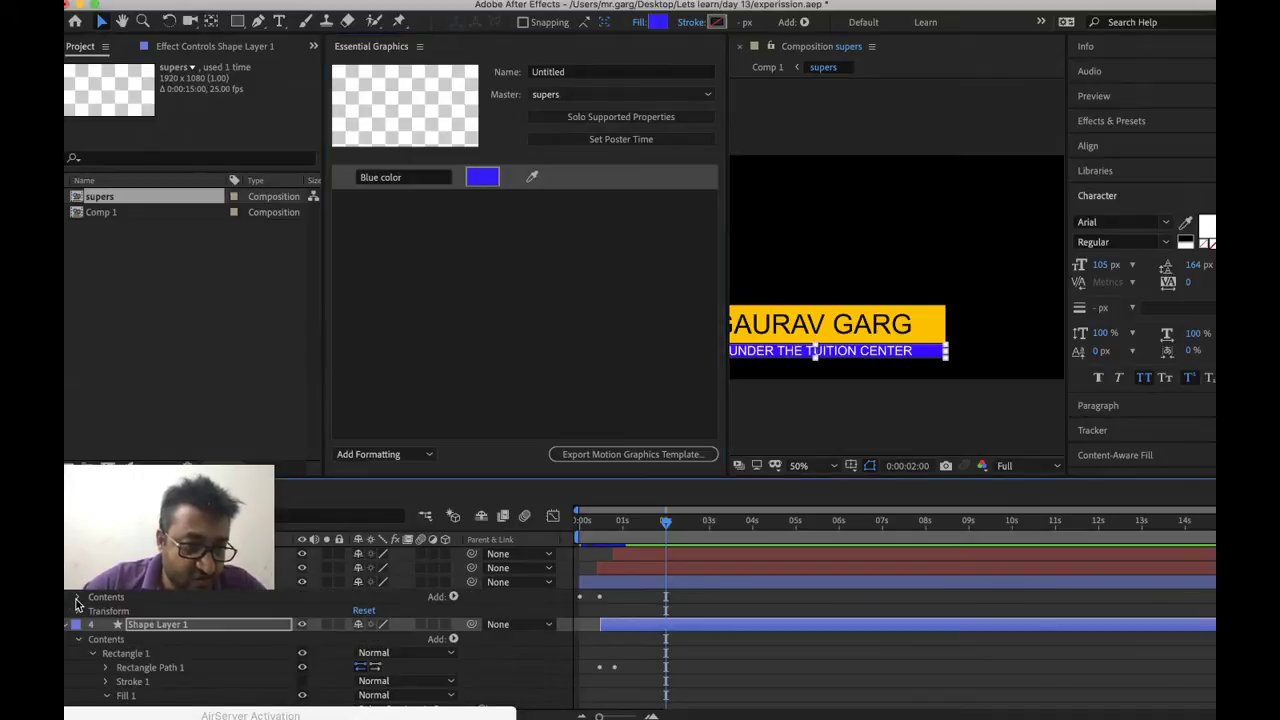
pyautogui.click(78, 597)
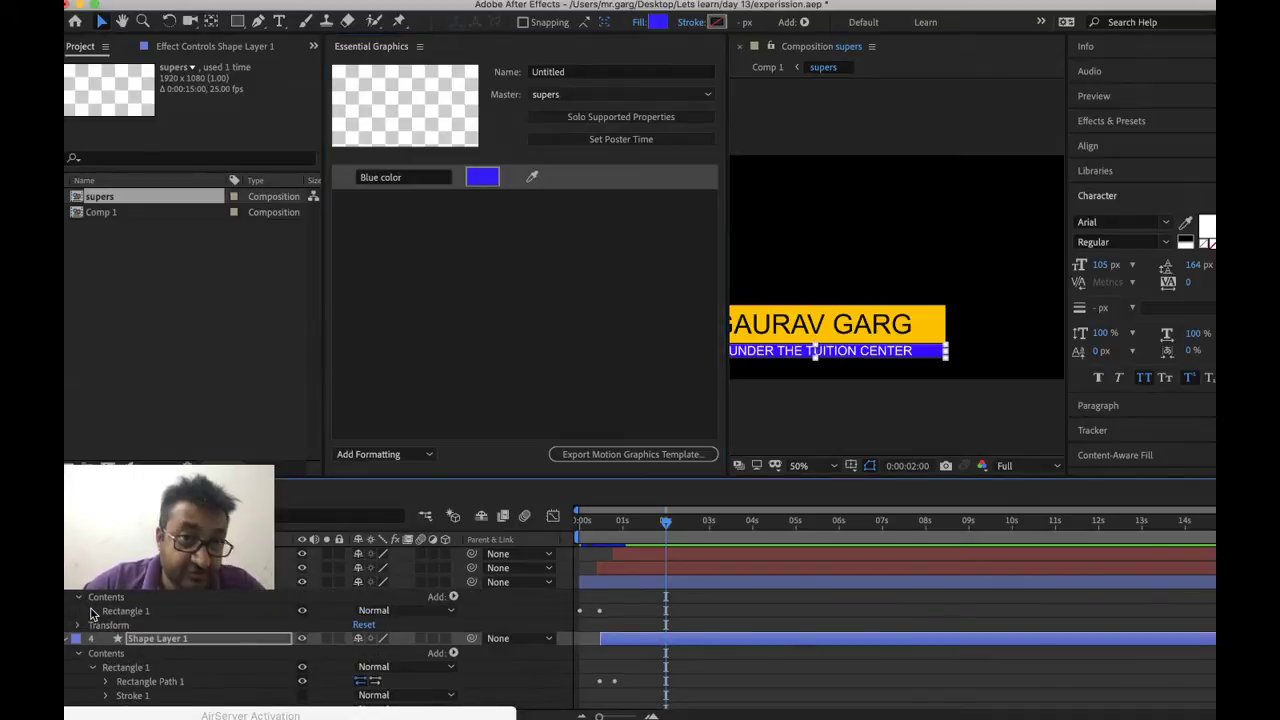
pyautogui.click(93, 611)
pyautogui.scroll(-2, 145, 628)
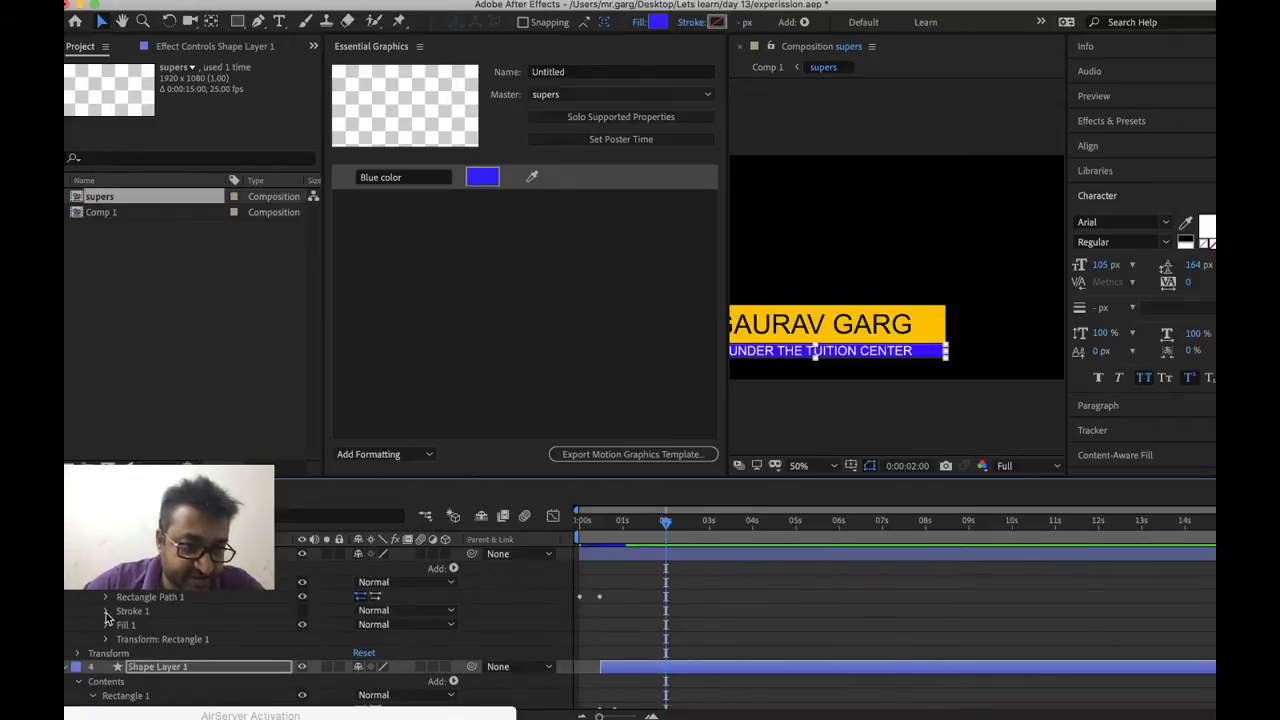
pyautogui.click(106, 625)
pyautogui.scroll(-3, 120, 630)
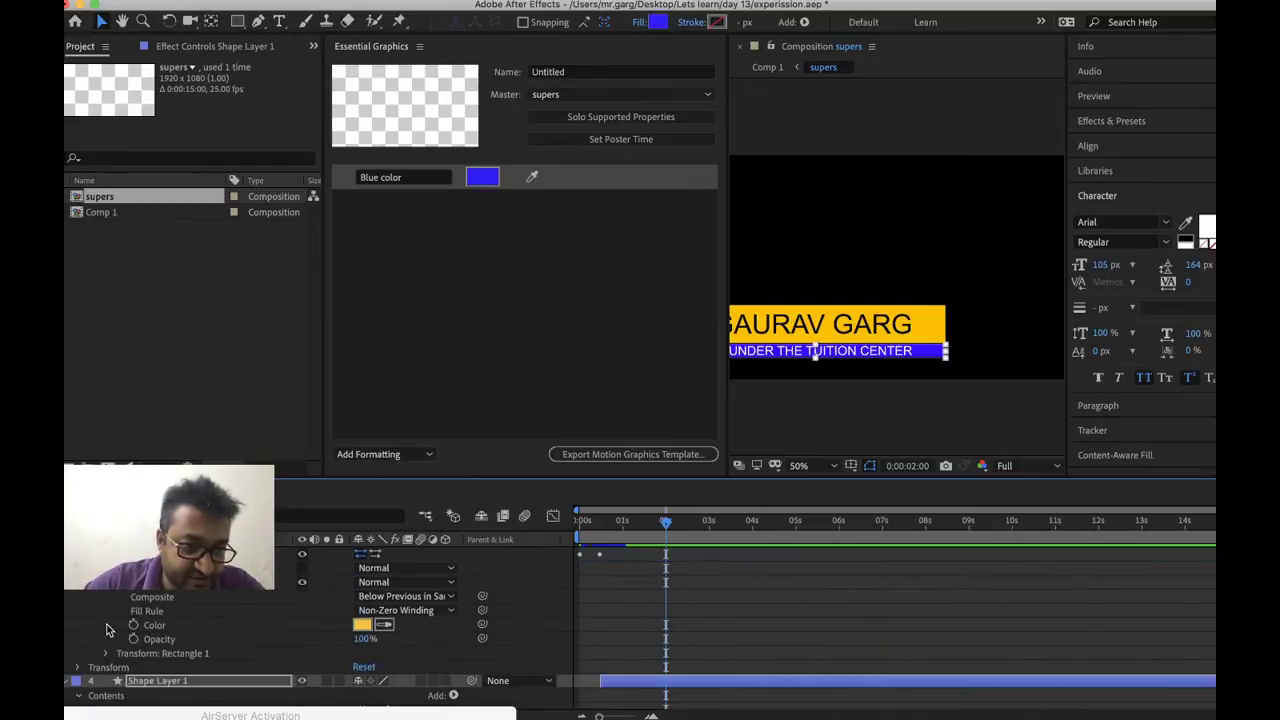
# Add the yellow fill's Color to Essential Graphics, named 'Yellow'
pyautogui.rightClick(152, 627)
pyautogui.click(255, 708)
pyautogui.click(388, 205)
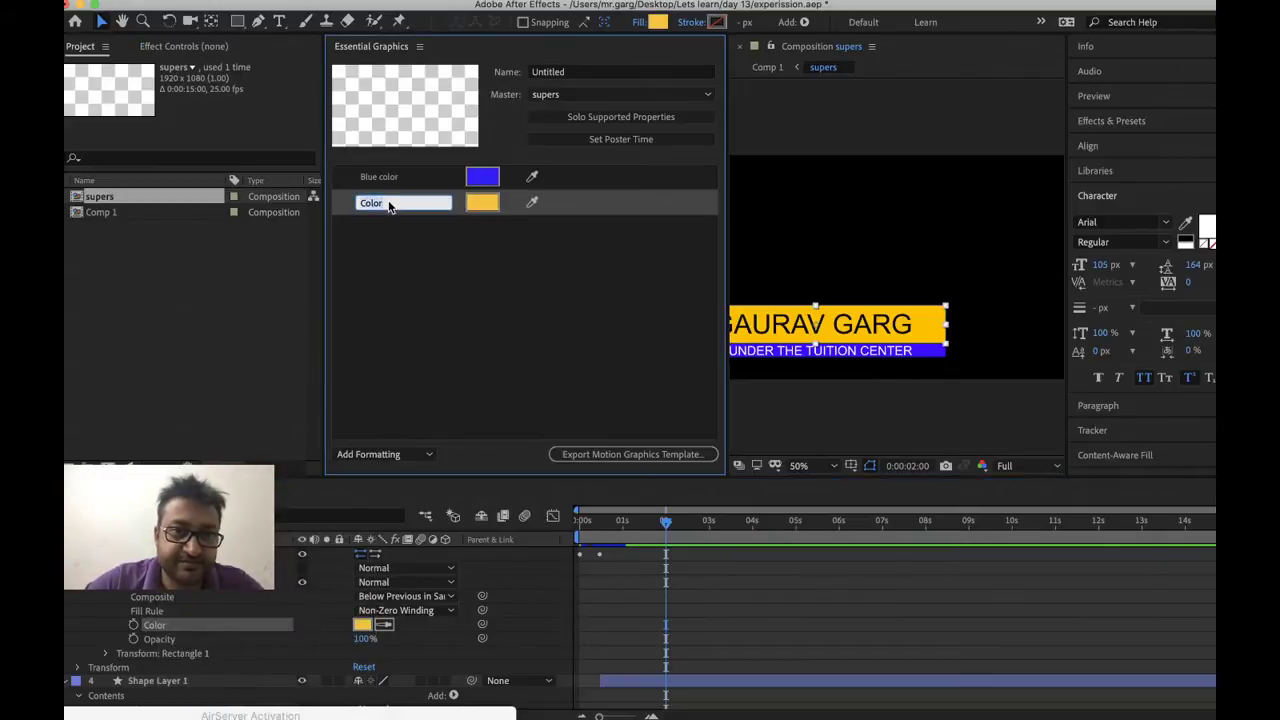
pyautogui.write('Yellow')
pyautogui.press('Return')
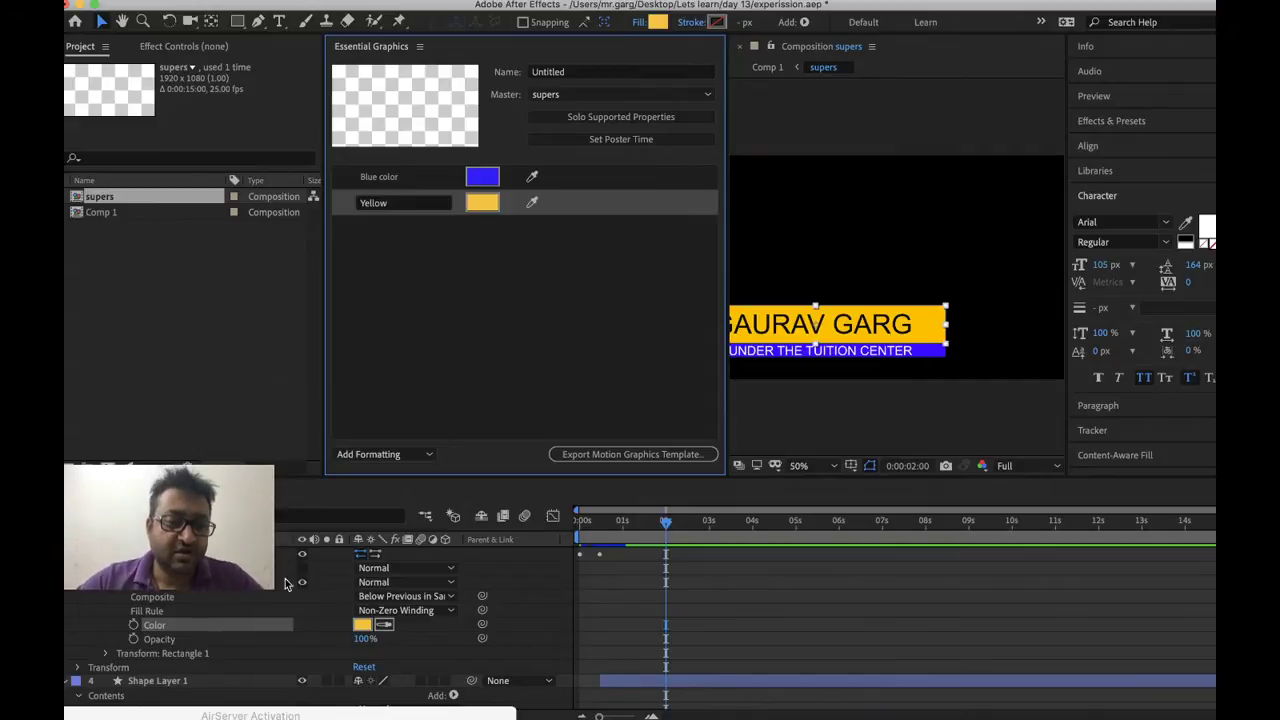
pyautogui.click(586, 597)
pyautogui.scroll(3, 585, 598)
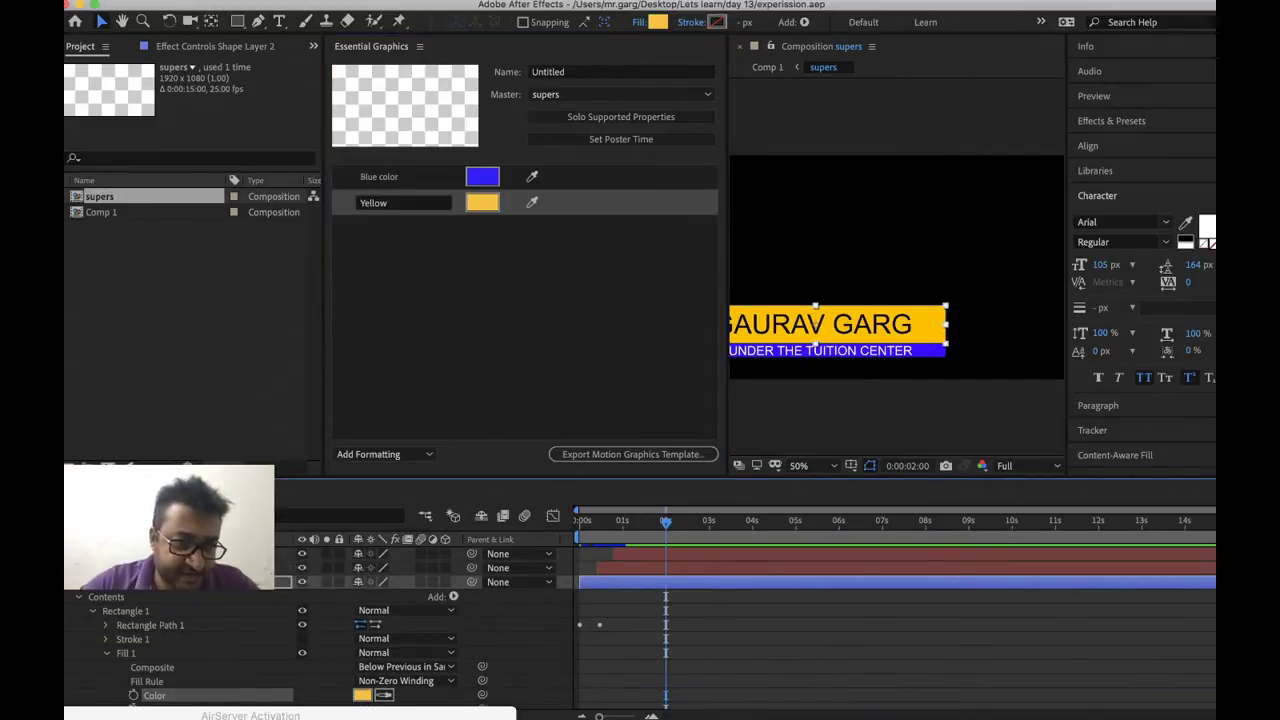
# Add the name text's Source Text to Essential Graphics and rename it 'top name'
pyautogui.scroll(1, 585, 598)
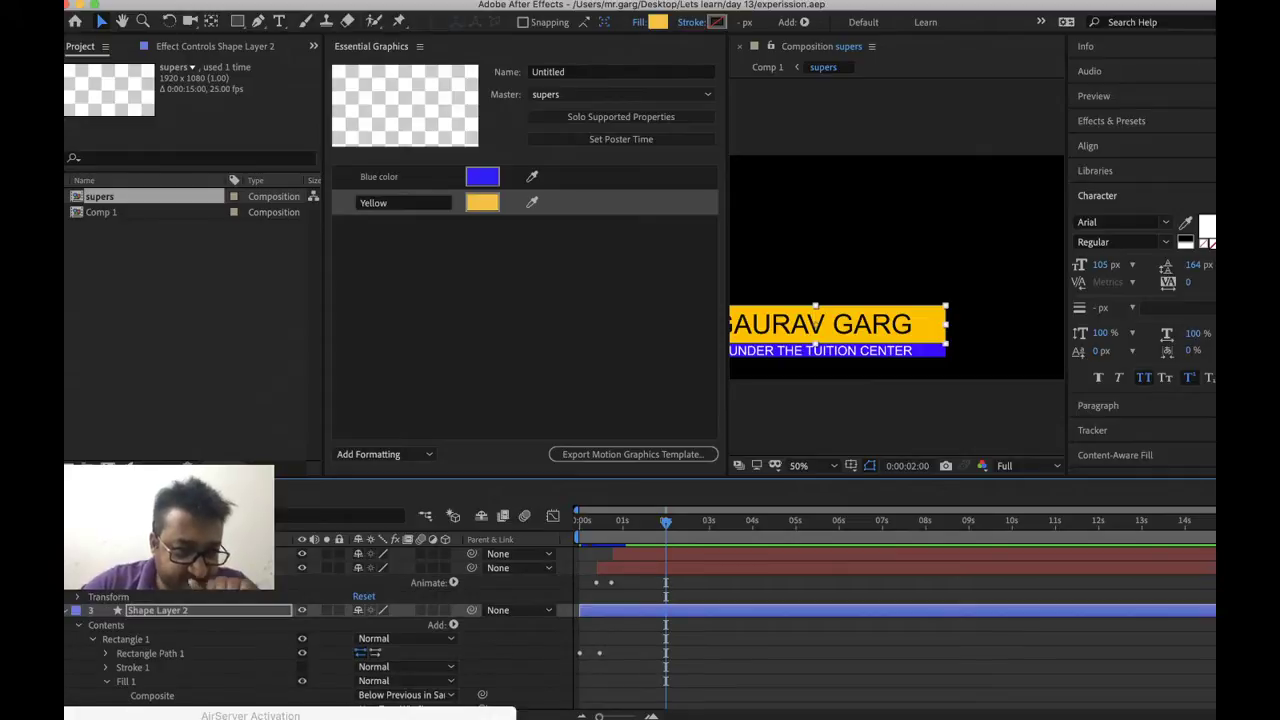
pyautogui.scroll(2, 100, 598)
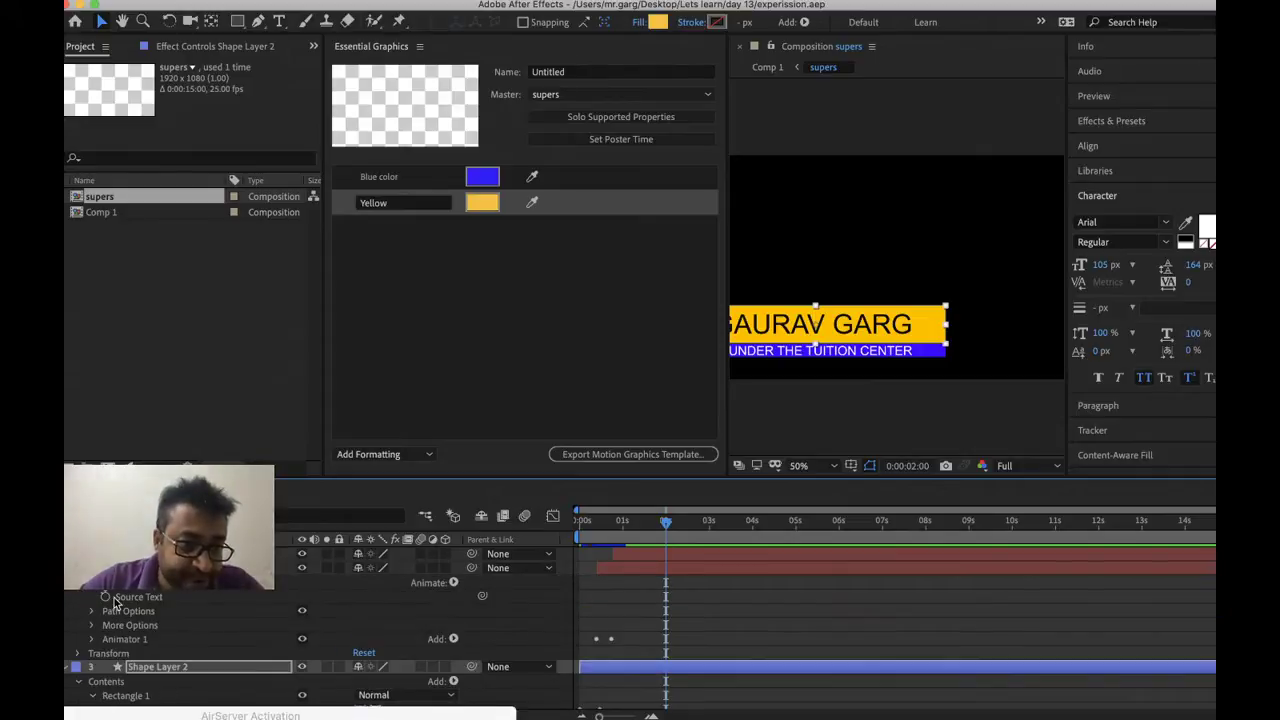
pyautogui.rightClick(102, 594)
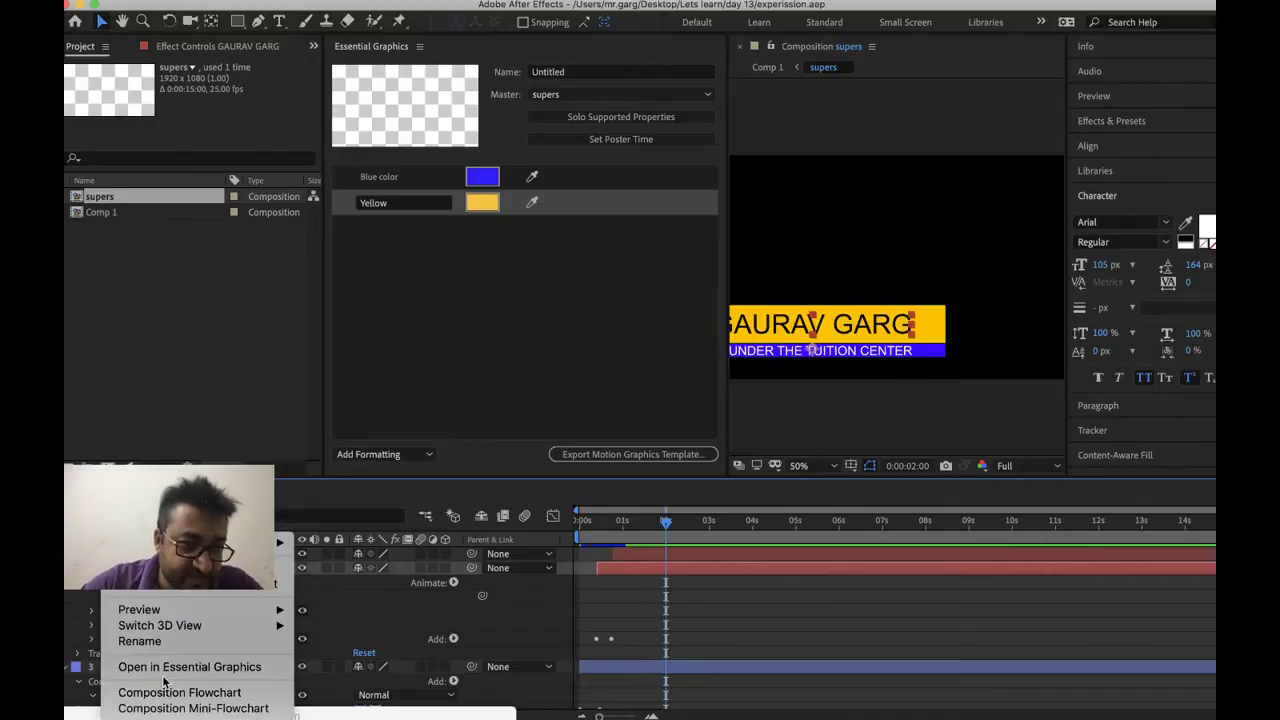
pyautogui.click(307, 596)
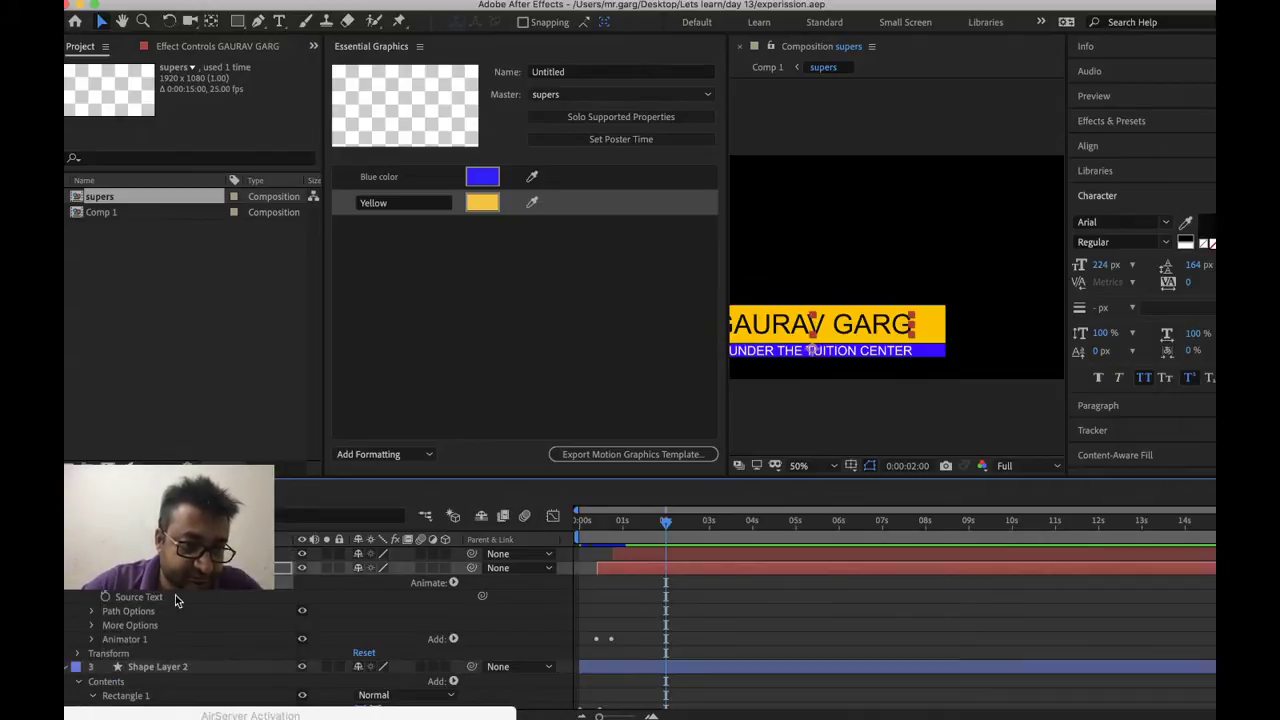
pyautogui.rightClick(145, 603)
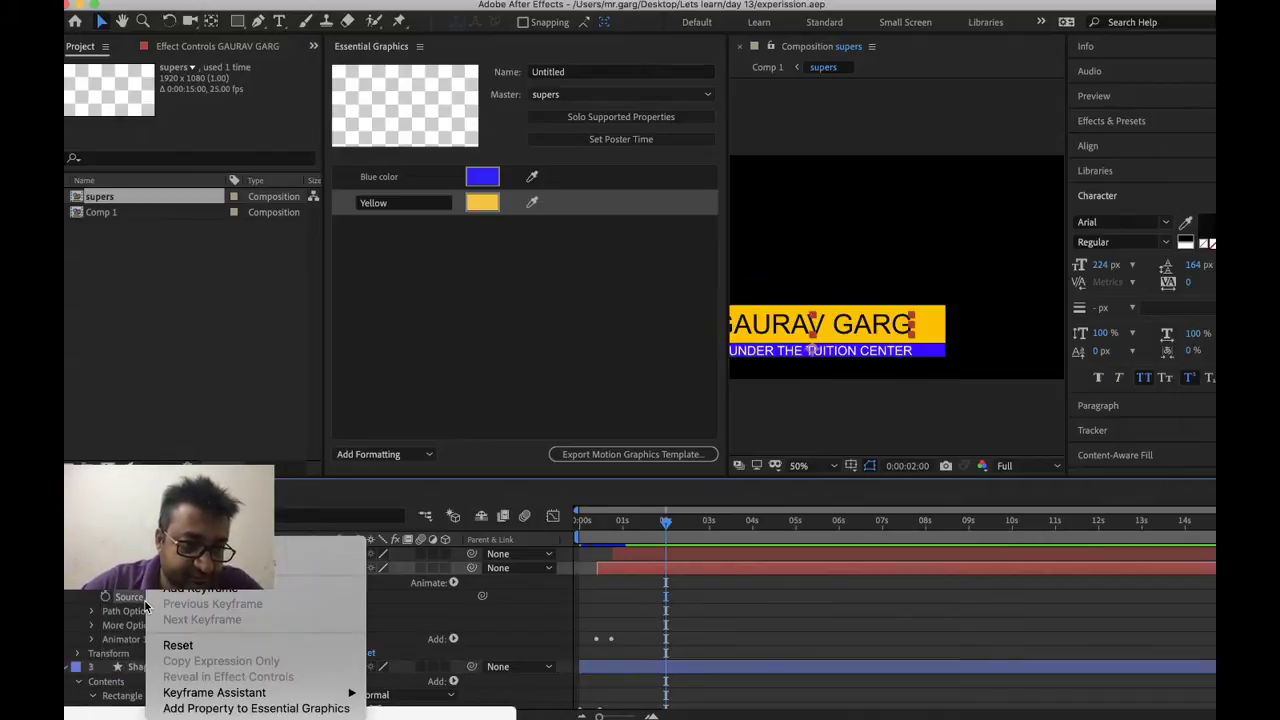
pyautogui.click(205, 704)
pyautogui.click(407, 240)
pyautogui.click(423, 232)
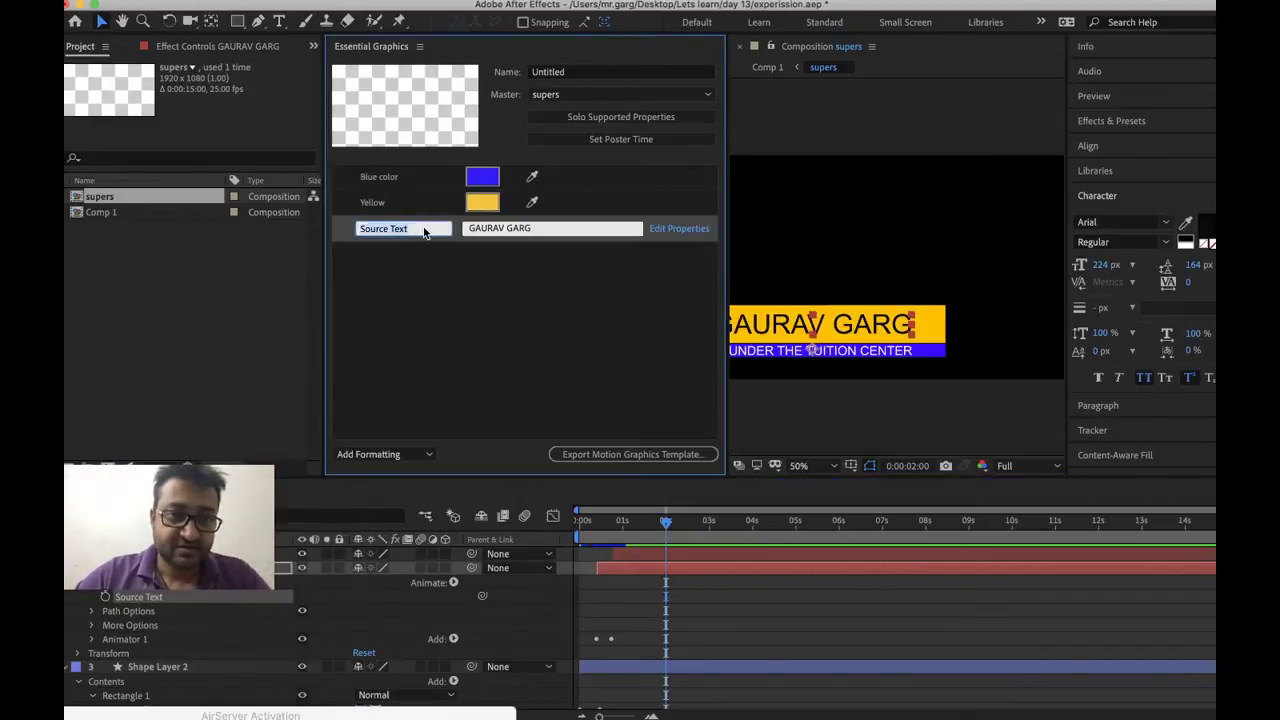
pyautogui.write('top')
pyautogui.press('Return')
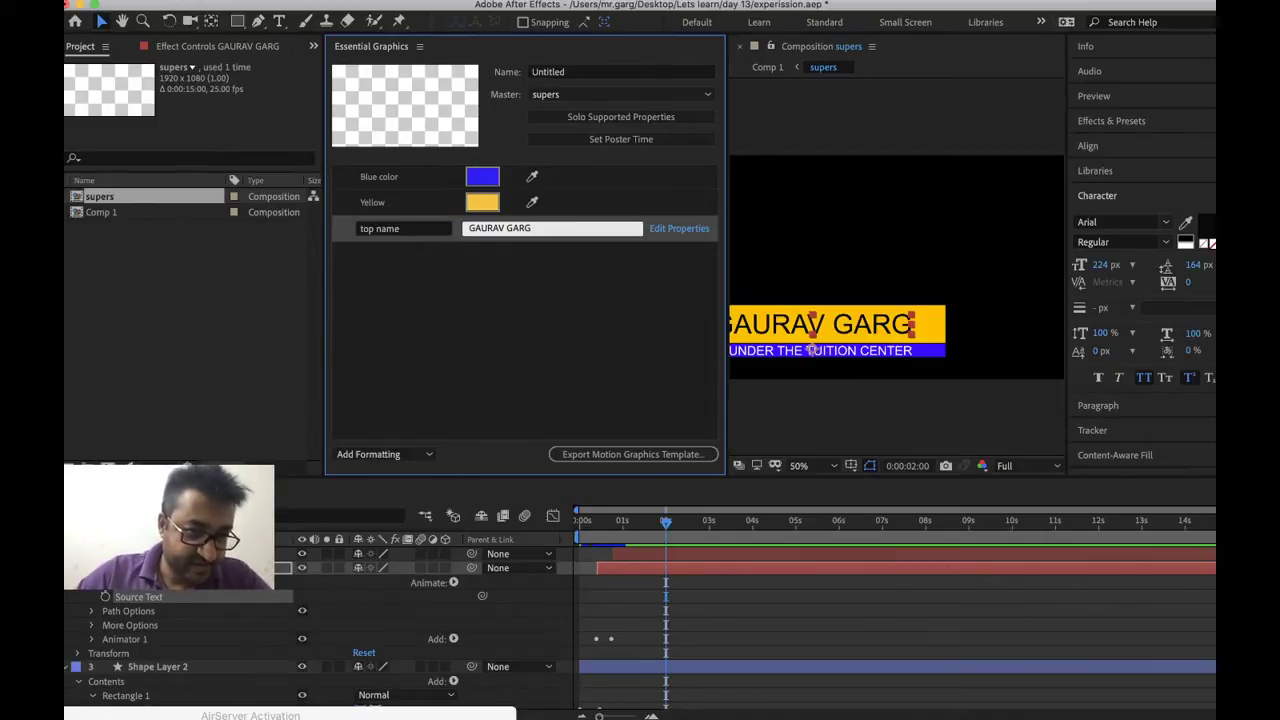
# Add the designation text's Source Text to Essential Graphics, named 'designation'
pyautogui.click(68, 553)
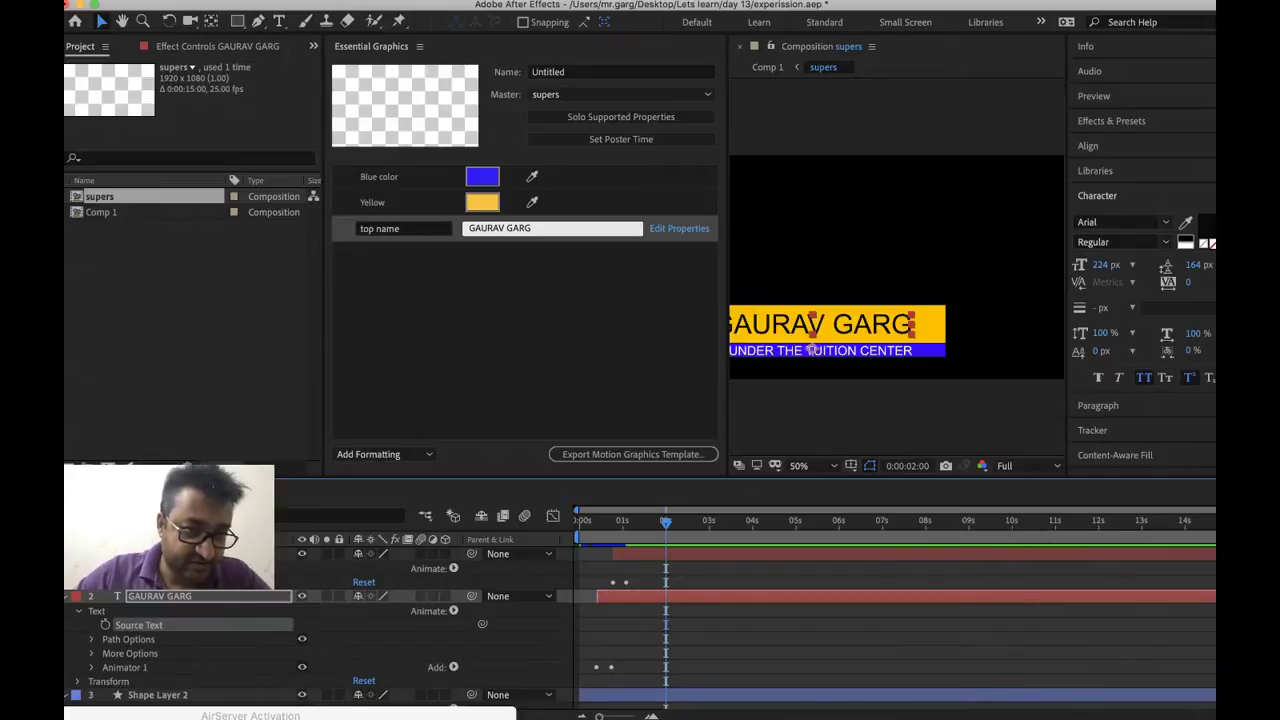
pyautogui.click(78, 568)
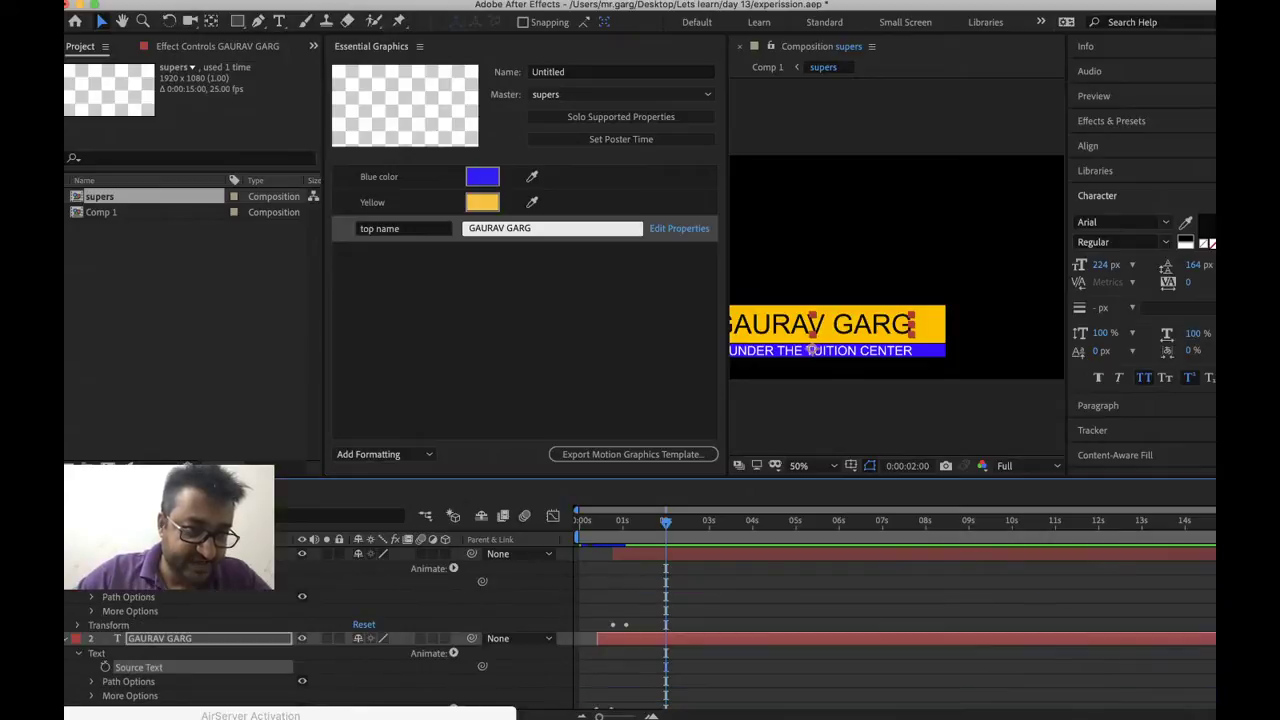
pyautogui.rightClick(140, 582)
pyautogui.click(199, 708)
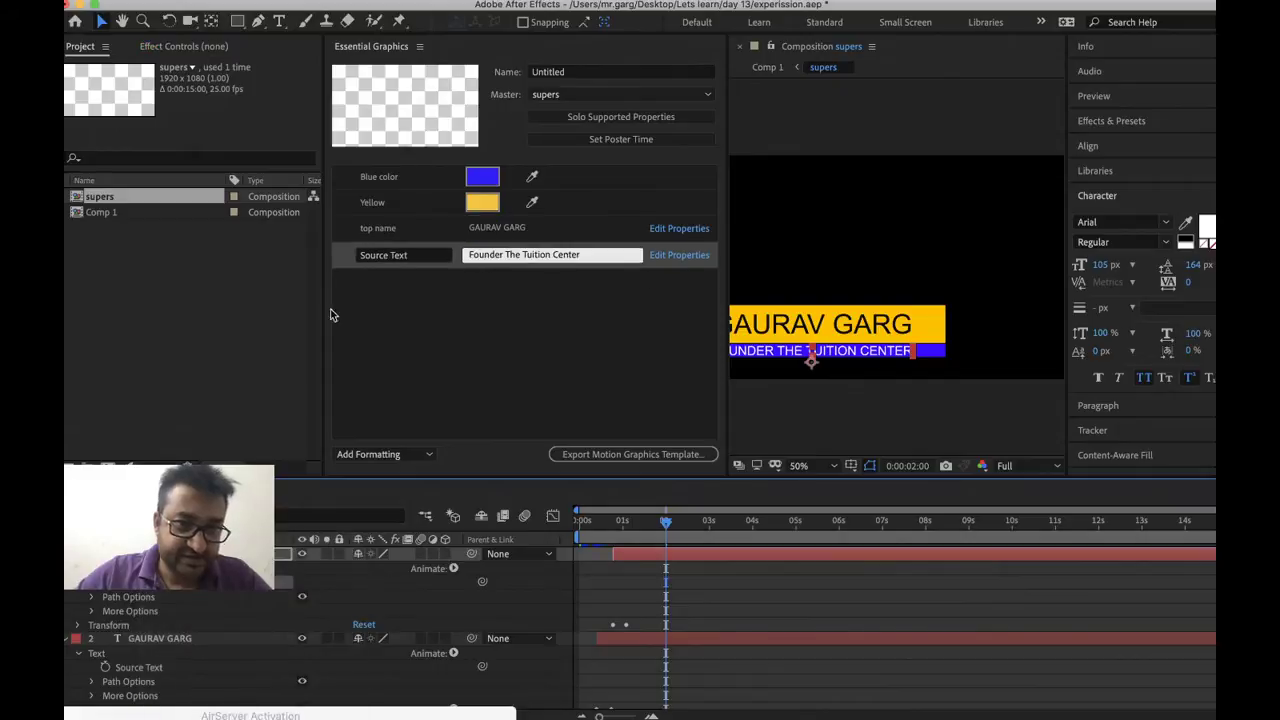
pyautogui.click(397, 258)
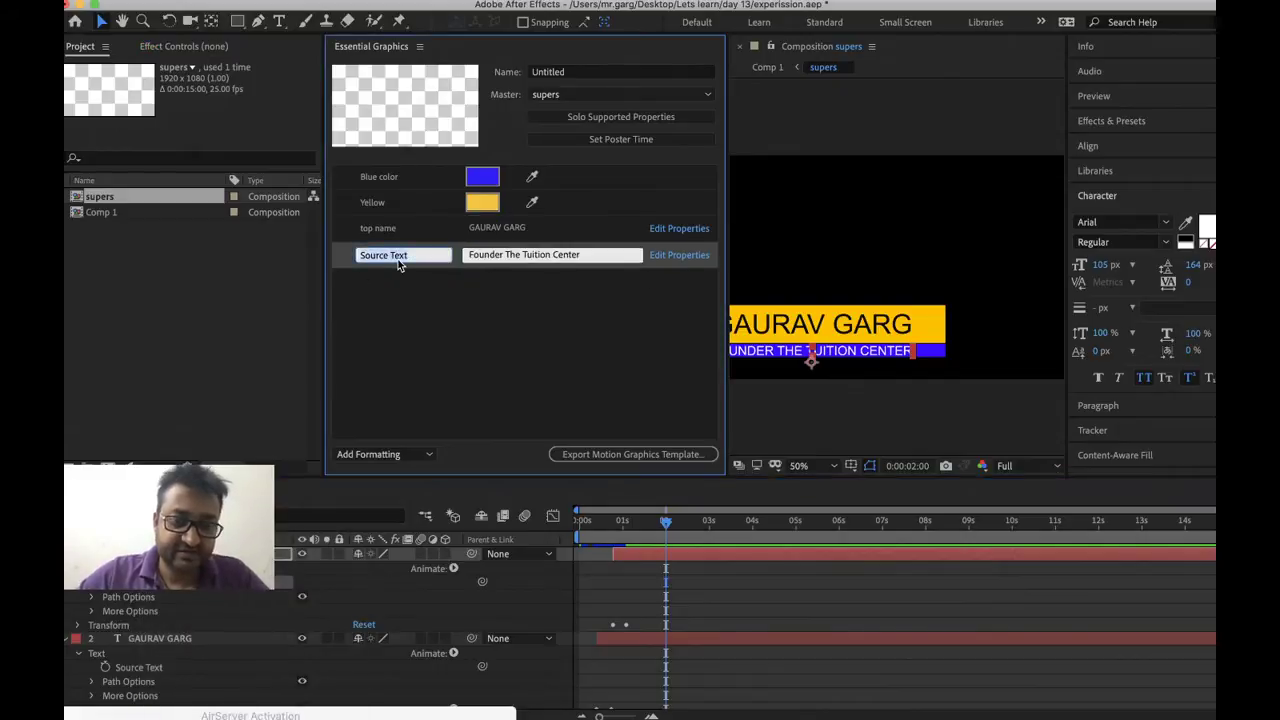
pyautogui.write('designation')
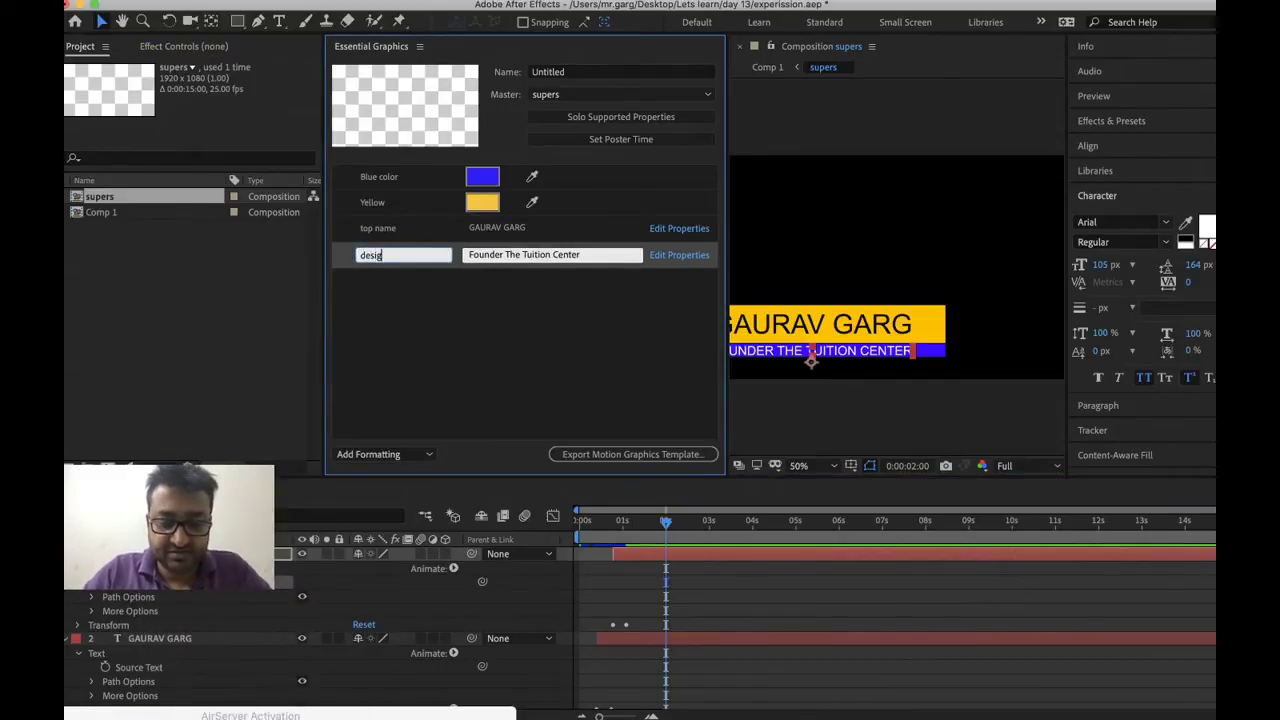
pyautogui.press('Return')
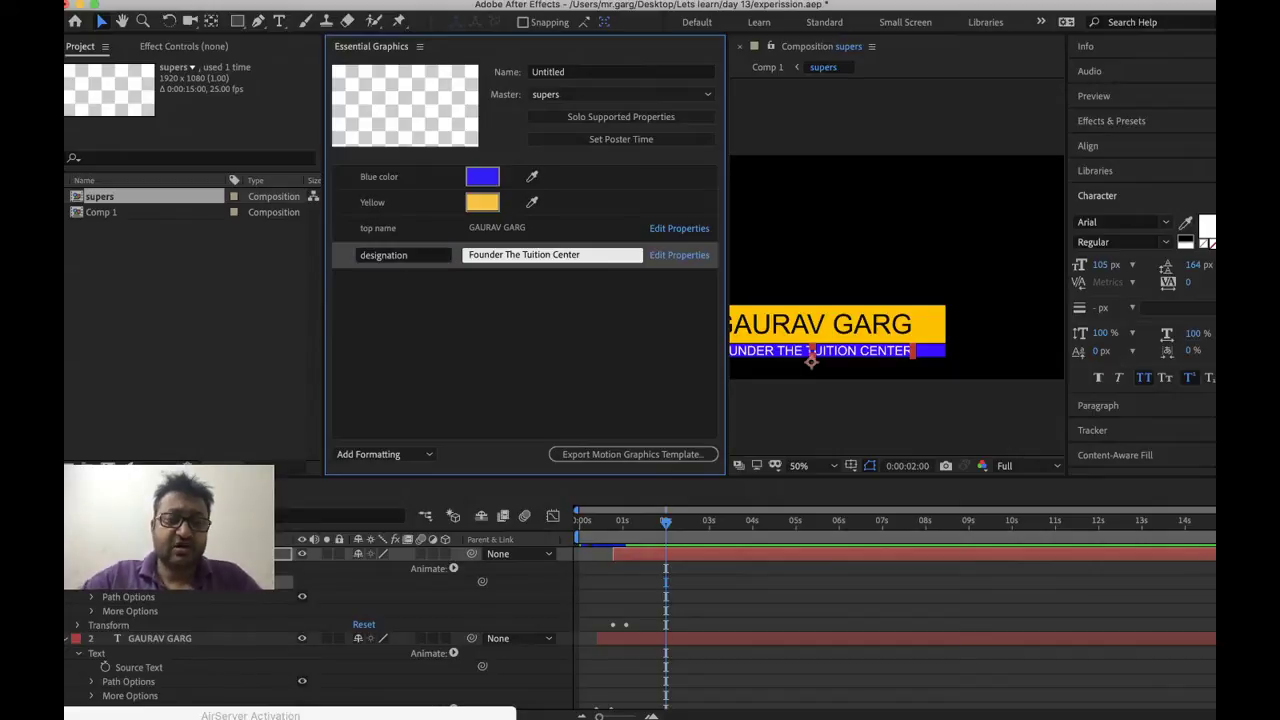
pyautogui.click(400, 392)
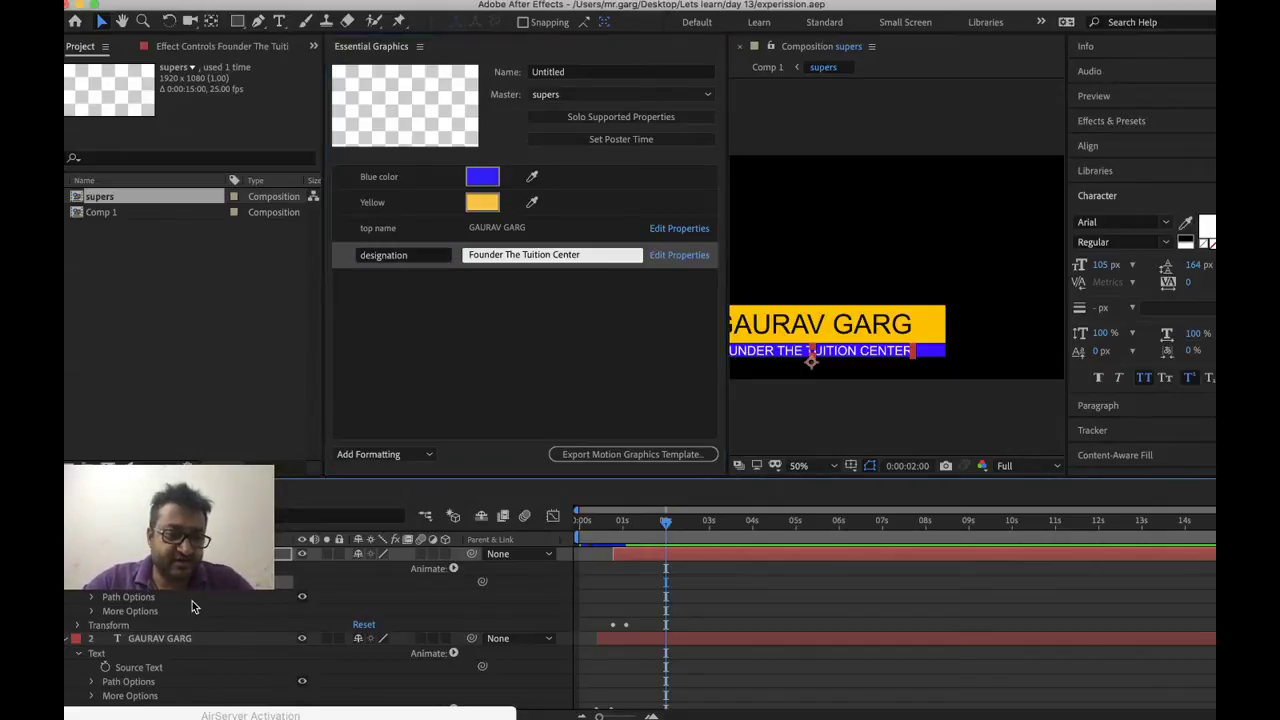
pyautogui.click(160, 638)
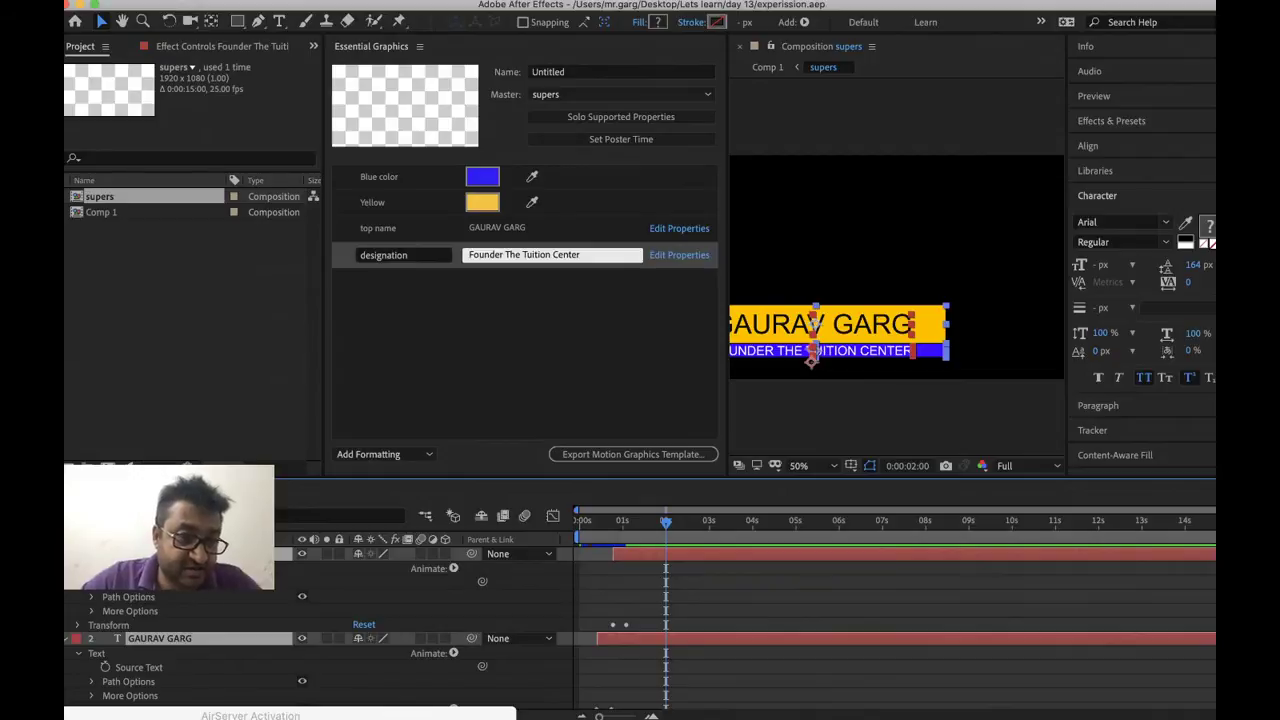
# Return to Comp 1, narrow the Essential Graphics panel, and expand supers' Essential Properties
pyautogui.click(157, 596)
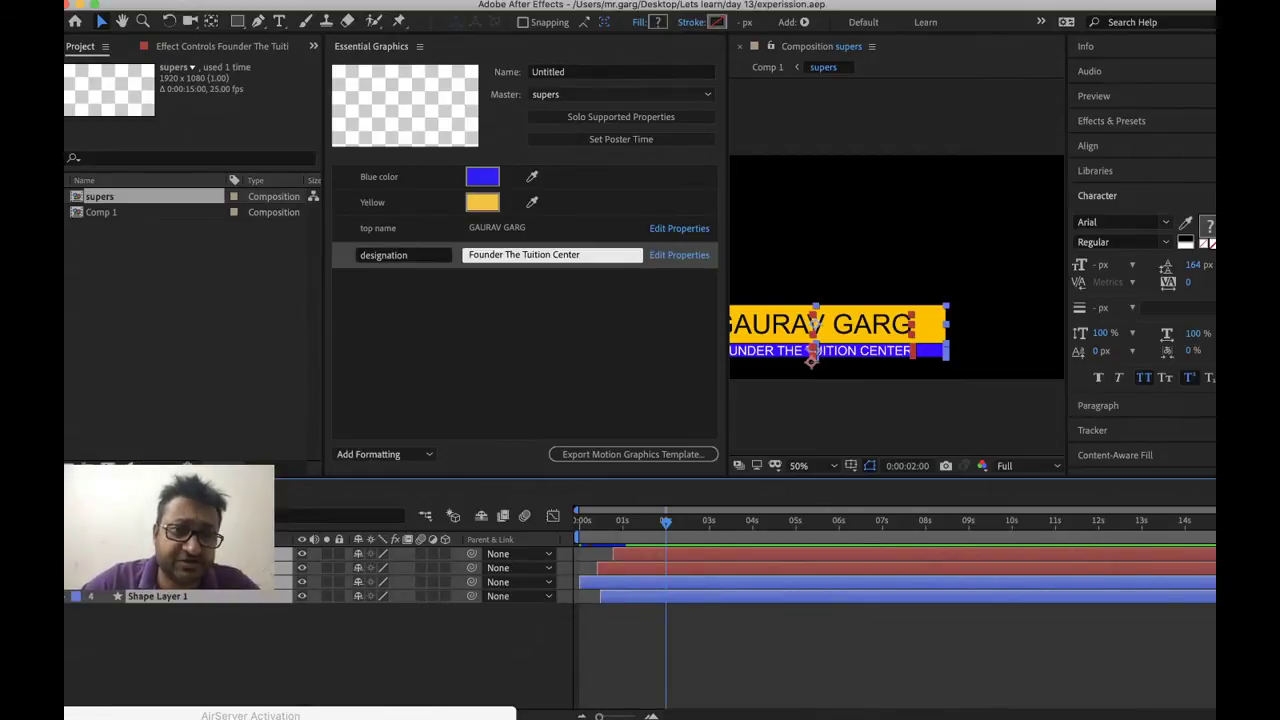
pyautogui.press('super+w')
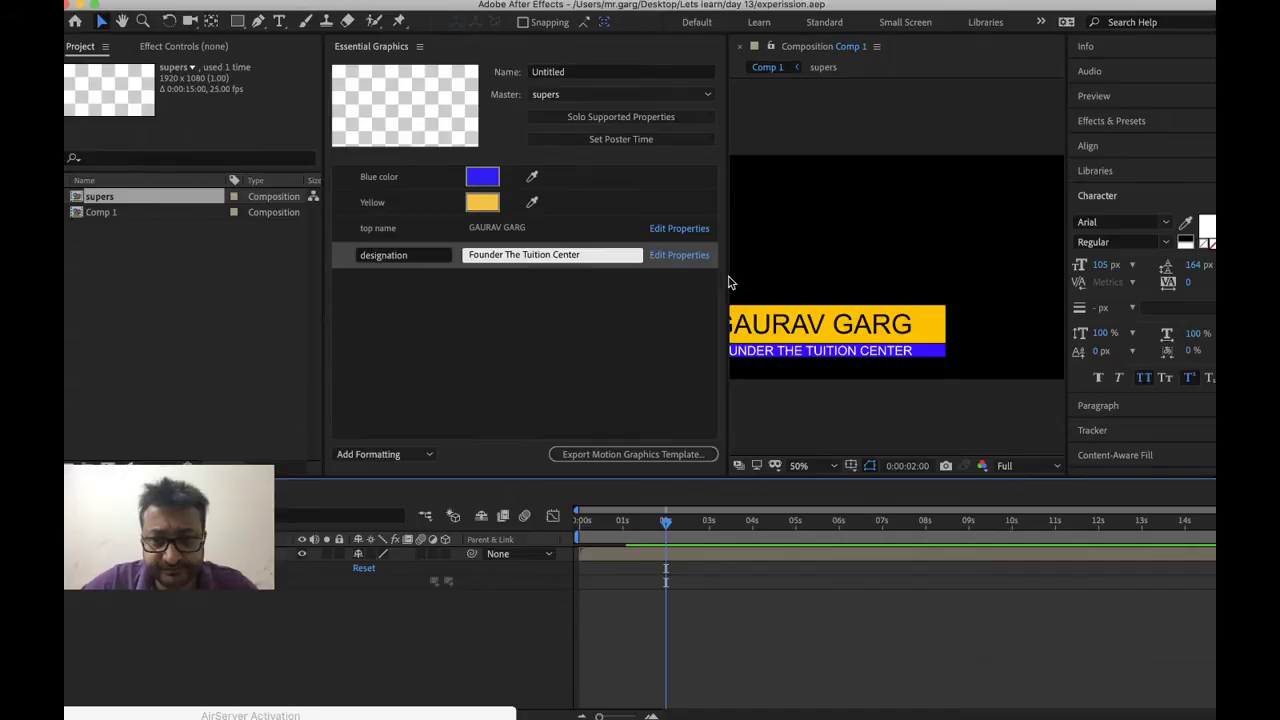
pyautogui.click(600, 289)
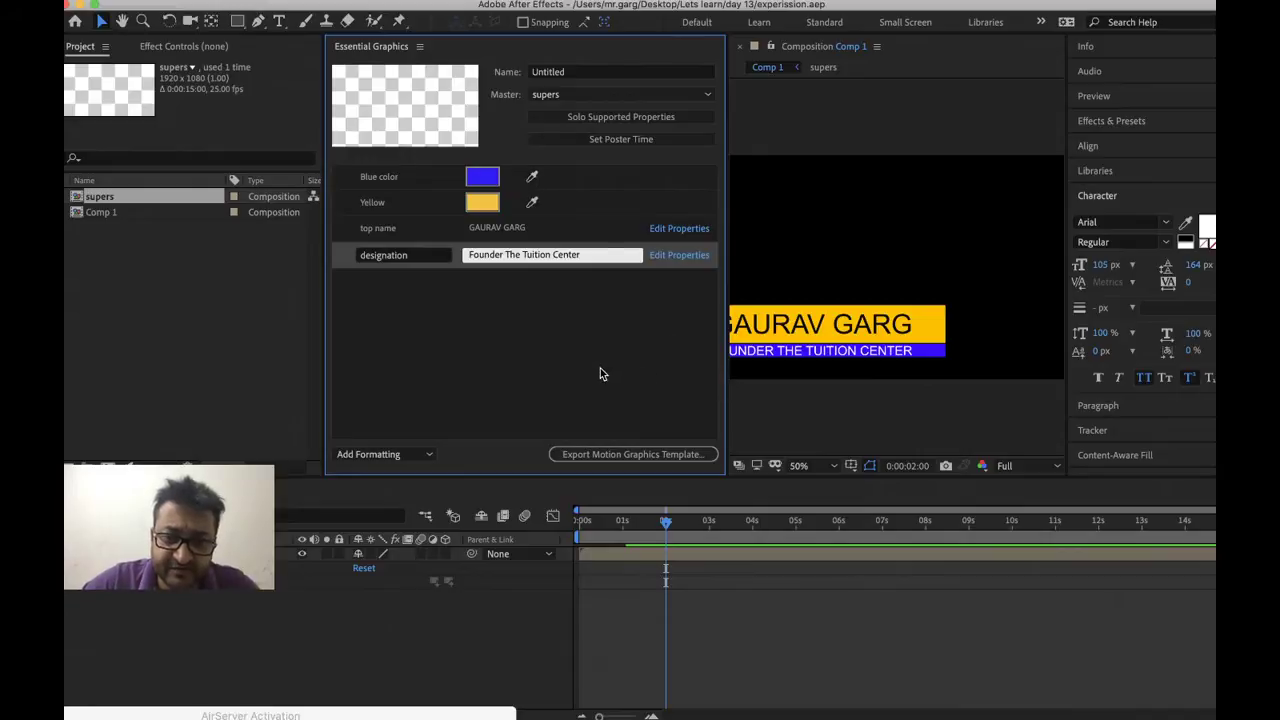
pyautogui.click(655, 696)
pyautogui.click(795, 431)
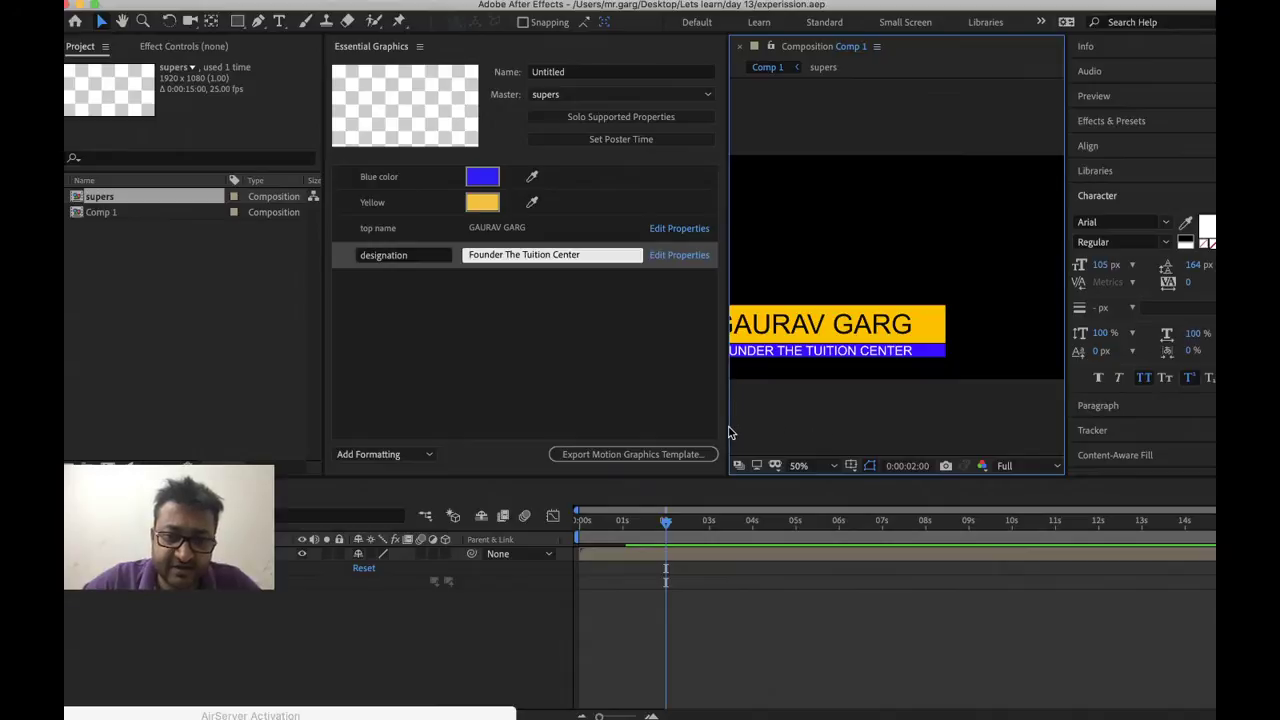
pyautogui.click(526, 426)
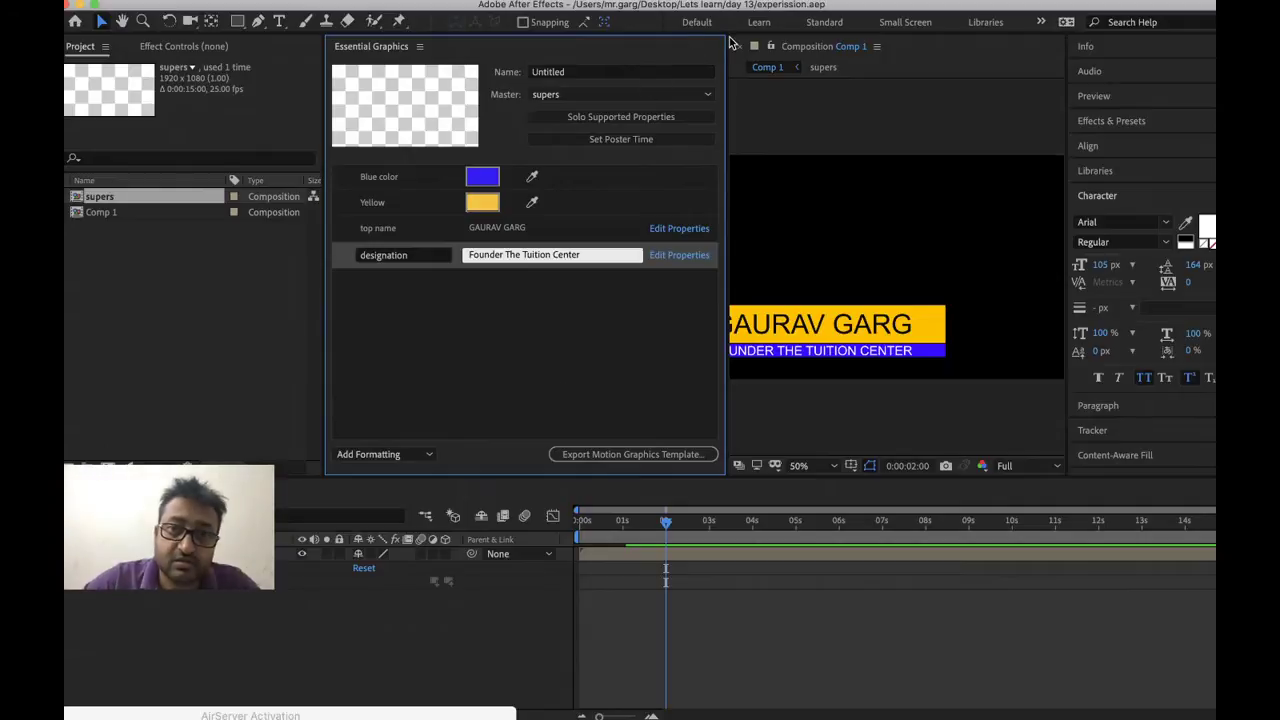
pyautogui.moveTo(727, 40); pyautogui.dragTo(598, 40)
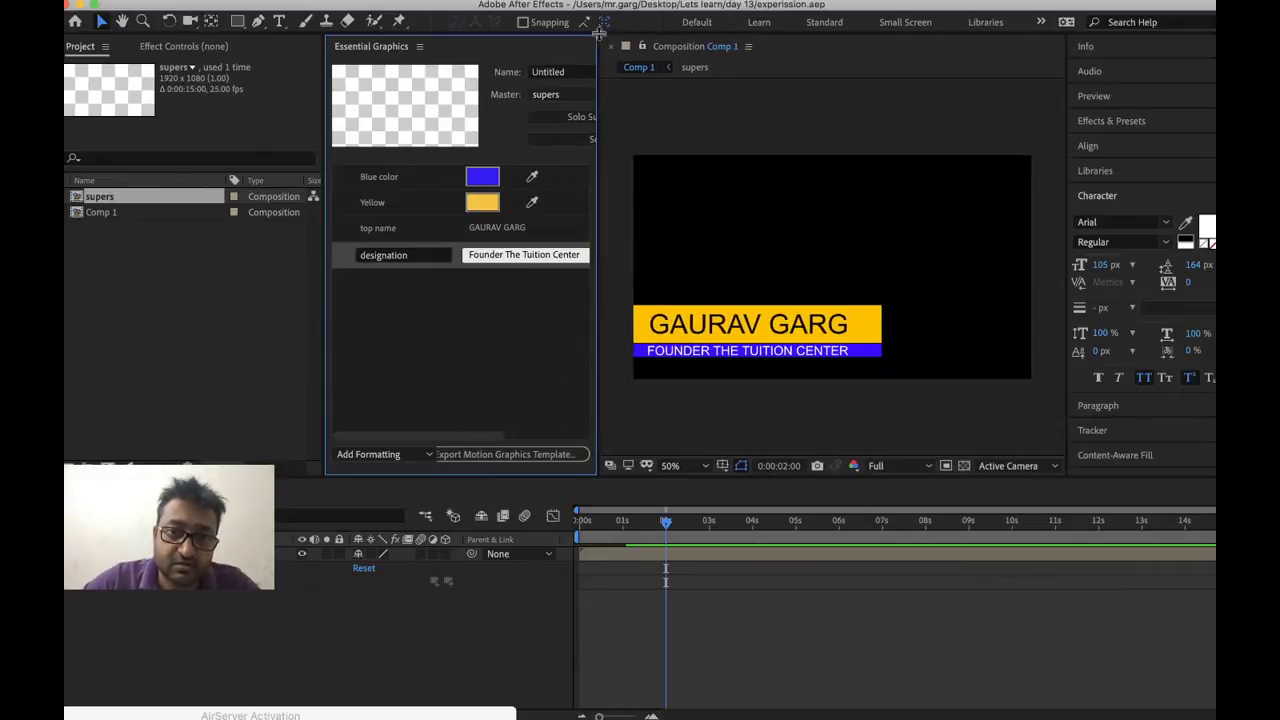
pyautogui.click(109, 627)
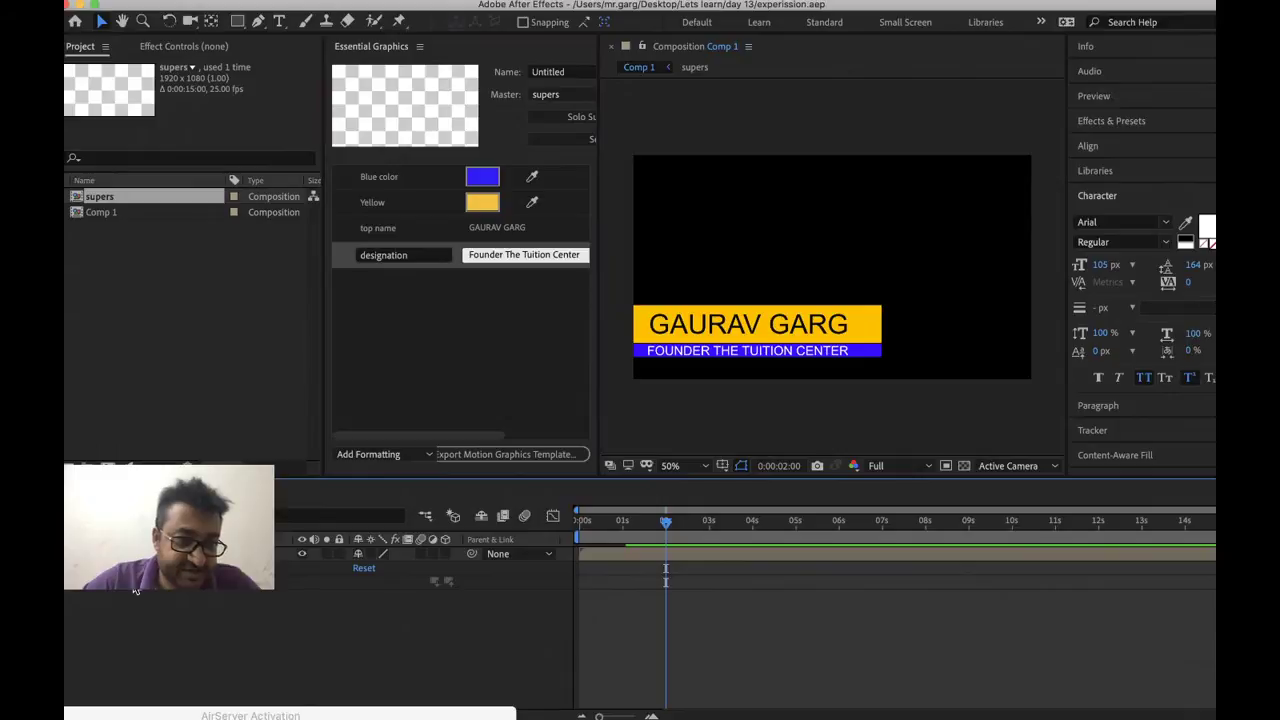
pyautogui.click(78, 588)
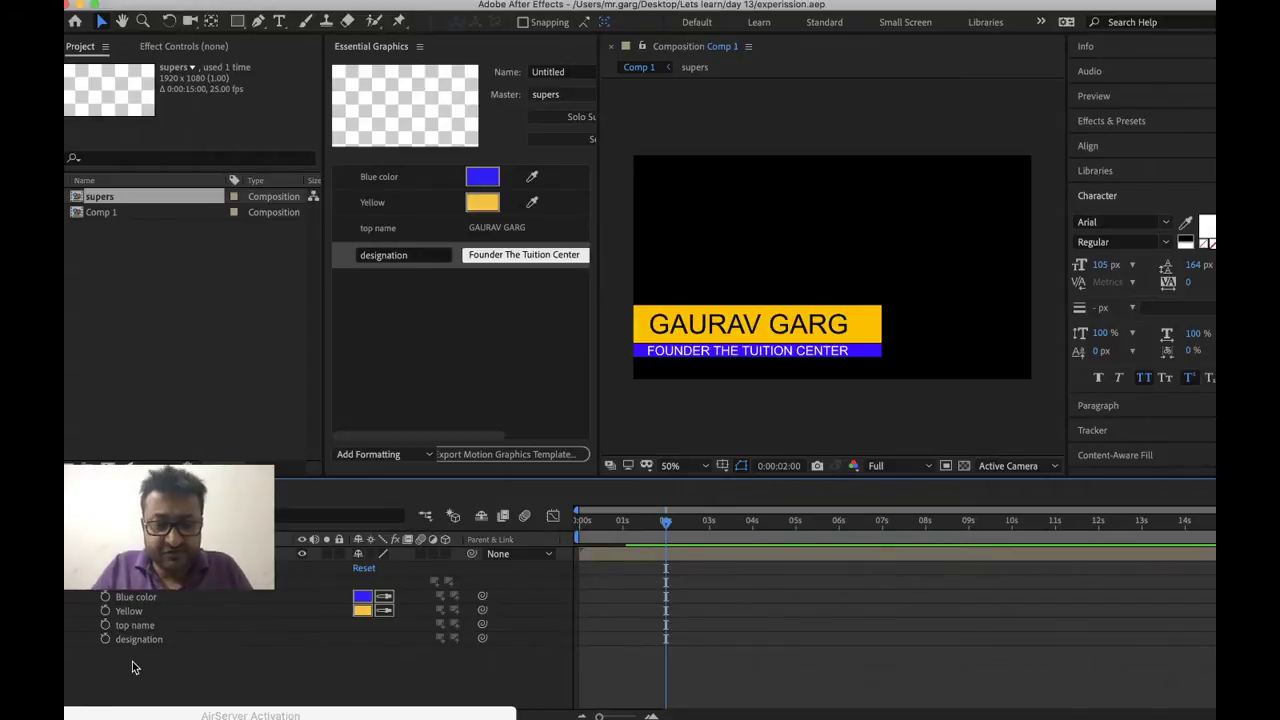
# Preview the lower-third animation from the start of Comp 1
pyautogui.press('Home')
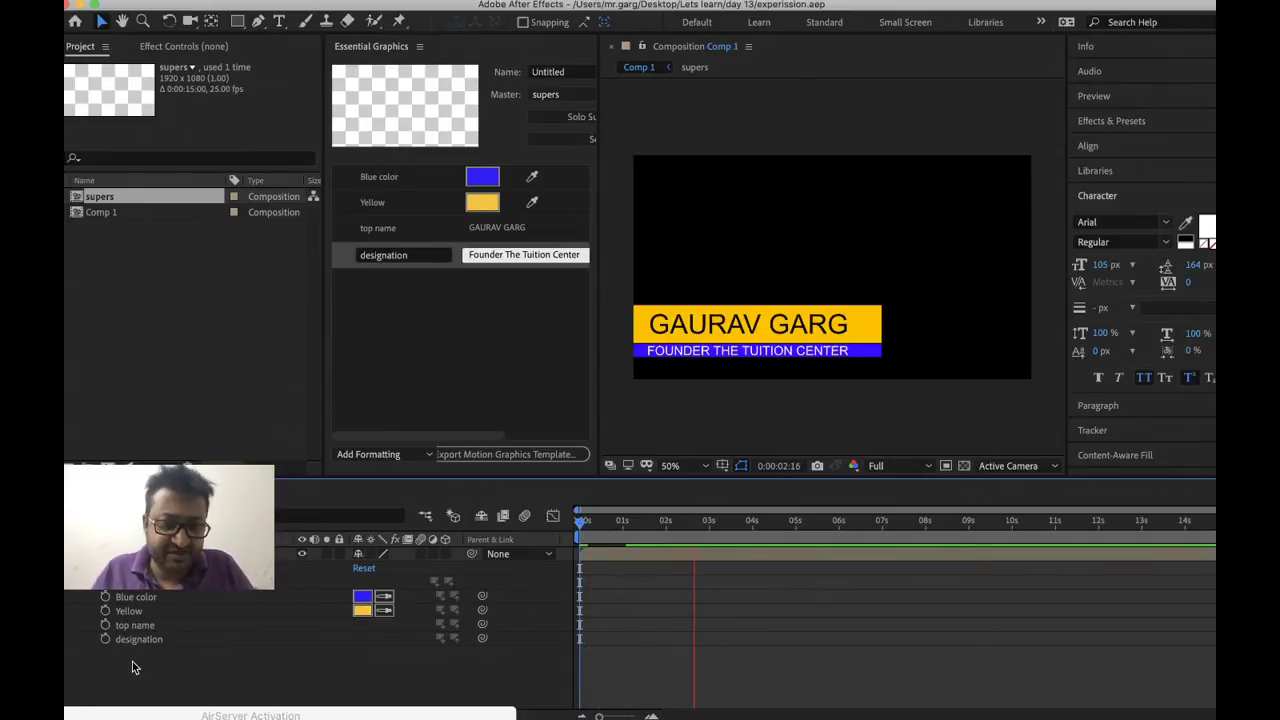
pyautogui.press('space')
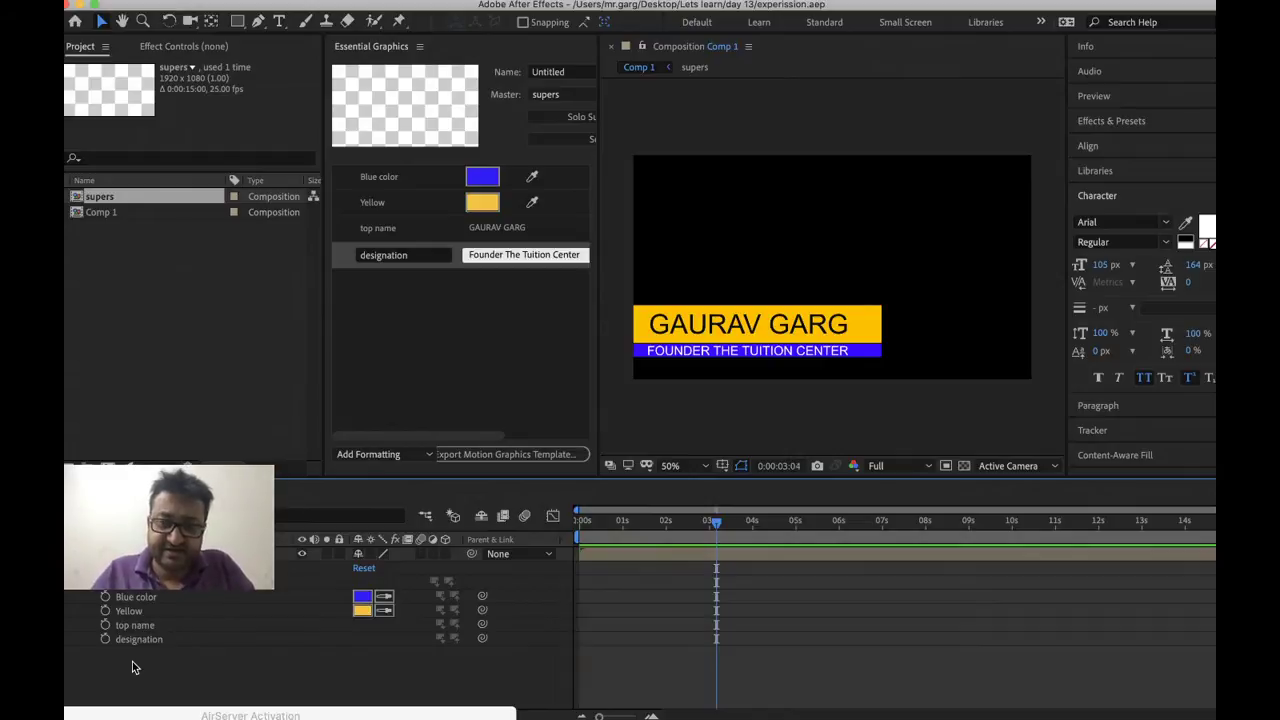
pyautogui.press('space')
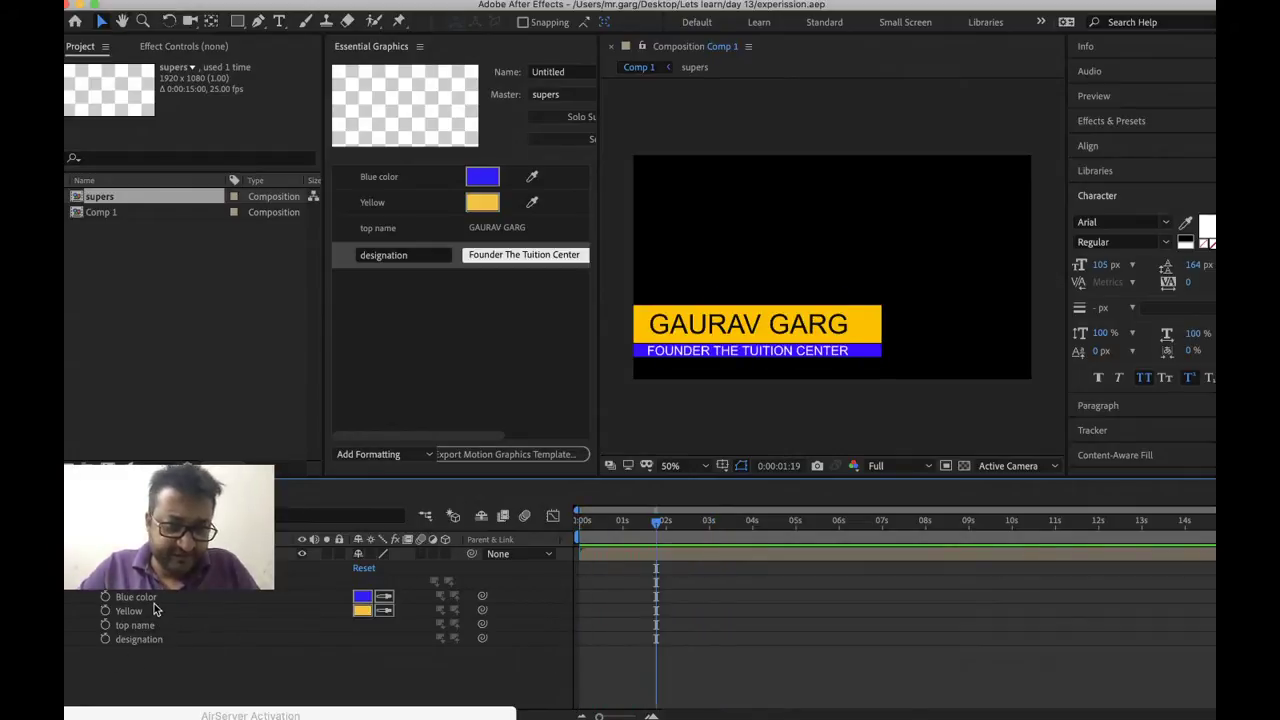
# Change the Blue color master property to yellow
pyautogui.click(366, 600)
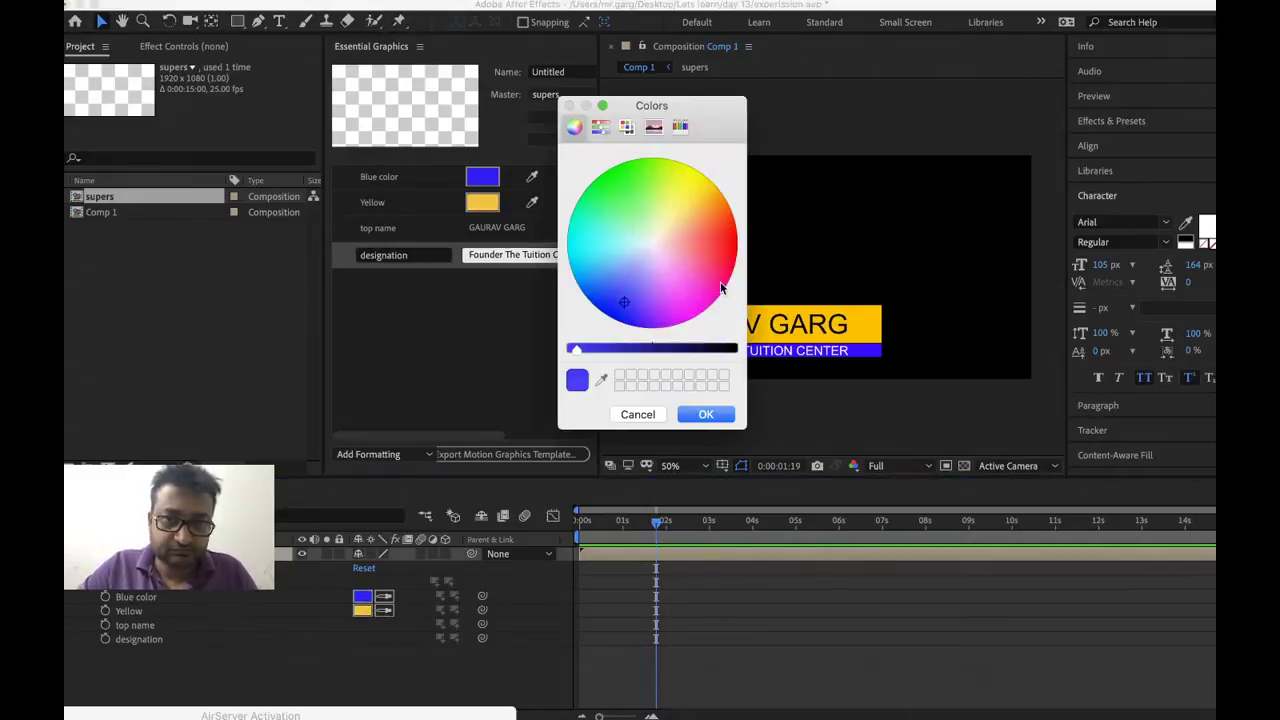
pyautogui.click(693, 206)
pyautogui.click(708, 416)
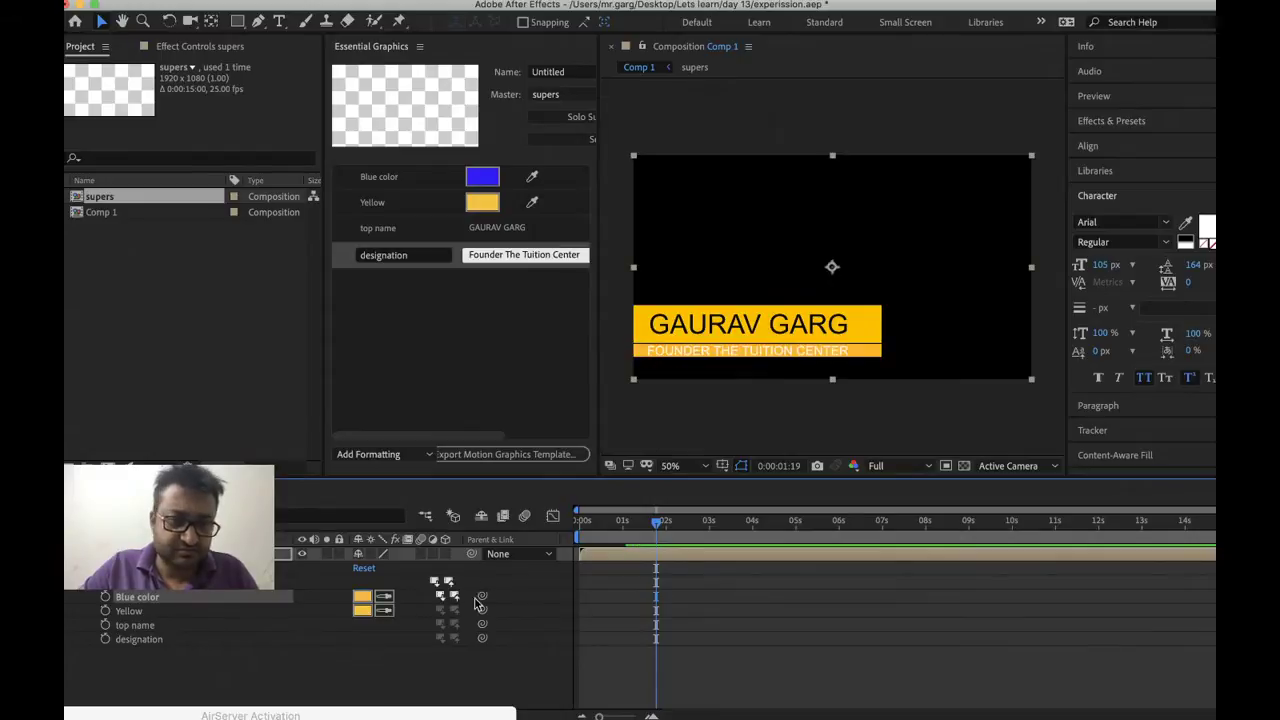
# Open the designation master property's value for editing
pyautogui.rightClick(133, 633)
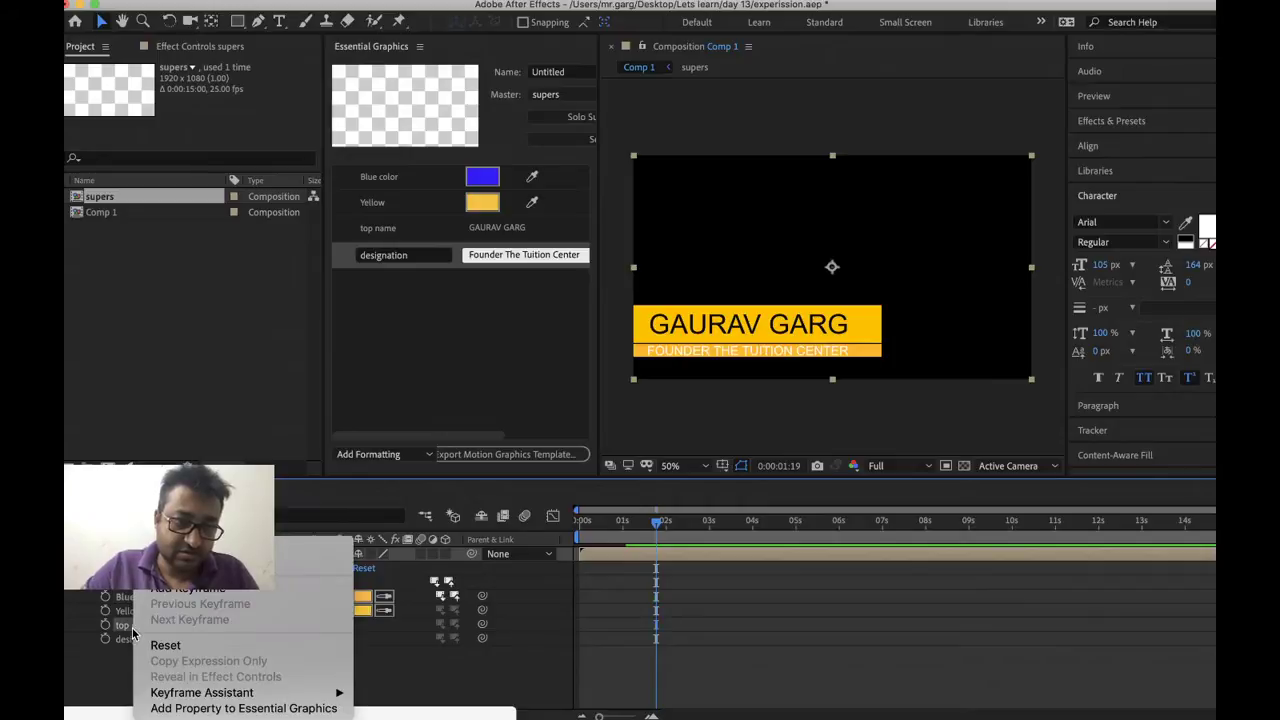
pyautogui.click(117, 628)
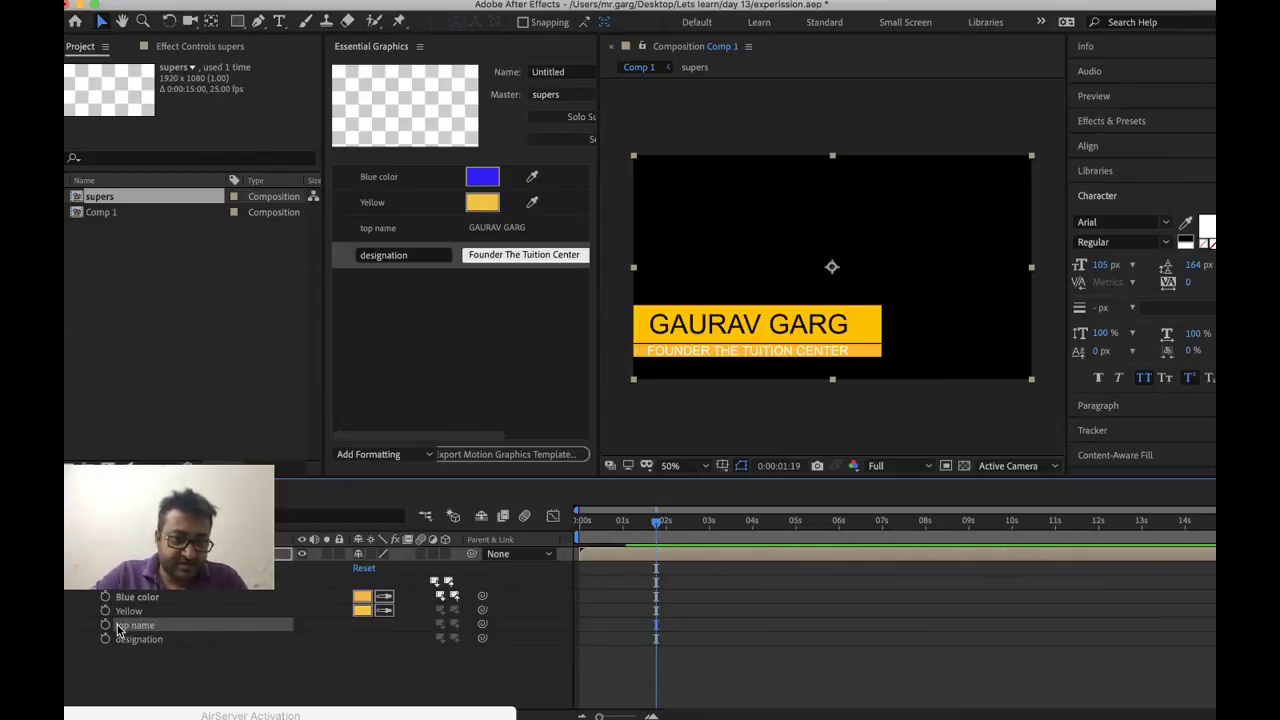
pyautogui.rightClick(137, 641)
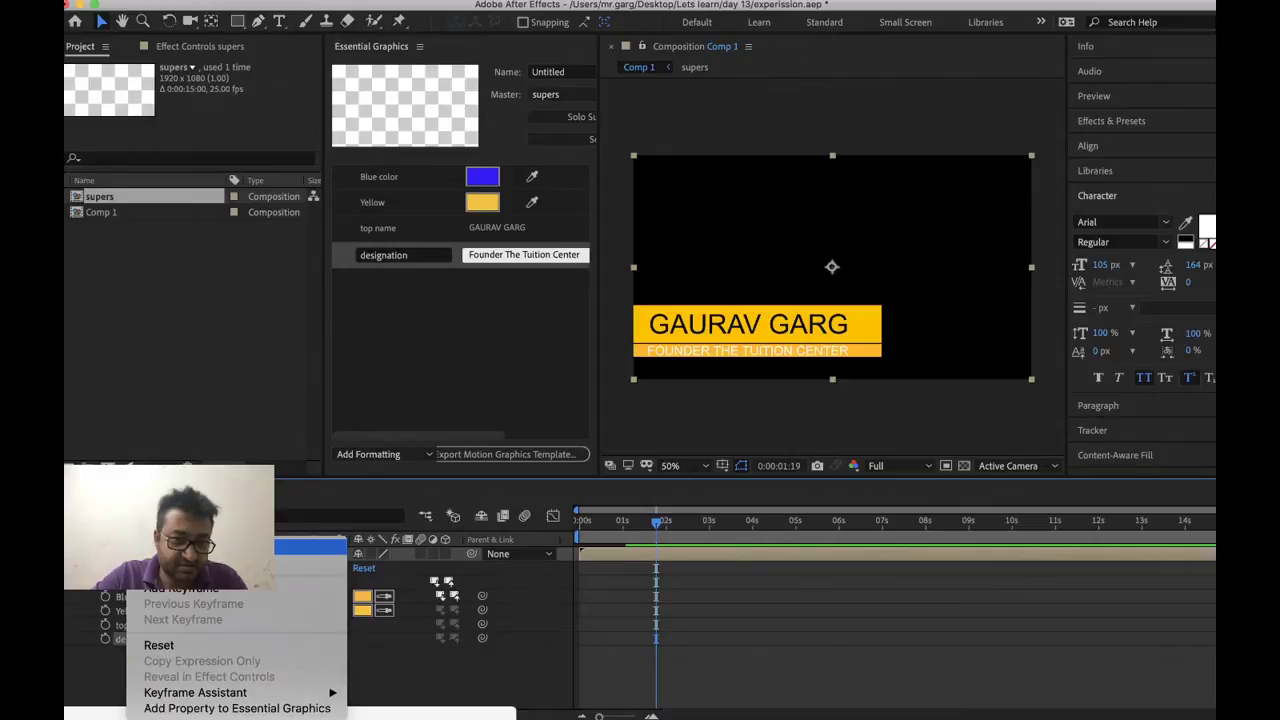
pyautogui.click(180, 566)
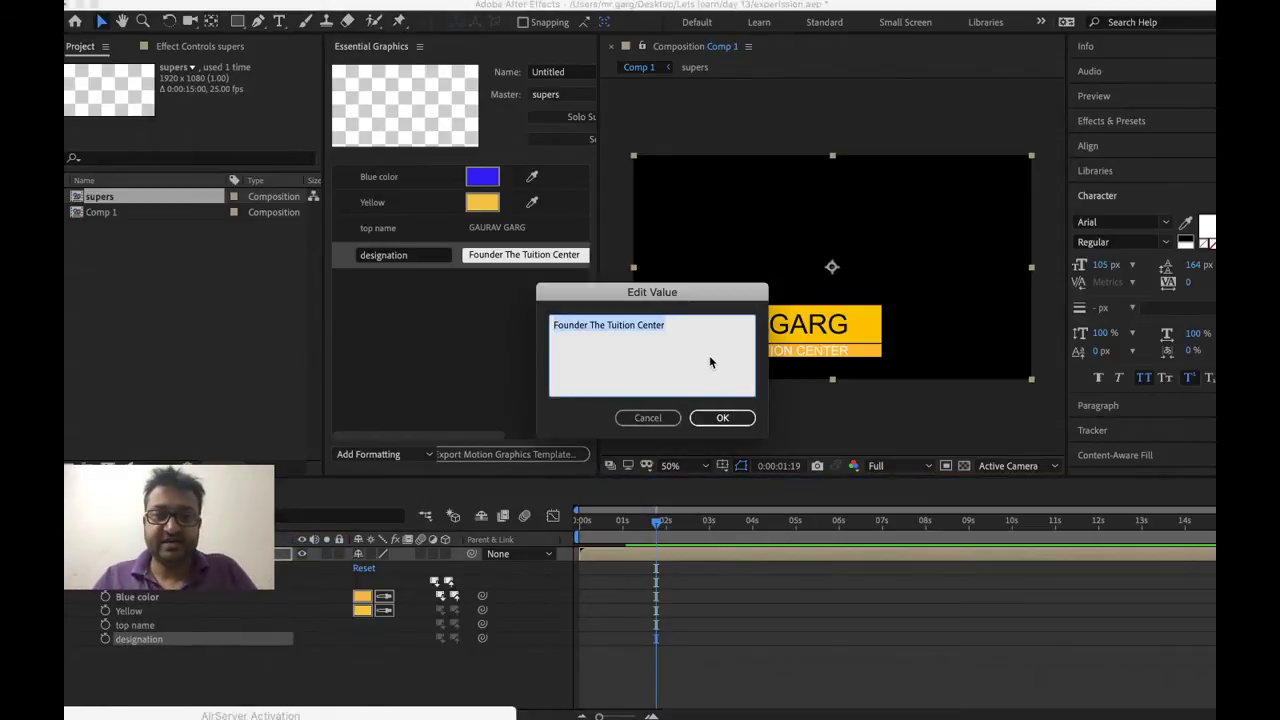
# Move the company name ahead of Founder so the designation reads 'The Tuition Center - Founder'
pyautogui.press('Right')
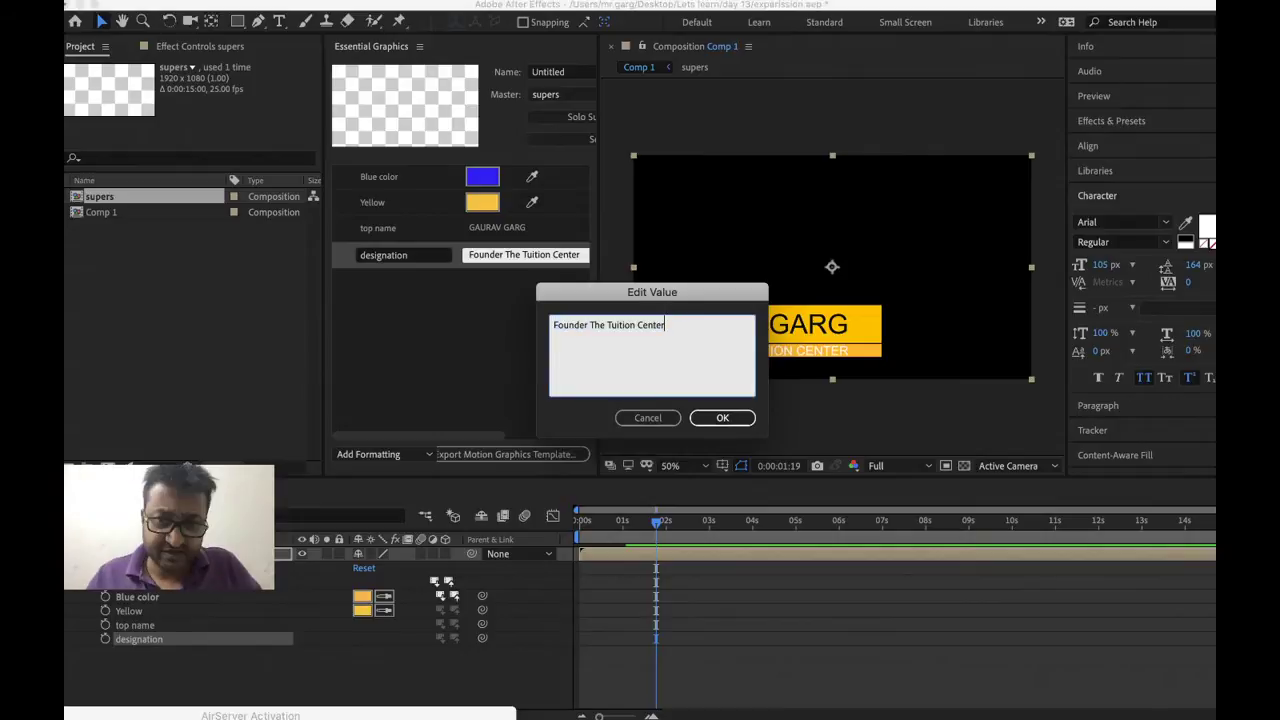
pyautogui.hotkey('shift', 'Left')
pyautogui.hotkey('shift', 'Left')
pyautogui.hotkey('shift', 'Left')
pyautogui.hotkey('shift', 'Left')
pyautogui.hotkey('shift', 'Left')
pyautogui.hotkey('shift', 'Left')
pyautogui.hotkey('shift', 'Left')
pyautogui.hotkey('shift', 'Left')
pyautogui.hotkey('shift', 'Left')
pyautogui.hotkey('shift', 'Left')
pyautogui.hotkey('shift', 'Left')
pyautogui.hotkey('shift', 'Left')
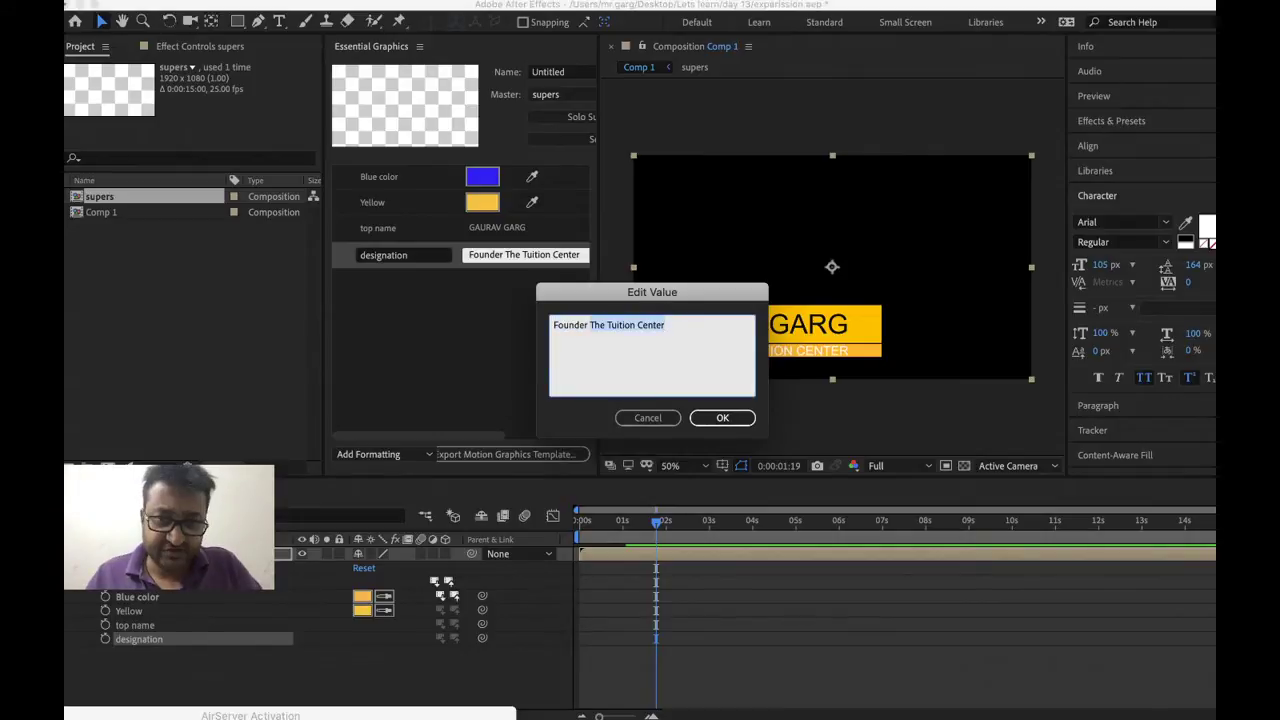
pyautogui.press('super+x')
pyautogui.press('super+Left')
pyautogui.press('super+v')
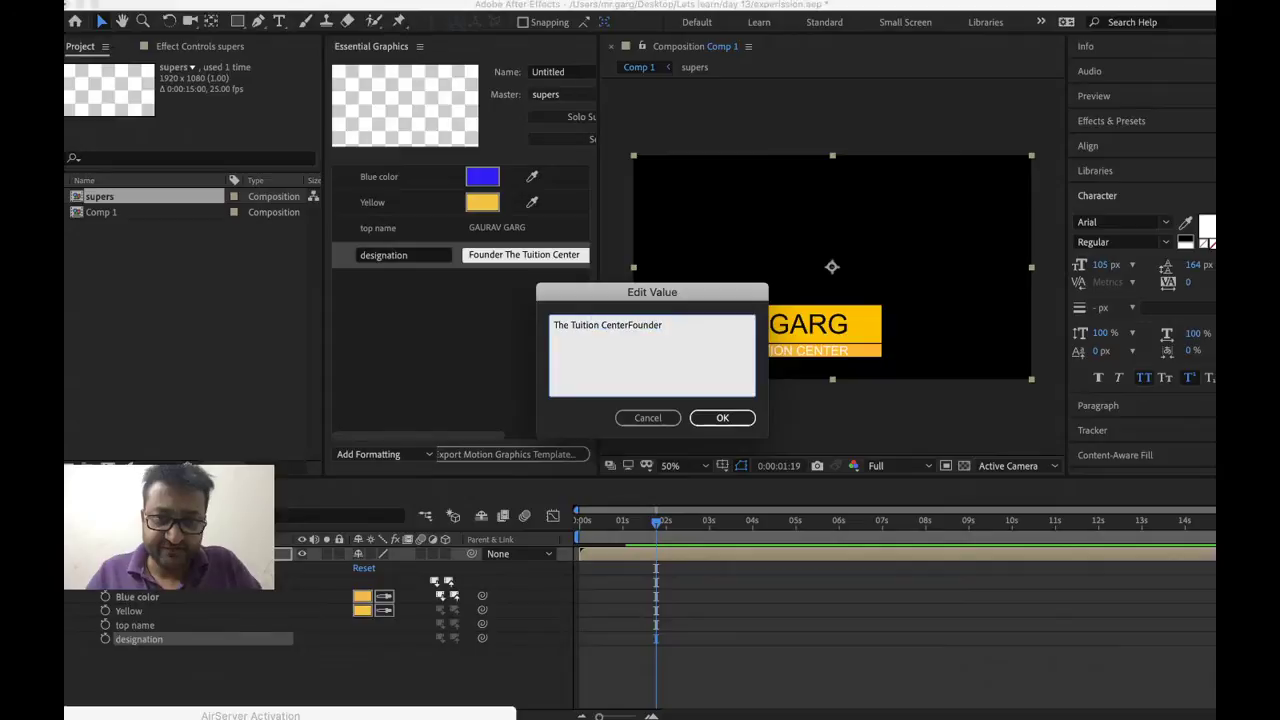
pyautogui.write('-')
pyautogui.press('Return')
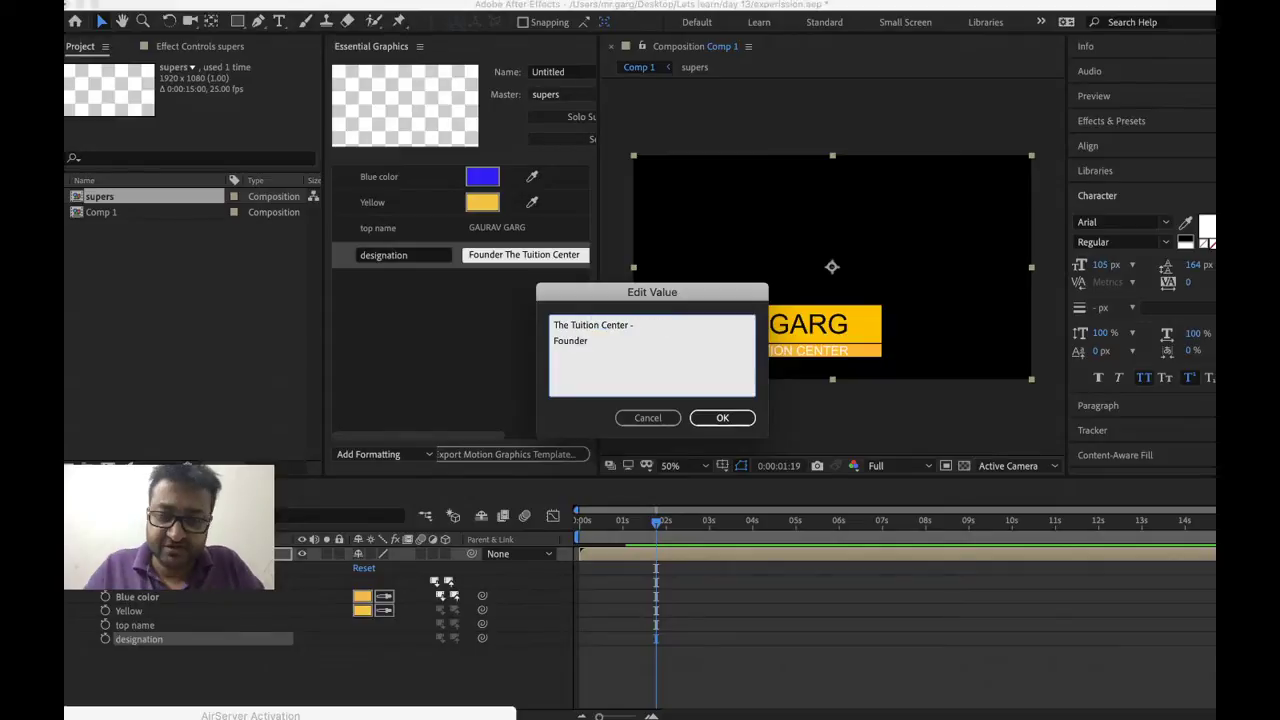
pyautogui.press('BackSpace')
pyautogui.click(712, 416)
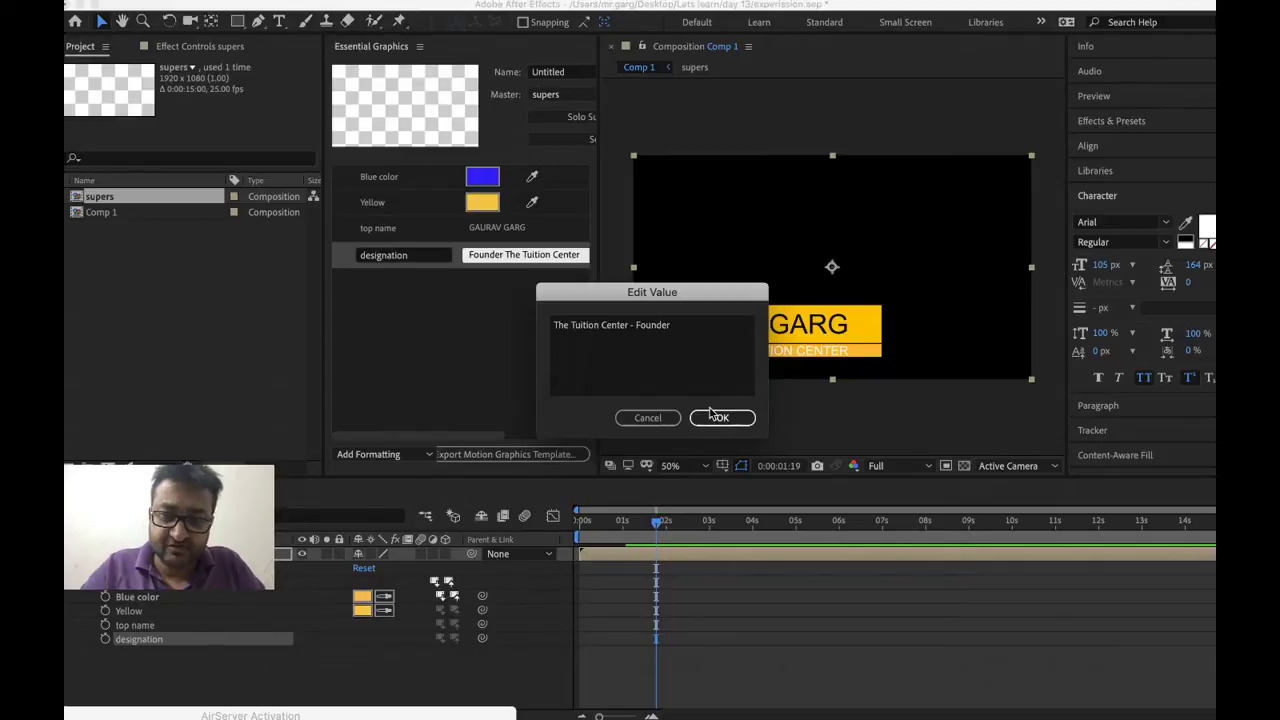
pyautogui.click(712, 416)
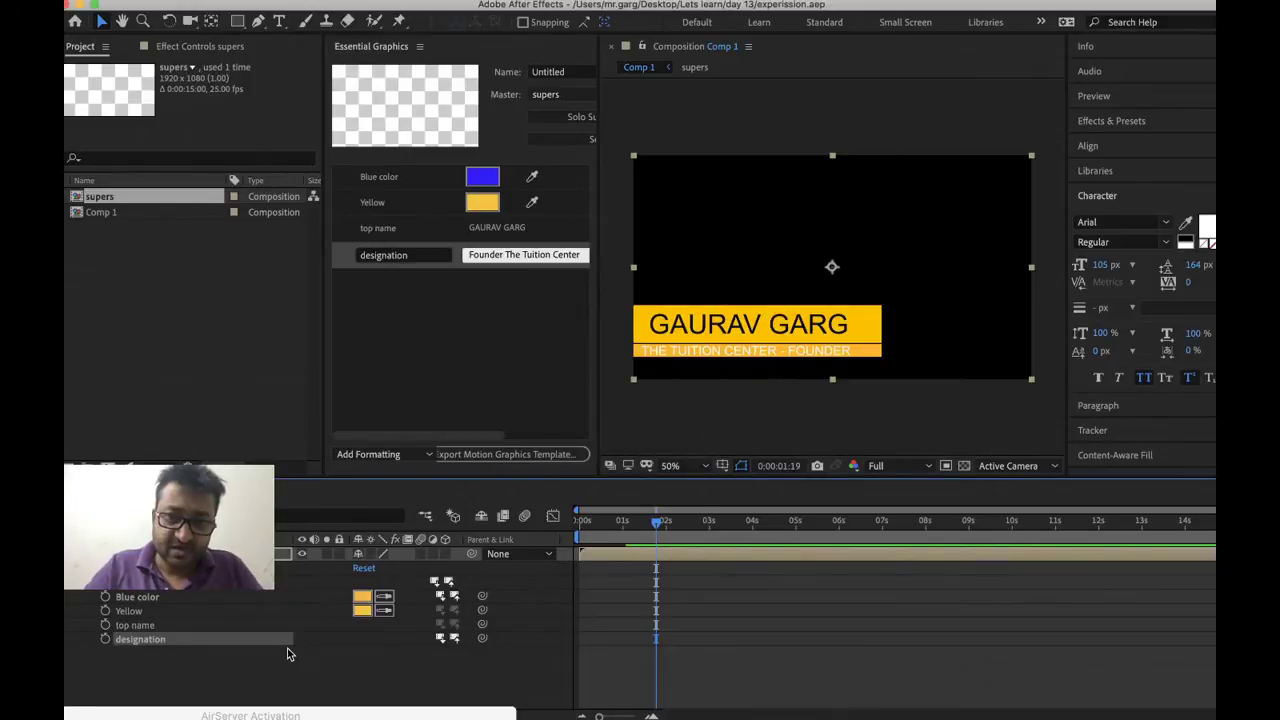
# Change the top name master property to a title-plus-surname form and save the project
pyautogui.click(1193, 234)
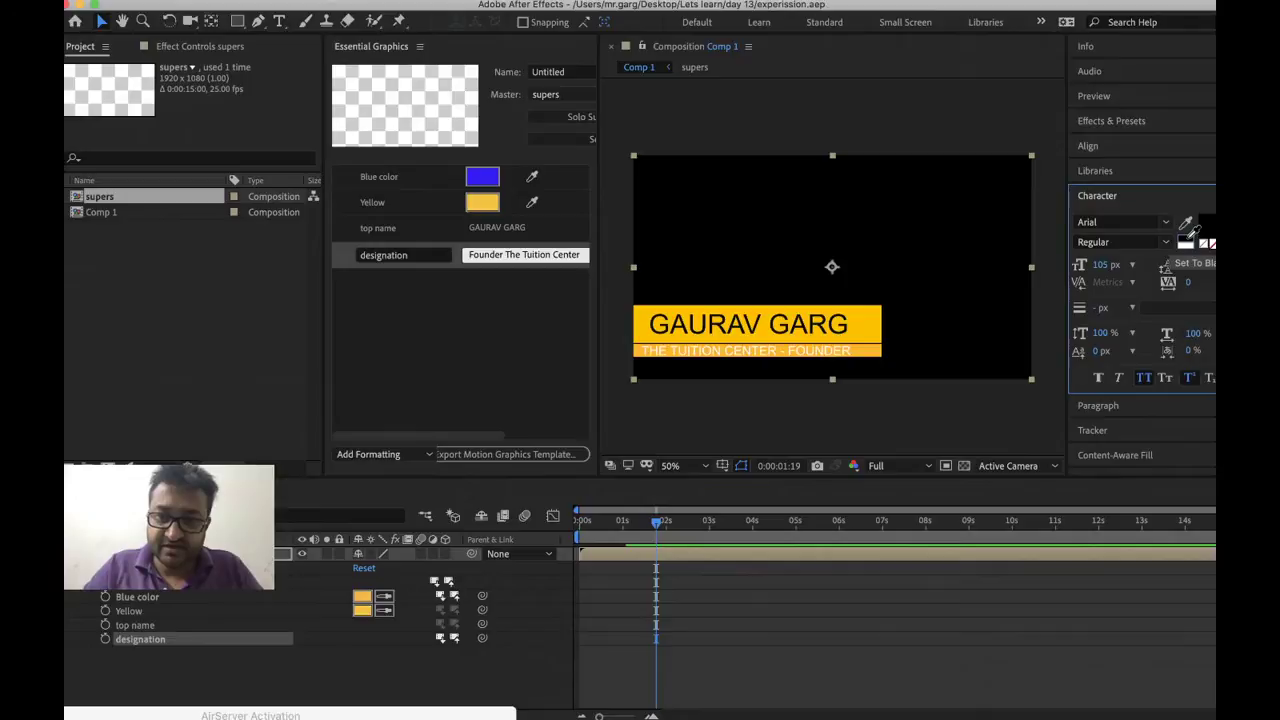
pyautogui.click(338, 683)
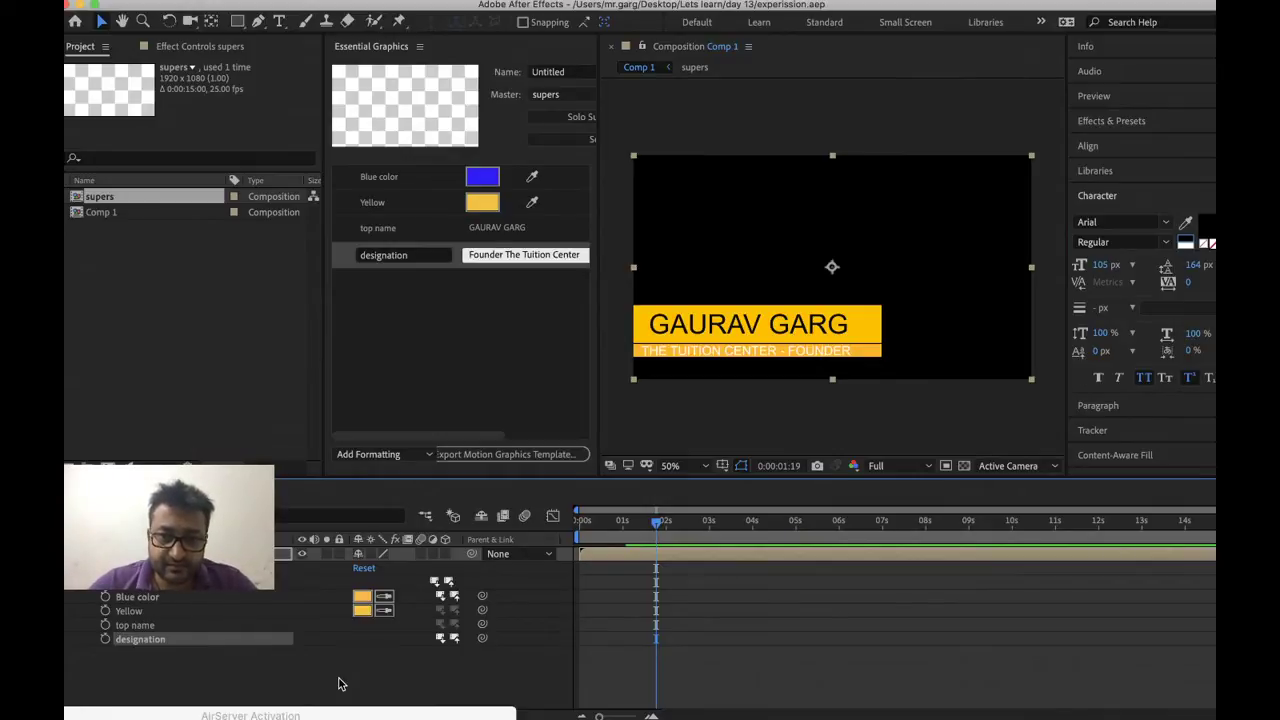
pyautogui.click(151, 621)
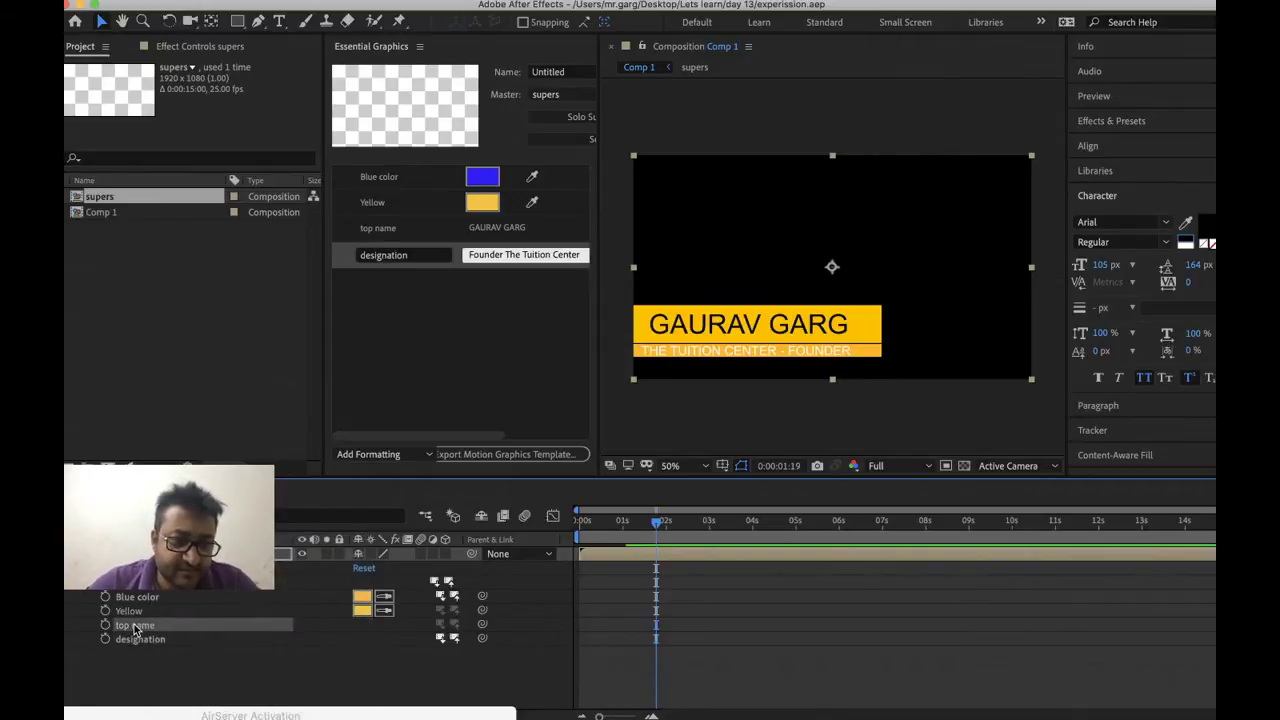
pyautogui.rightClick(151, 620)
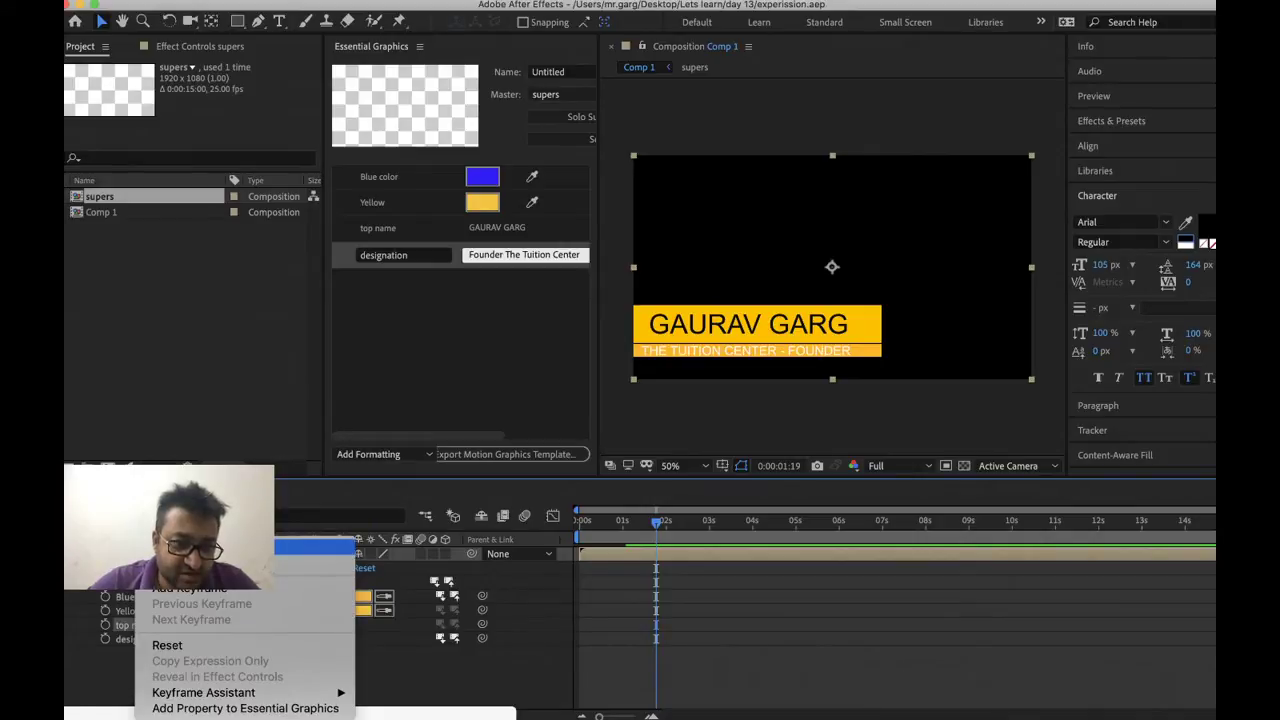
pyautogui.click(215, 550)
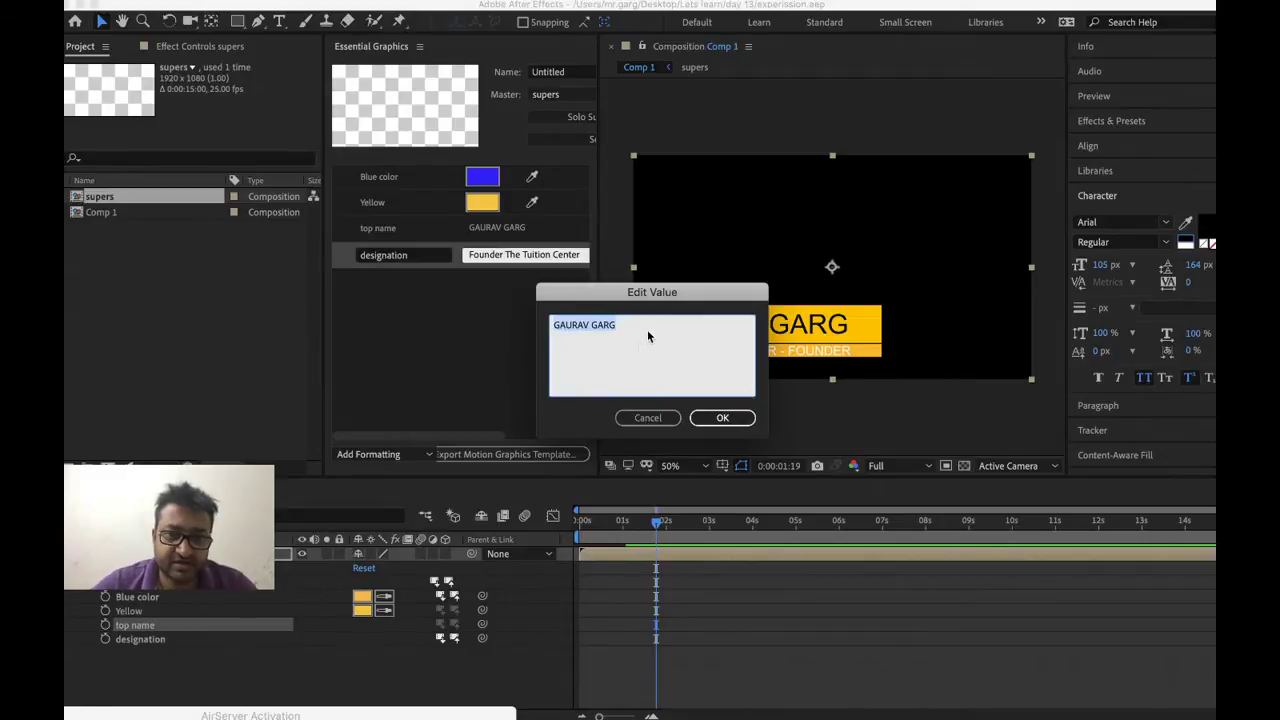
pyautogui.write('Mr. Garg')
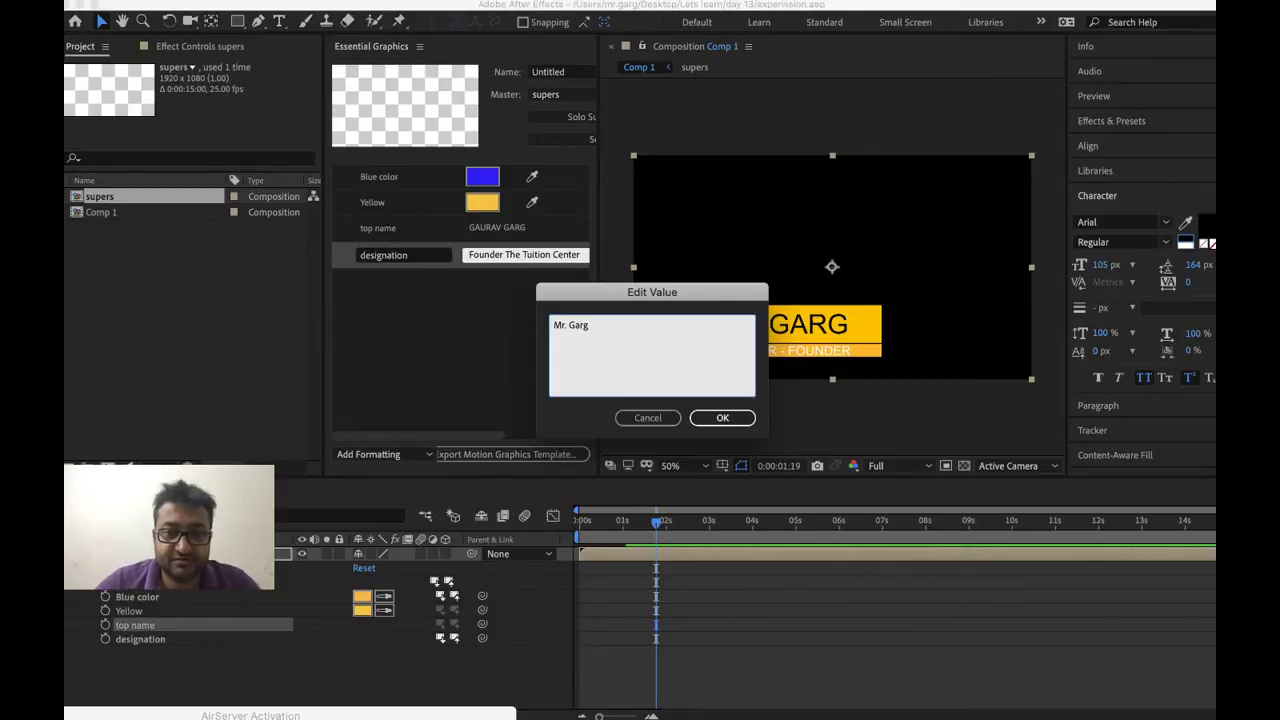
pyautogui.click(733, 419)
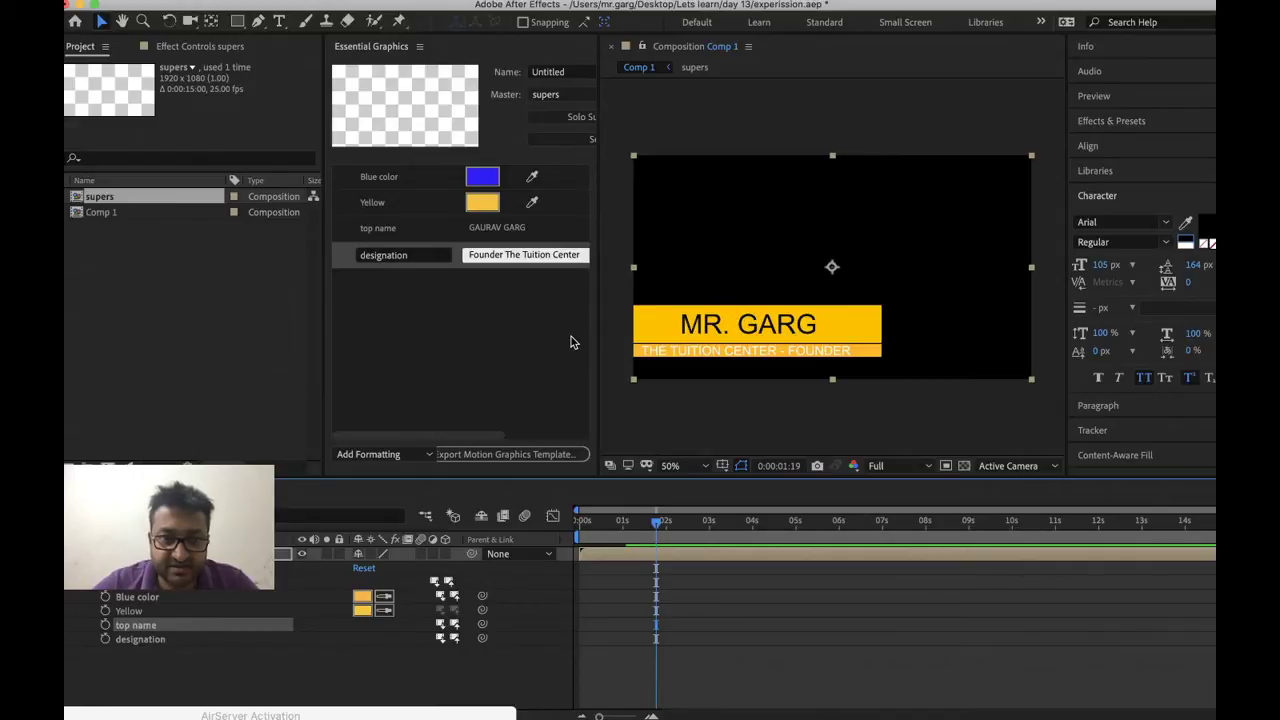
pyautogui.press('super+s')
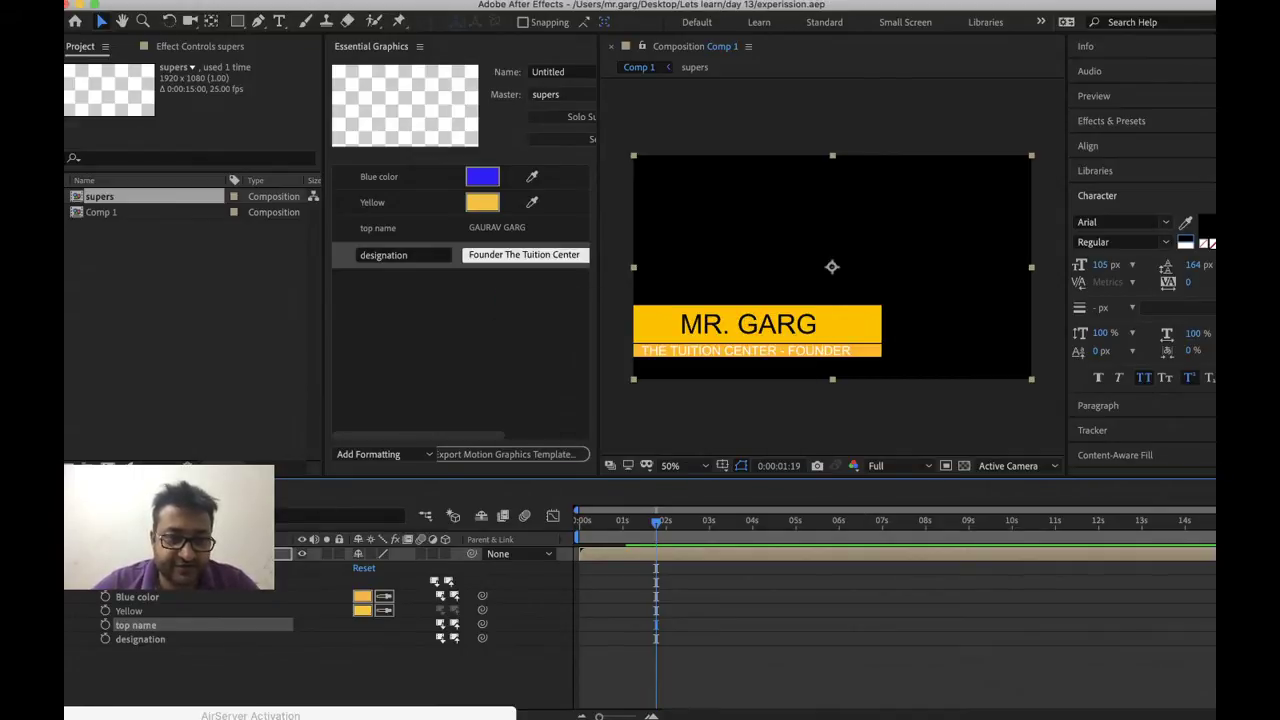
pyautogui.doubleClick(175, 553)
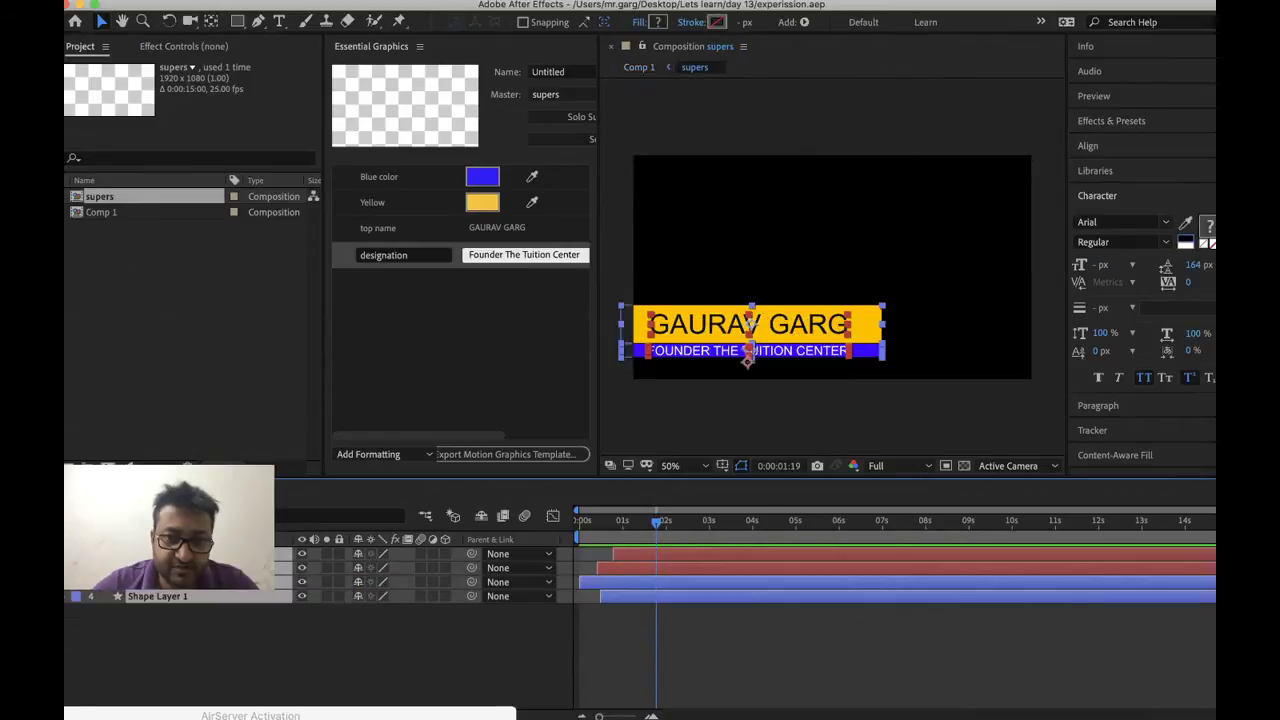
pyautogui.rightClick(190, 640)
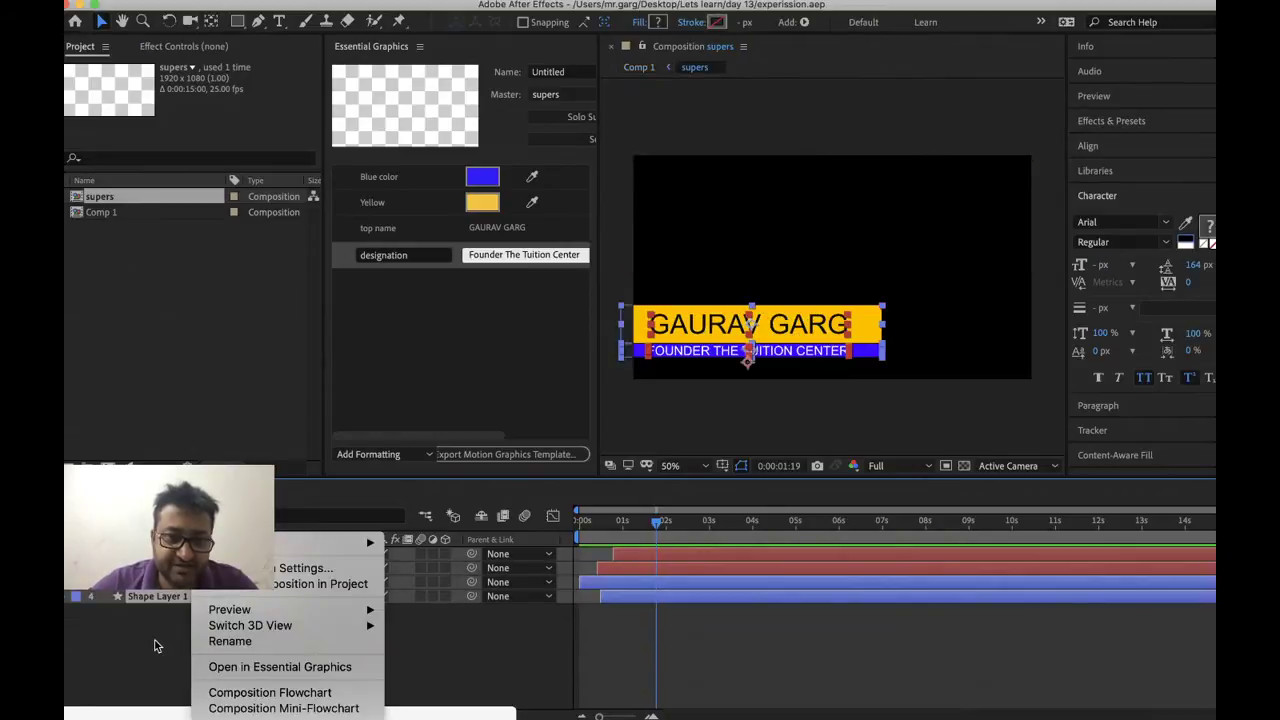
pyautogui.click(155, 640)
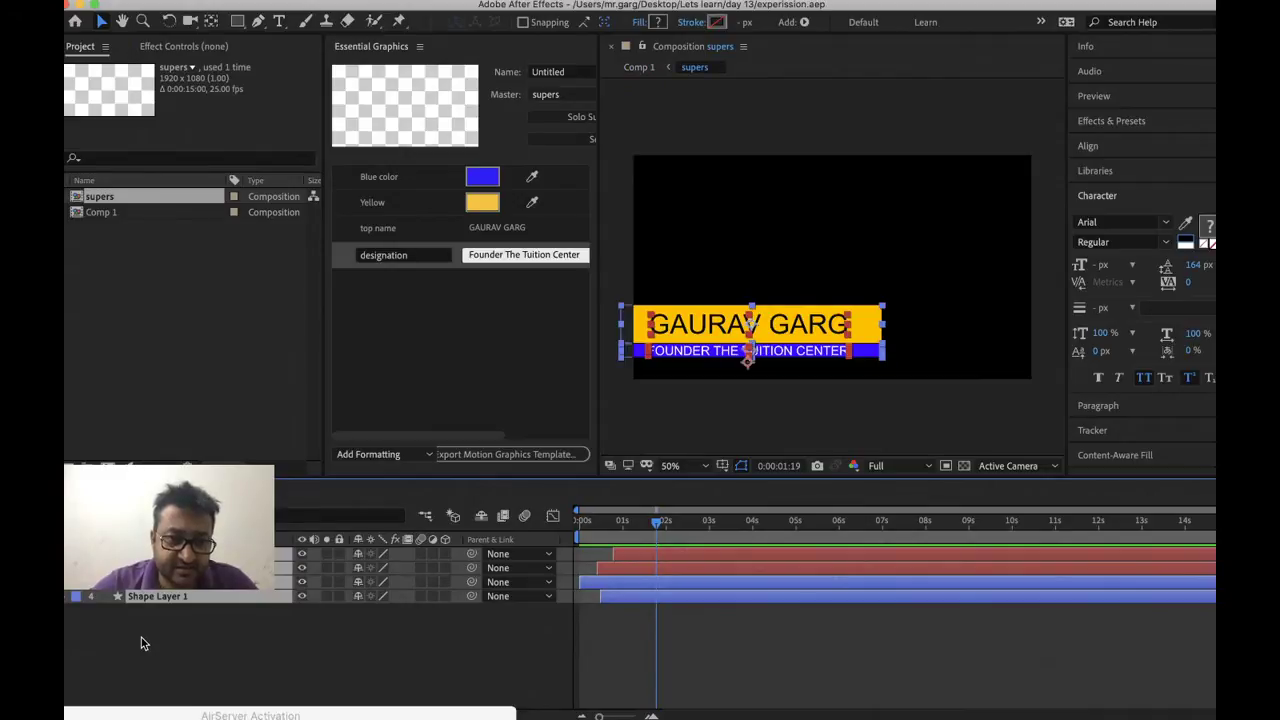
pyautogui.rightClick(640, 428)
pyautogui.click(637, 424)
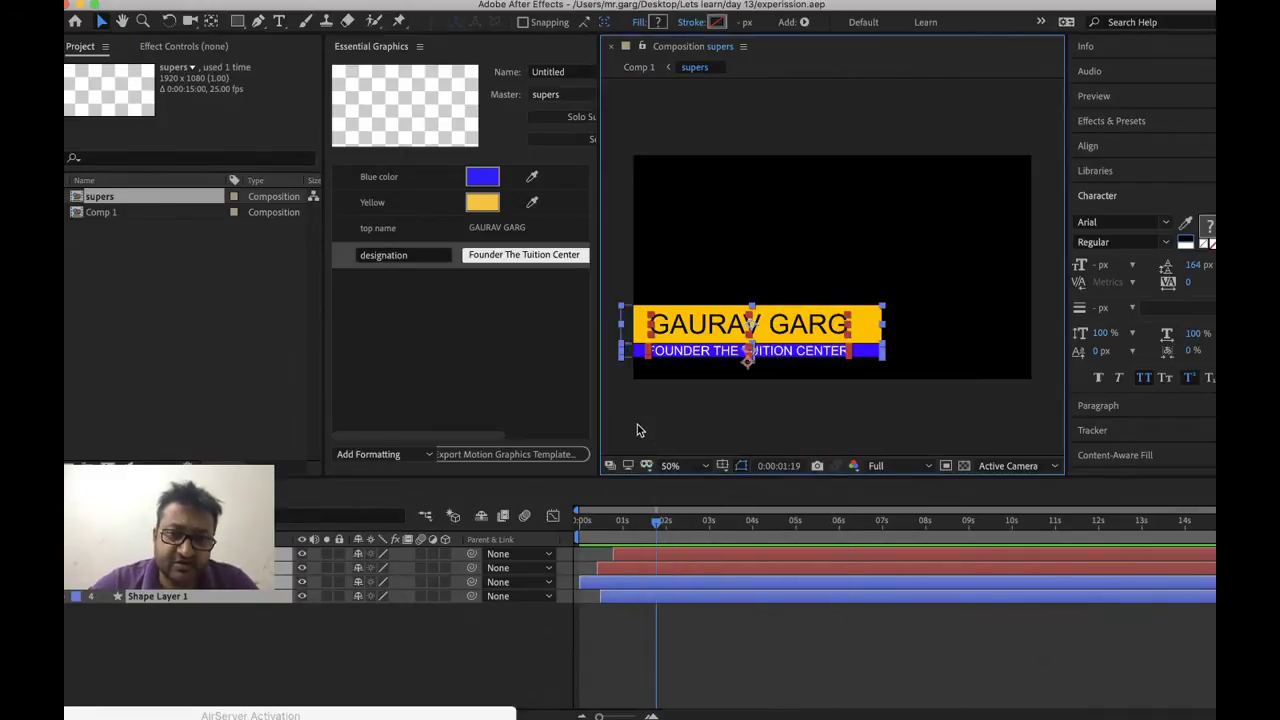
pyautogui.click(642, 427)
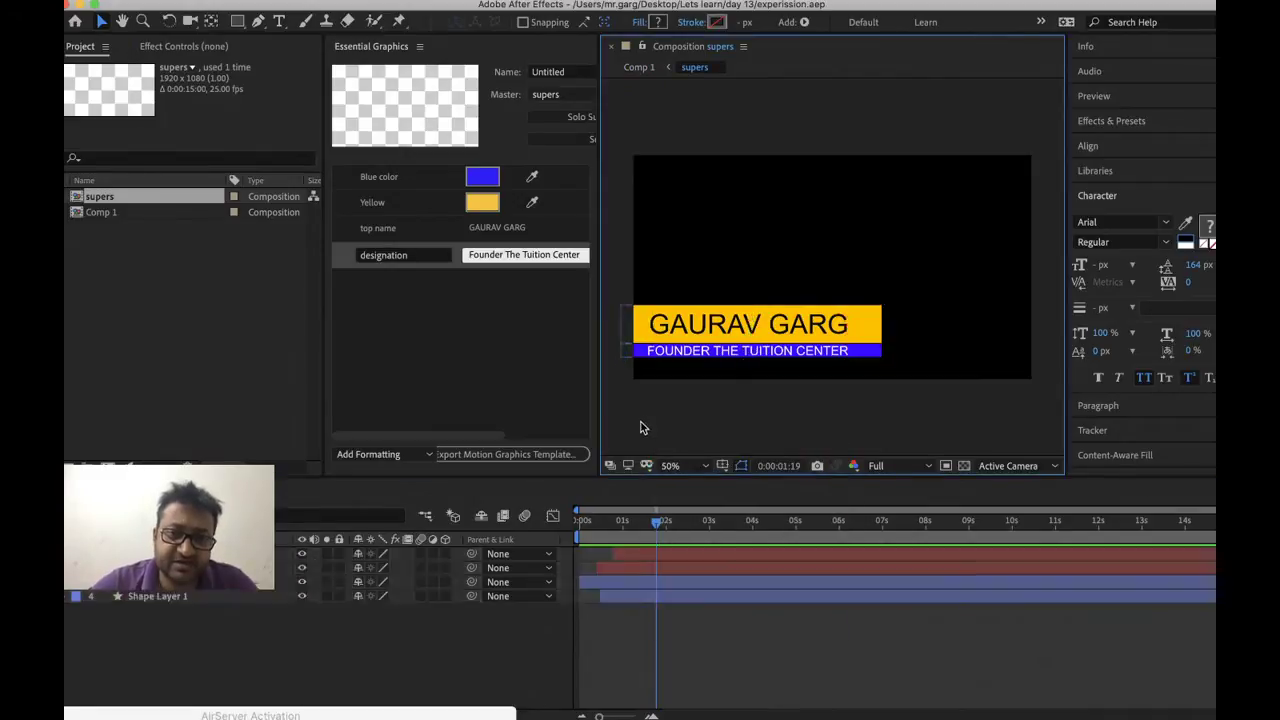
pyautogui.click(598, 668)
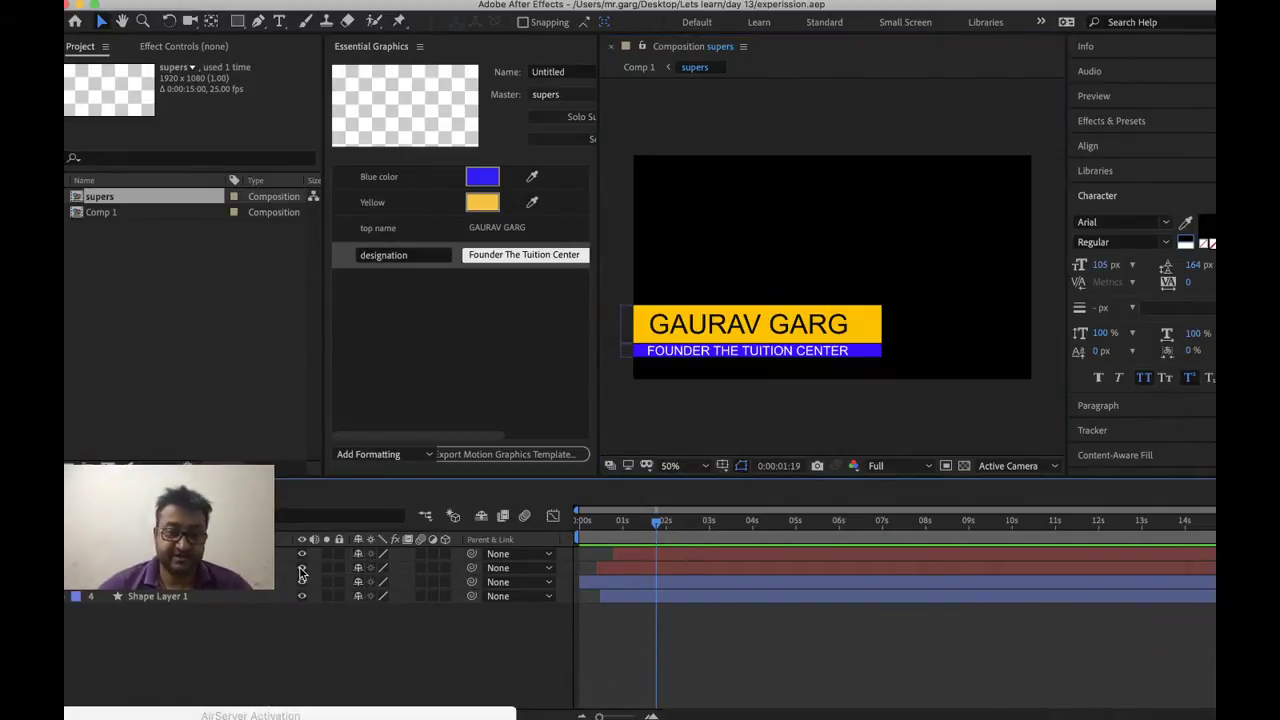
pyautogui.rightClick(195, 567)
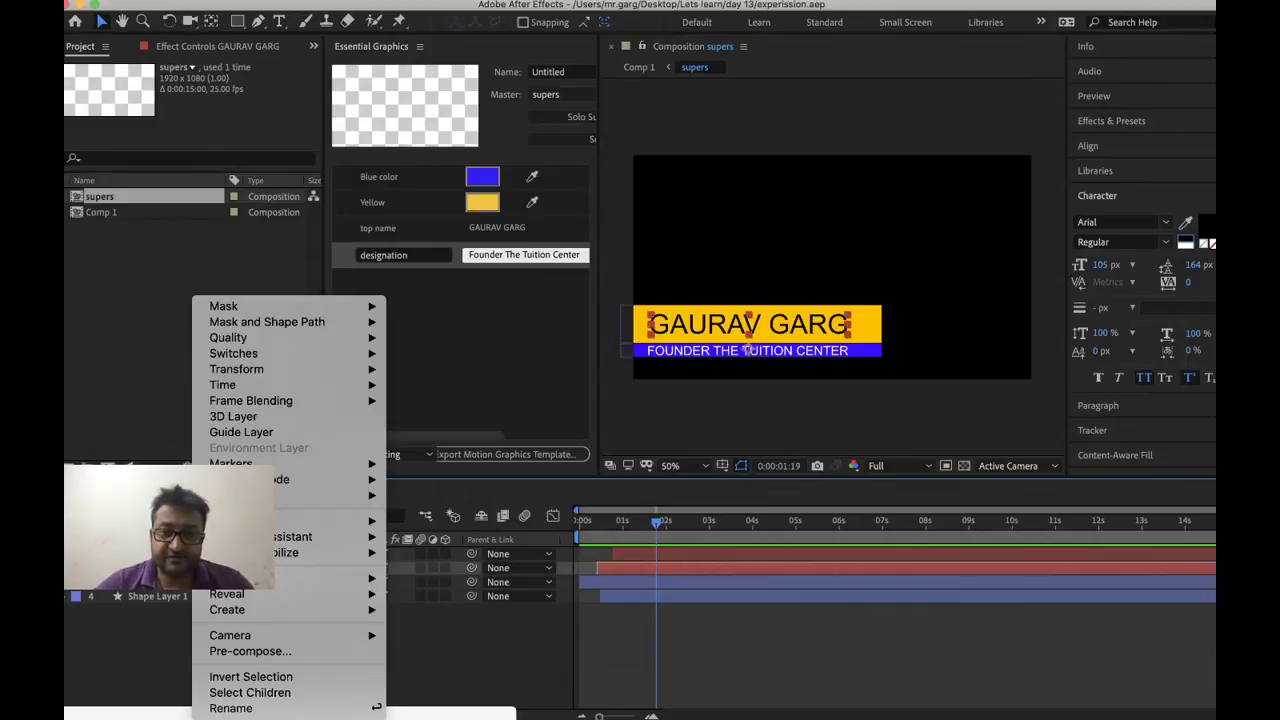
pyautogui.press('Escape')
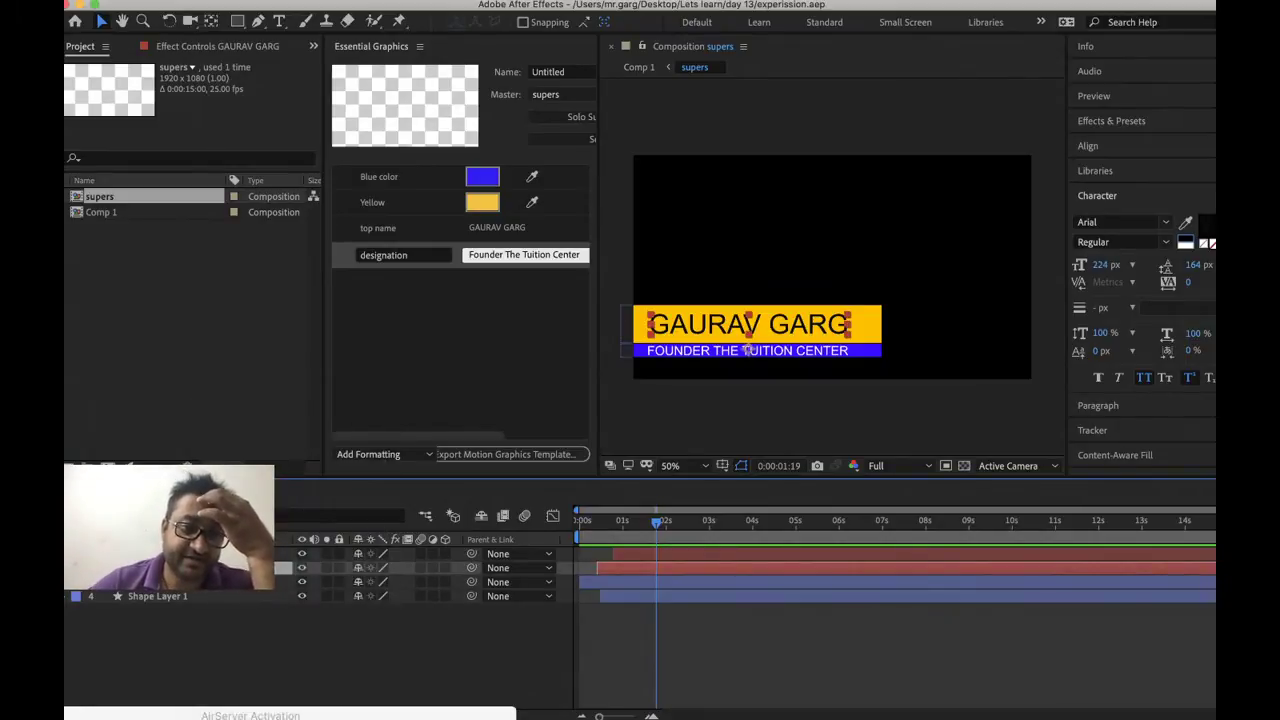
pyautogui.click(100, 490)
pyautogui.click(149, 625)
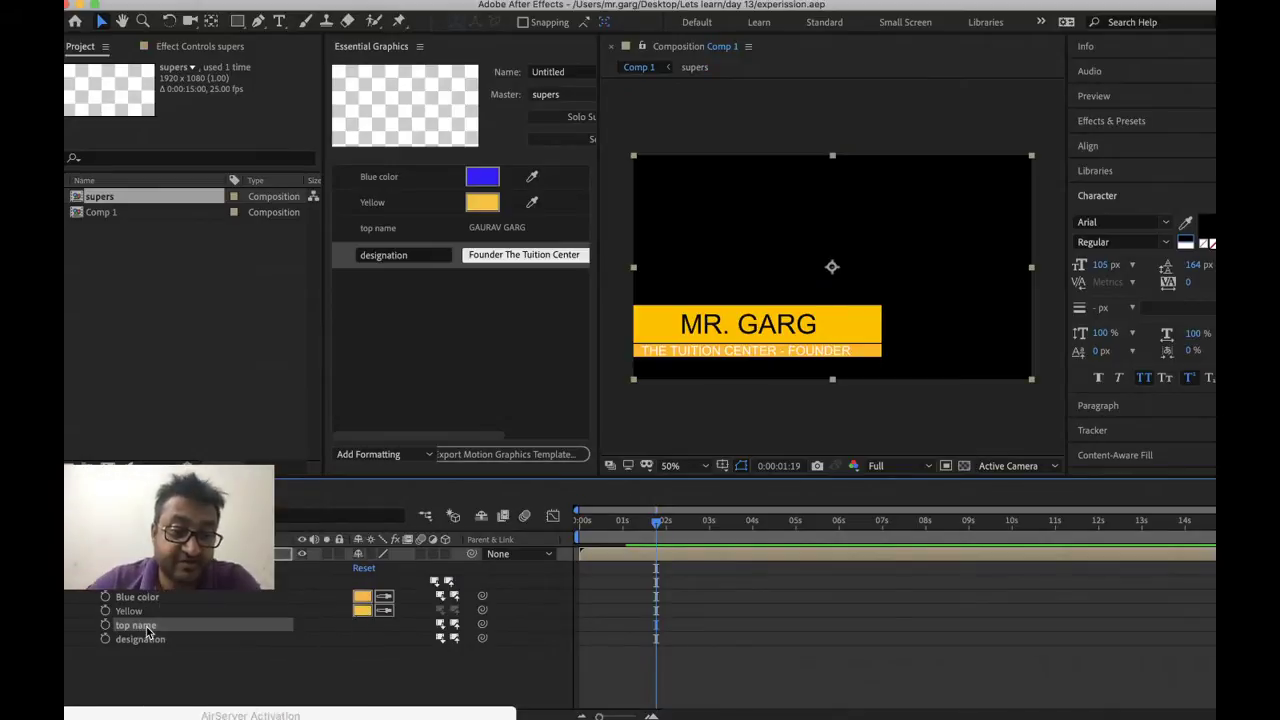
pyautogui.rightClick(146, 626)
pyautogui.click(186, 661)
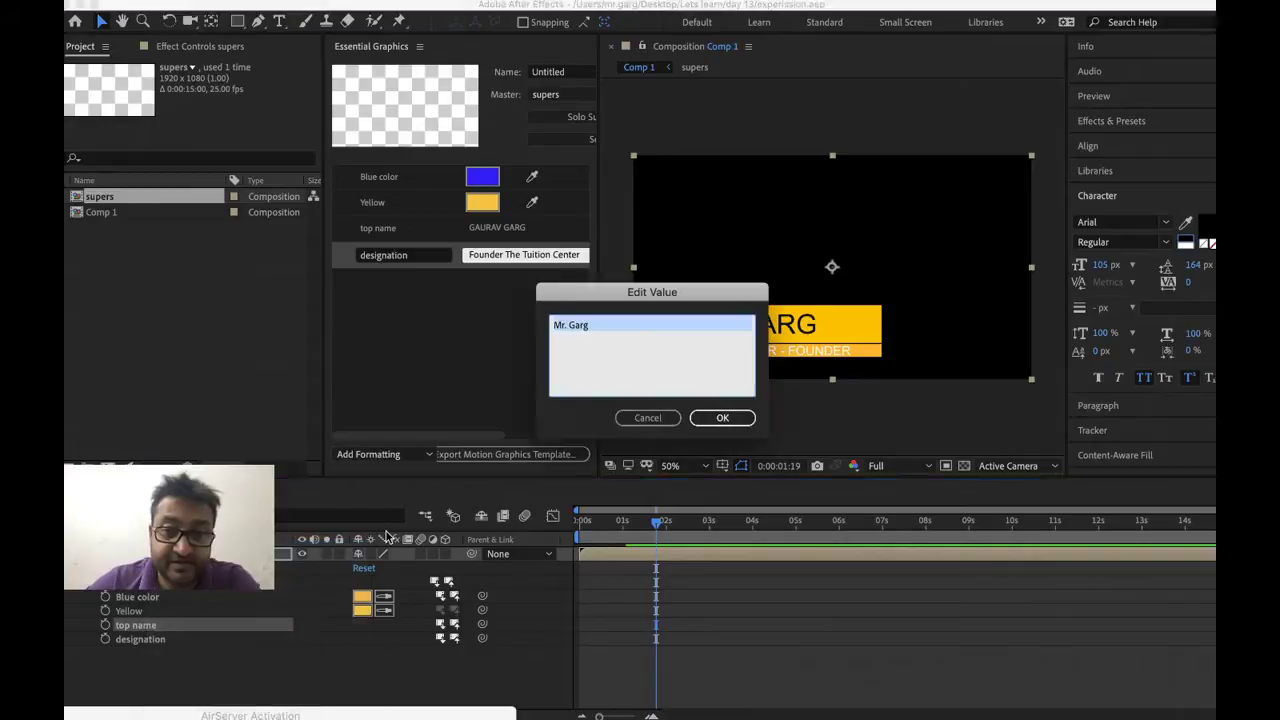
pyautogui.click(648, 418)
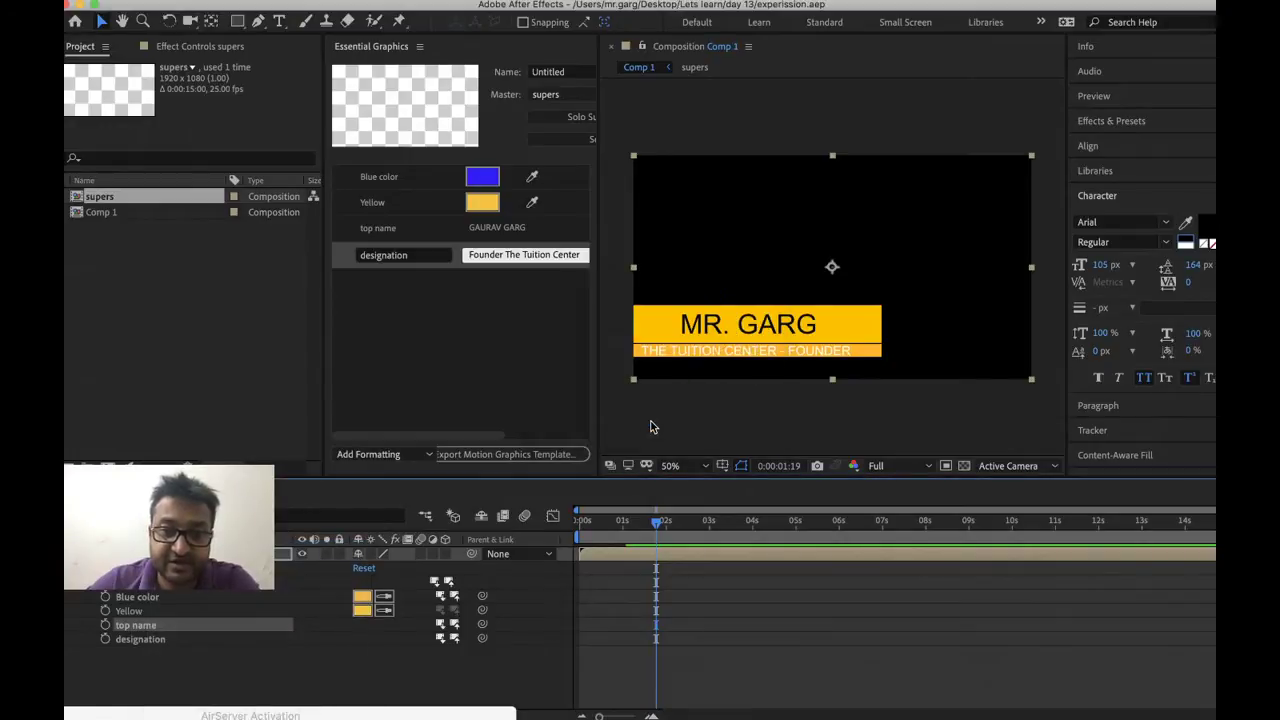
# In the supers precomp, left-align the name text and drag it into the yellow bar
pyautogui.doubleClick(652, 553)
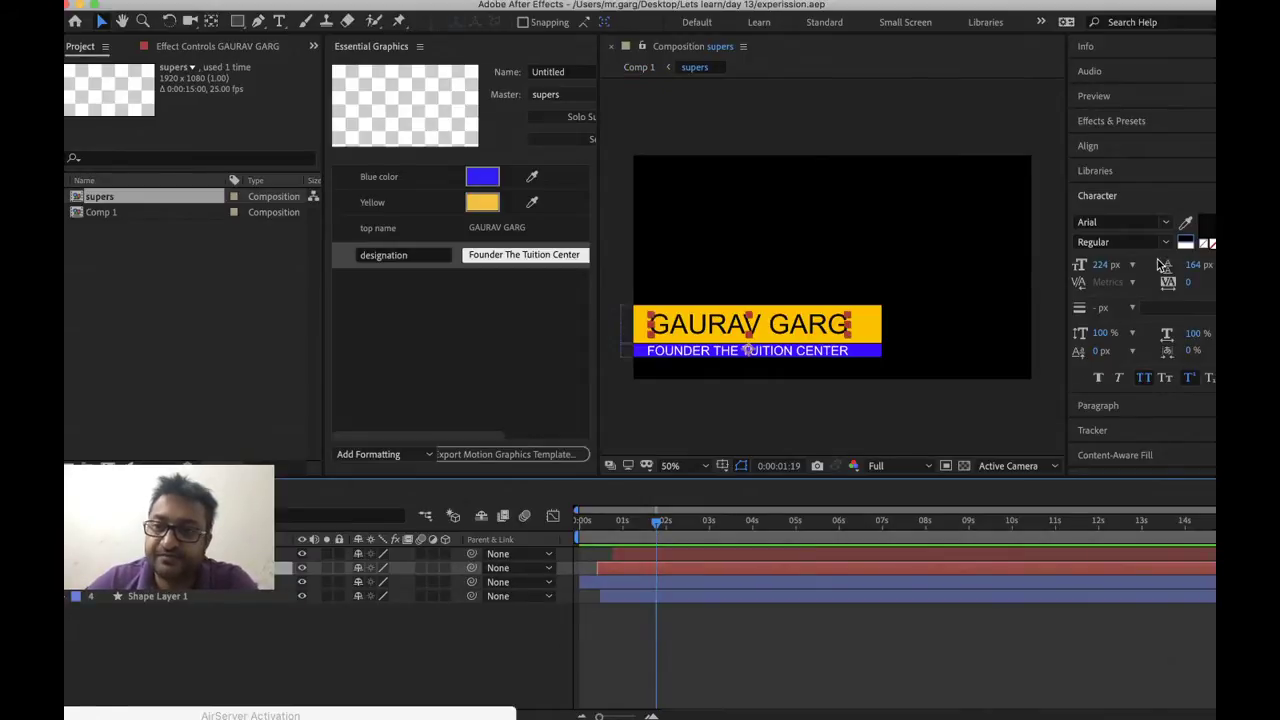
pyautogui.click(1105, 405)
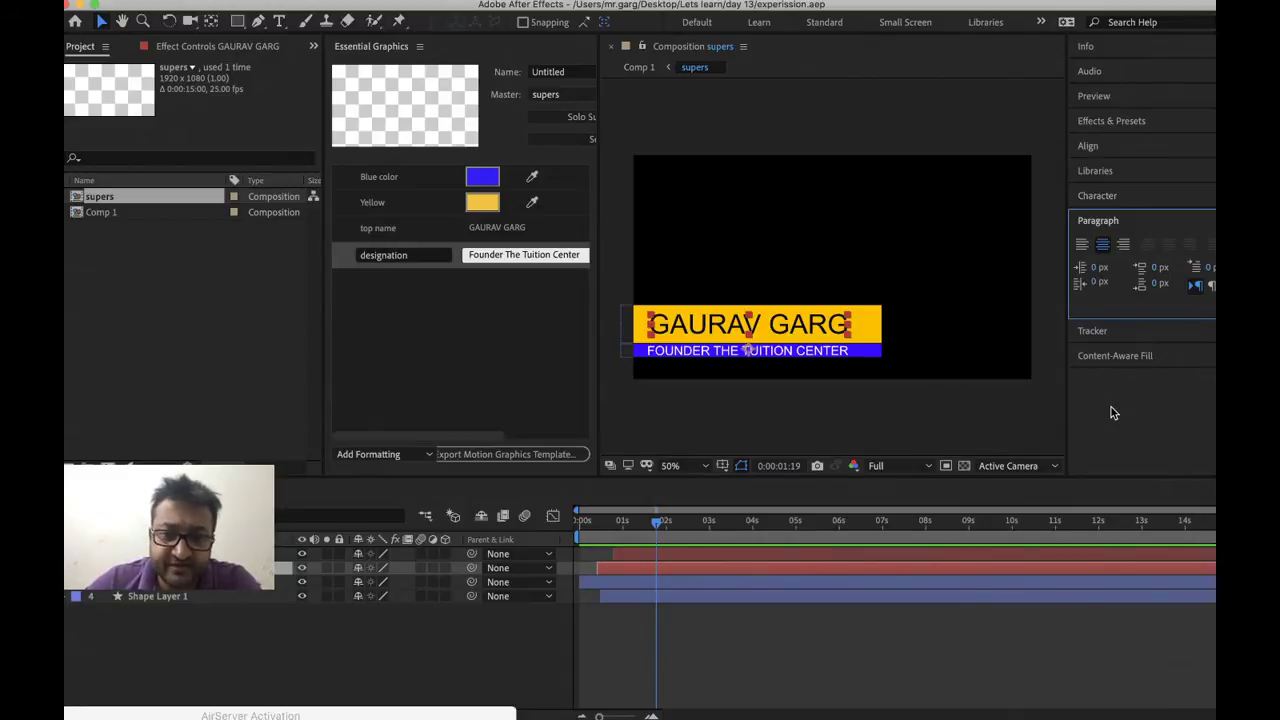
pyautogui.click(1081, 246)
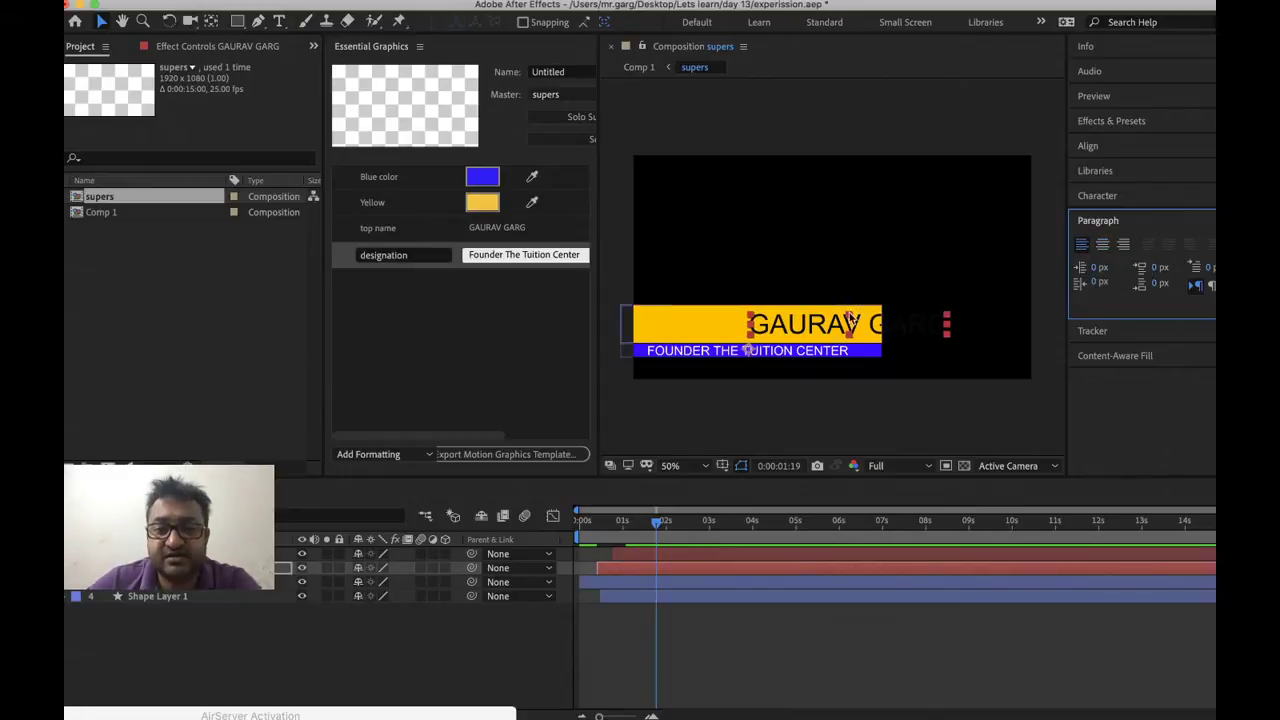
pyautogui.moveTo(808, 326); pyautogui.dragTo(703, 326)
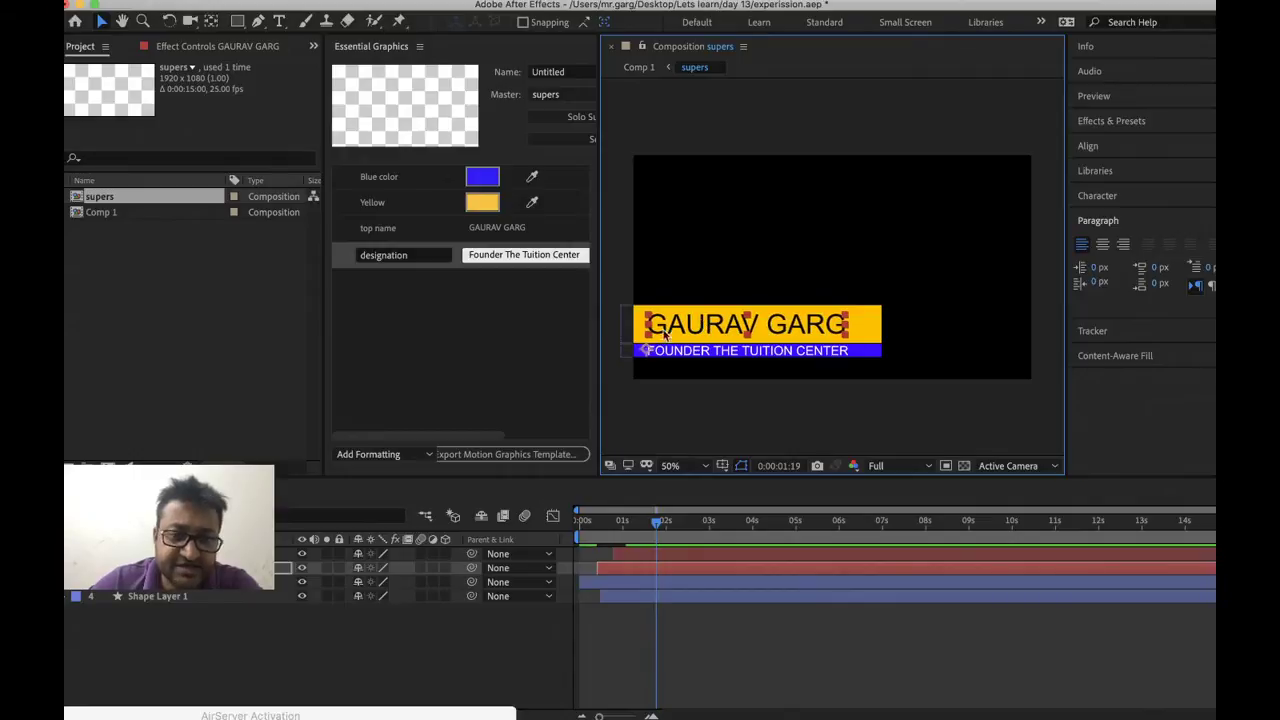
# Nudge the name text slightly left inside supers, then return to Comp 1
pyautogui.click(150, 490)
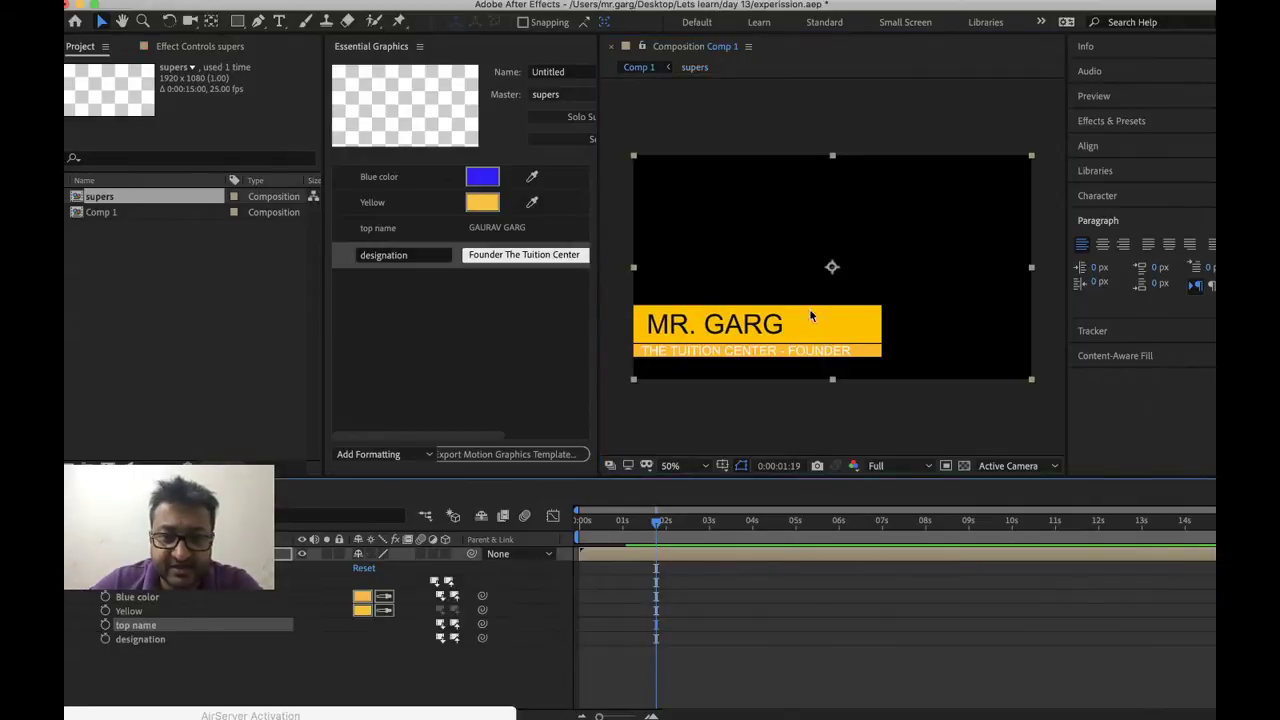
pyautogui.doubleClick(832, 267)
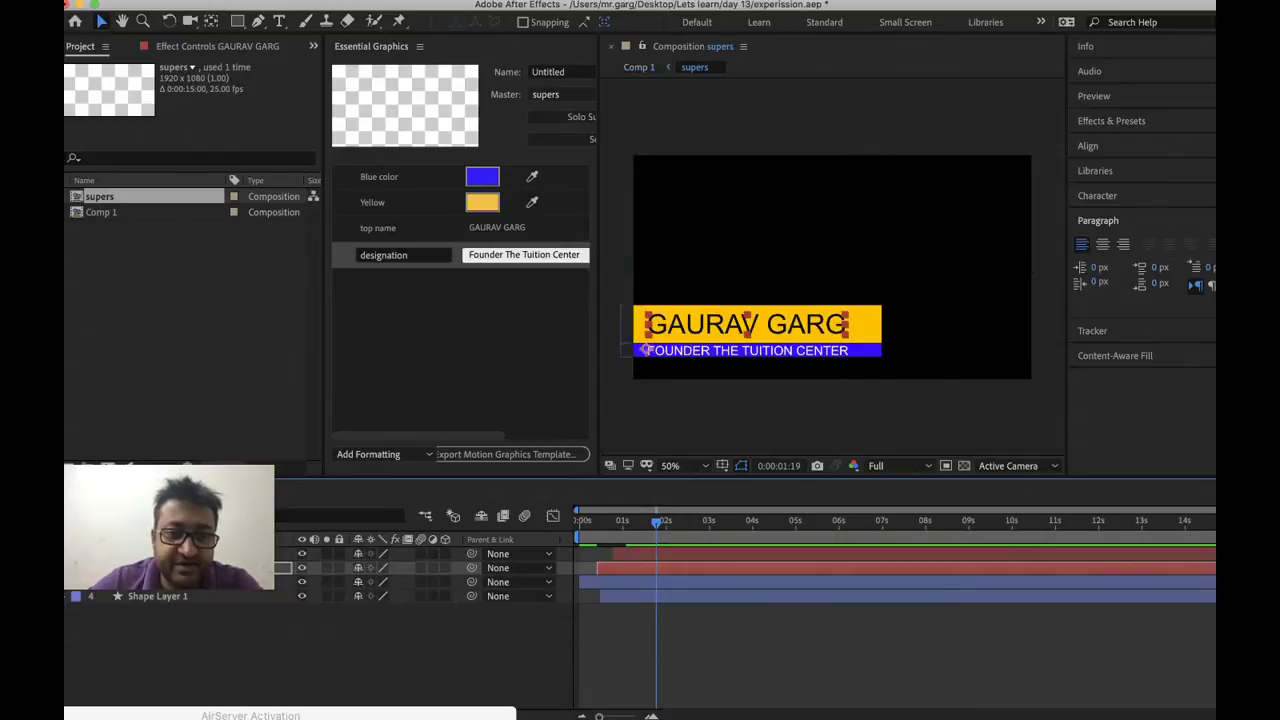
pyautogui.press('Left')
pyautogui.press('Left')
pyautogui.press('Left')
pyautogui.press('Left')
pyautogui.press('Left')
pyautogui.press('Left')
pyautogui.press('Left')
pyautogui.press('Left')
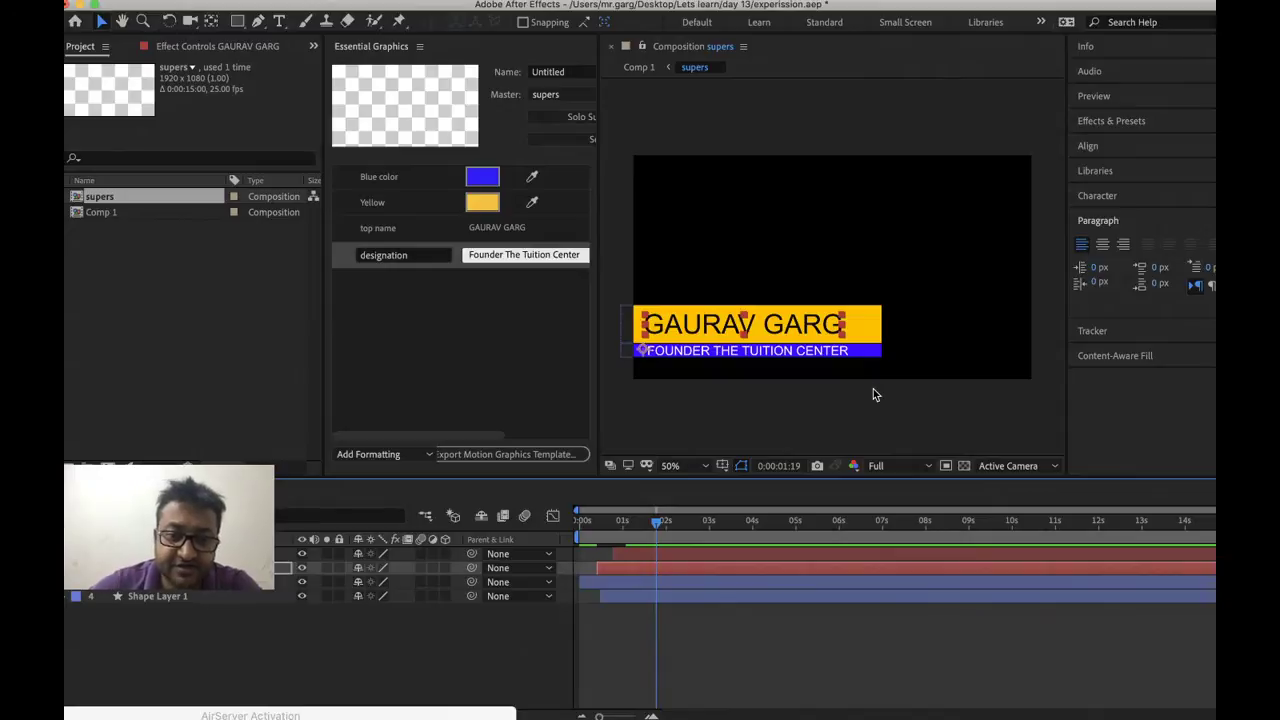
pyautogui.rightClick(756, 648)
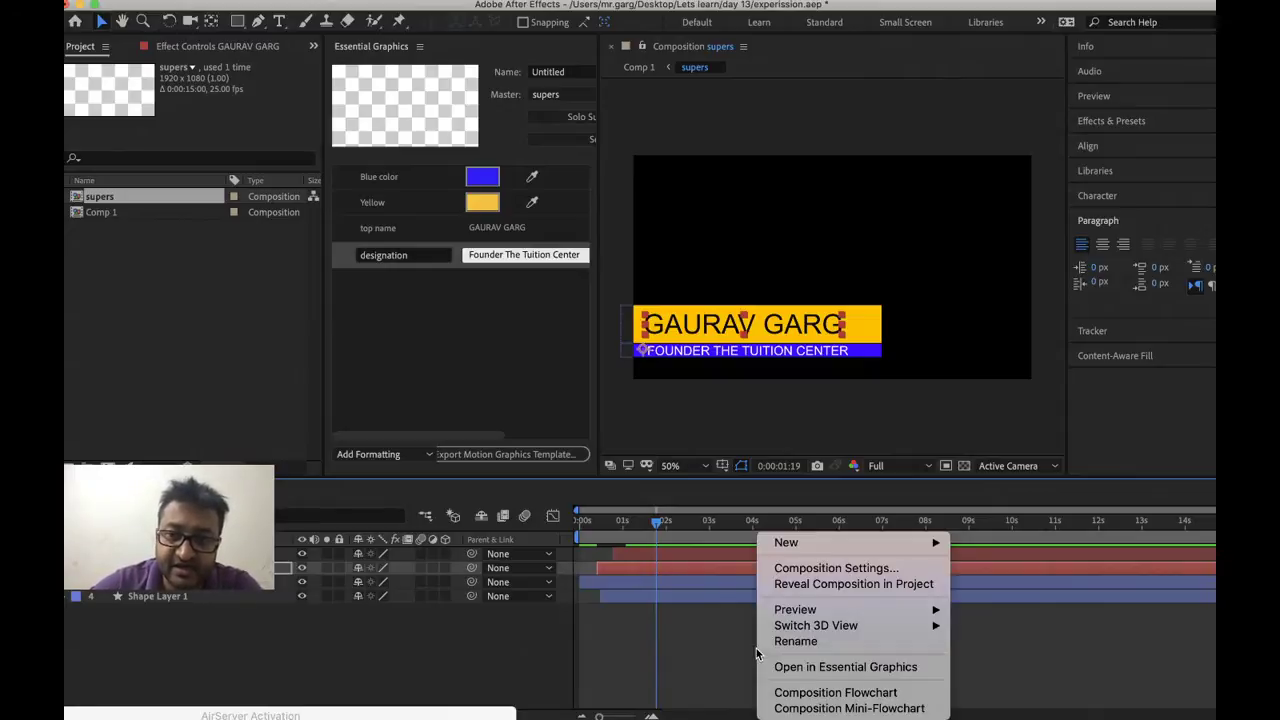
pyautogui.press('Escape')
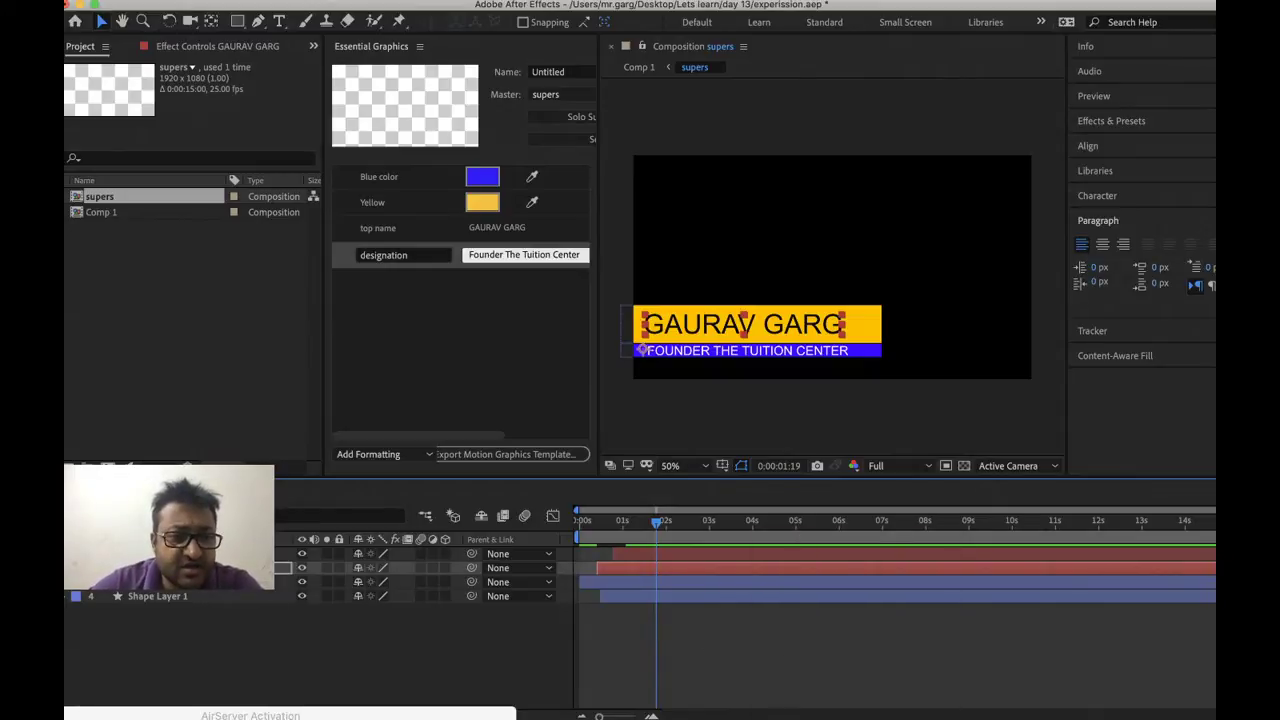
pyautogui.hotkey('shift', ',')
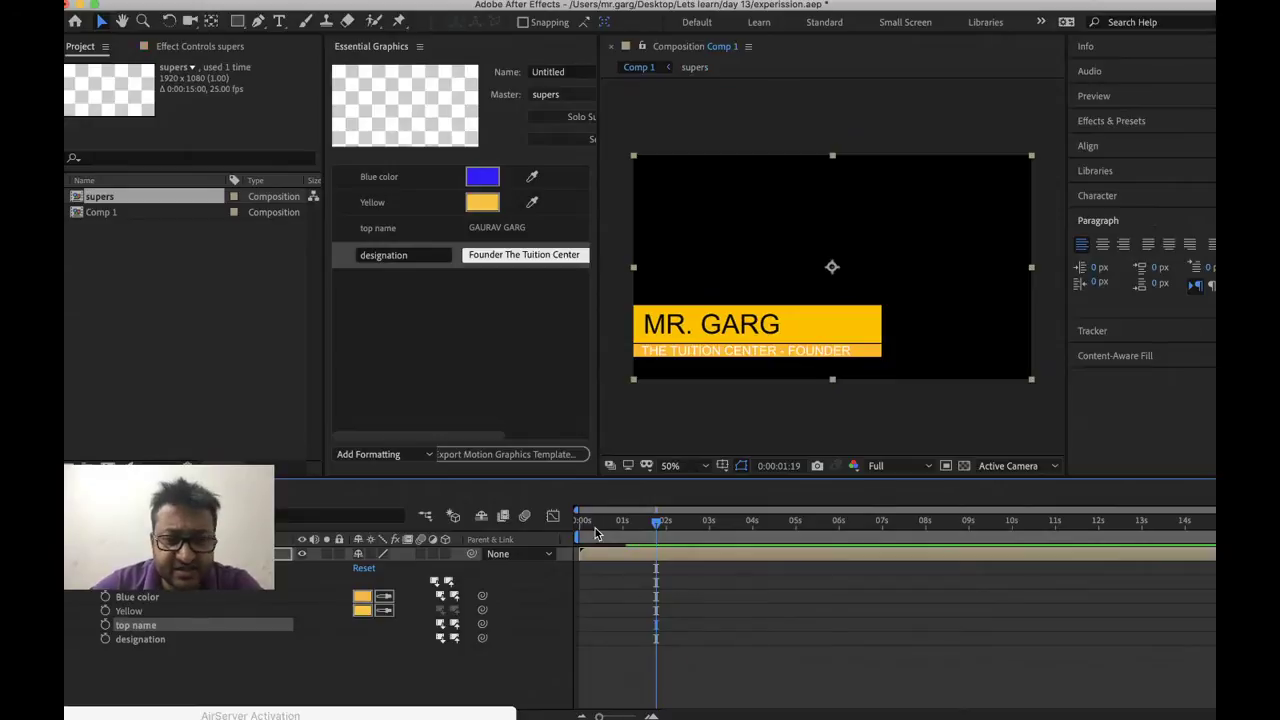
# At 0:00:04:17, pull the Blue color value from the master so the strip turns blue
pyautogui.moveTo(656, 520); pyautogui.dragTo(782, 519)
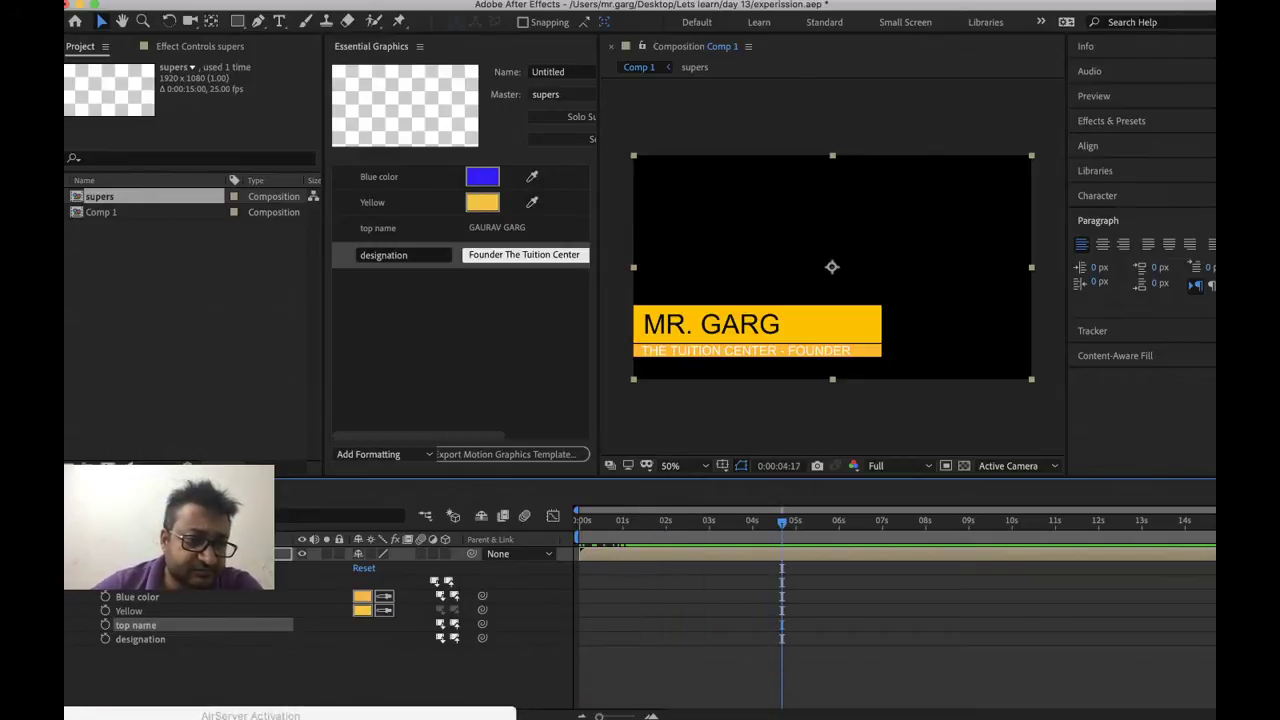
pyautogui.click(113, 553)
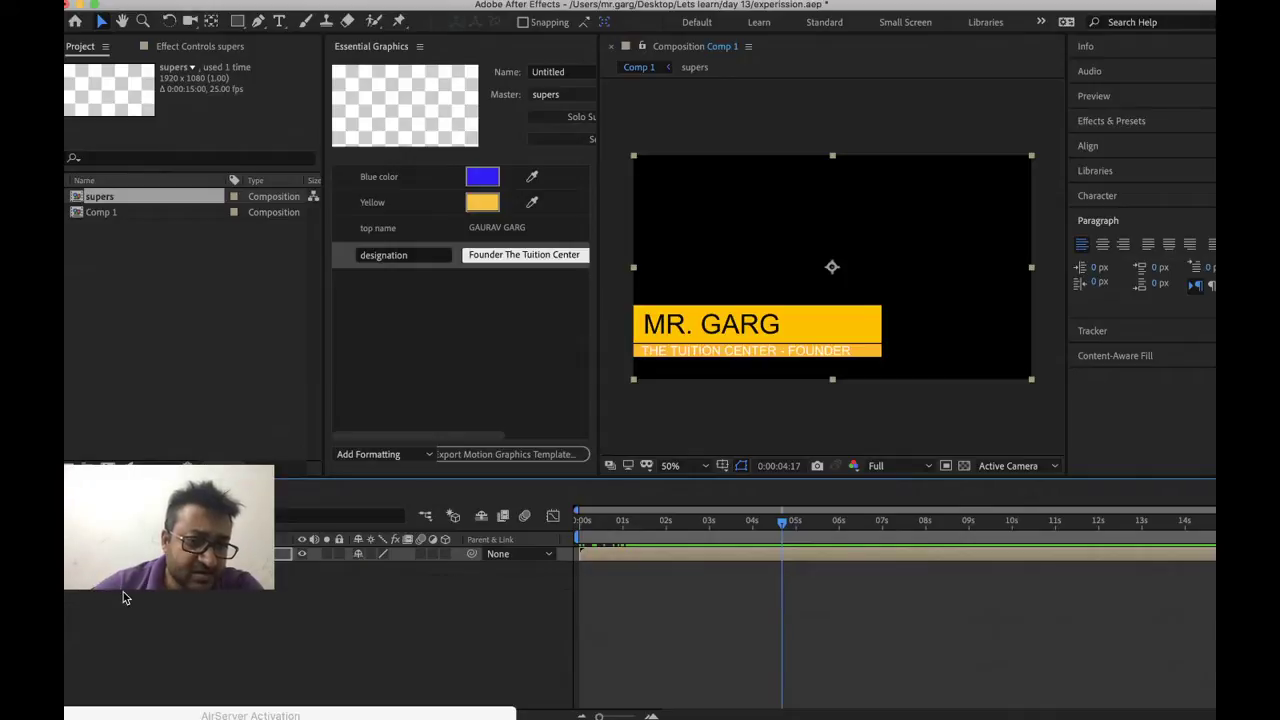
pyautogui.click(113, 553)
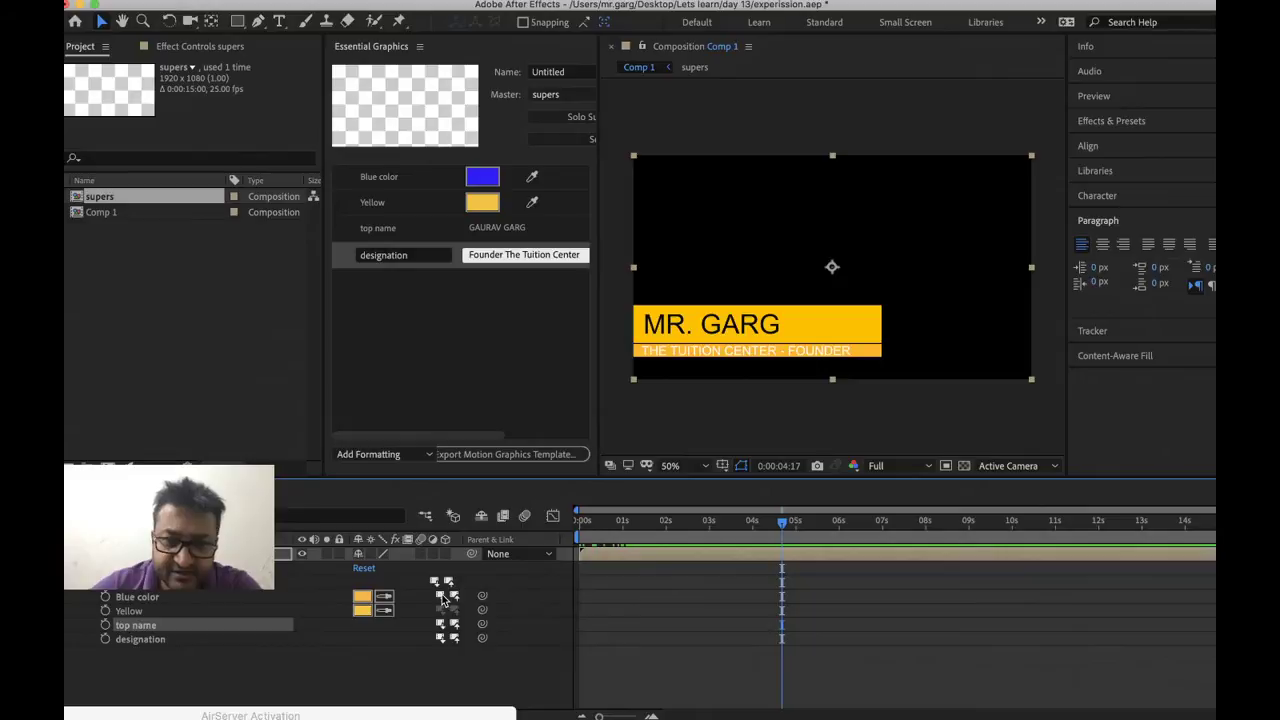
pyautogui.click(442, 597)
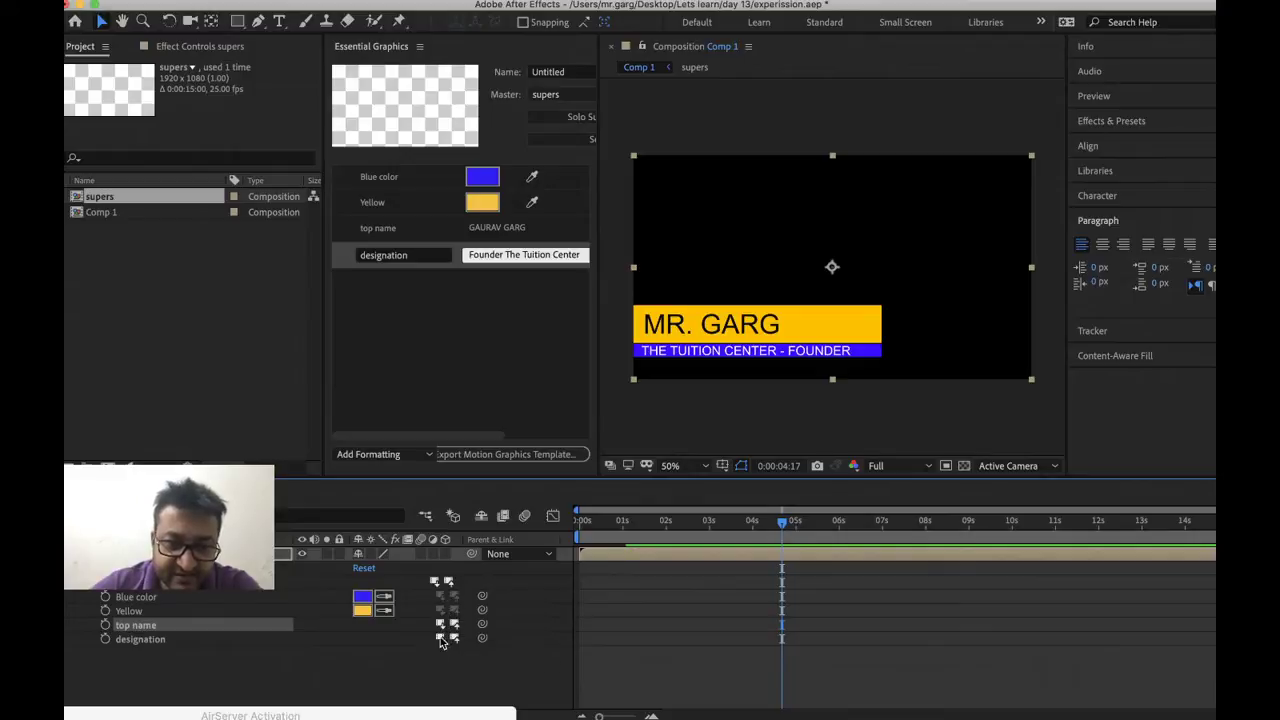
# Pull both the top name and designation text values back from the master comp
pyautogui.click(442, 624)
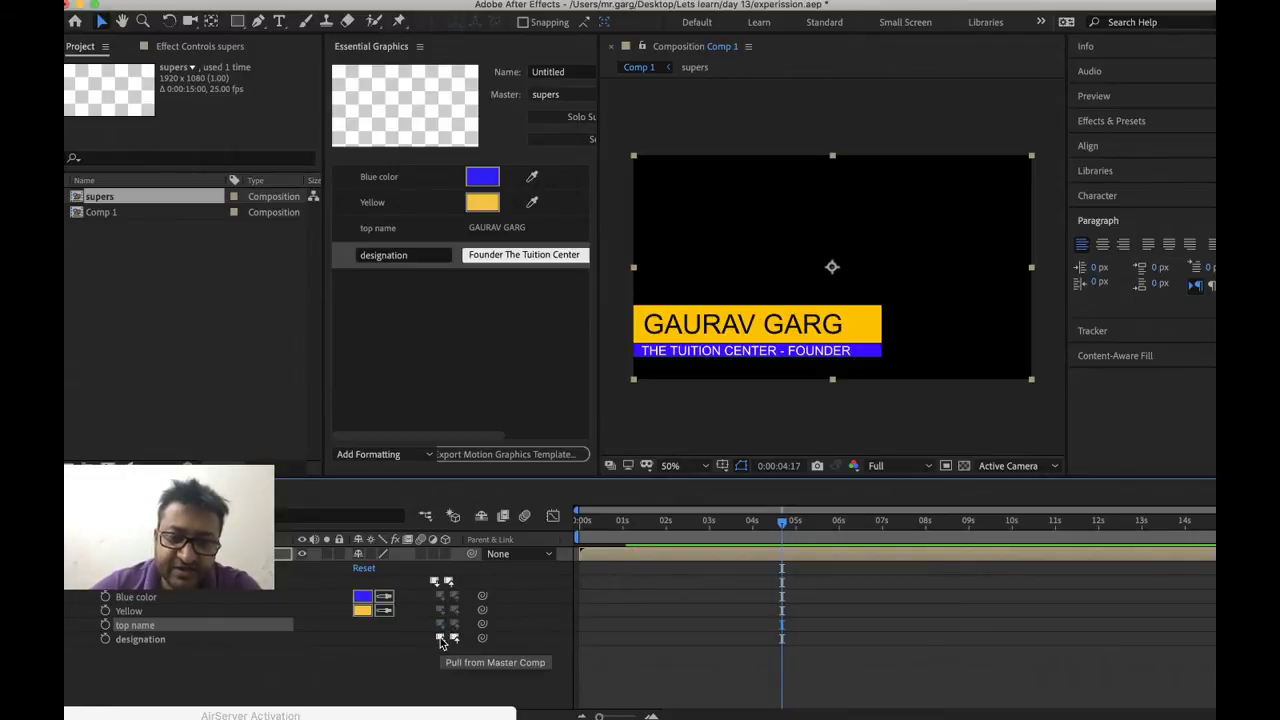
pyautogui.click(440, 638)
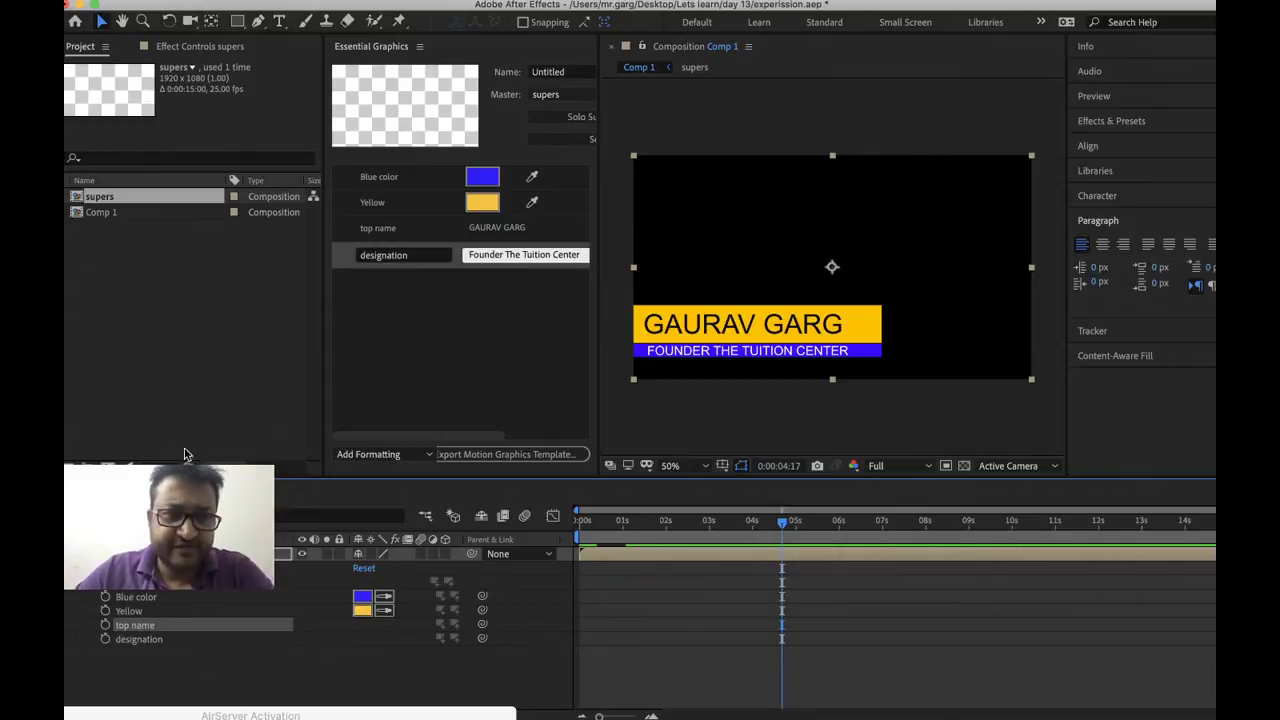
# Import 13.csv into the project, undoing the extra comp 13 it created
pyautogui.click(122, 344)
pyautogui.doubleClick(122, 344)
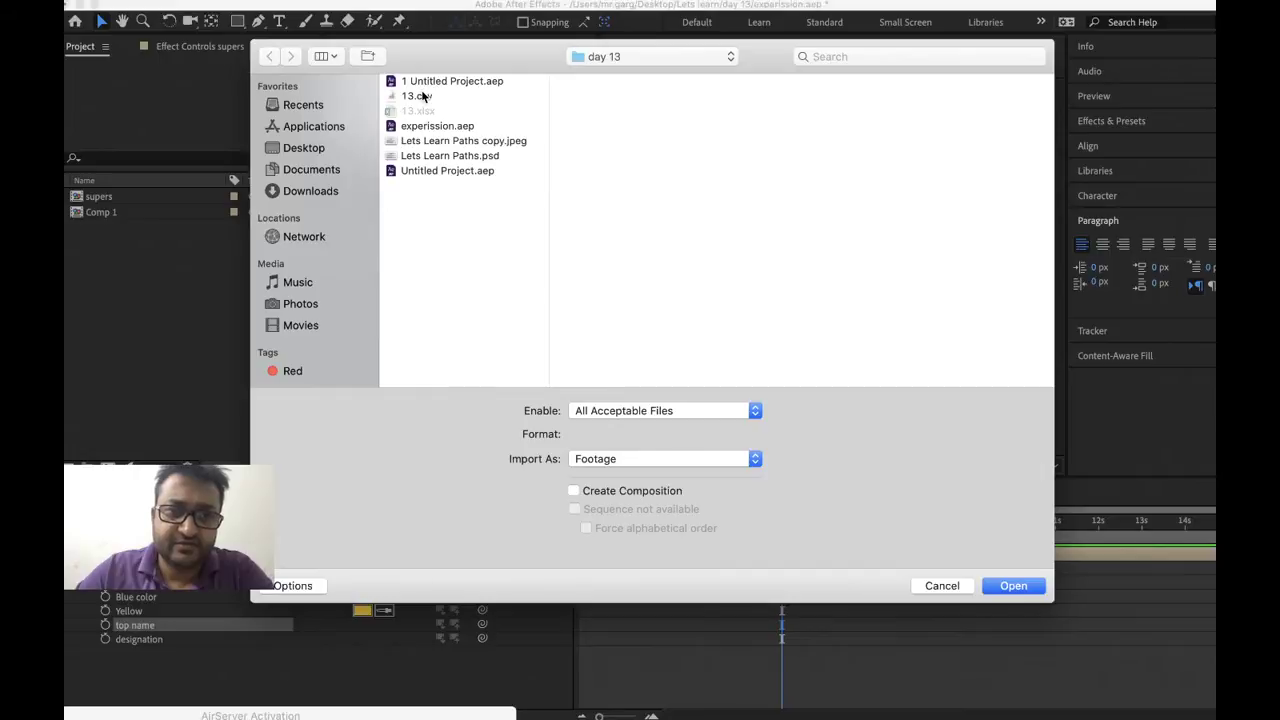
pyautogui.click(416, 96)
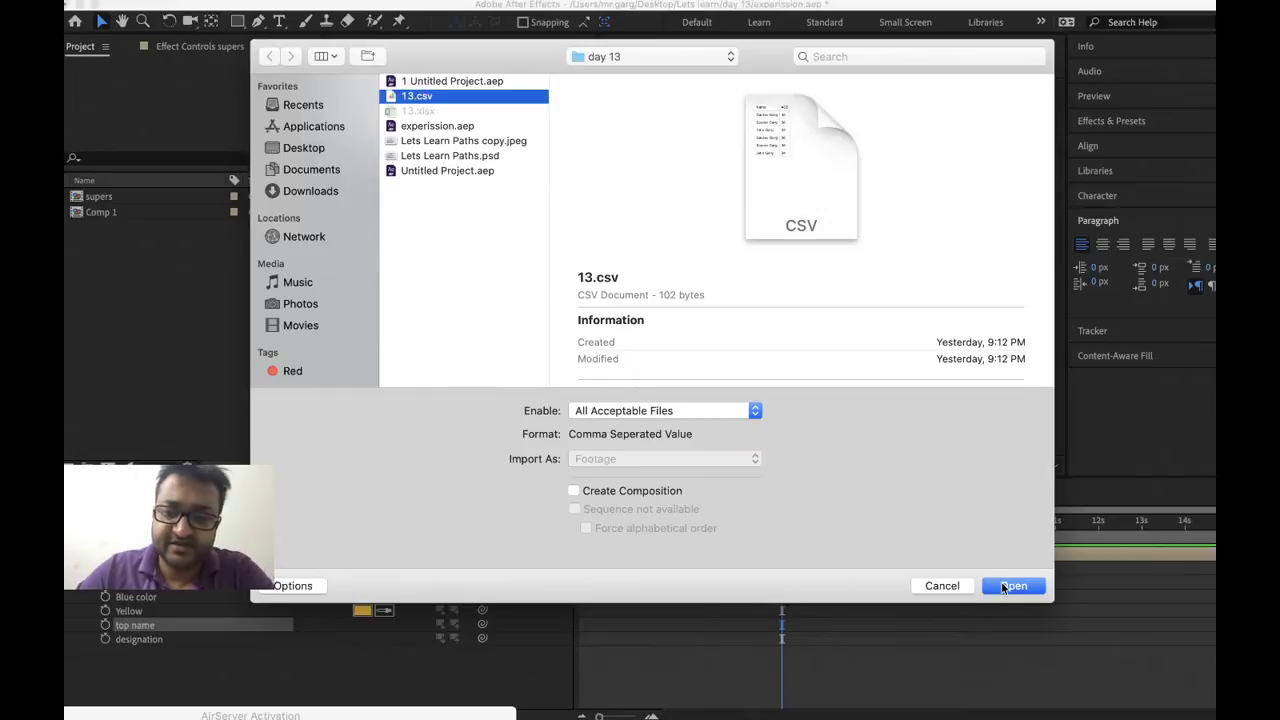
pyautogui.click(1005, 587)
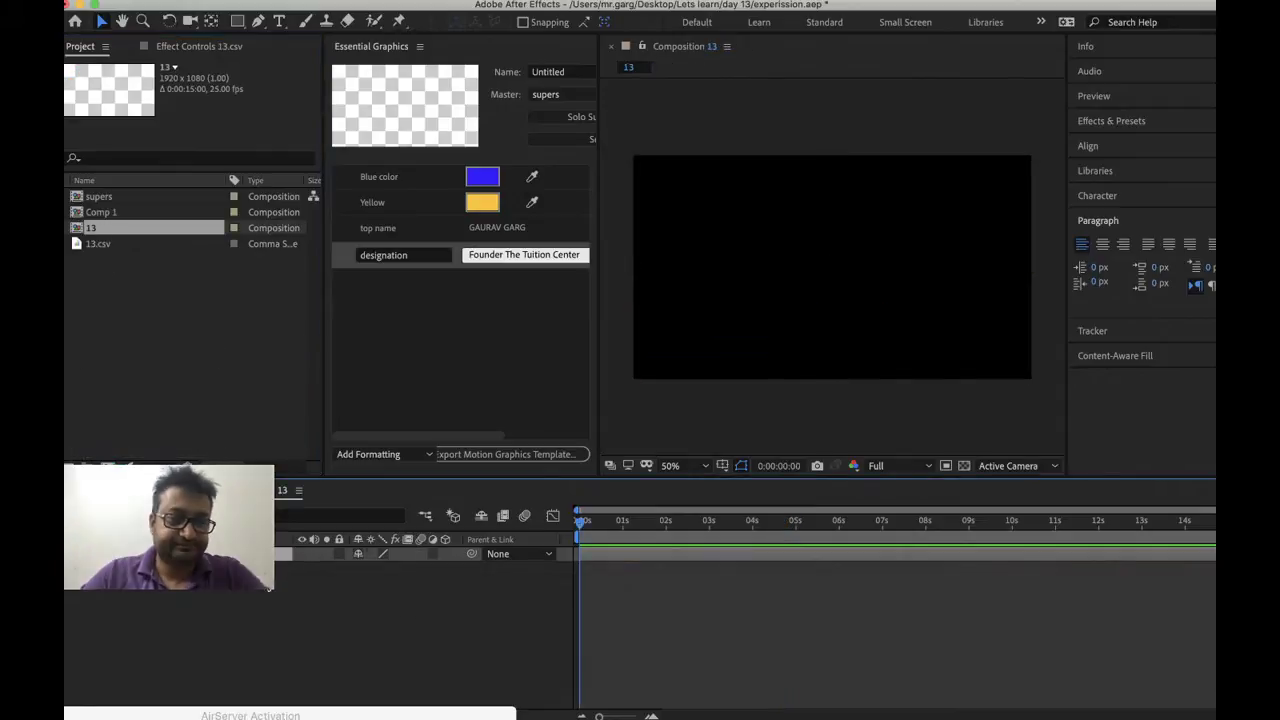
pyautogui.press('cmd+z')
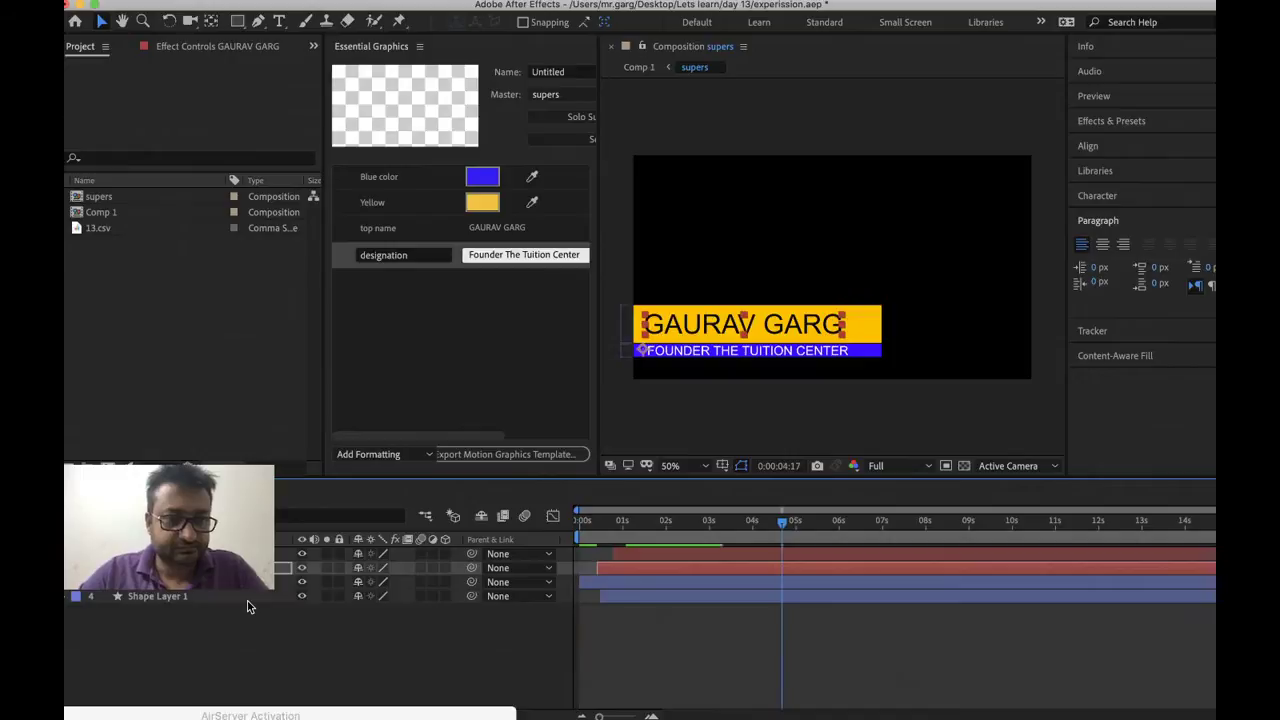
pyautogui.press('cmd+z')
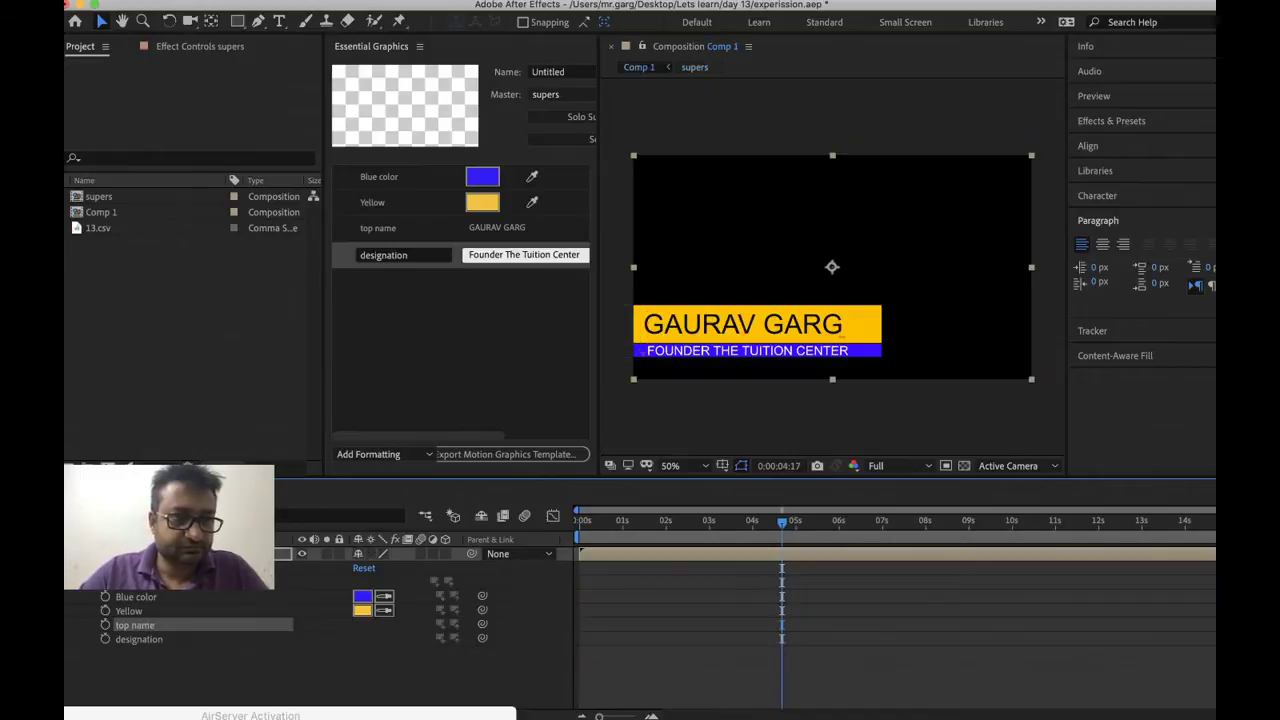
# Add 13.csv as a layer in Comp 1's timeline
pyautogui.click(78, 229)
pyautogui.moveTo(78, 229); pyautogui.dragTo(200, 555)
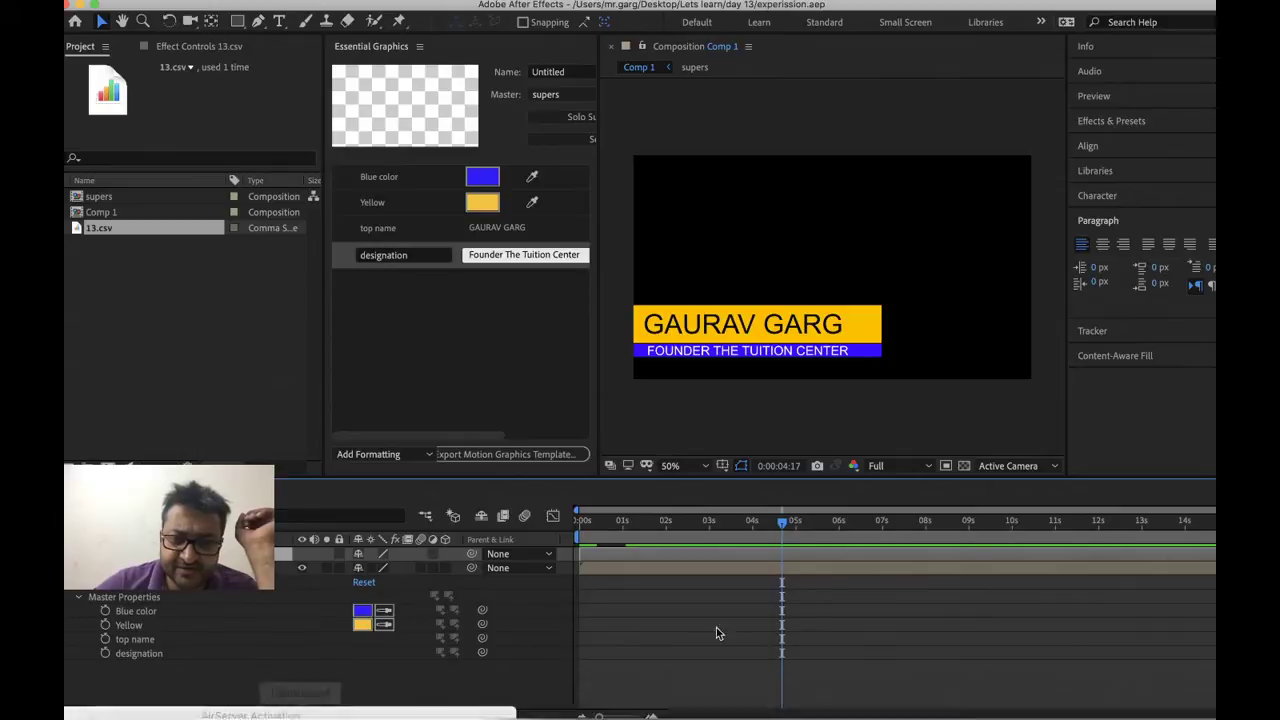
pyautogui.moveTo(652, 712)
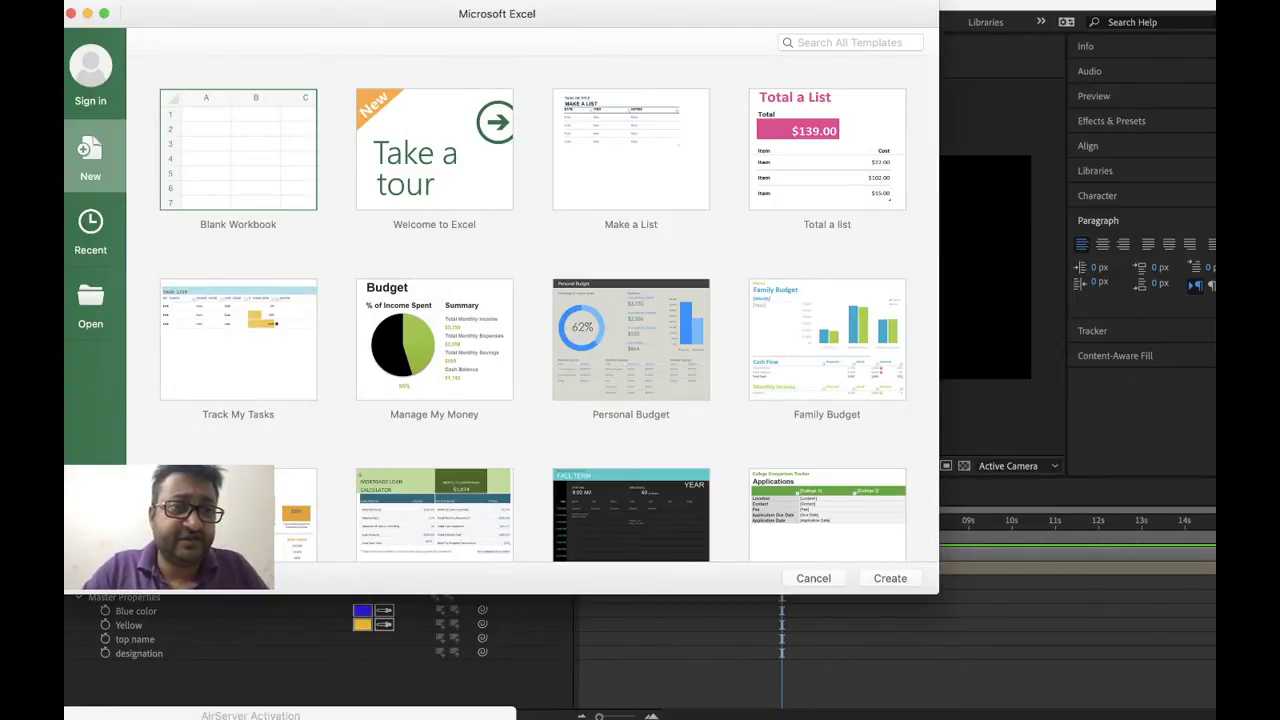
# Open the recent 13 workbook in Excel and look over its Name and AGE columns
pyautogui.click(165, 0)
pyautogui.moveTo(211, 57)
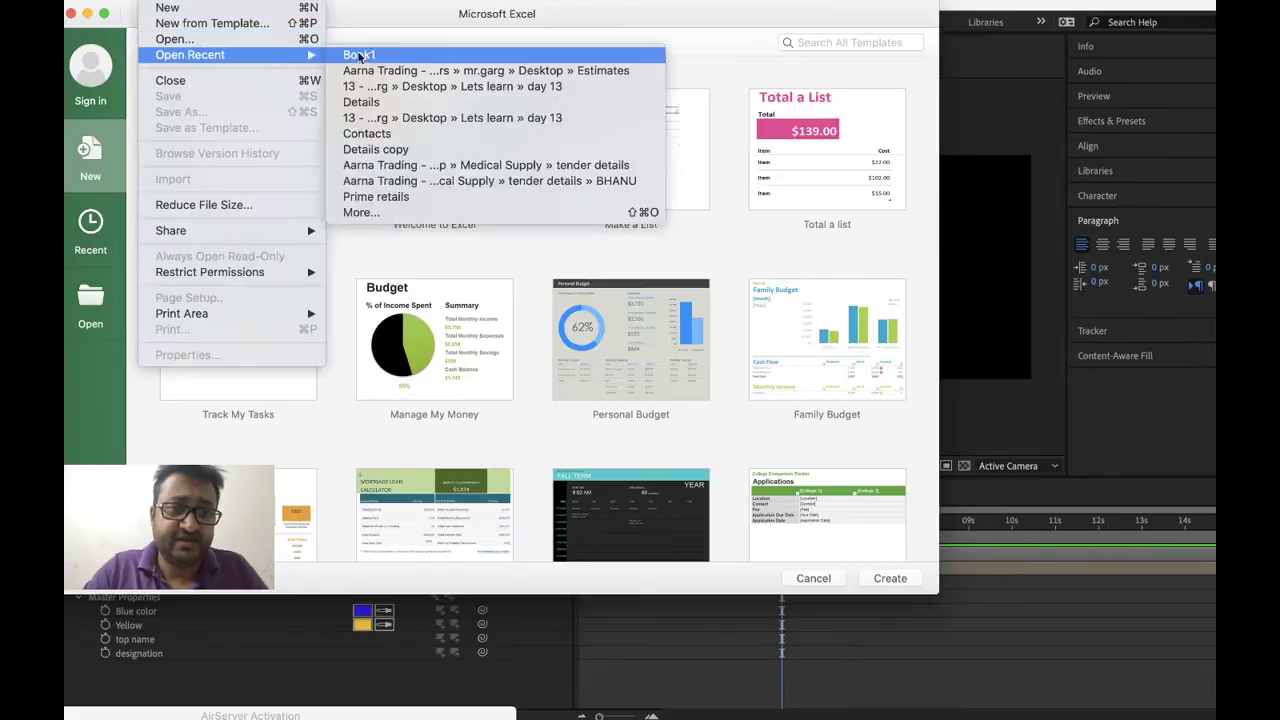
pyautogui.click(392, 118)
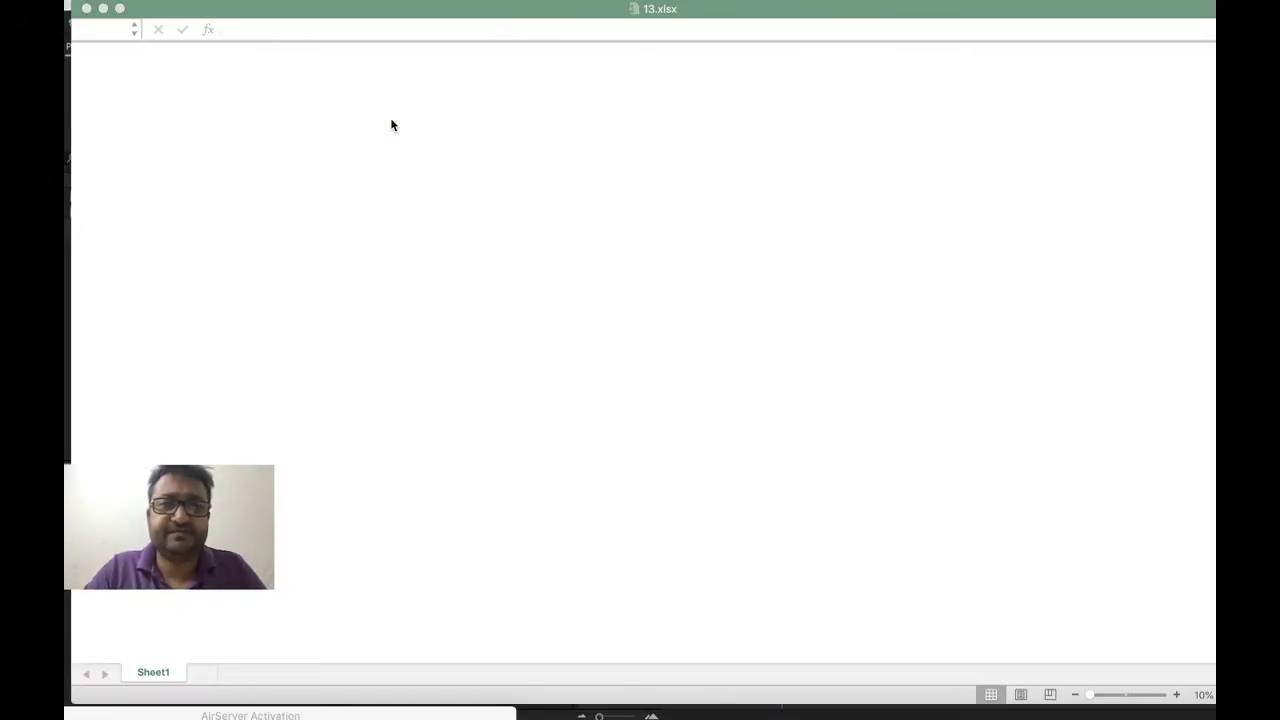
pyautogui.click(360, 229)
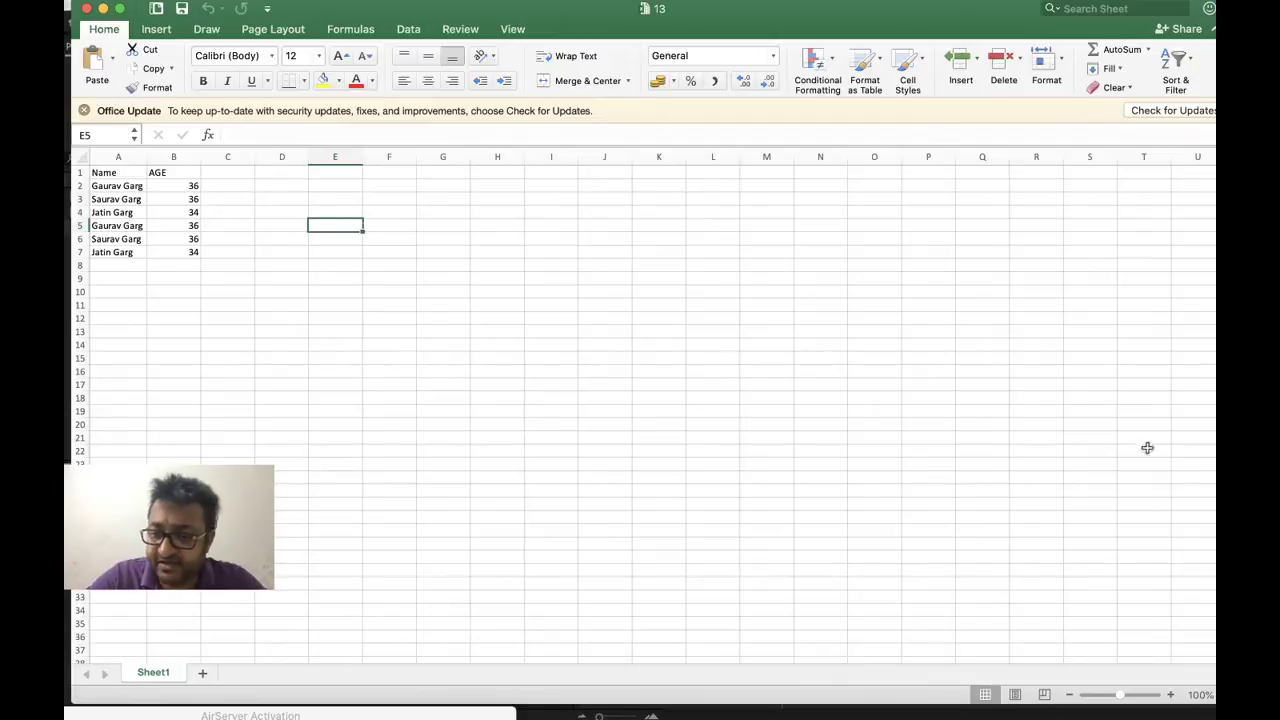
pyautogui.click(1147, 697)
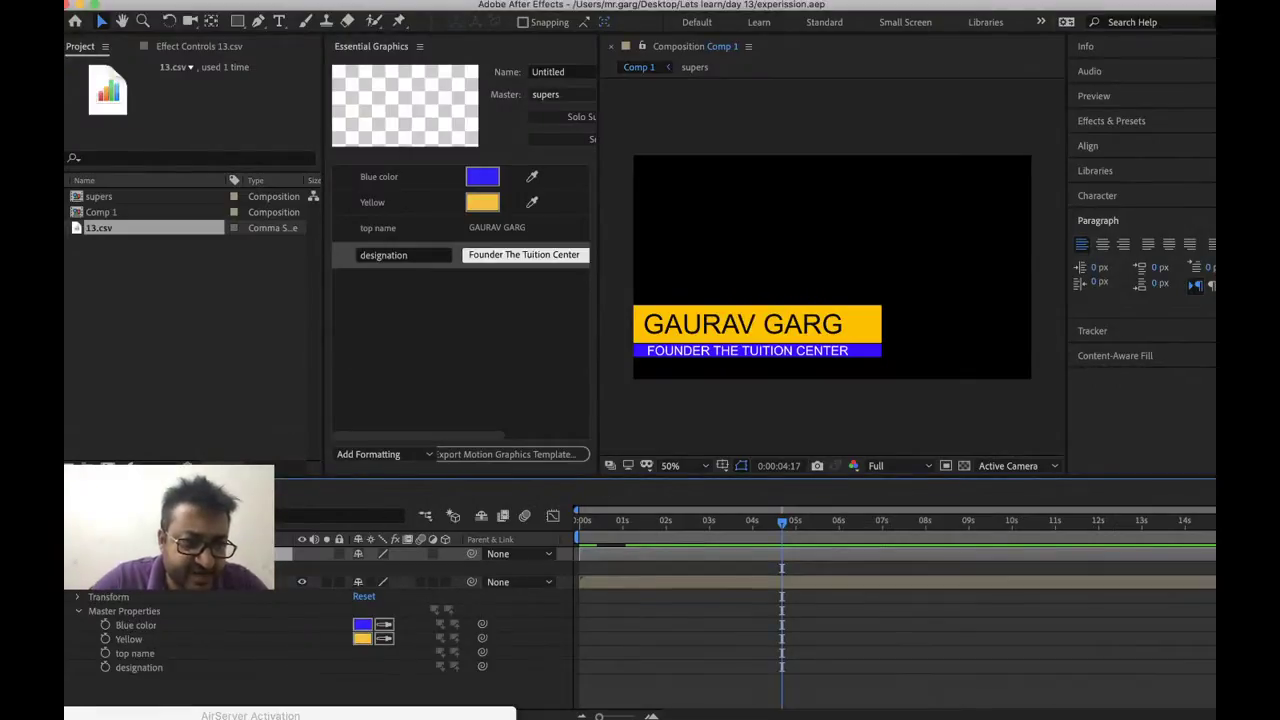
# Expand the 13.csv layer's Name and AGE groups and maximise the Timeline panel
pyautogui.scroll(2, 640, 623)
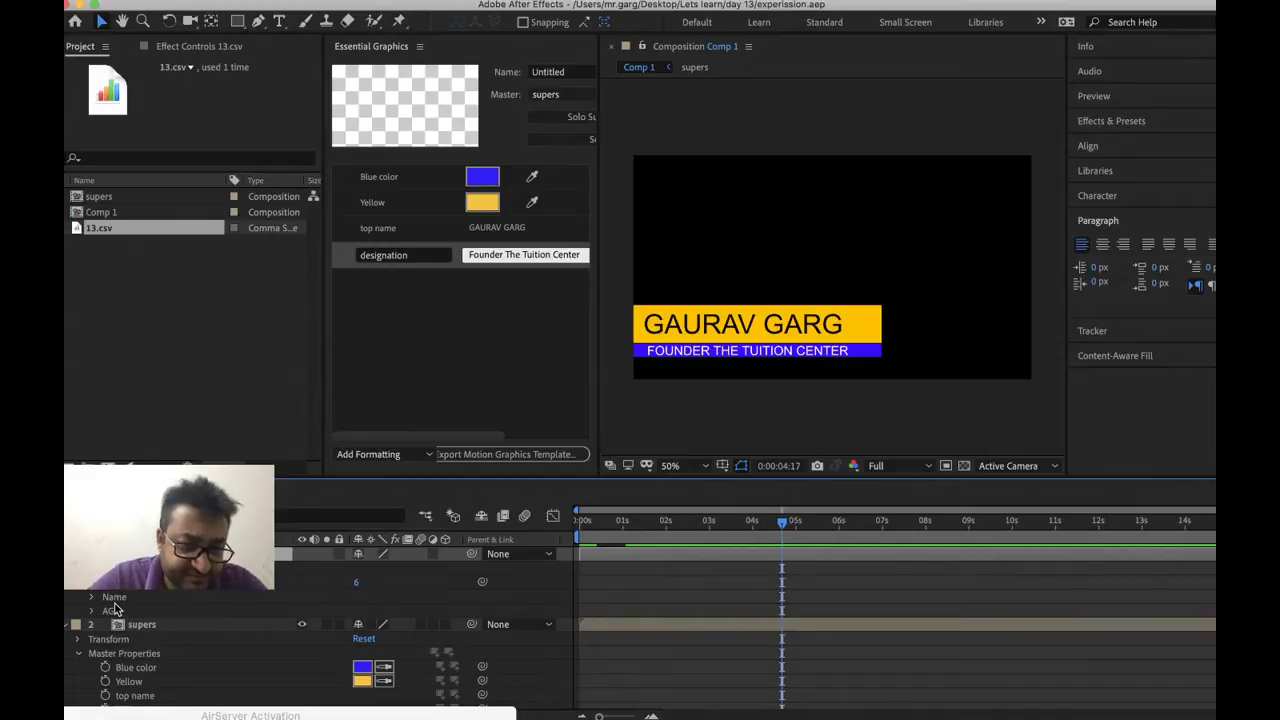
pyautogui.click(91, 596)
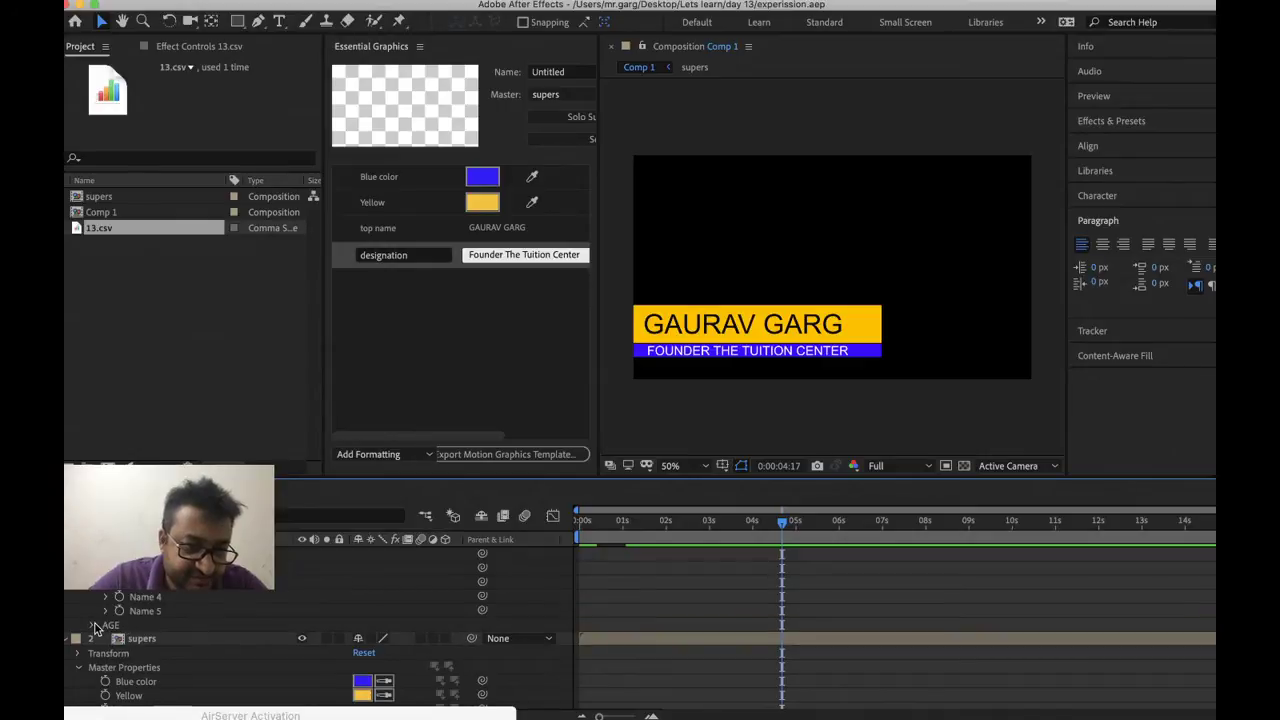
pyautogui.click(92, 625)
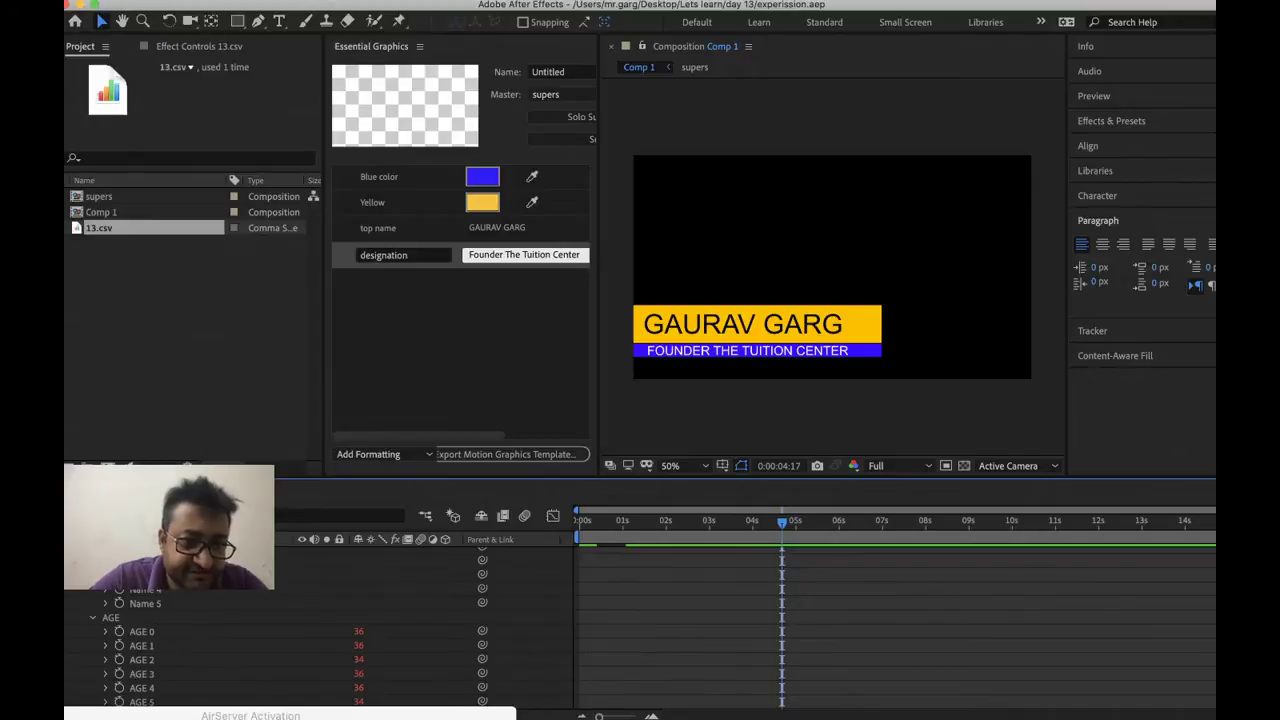
pyautogui.press('`')
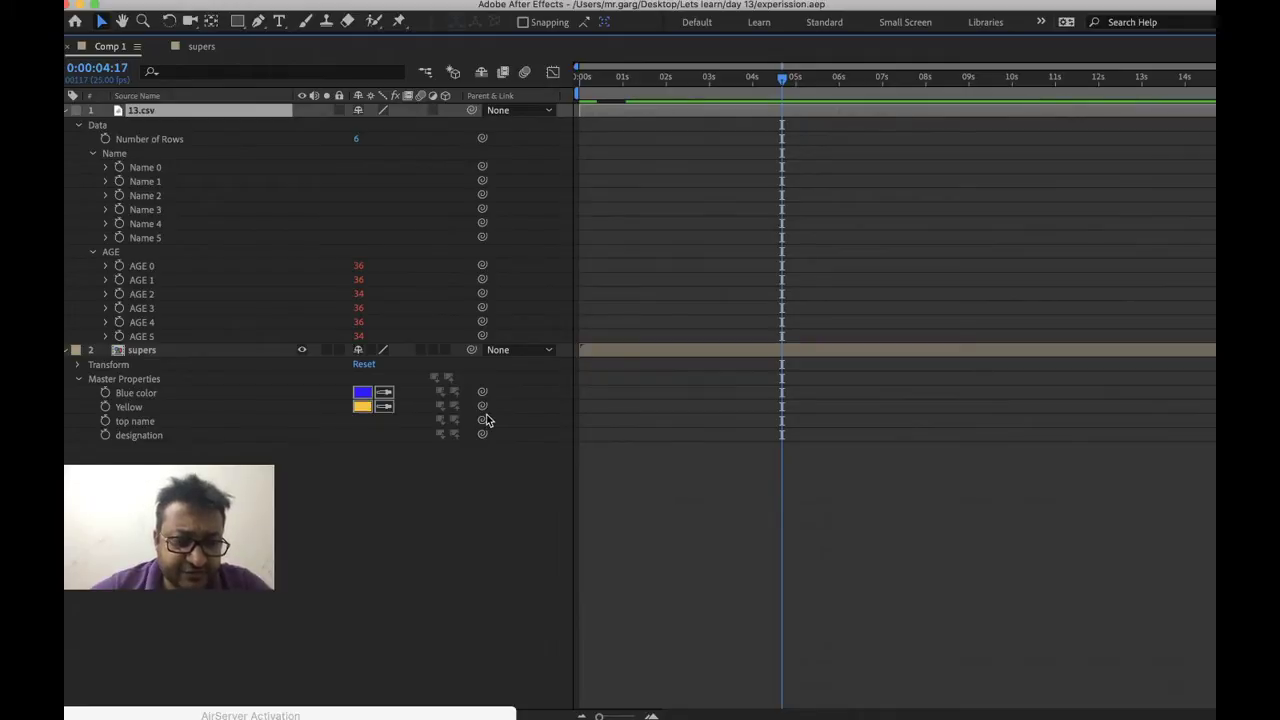
# Pick-whip top name to 13.csv's Name 4 and designation to AGE 1, then restore the layout
pyautogui.moveTo(483, 421); pyautogui.dragTo(157, 193)
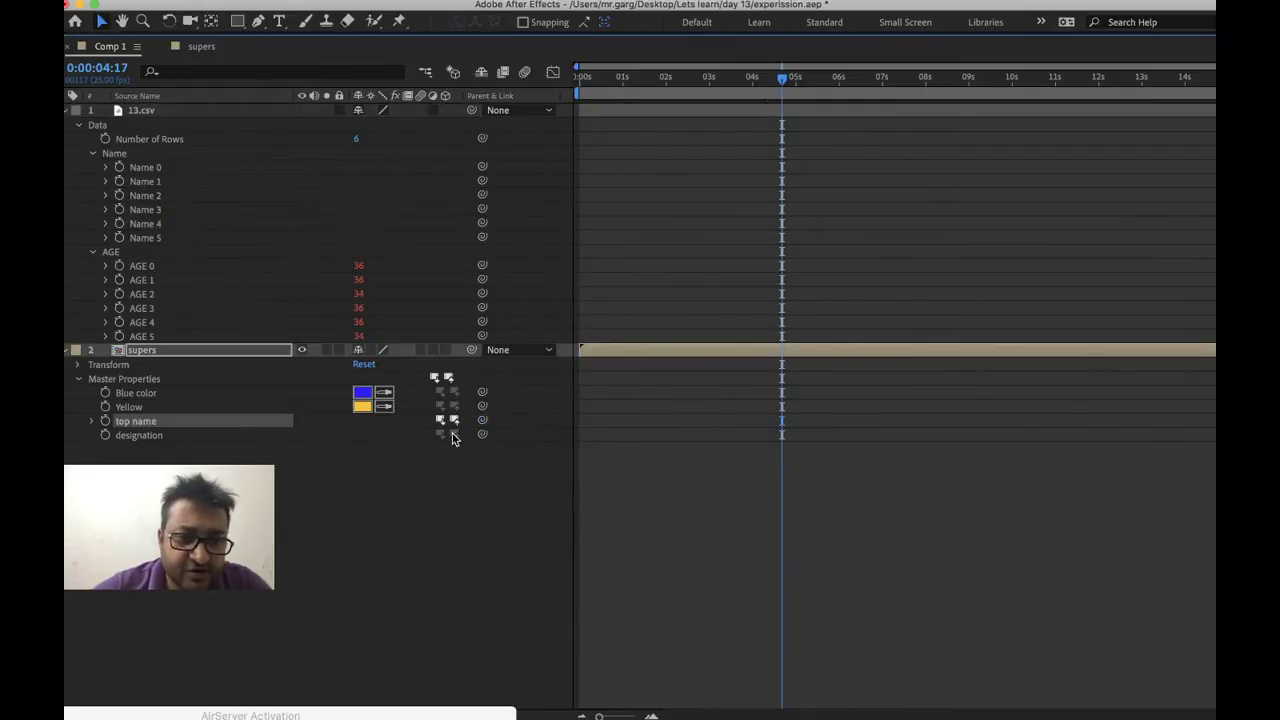
pyautogui.moveTo(484, 438); pyautogui.dragTo(225, 271)
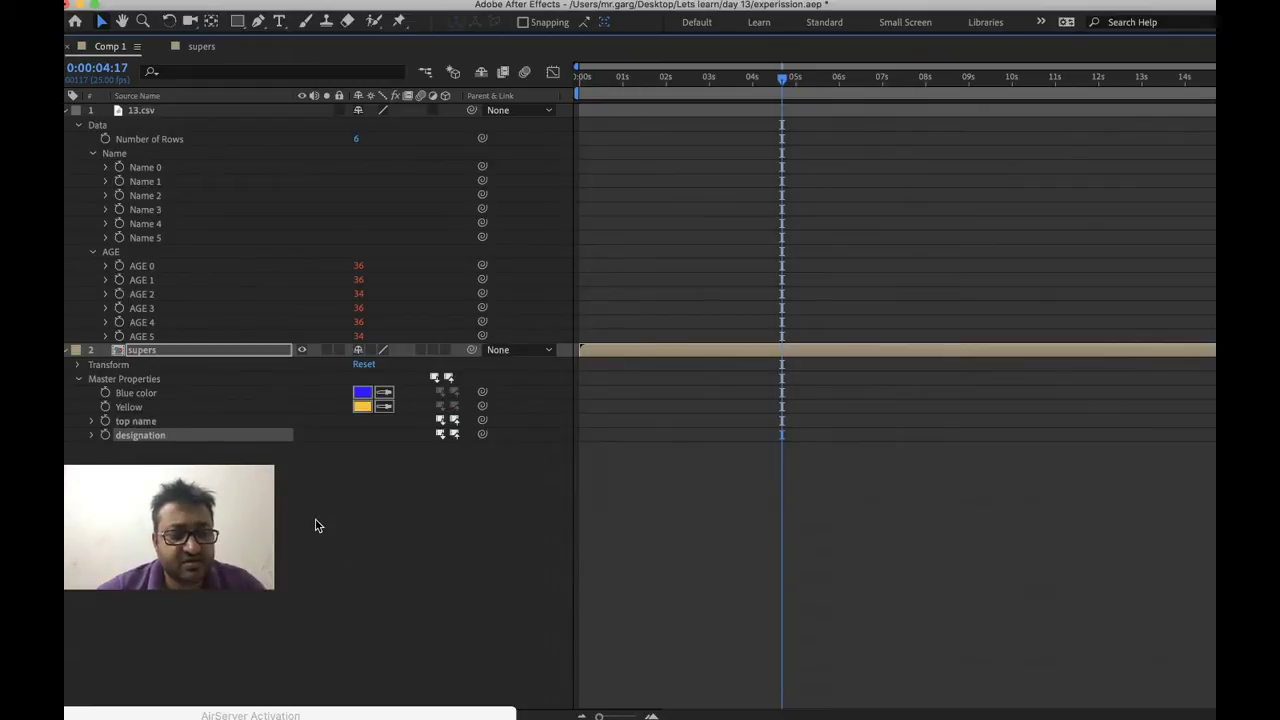
pyautogui.press('`')
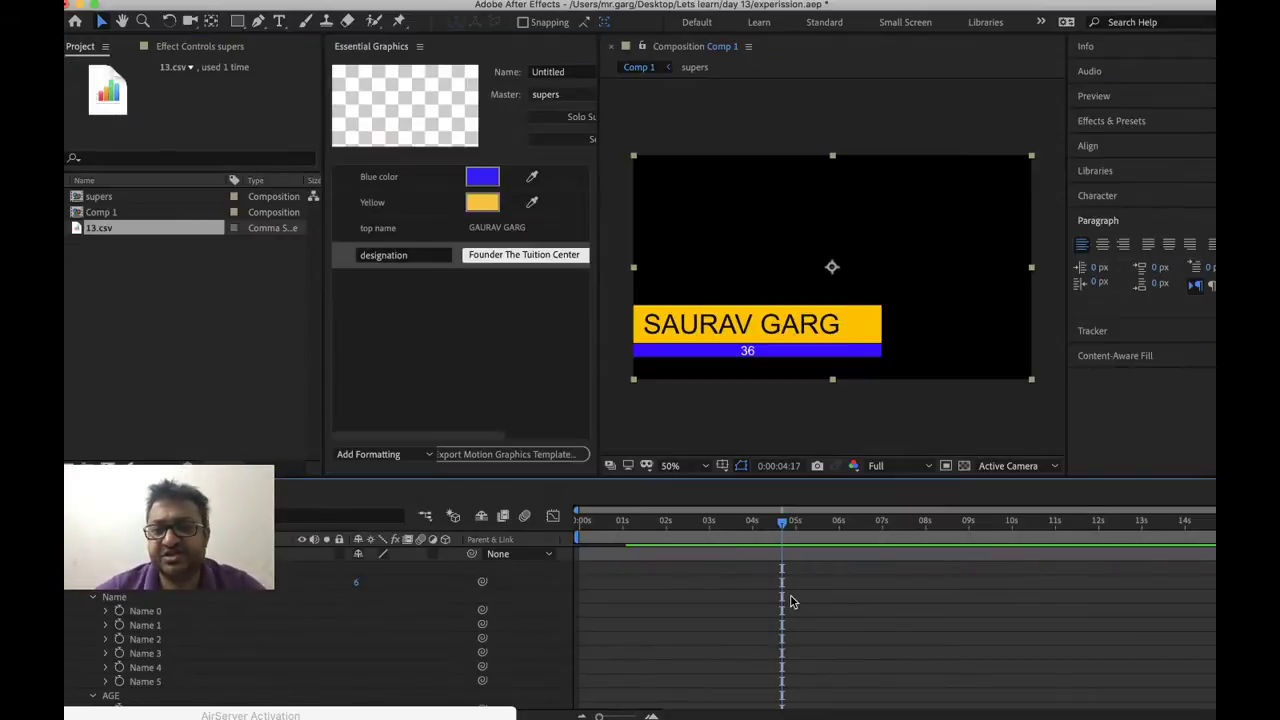
pyautogui.scroll(-2, 790, 600)
pyautogui.scroll(-1, 791, 600)
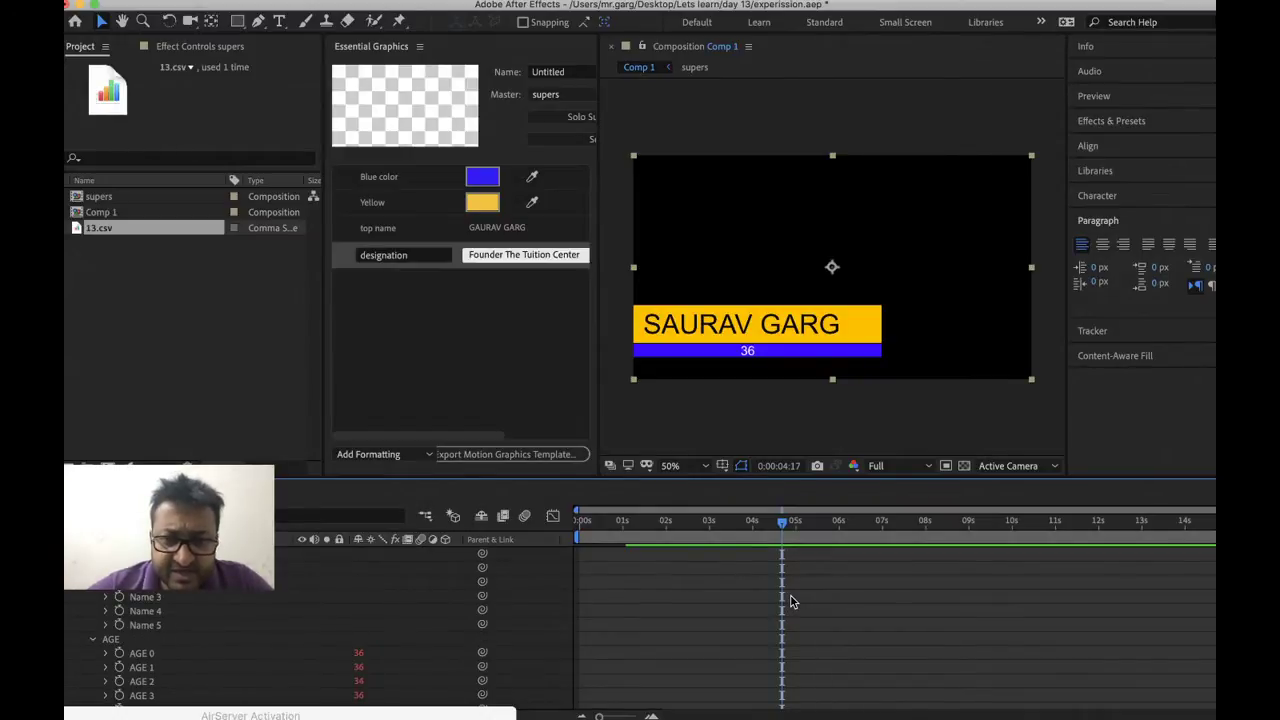
pyautogui.scroll(-2, 791, 601)
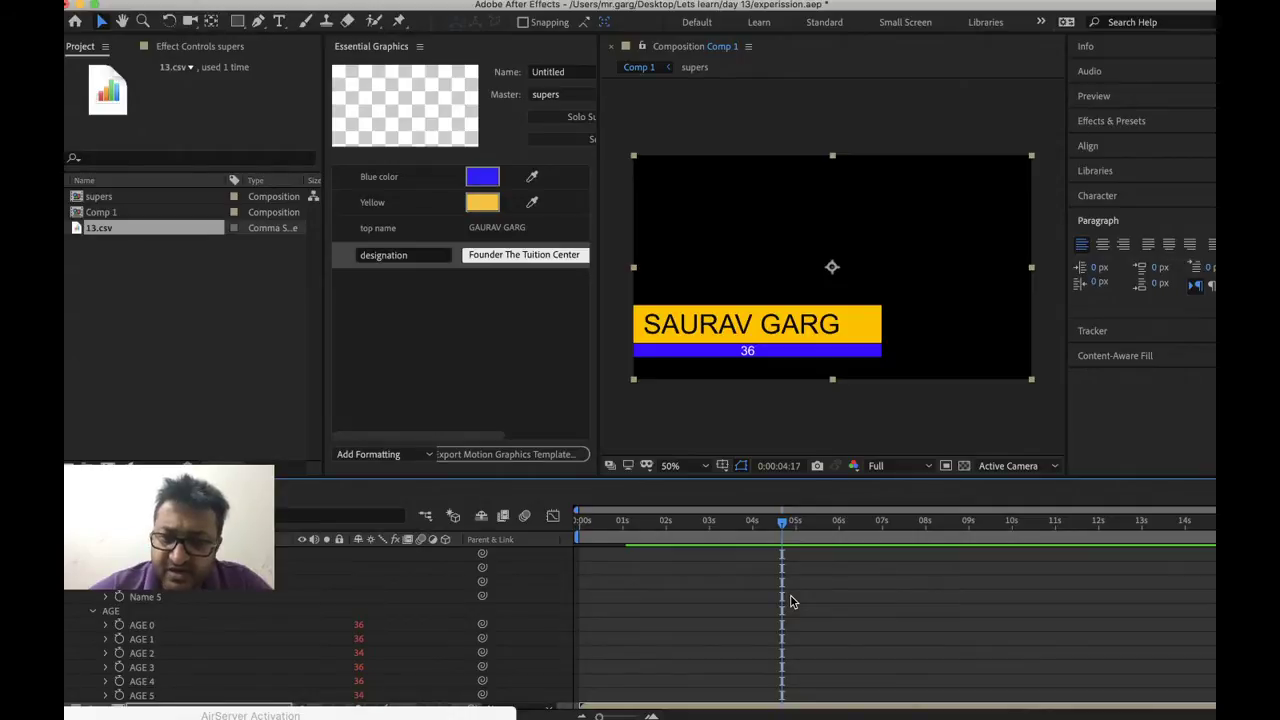
pyautogui.scroll(-4, 791, 596)
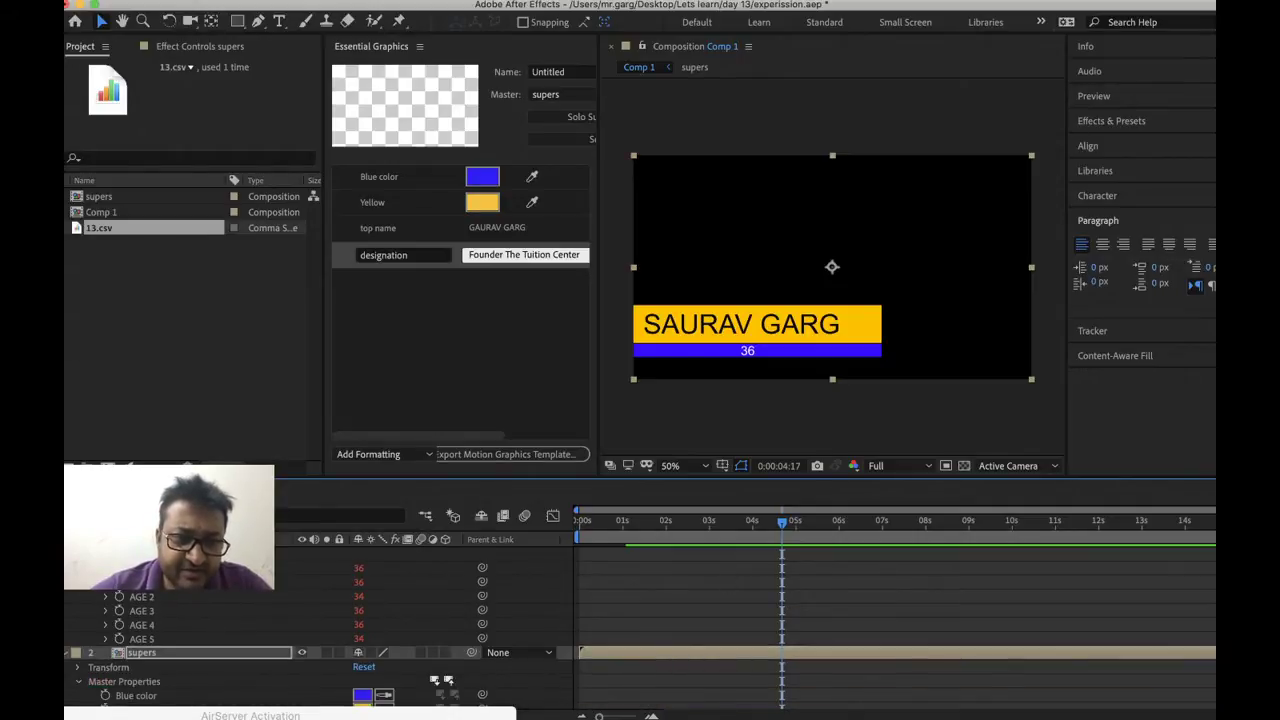
# In supers, left-align the designation text and drag it to the blue bar's left edge
pyautogui.doubleClick(141, 652)
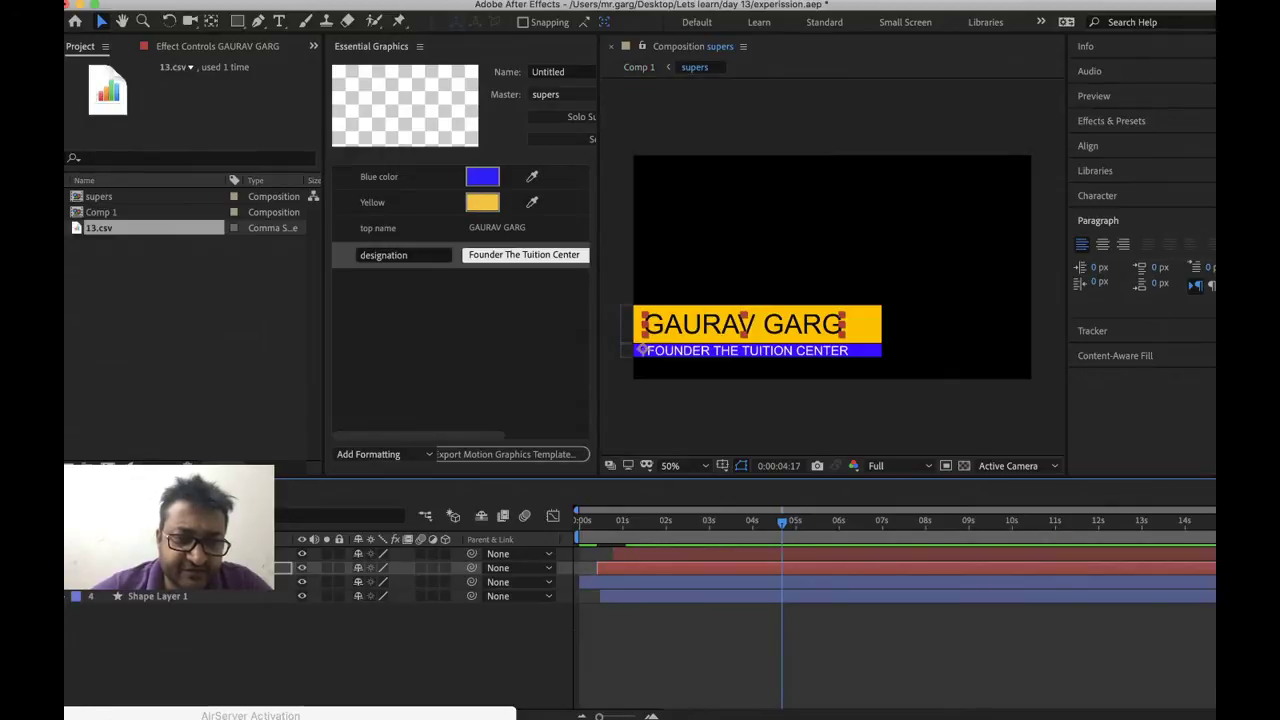
pyautogui.rightClick(205, 553)
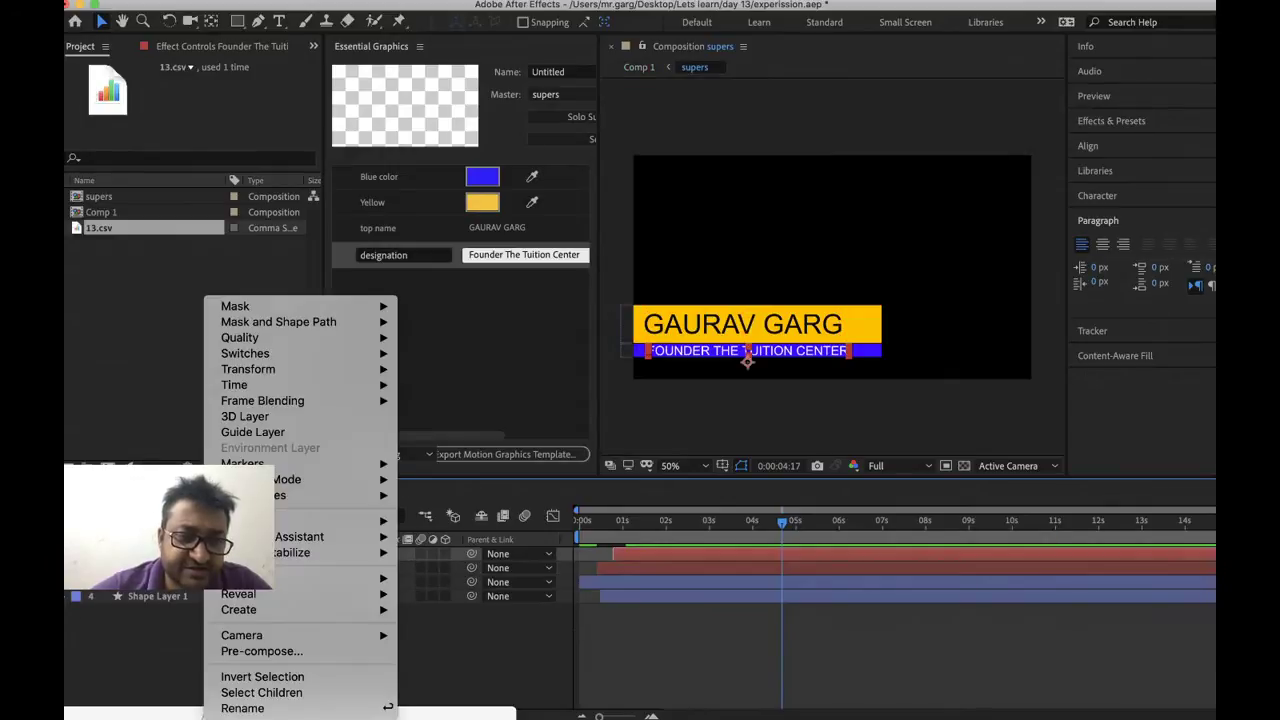
pyautogui.click(1080, 308)
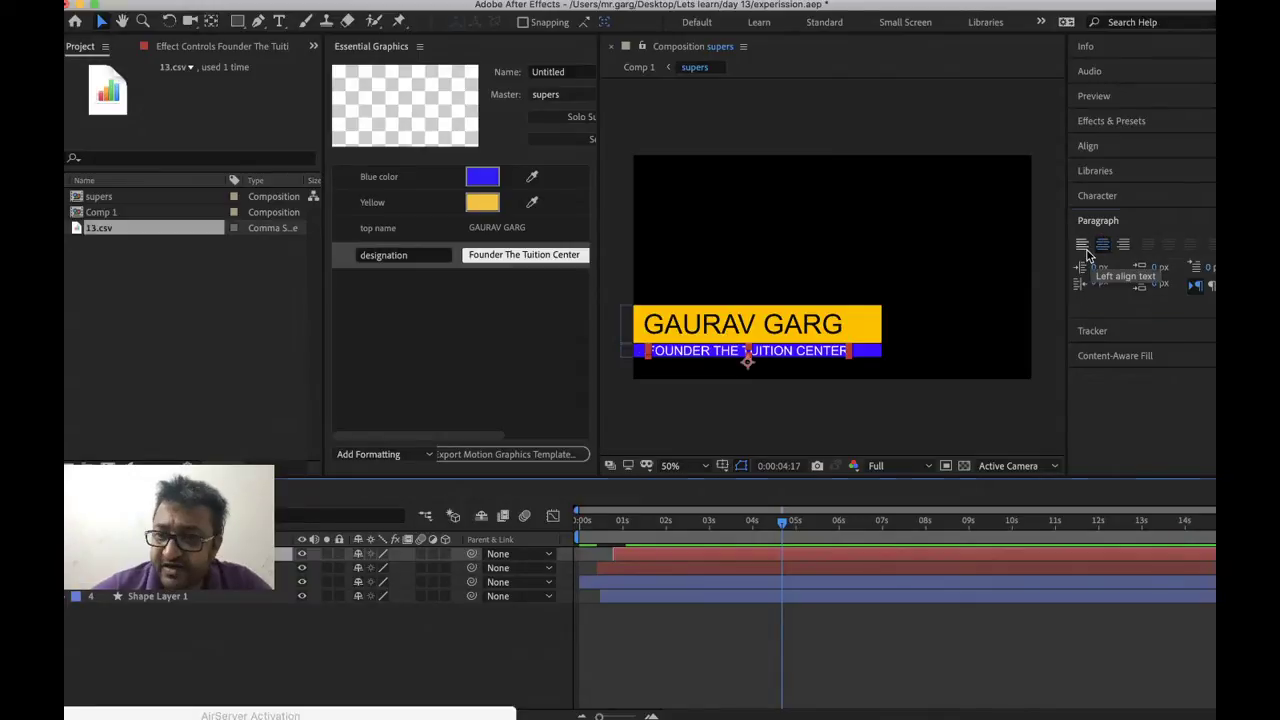
pyautogui.click(1084, 248)
pyautogui.moveTo(828, 360); pyautogui.dragTo(727, 364)
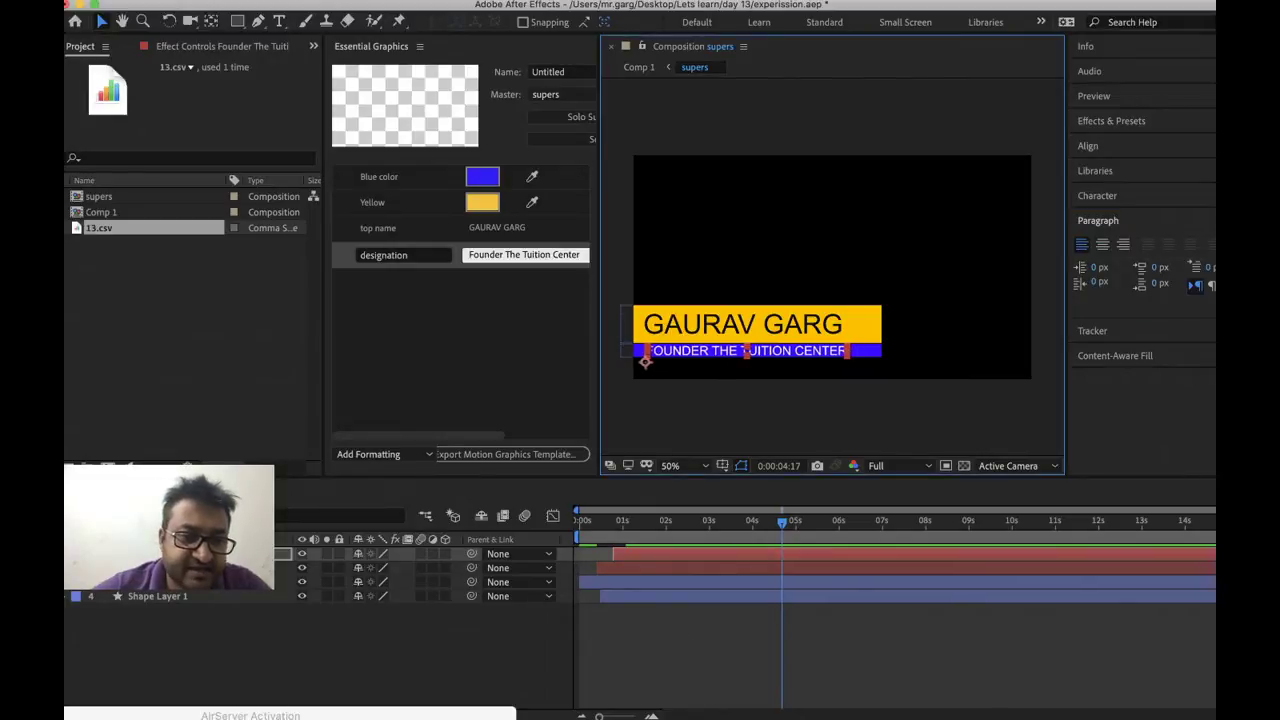
pyautogui.press('super+w')
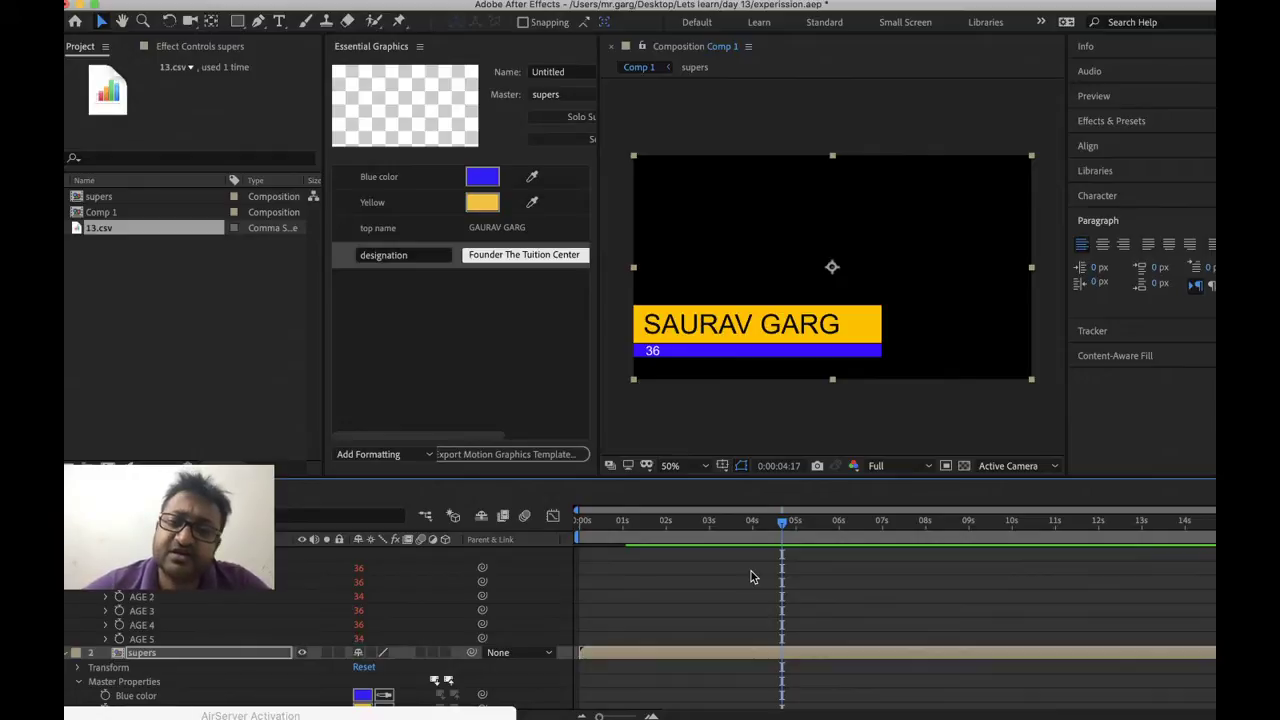
# Quit After Effects, saving the project changes when prompted
pyautogui.press('`')
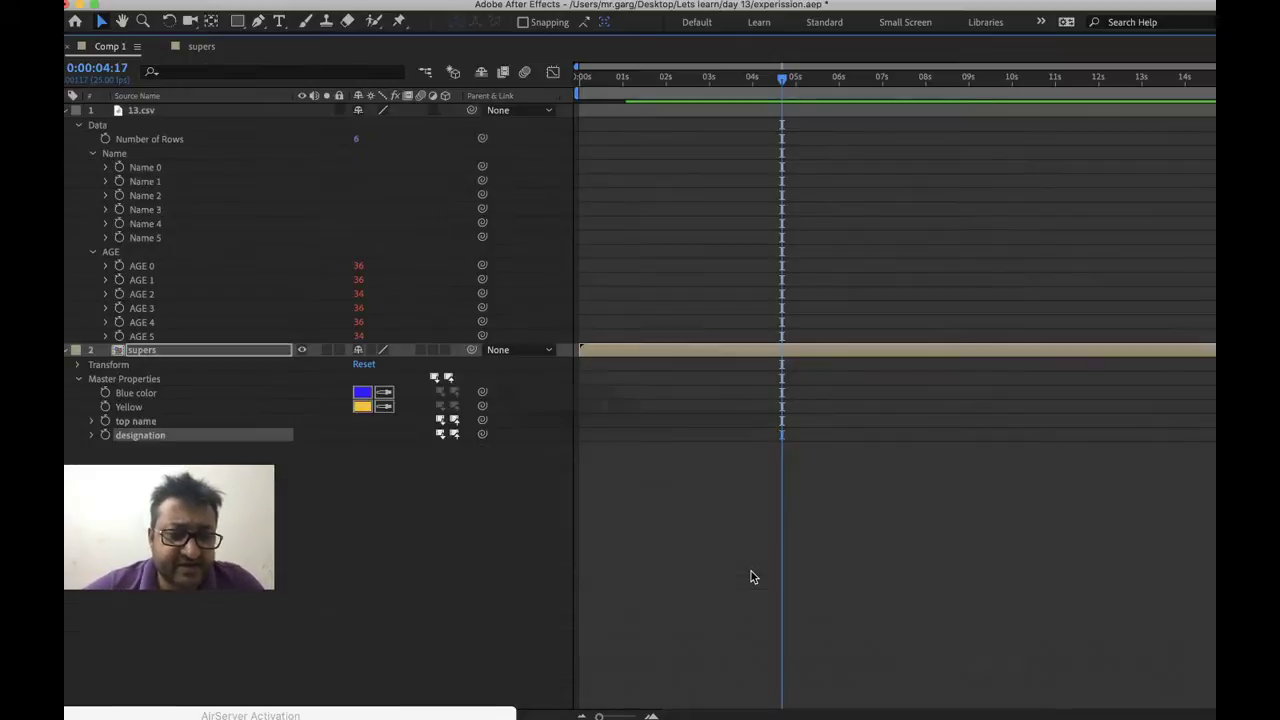
pyautogui.press('super+q')
pyautogui.click(735, 391)
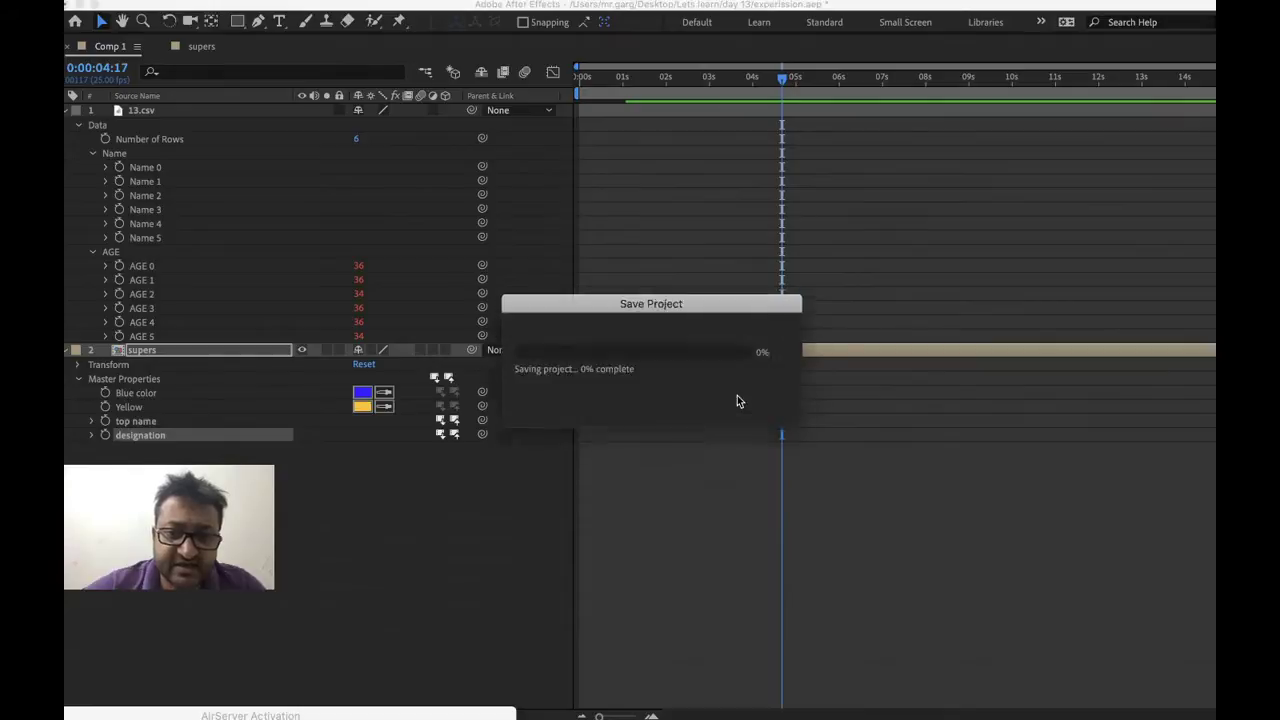
pyautogui.moveTo(507, 705)
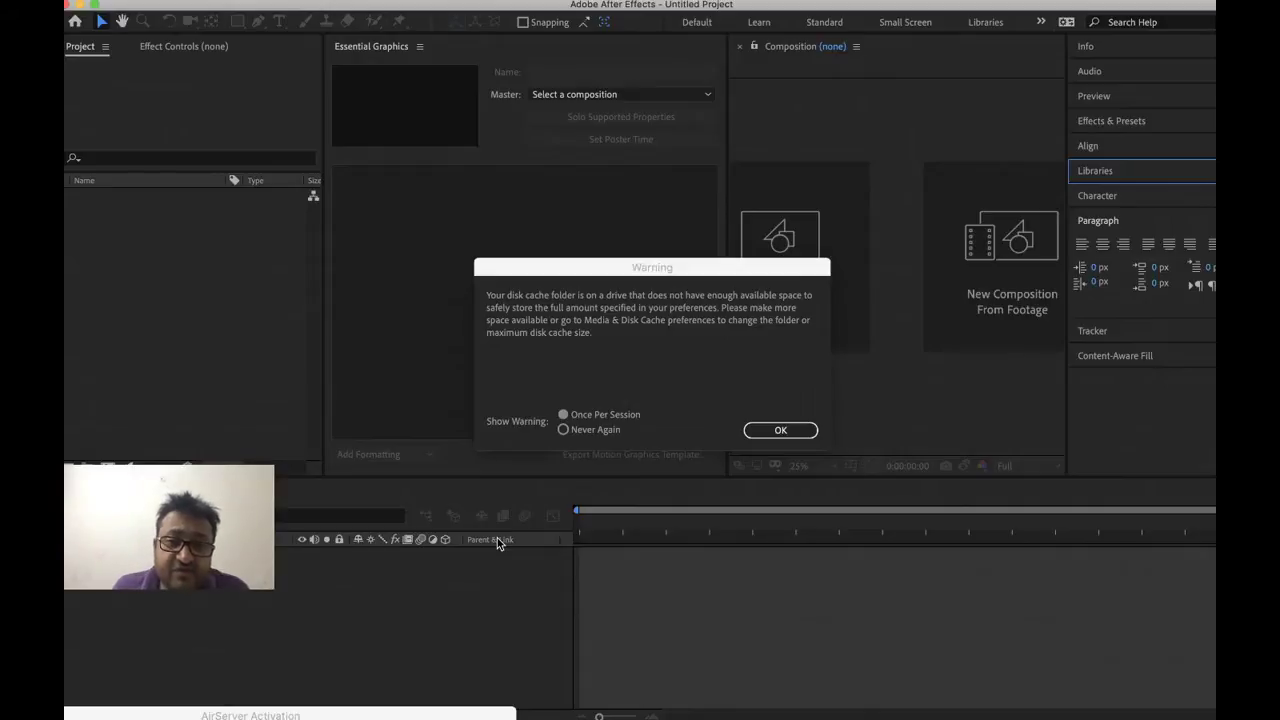
# Dismiss the disk cache warning and close the Home start screen
pyautogui.click(780, 431)
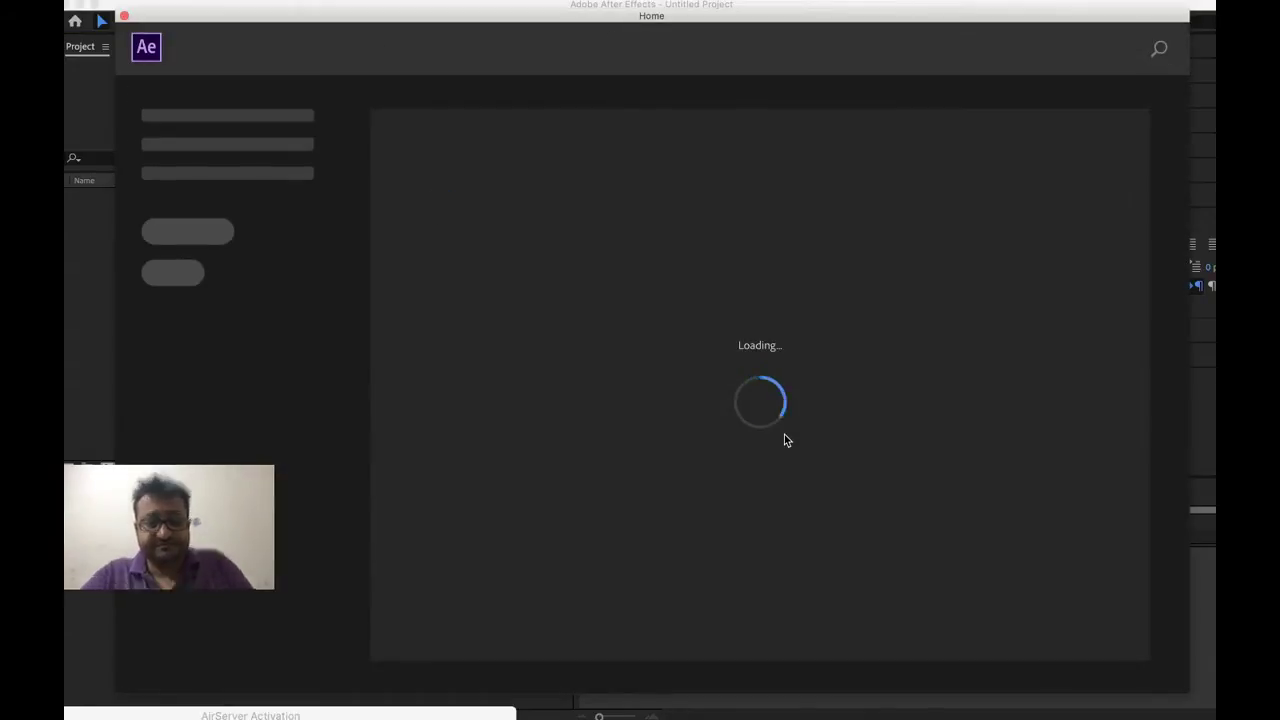
pyautogui.press('Escape')
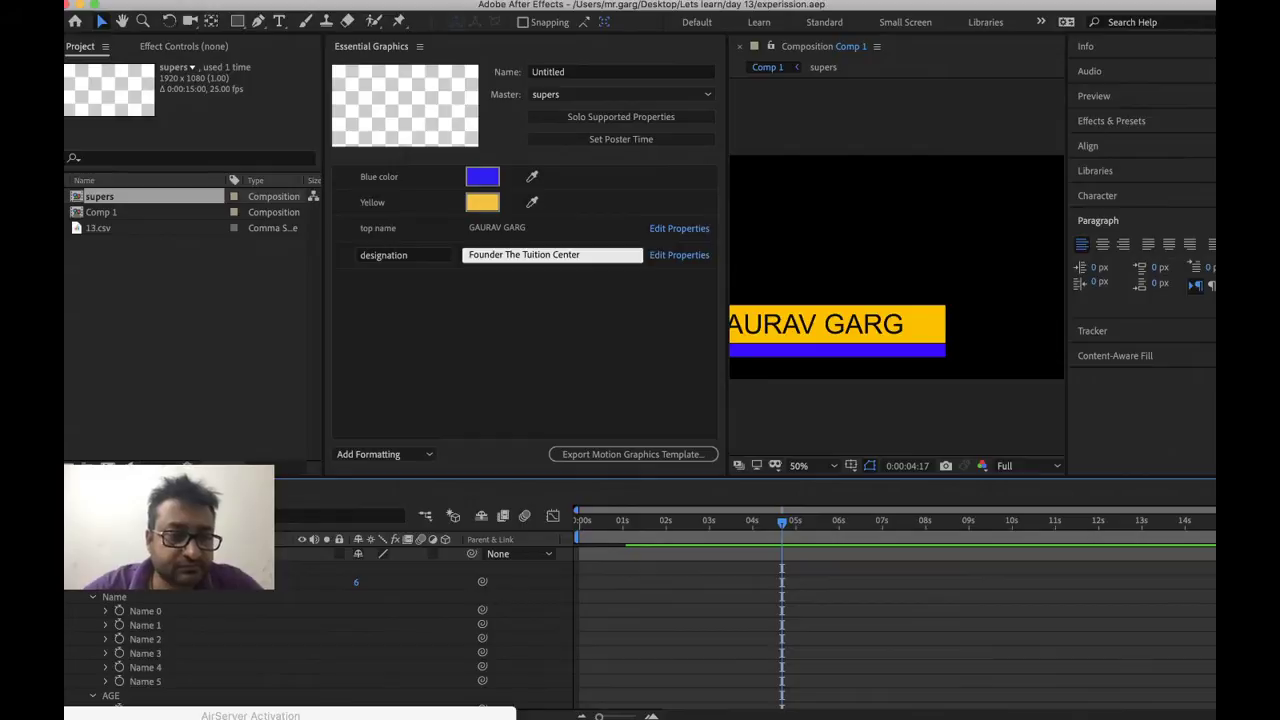
# Widen the viewer and set designation to Pull from Master Comp, showing FOUNDER THE TUITION CENTER
pyautogui.press('`')
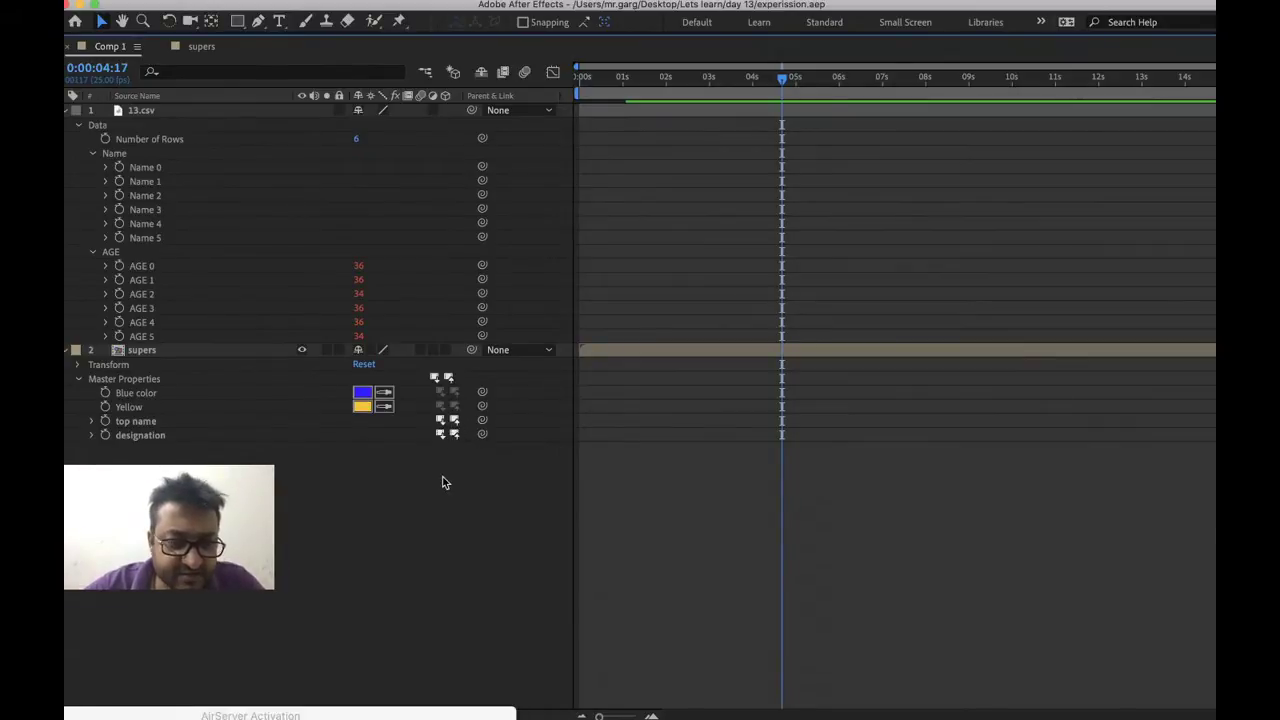
pyautogui.press('`')
pyautogui.scroll(-5, 480, 617)
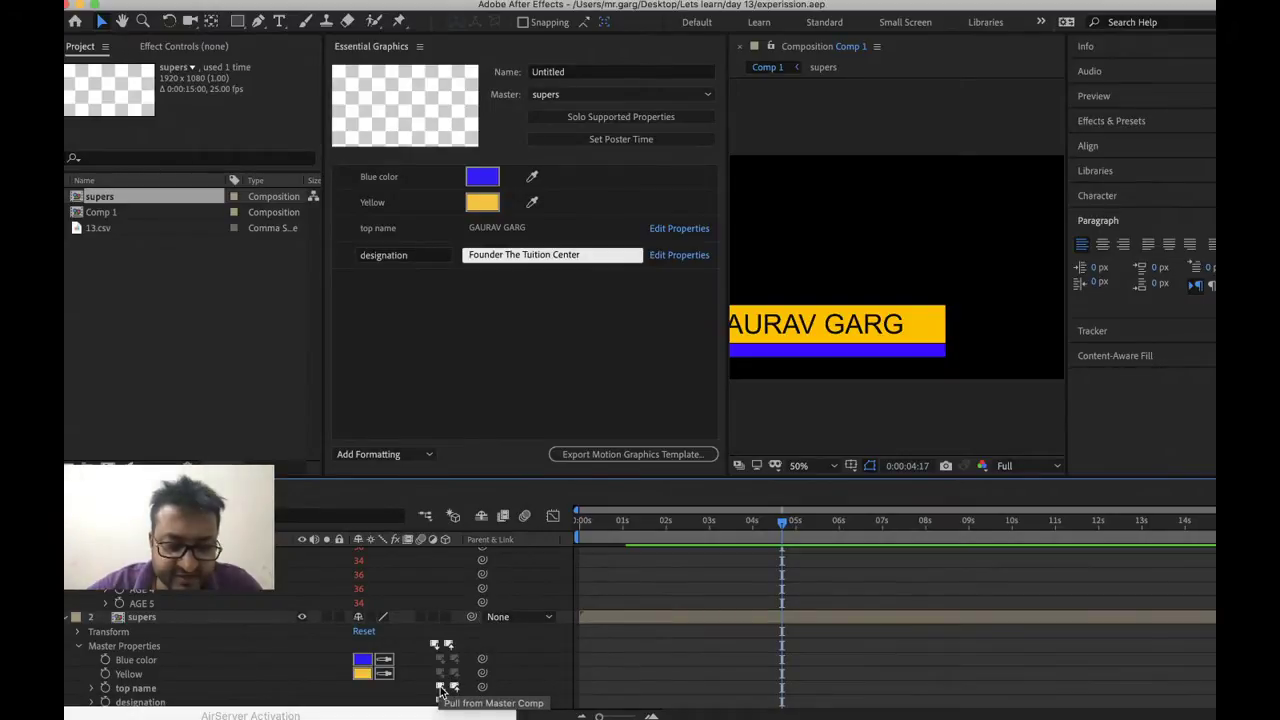
pyautogui.scroll(1, 440, 690)
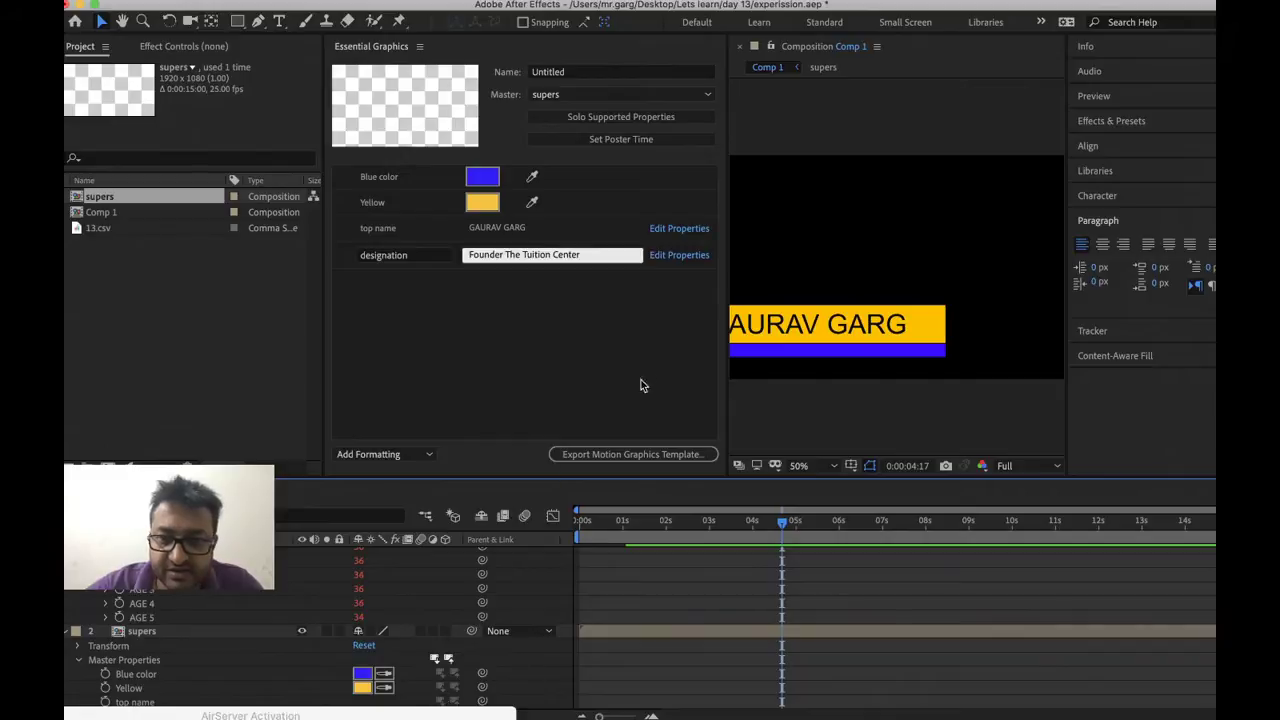
pyautogui.moveTo(720, 363); pyautogui.dragTo(531, 323)
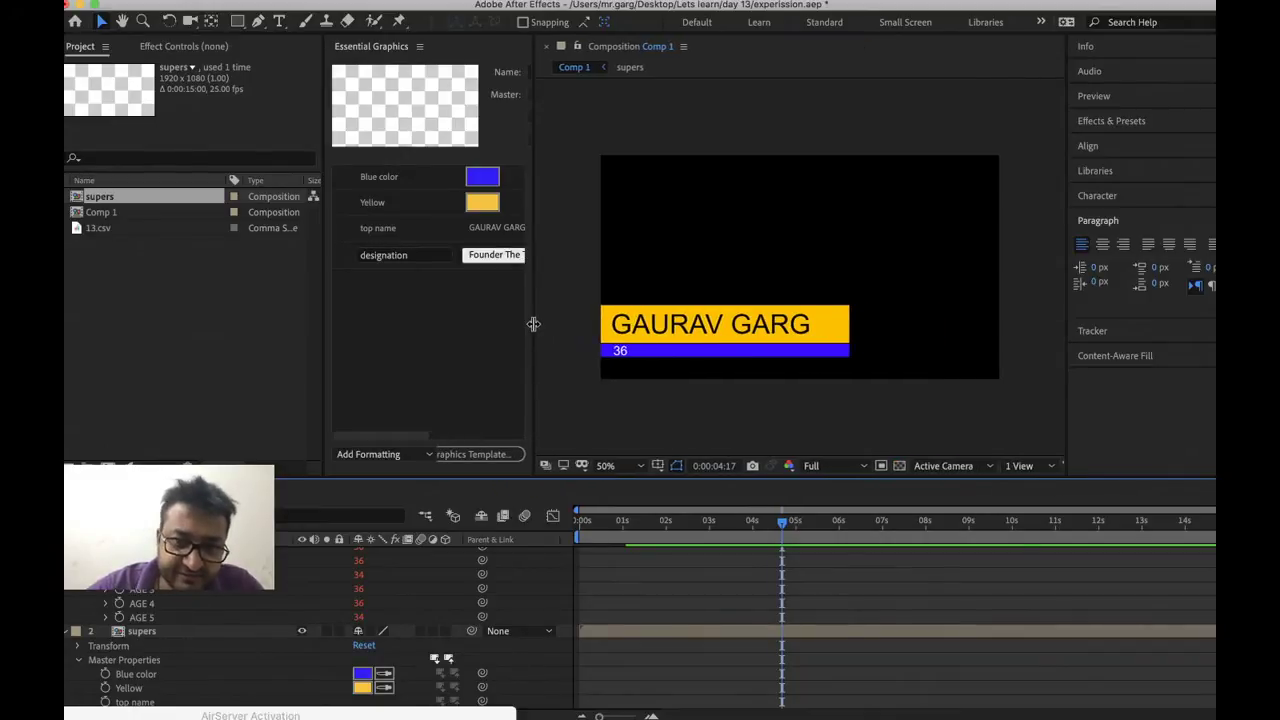
pyautogui.scroll(-1, 419, 639)
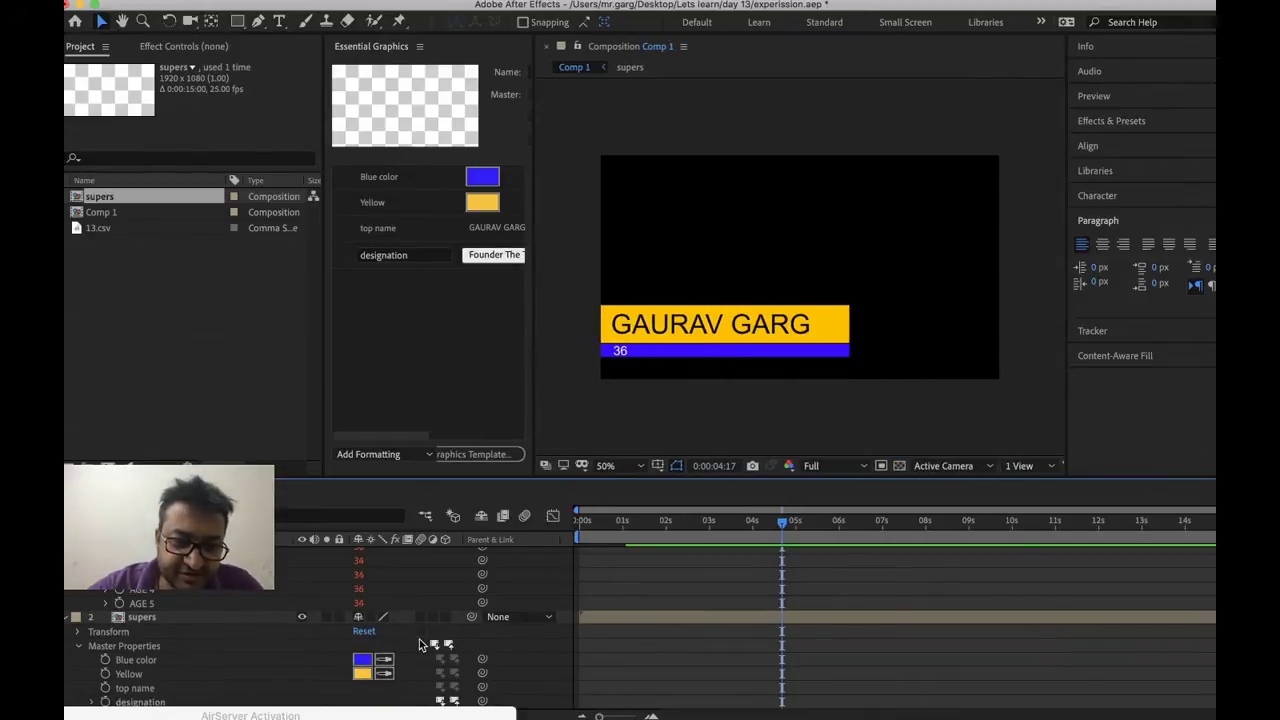
pyautogui.click(440, 703)
# Preview the Comp 1 lower third animation from time 0
pyautogui.scroll(1, 686, 607)
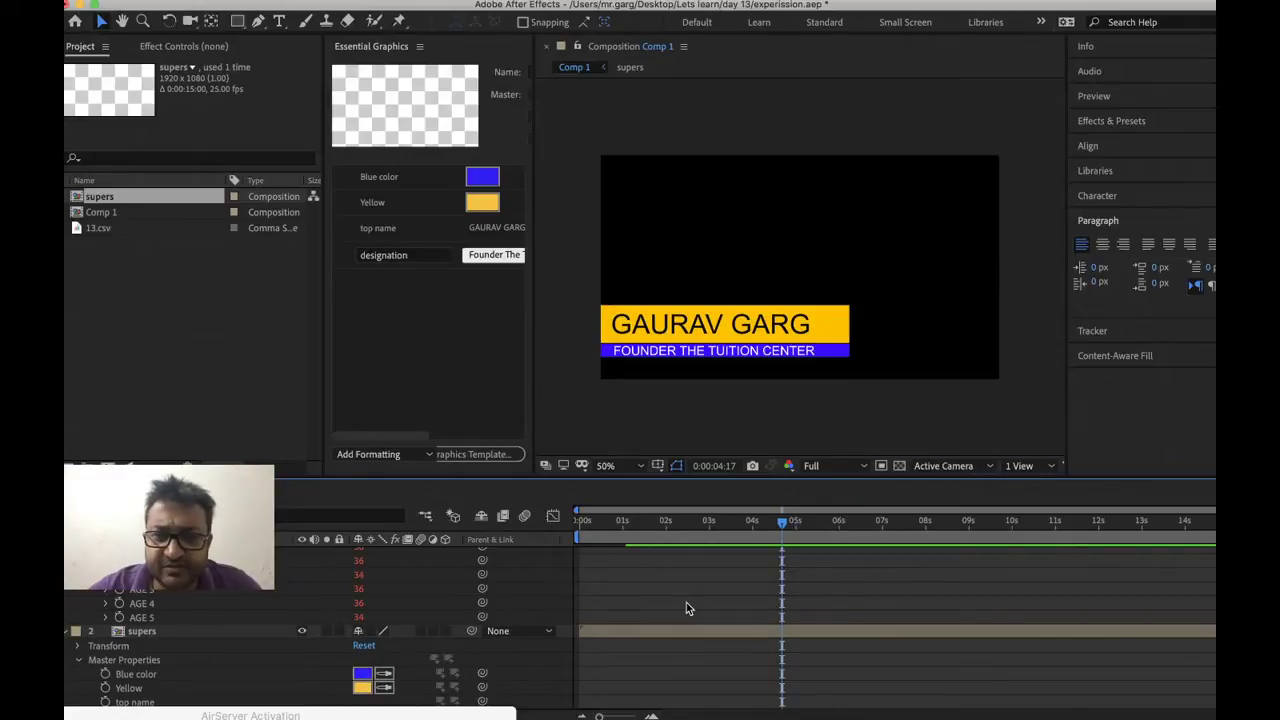
pyautogui.moveTo(600, 522); pyautogui.dragTo(579, 522)
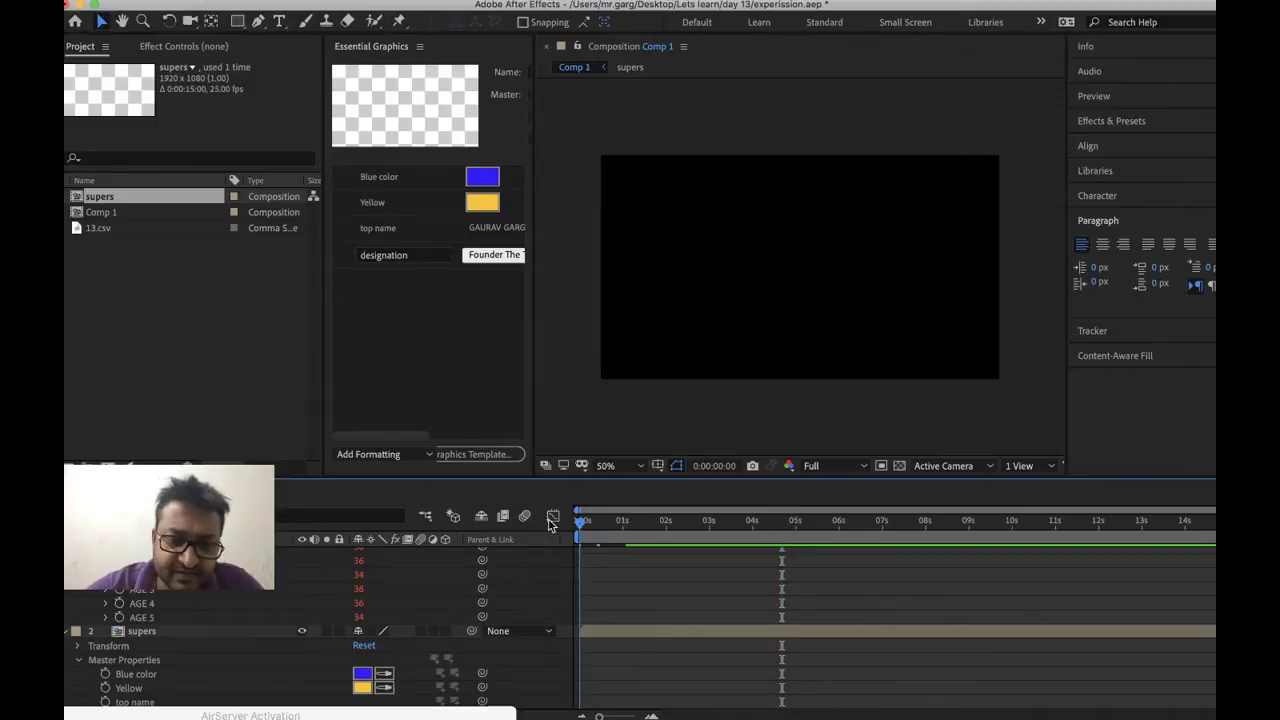
pyautogui.press('space')
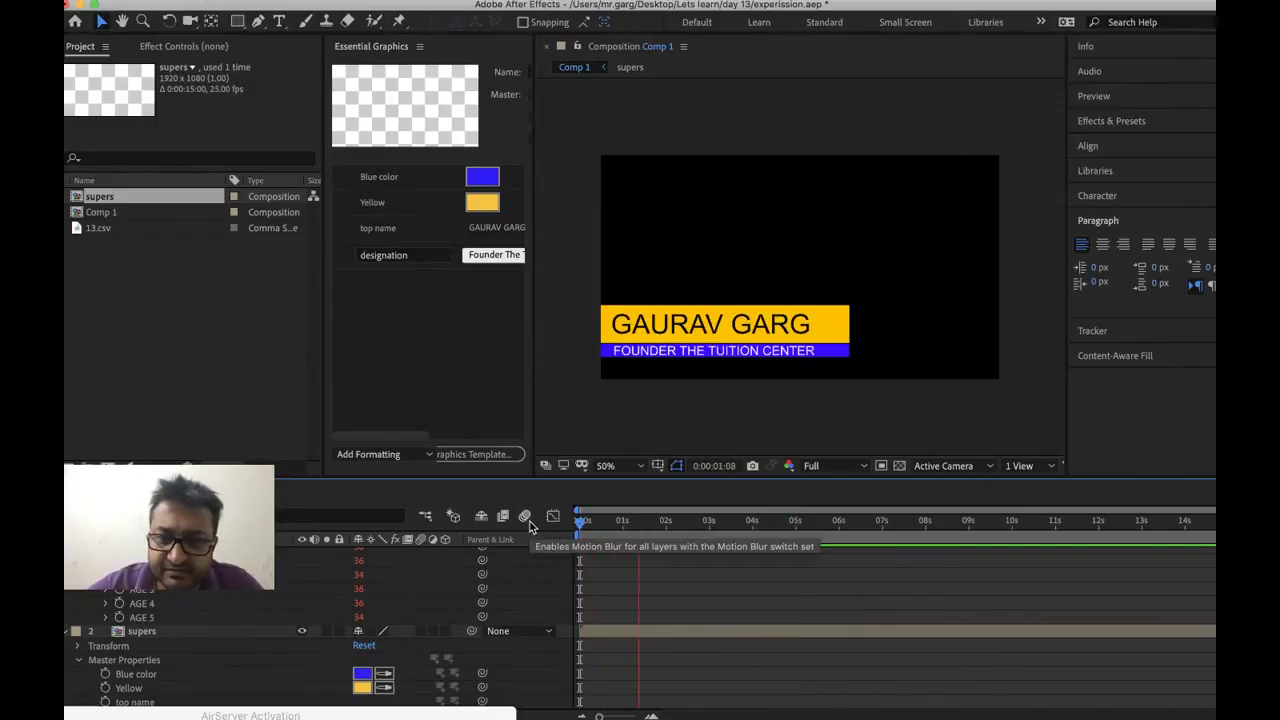
pyautogui.press('space')
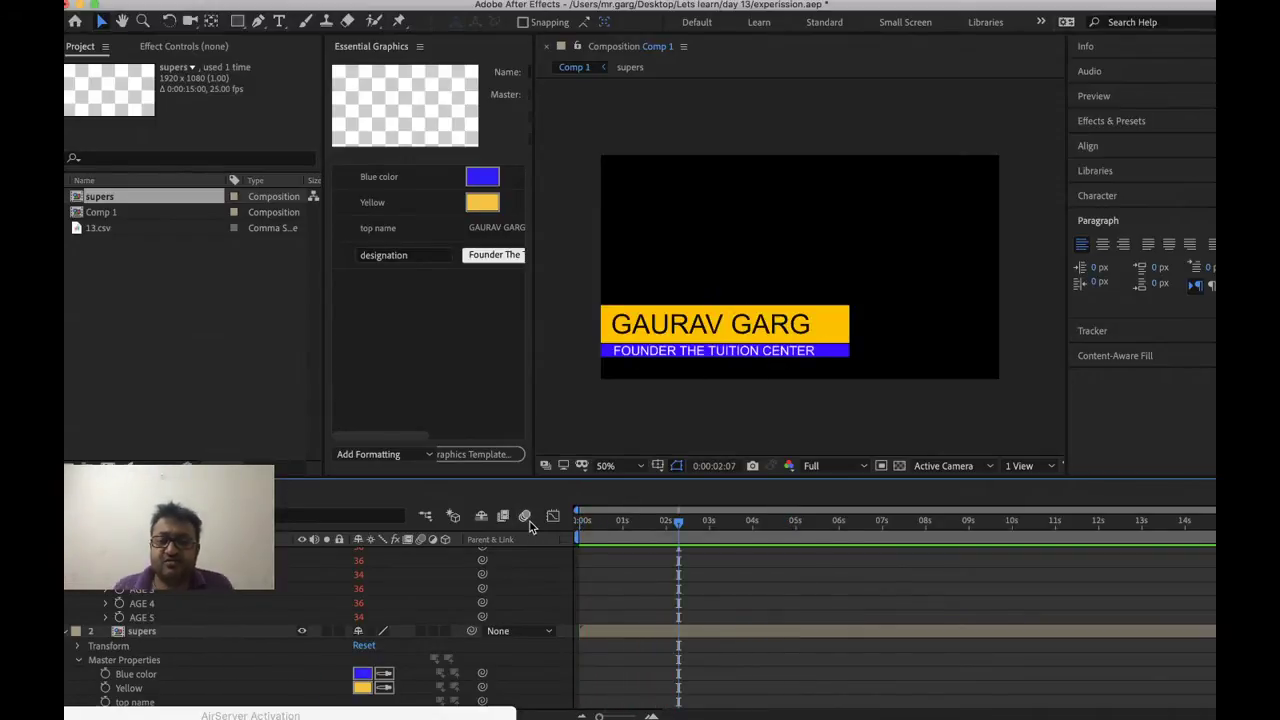